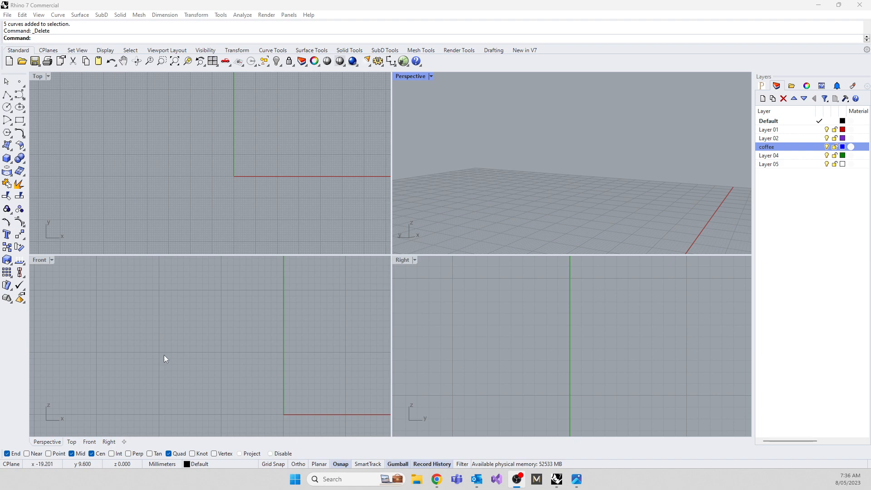
pyautogui.moveTo(0, 50); pyautogui.dragTo(398, 69)
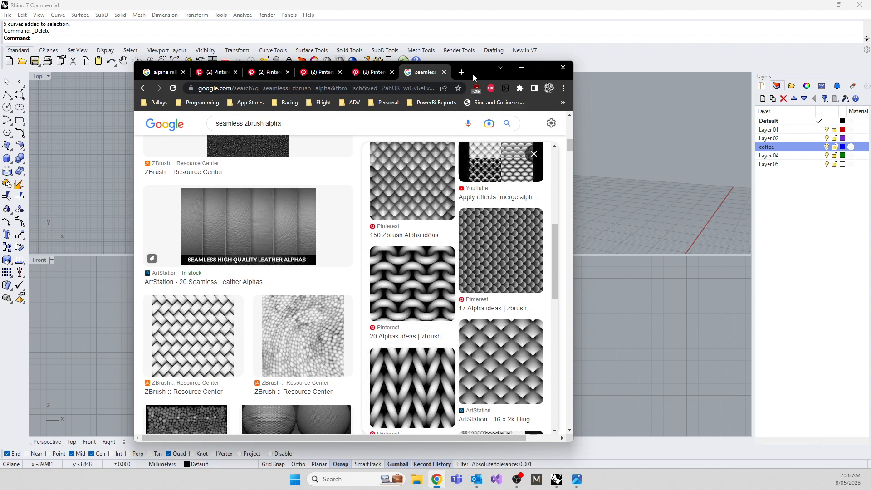
pyautogui.moveTo(473, 73); pyautogui.dragTo(0, 88)
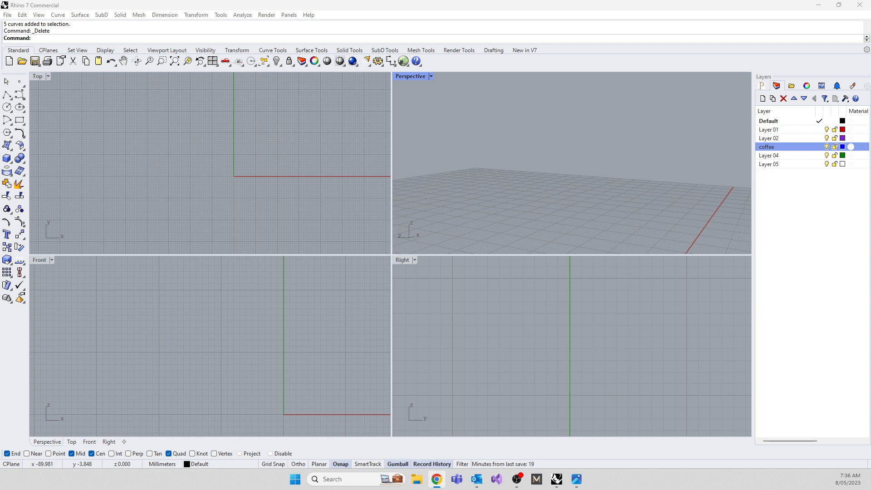
# Draw an 18 mm diameter circle centred on the origin in the Front view.
pyautogui.click(168, 339)
pyautogui.moveTo(242, 401); pyautogui.dragTo(184, 320, button='right')
pyautogui.write('circle')
pyautogui.press('Return')
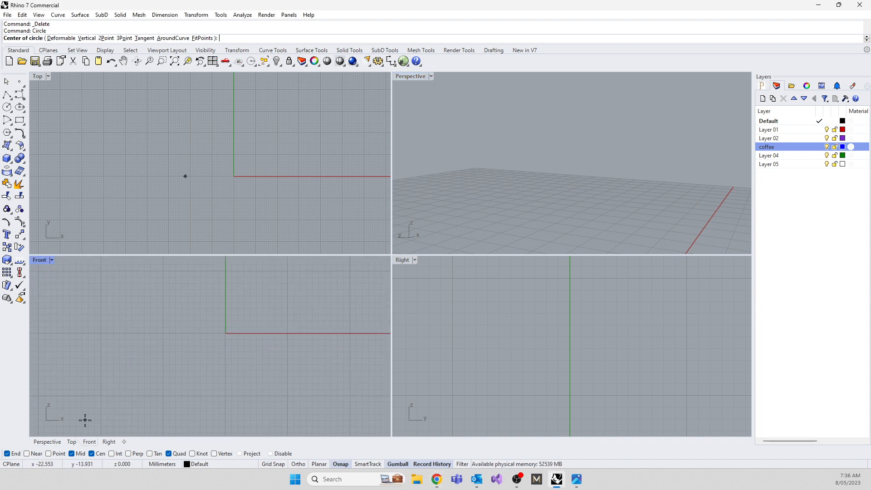
pyautogui.write('0')
pyautogui.press('Return')
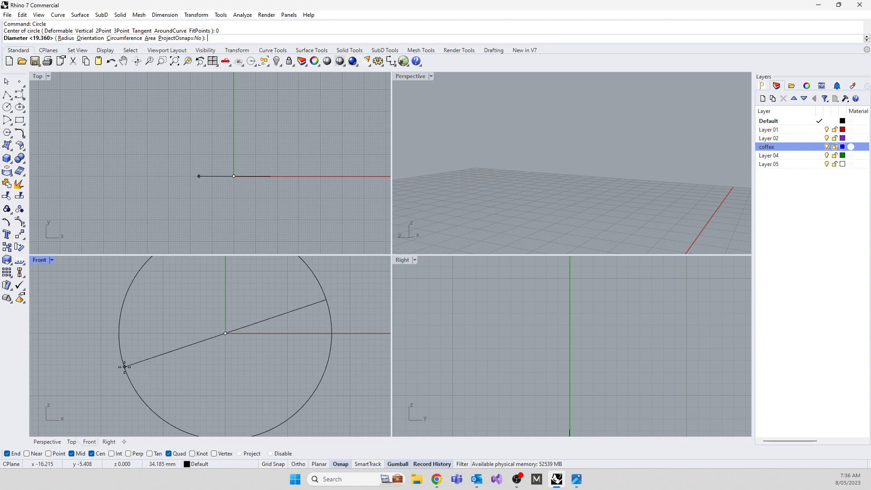
pyautogui.write('18')
pyautogui.press('Return')
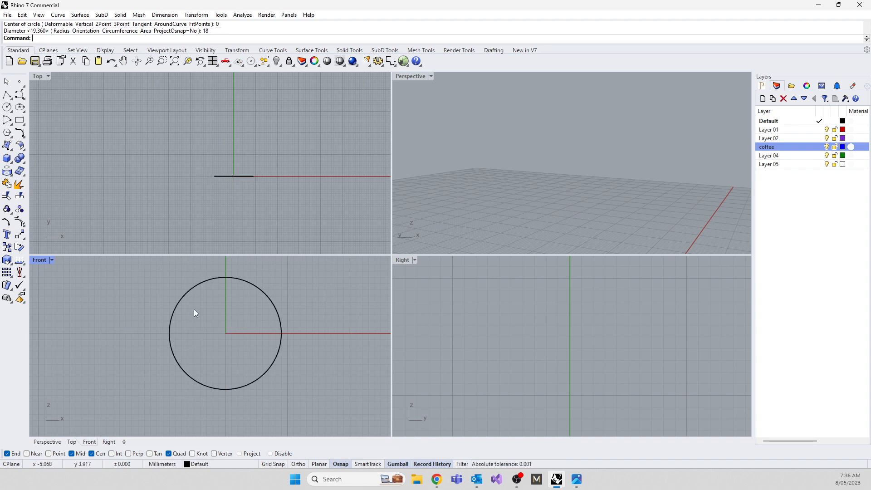
# Maximize the Front view and scale a slightly larger concentric copy of the circle from the origin.
pyautogui.moveTo(194, 309); pyautogui.dragTo(182, 308, button='right')
pyautogui.doubleClick(37, 260)
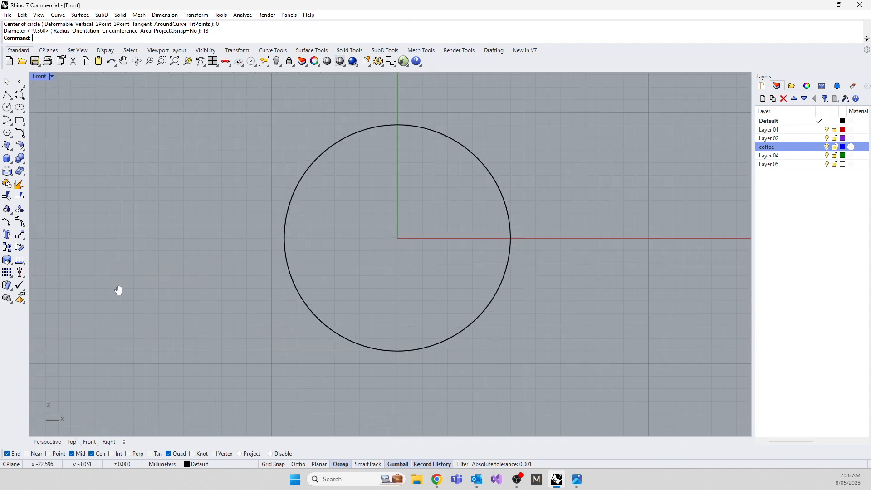
pyautogui.click(291, 318)
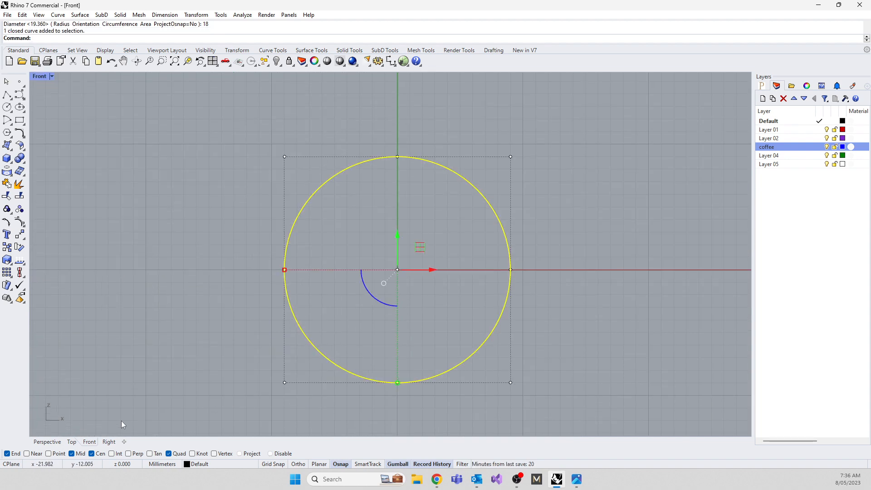
pyautogui.write('scale')
pyautogui.press('Return')
pyautogui.write('0')
pyautogui.press('Return')
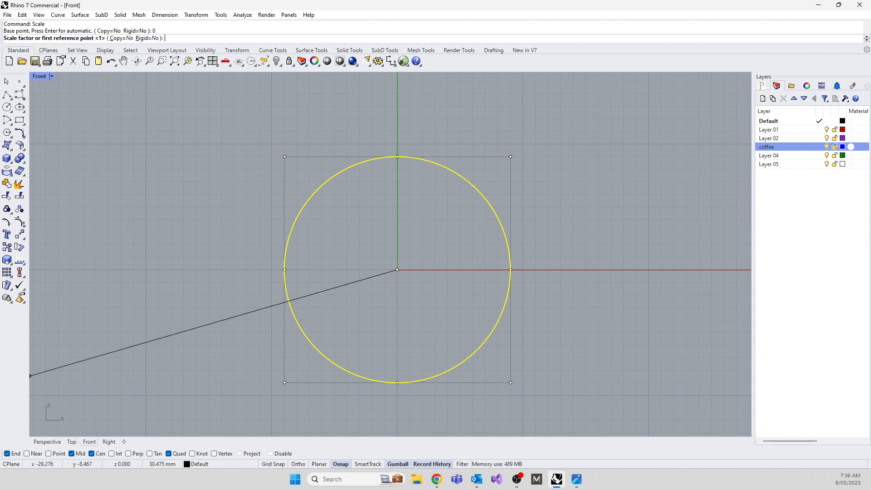
pyautogui.click(119, 38)
pyautogui.click(194, 188)
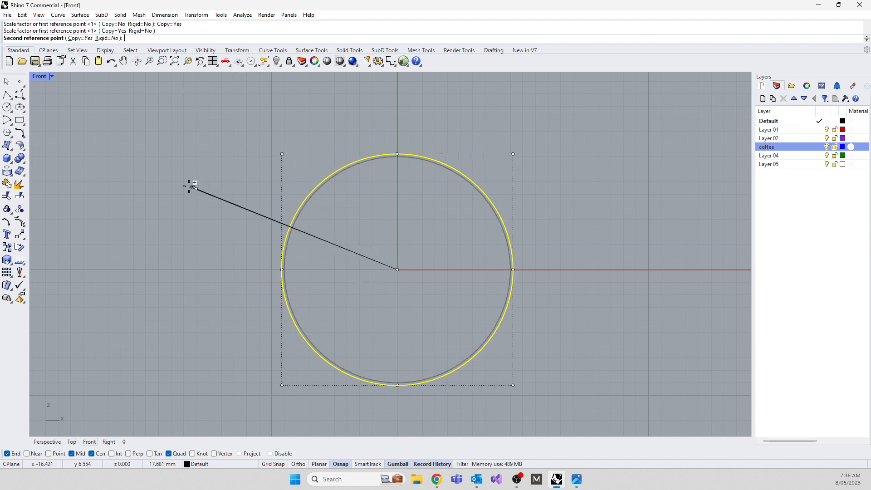
pyautogui.click(152, 182)
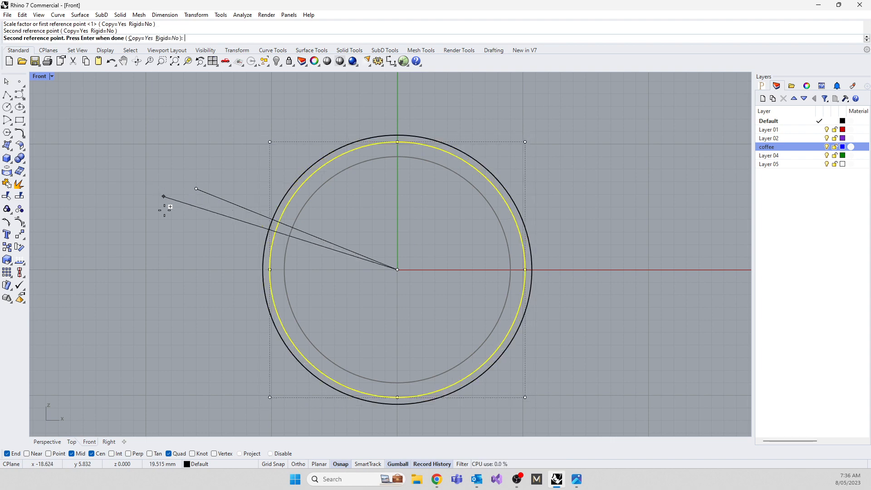
pyautogui.press('Return')
# Raise the outer circle's three upper control points about 3 mm and scale them slightly wider.
pyautogui.moveTo(309, 137); pyautogui.dragTo(273, 223, button='right')
pyautogui.click(304, 234)
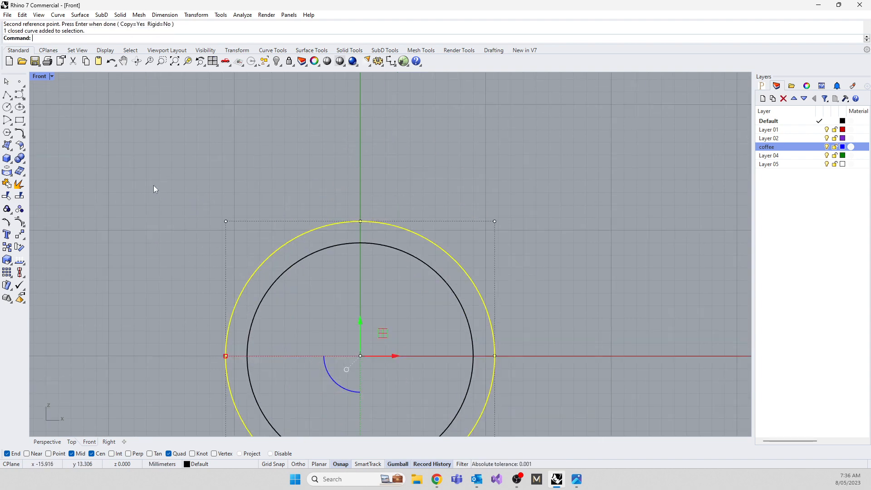
pyautogui.moveTo(154, 186); pyautogui.dragTo(497, 249)
pyautogui.moveTo(362, 190); pyautogui.dragTo(361, 153)
pyautogui.click(438, 258)
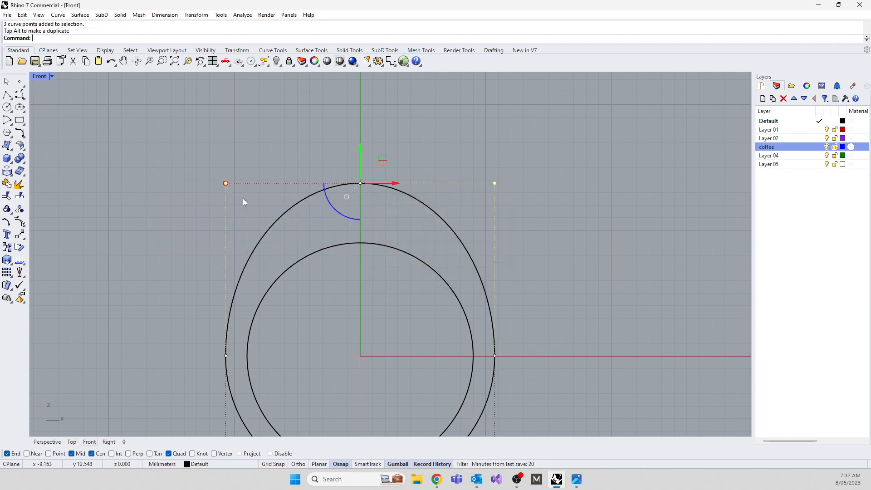
pyautogui.moveTo(224, 183)
pyautogui.mouseDown()
pyautogui.moveTo(203, 183)
pyautogui.moveTo(216, 181)
pyautogui.mouseUp()
pyautogui.click(159, 296)
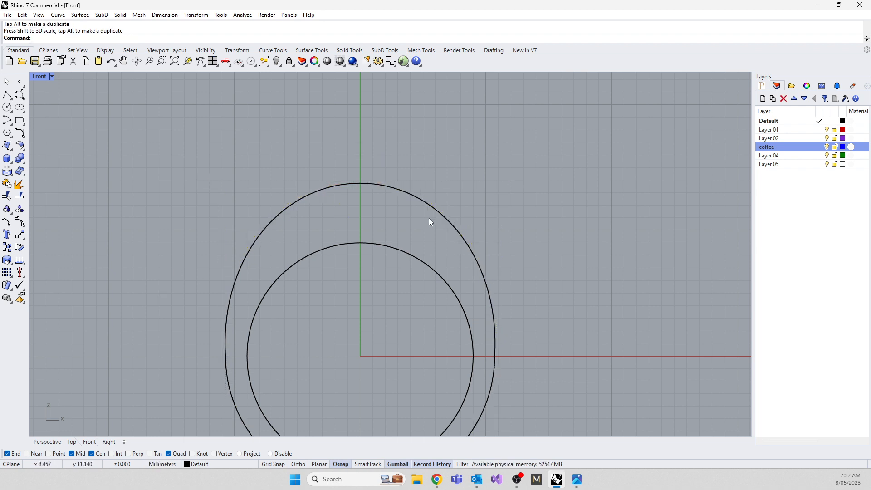
pyautogui.write('line')
pyautogui.press('Return')
pyautogui.write('0')
pyautogui.press('Return')
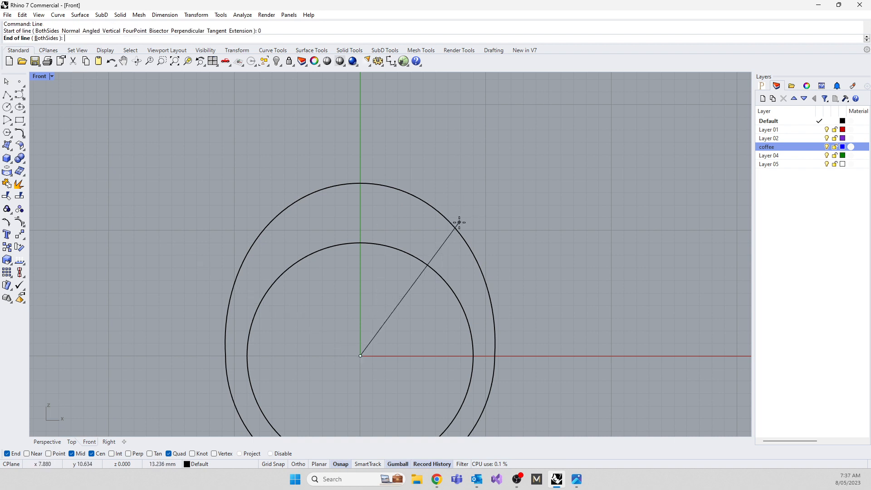
pyautogui.press('Escape')
# Draw a horizontal line about 21.7 mm long across the outer curve's upper part, above the inner circle, using Ortho.
pyautogui.press('Return')
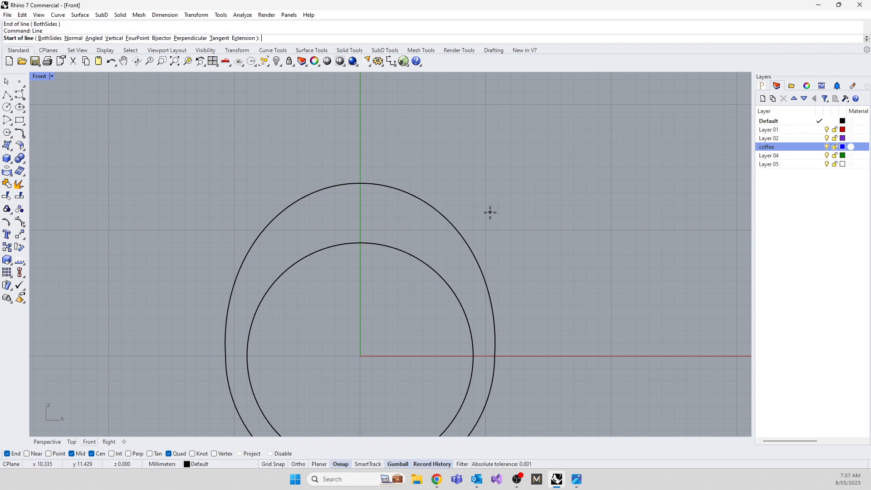
pyautogui.click(490, 211)
pyautogui.press('F8')
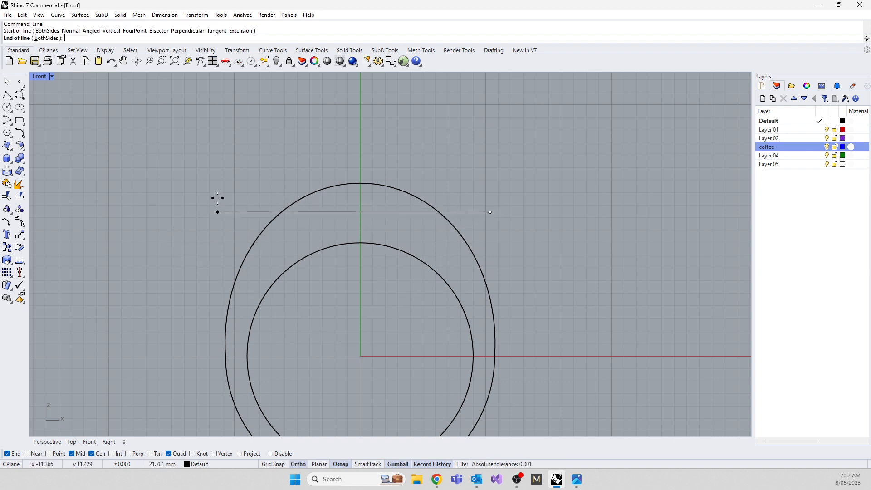
pyautogui.keyDown('shift'); pyautogui.click(217, 198); pyautogui.keyUp('shift')
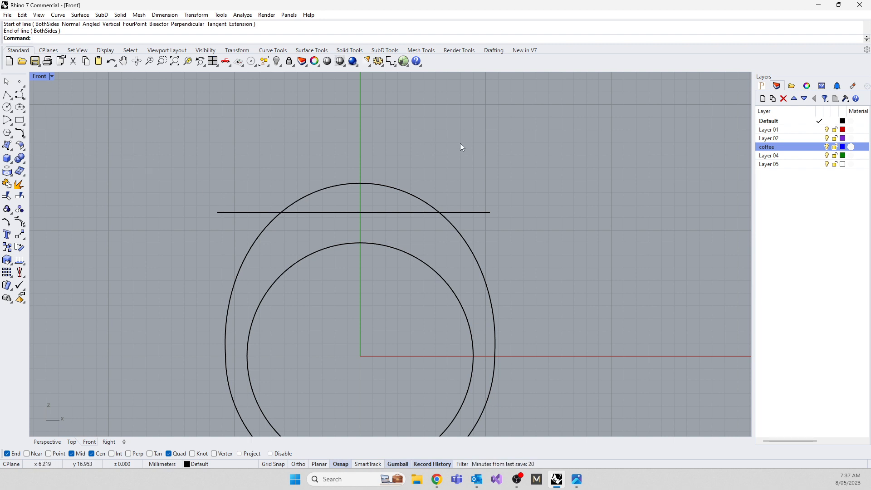
# Trim the outer curve's top arc above the horizontal line and the line's ends that extend beyond the curve.
pyautogui.moveTo(460, 147); pyautogui.dragTo(260, 218)
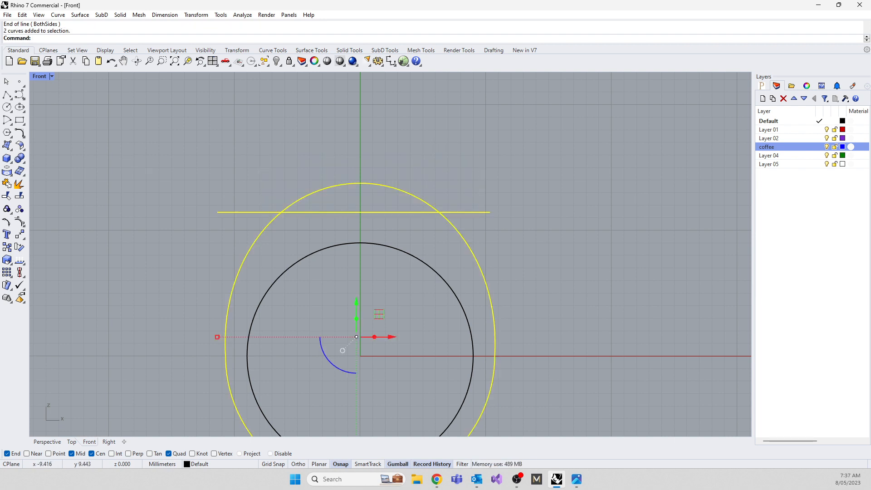
pyautogui.write('Trim')
pyautogui.press('Return')
pyautogui.click(251, 212)
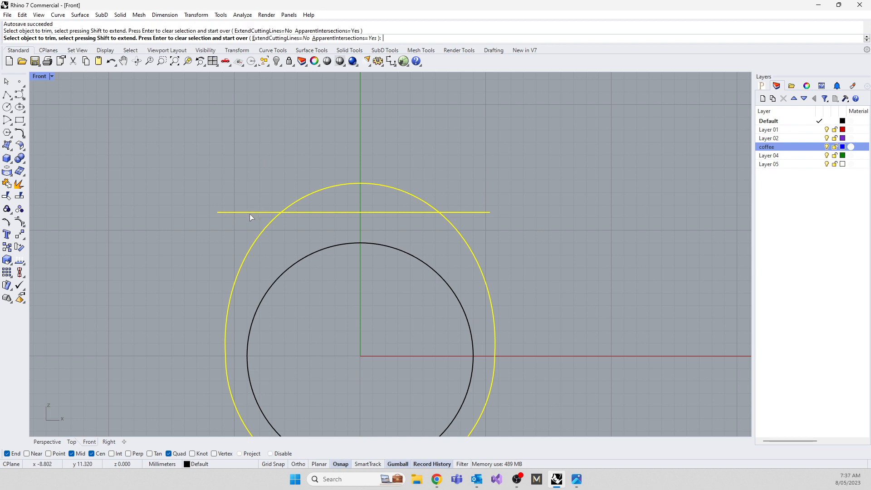
pyautogui.click(307, 197)
pyautogui.click(481, 212)
pyautogui.scroll(-5, 482, 215)
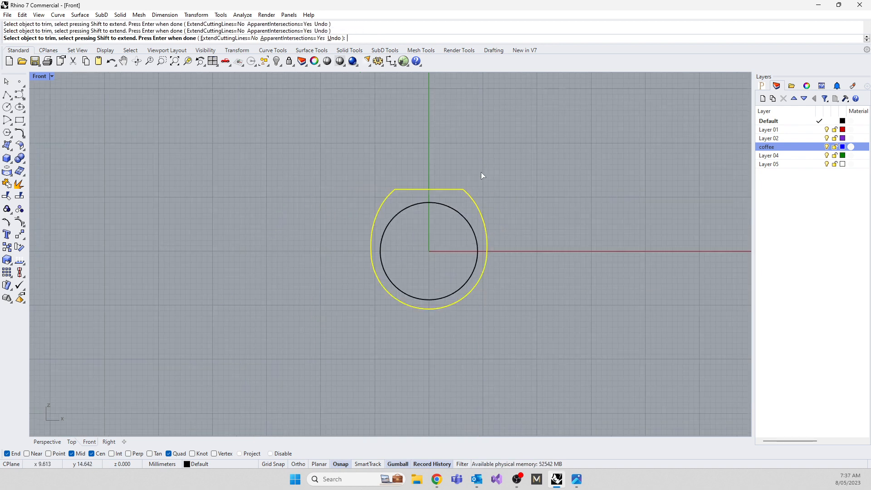
pyautogui.scroll(5, 492, 196)
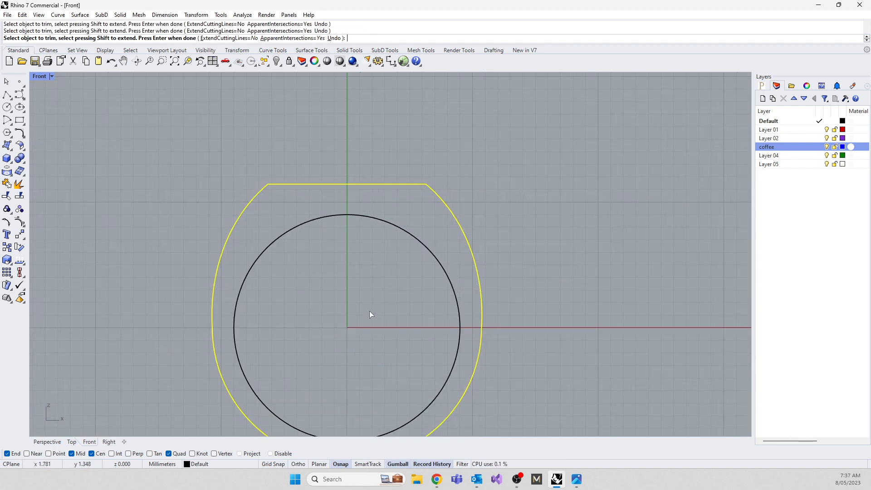
pyautogui.moveTo(365, 321); pyautogui.dragTo(376, 263, button='right')
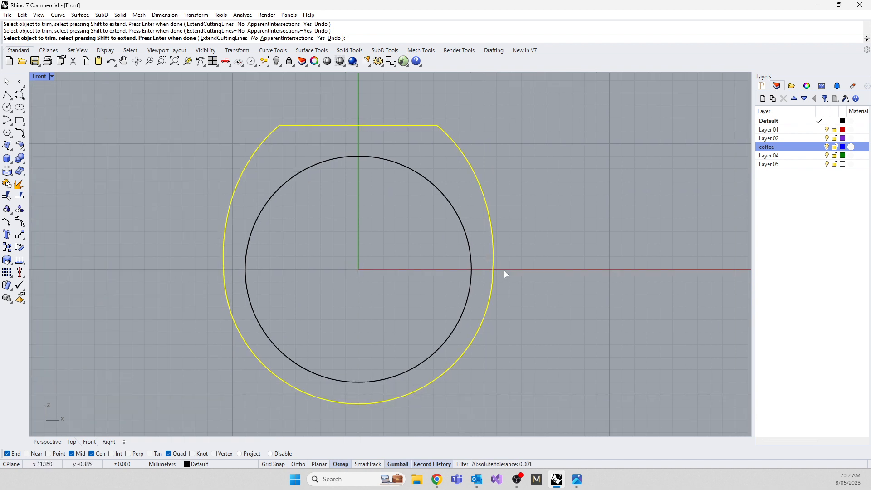
pyautogui.scroll(5, 499, 277)
pyautogui.scroll(-5, 476, 281)
pyautogui.scroll(8, 481, 284)
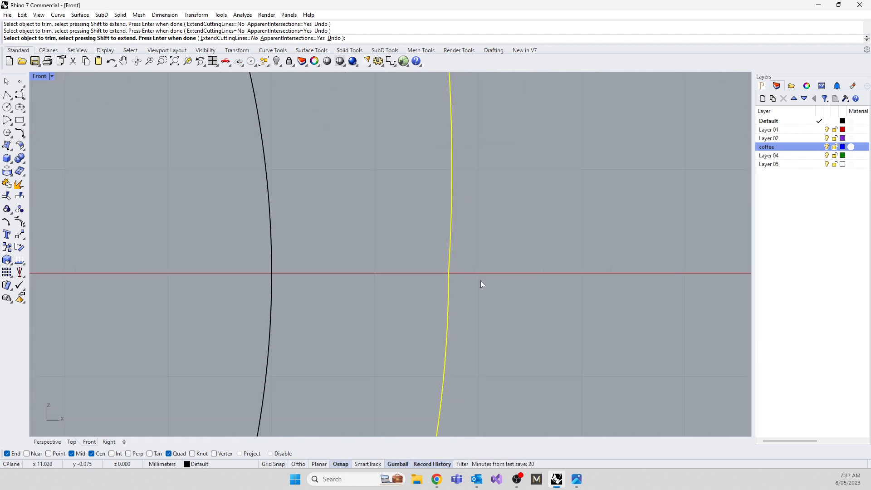
pyautogui.scroll(-6, 473, 276)
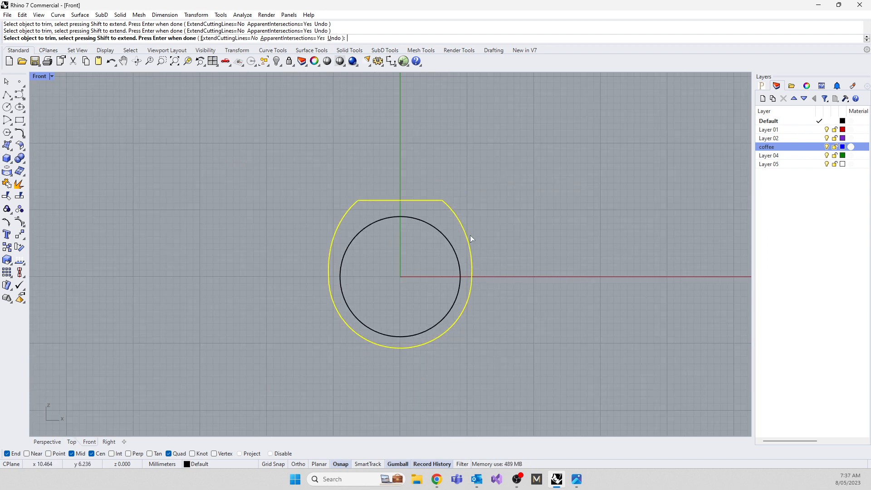
pyautogui.press('Return')
# Try rebuilding the trimmed outer curve with a point count of 9 and degree 3.
pyautogui.click(472, 265)
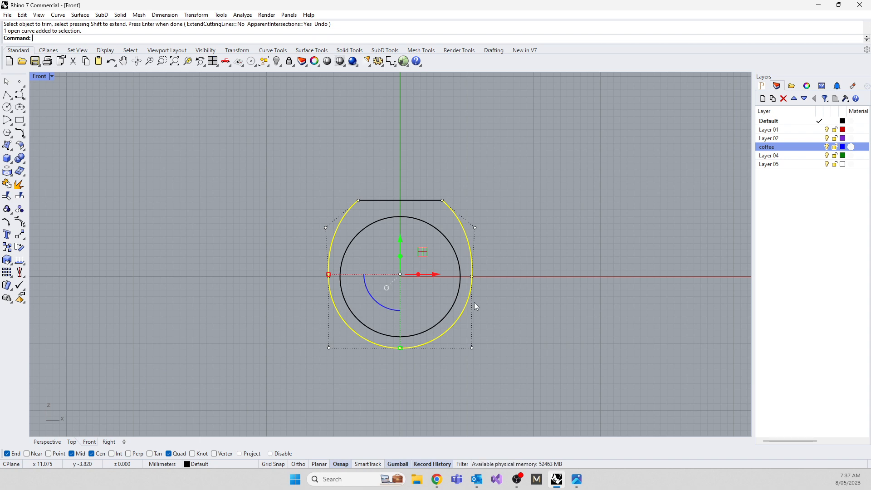
pyautogui.write('Rebuild')
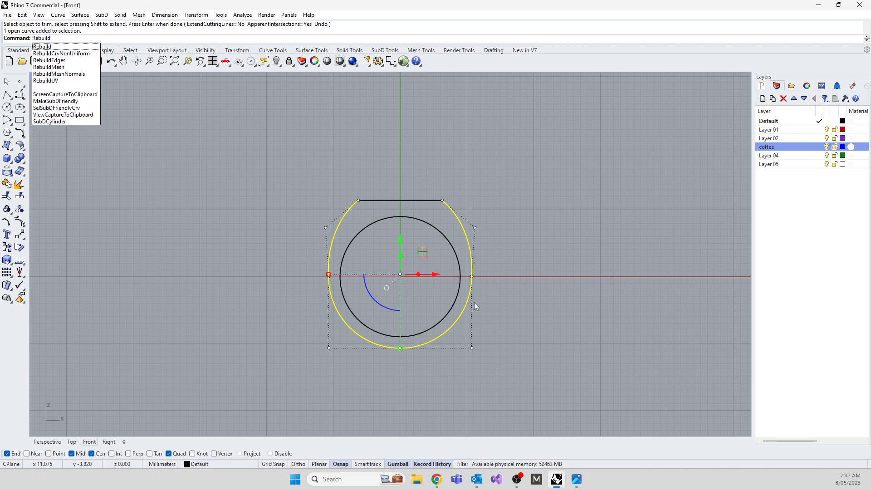
pyautogui.press('Return')
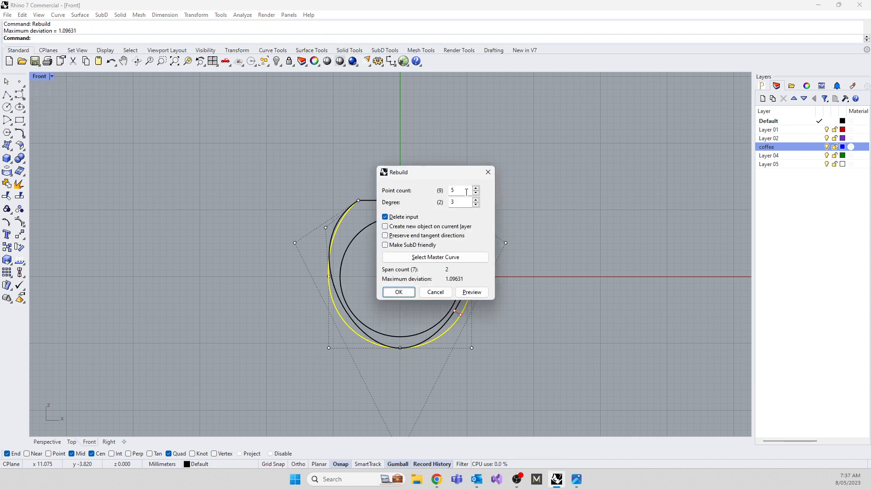
pyautogui.moveTo(452, 173); pyautogui.dragTo(643, 150)
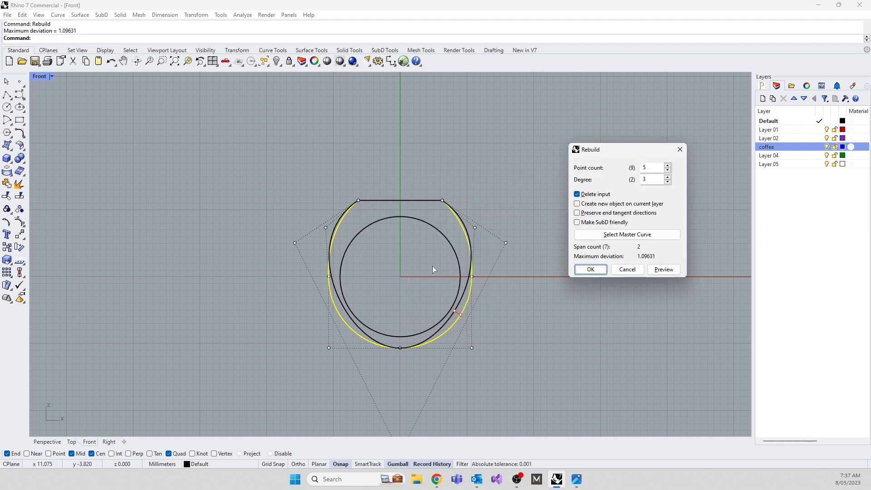
pyautogui.moveTo(418, 289); pyautogui.dragTo(368, 275, button='right')
pyautogui.scroll(3, 411, 288)
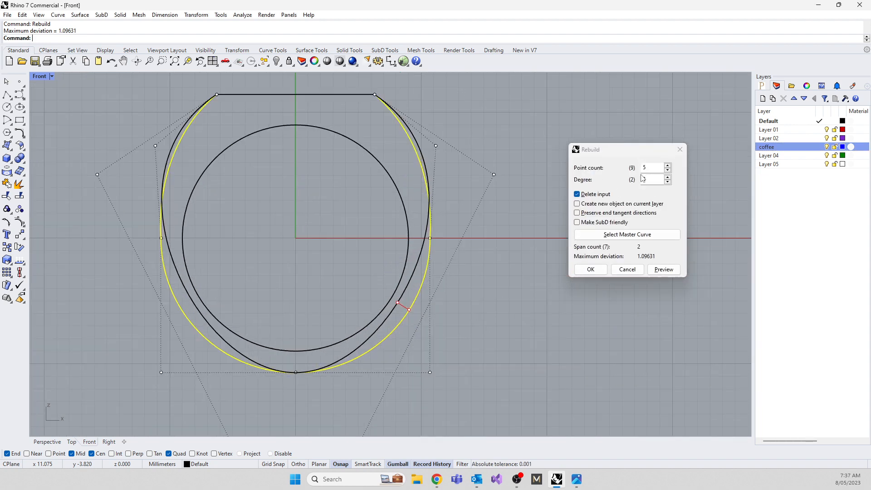
pyautogui.click(668, 166)
pyautogui.click(667, 166)
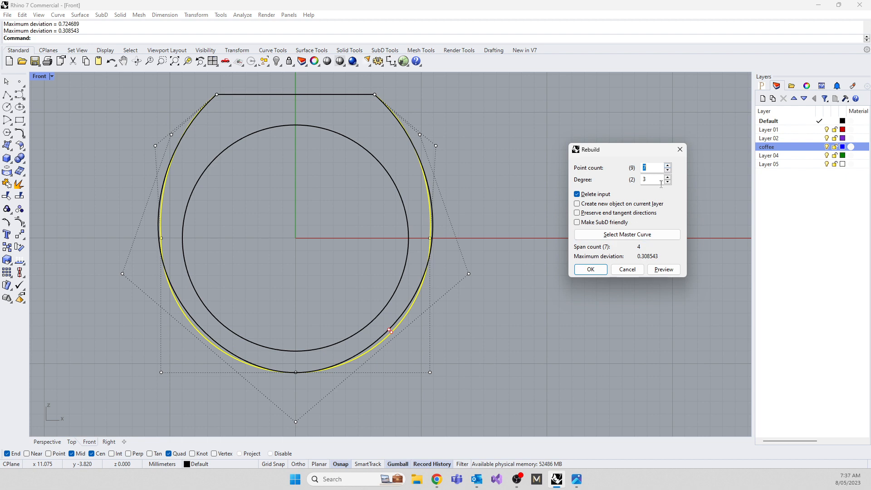
pyautogui.doubleClick(667, 166)
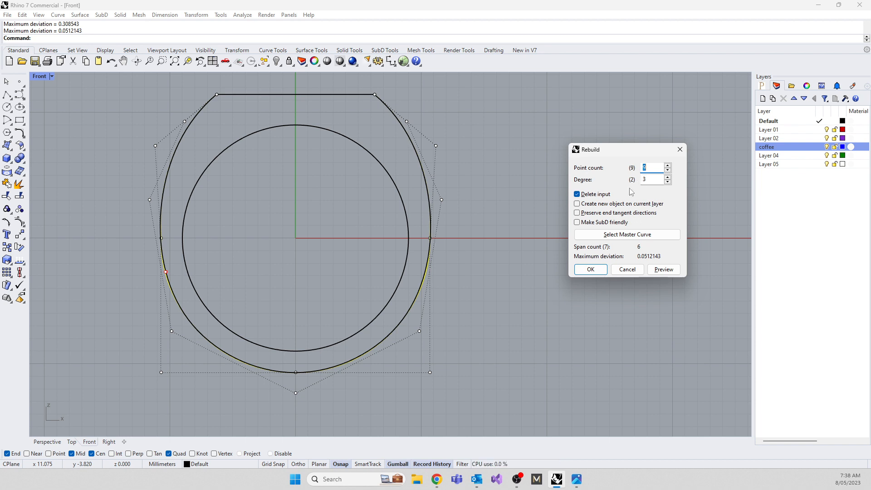
pyautogui.click(597, 270)
pyautogui.click(486, 291)
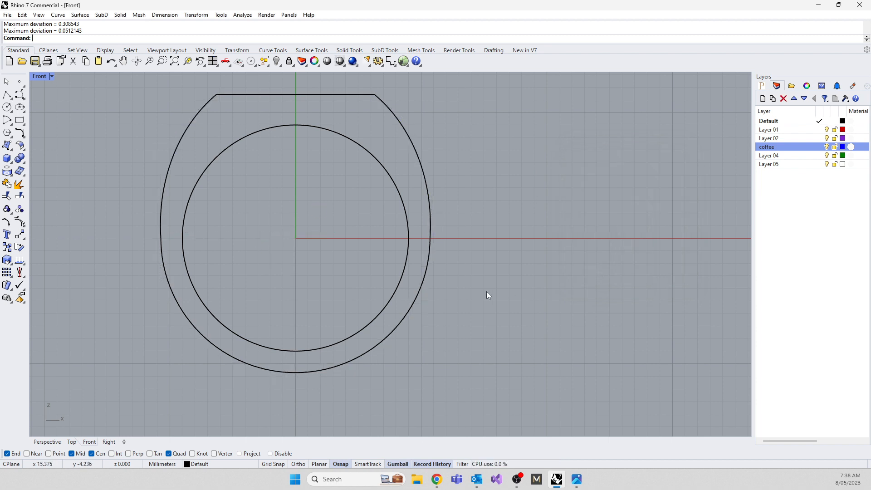
# Try moving the outer curve's right-side and bottom control points inward, and undo both moves.
pyautogui.click(428, 253)
pyautogui.press('F10')
pyautogui.click(430, 238)
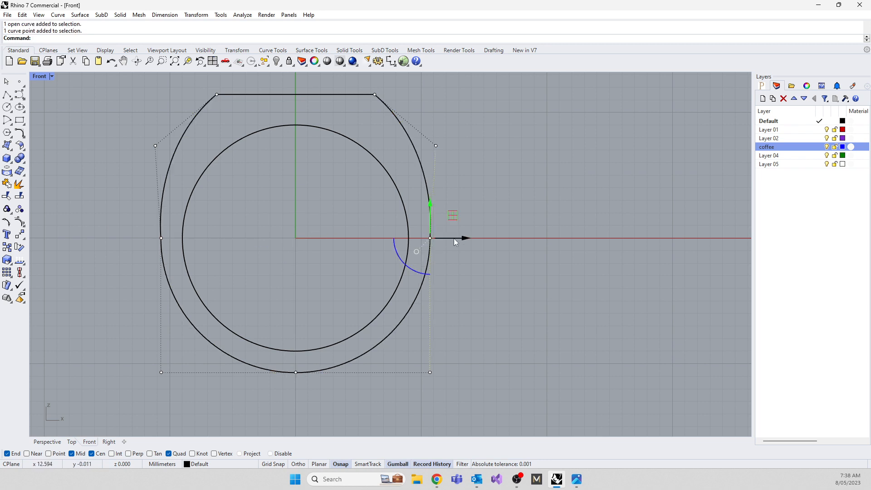
pyautogui.moveTo(464, 237); pyautogui.dragTo(414, 241)
pyautogui.moveTo(268, 327); pyautogui.dragTo(315, 394)
pyautogui.moveTo(302, 343); pyautogui.dragTo(301, 267)
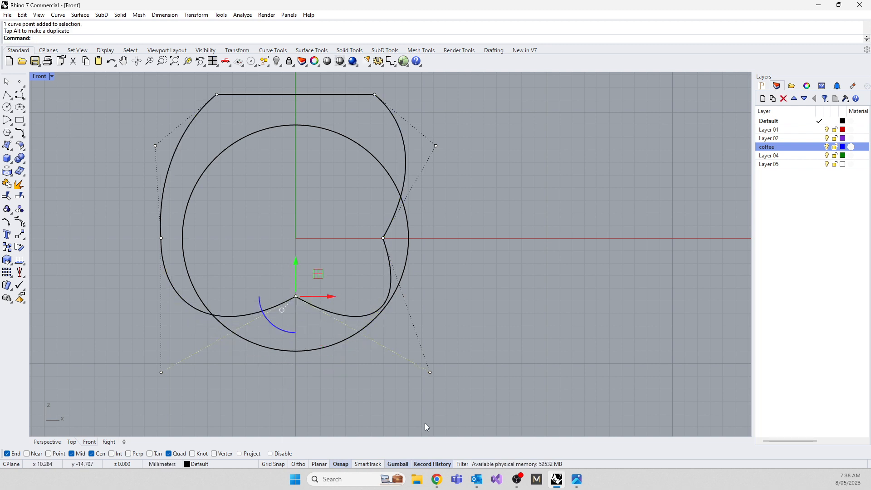
pyautogui.hotkey('ctrl', 'z')
pyautogui.hotkey('ctrl', 'z')
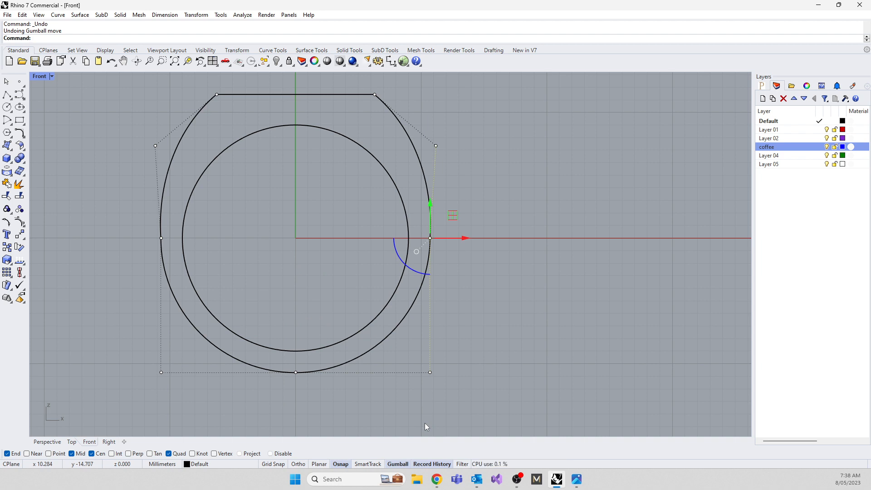
# Draw a degree 2 control point curve with four points beside the ring profile, rising toward its far end.
pyautogui.press('Escape')
pyautogui.press('Escape')
pyautogui.moveTo(524, 295); pyautogui.dragTo(406, 332, button='right')
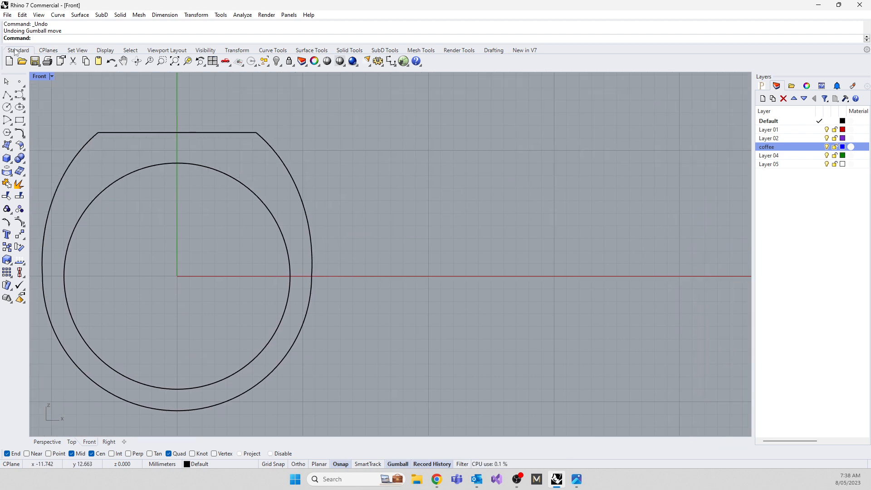
pyautogui.click(20, 94)
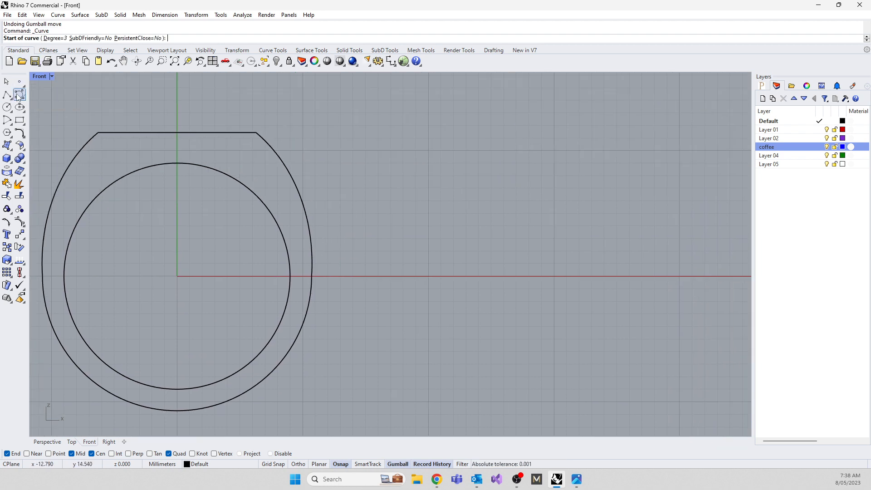
pyautogui.click(55, 38)
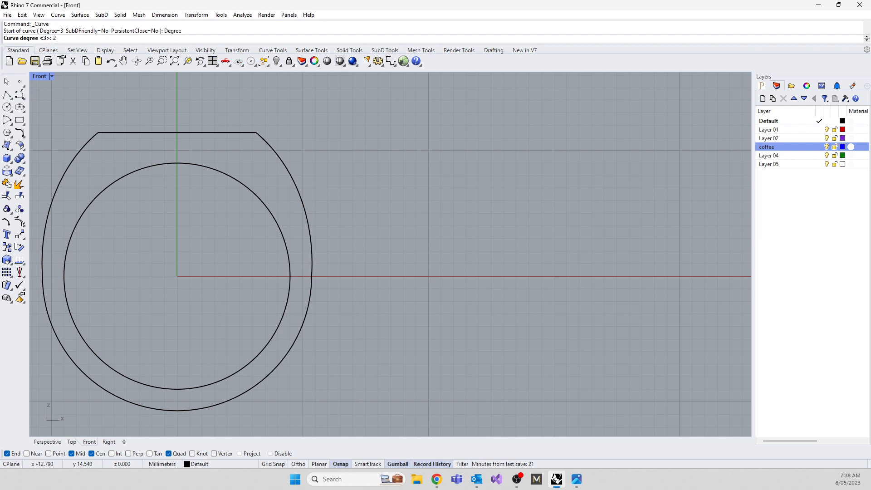
pyautogui.write('2')
pyautogui.press('Return')
pyautogui.click(356, 250)
pyautogui.click(521, 260)
pyautogui.click(617, 219)
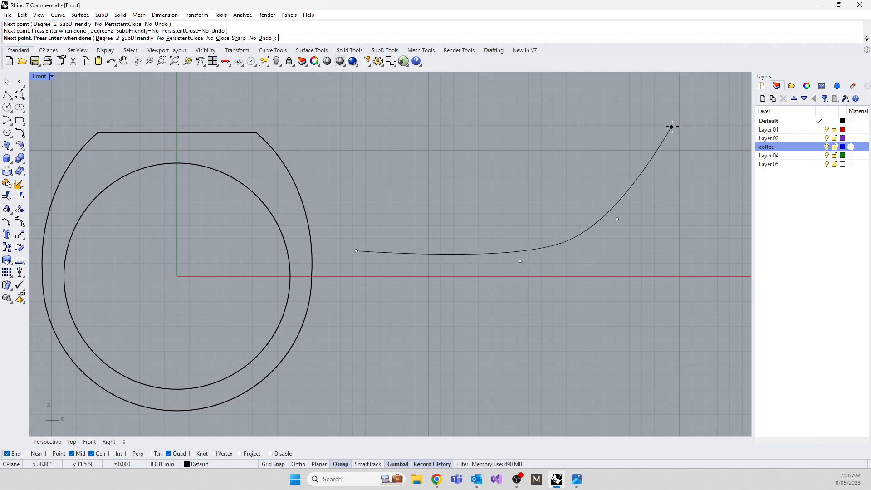
pyautogui.click(671, 126)
pyautogui.press('Return')
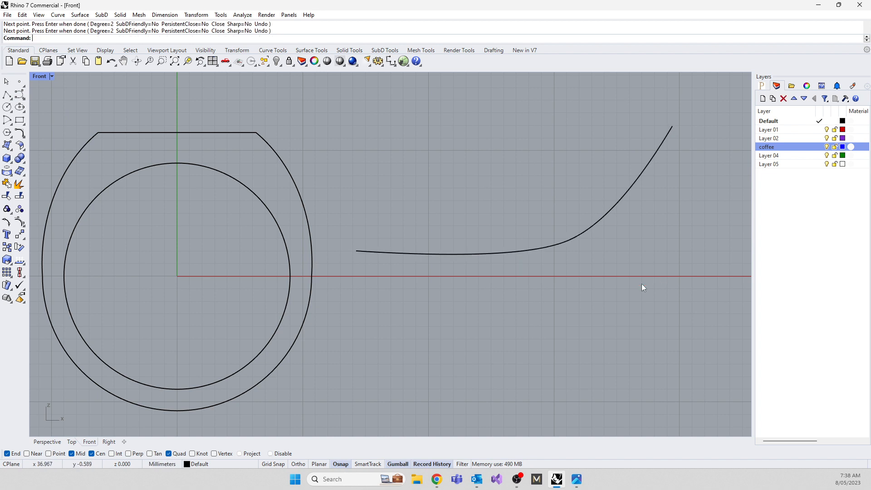
# Show the new curve's control points and move the second one up to form an S-shaped bend.
pyautogui.click(511, 252)
pyautogui.press('F10')
pyautogui.click(513, 262)
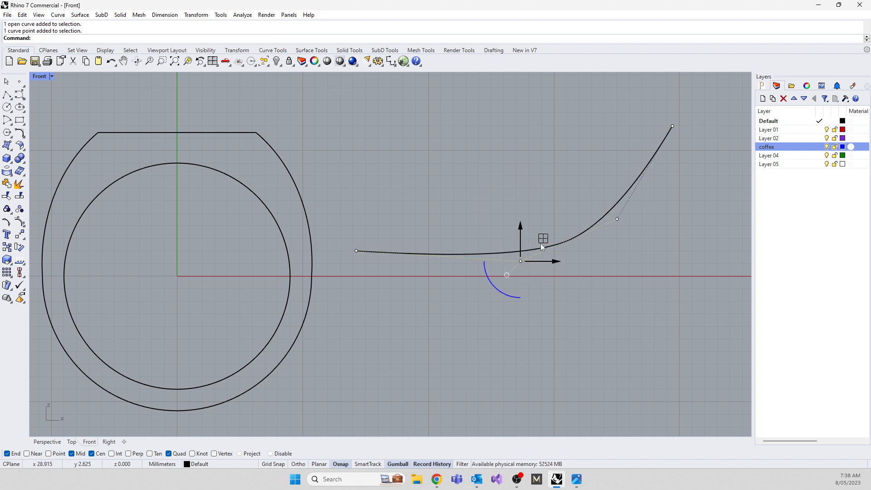
pyautogui.moveTo(541, 241); pyautogui.dragTo(505, 163)
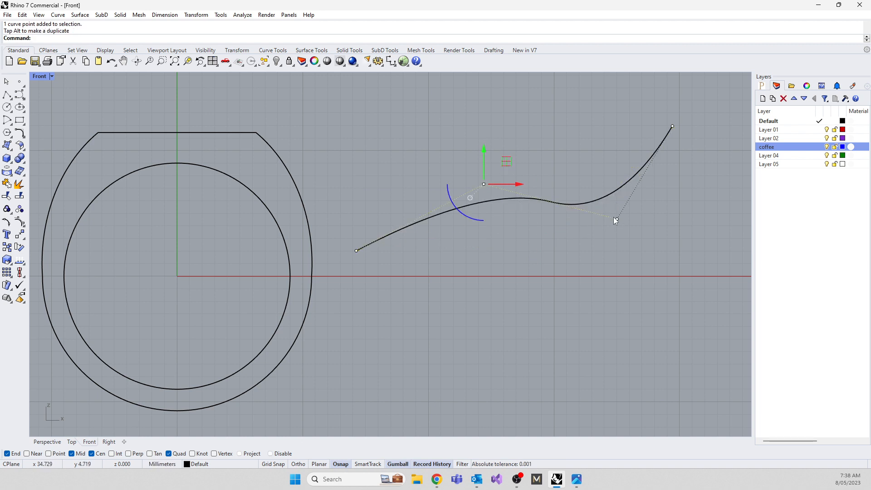
# Draw a long, nearly horizontal degree 2 curve with eight control points below the S-shaped curve.
pyautogui.moveTo(554, 276); pyautogui.dragTo(311, 307, button='right')
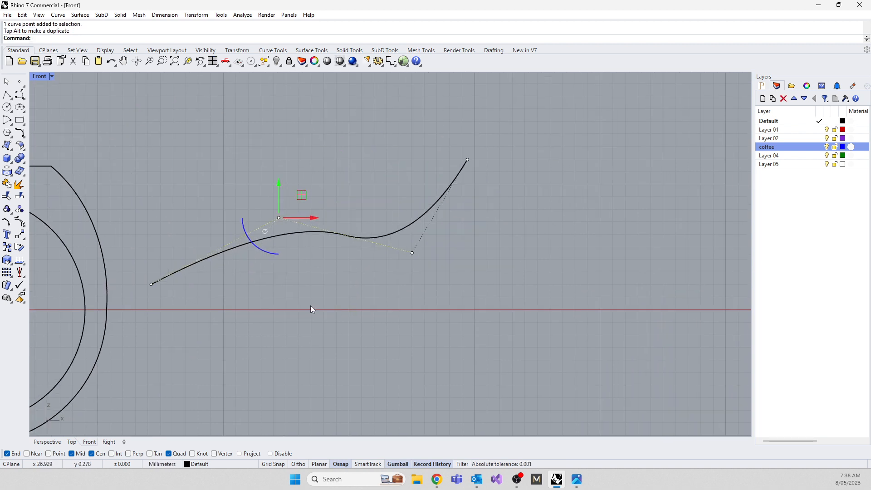
pyautogui.click(22, 94)
pyautogui.click(147, 332)
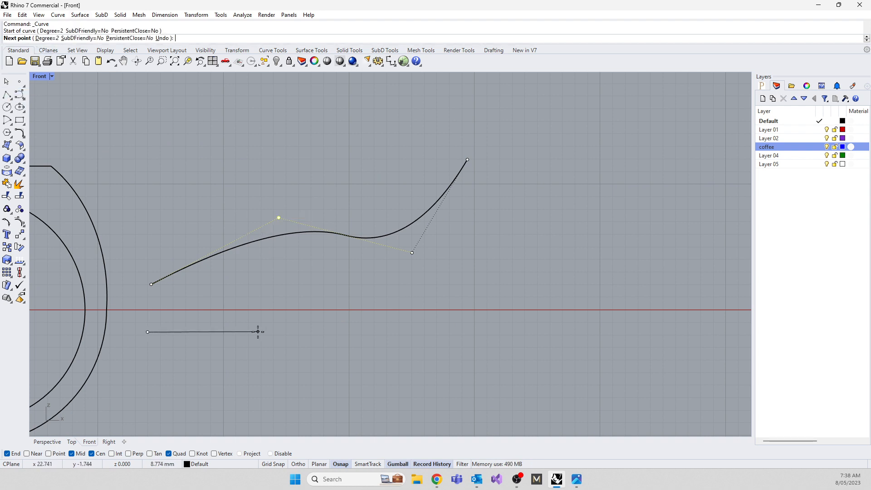
pyautogui.click(258, 331)
pyautogui.click(367, 335)
pyautogui.click(464, 324)
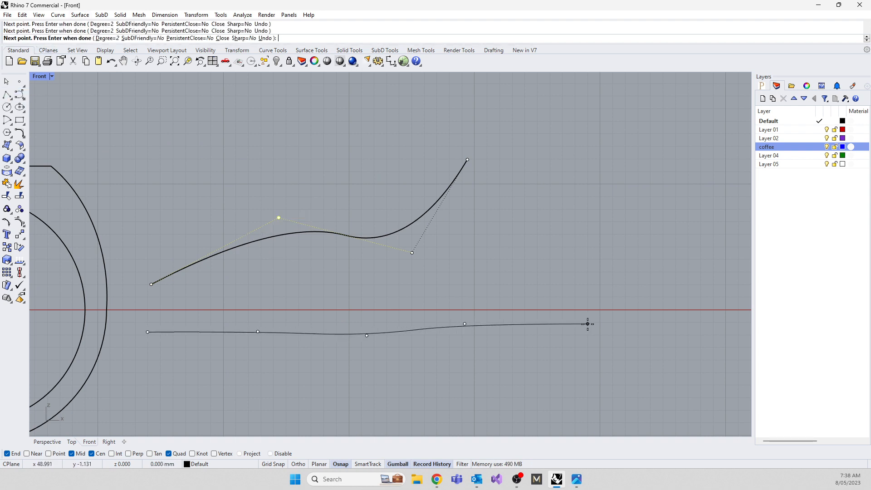
pyautogui.click(587, 324)
pyautogui.click(725, 311)
pyautogui.moveTo(549, 319); pyautogui.dragTo(332, 218, button='right')
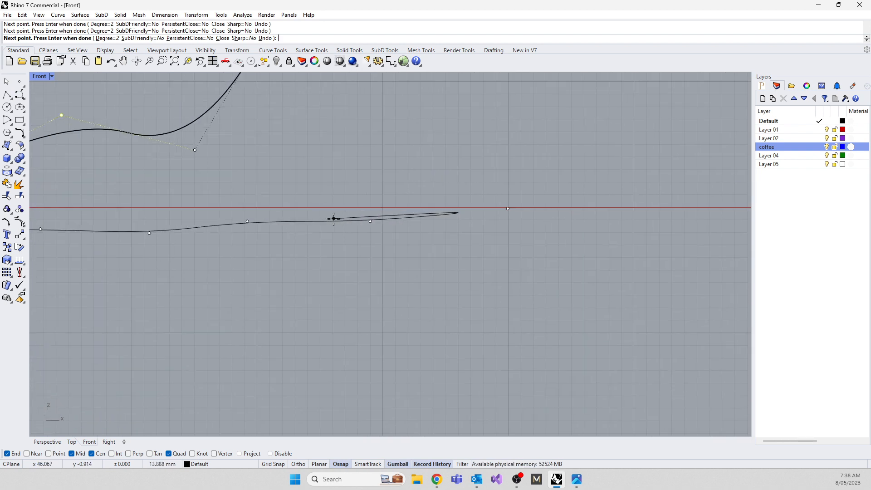
pyautogui.scroll(-4, 335, 219)
pyautogui.click(554, 210)
pyautogui.click(625, 210)
pyautogui.press('Return')
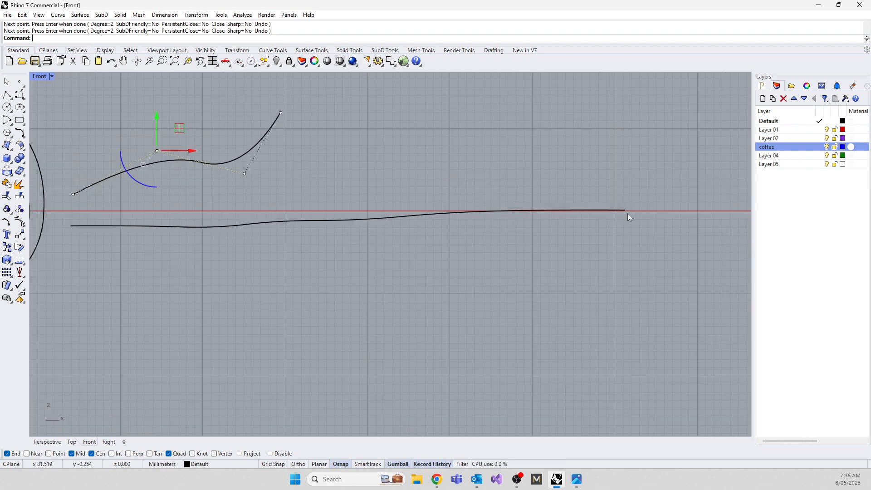
# Try moving the long curve's middle control point far down and then far up, and move it back into line.
pyautogui.click(346, 221)
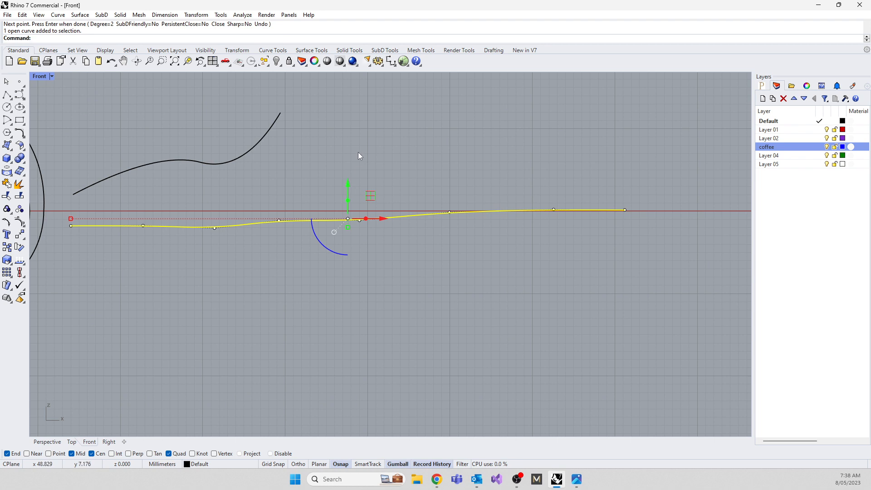
pyautogui.moveTo(359, 156); pyautogui.dragTo(384, 271)
pyautogui.moveTo(363, 203); pyautogui.dragTo(389, 299)
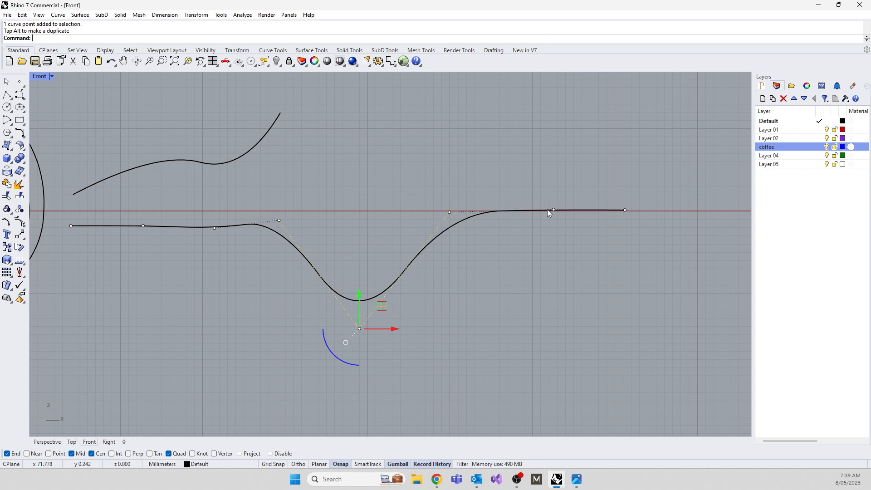
pyautogui.moveTo(359, 296); pyautogui.dragTo(361, 95)
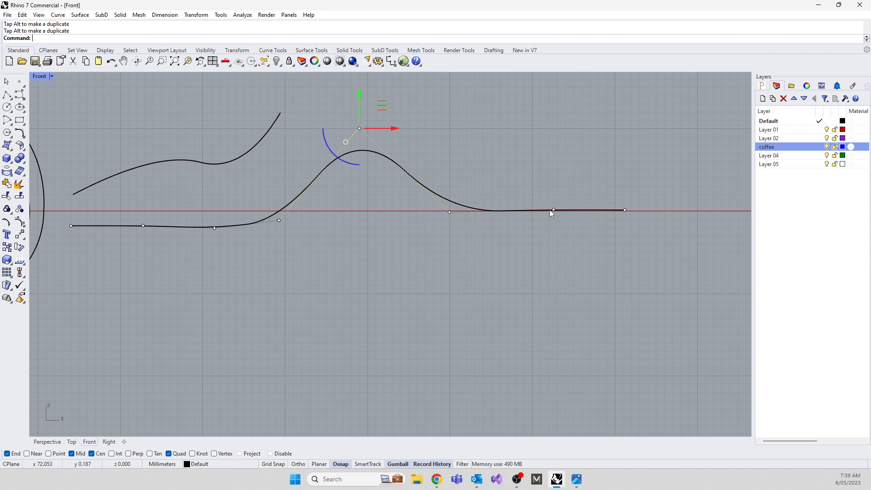
pyautogui.moveTo(360, 106); pyautogui.dragTo(356, 184)
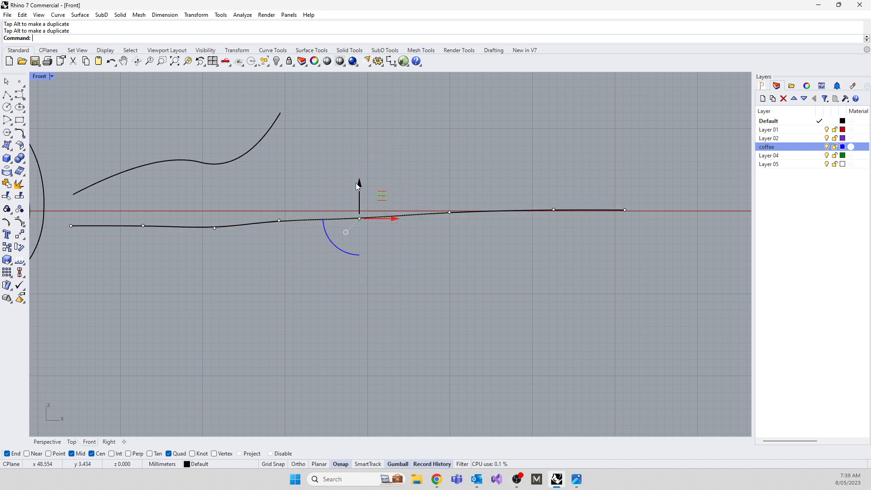
# Rebuild the long curve with a point count of 8 and degree 3, and deselect it.
pyautogui.press('Escape')
pyautogui.press('Escape')
pyautogui.click(317, 222)
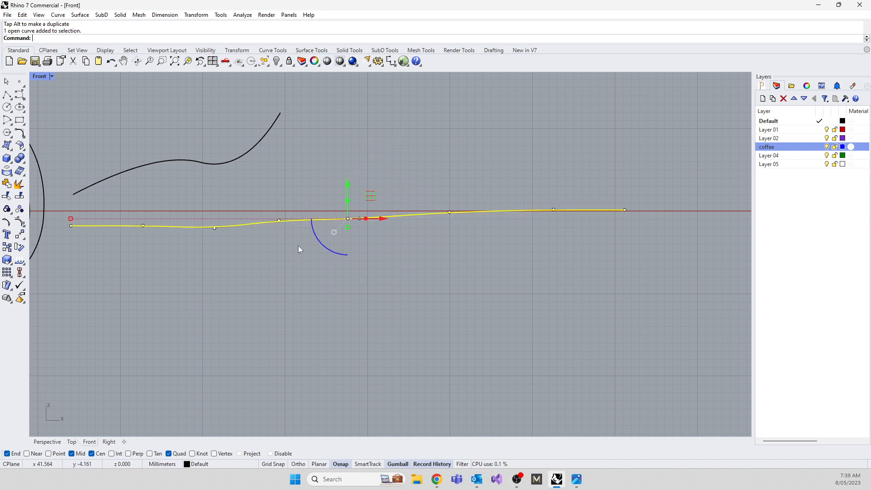
pyautogui.write('Rebuild')
pyautogui.press('Return')
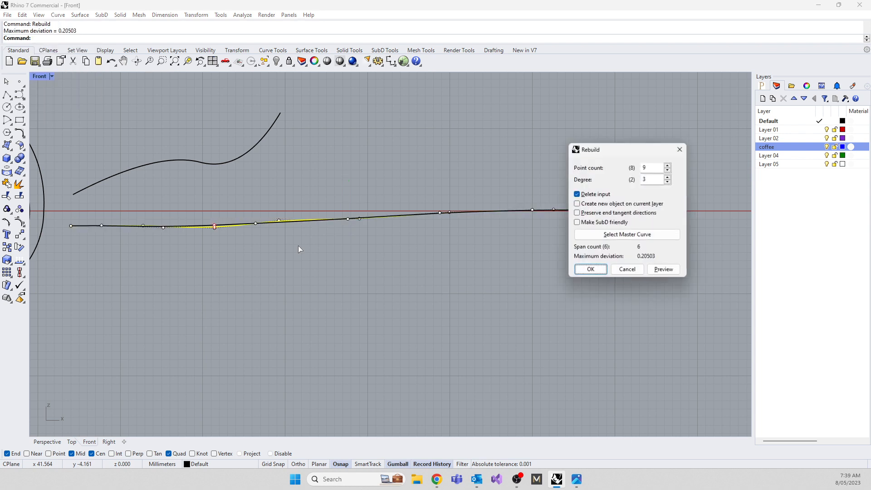
pyautogui.click(668, 171)
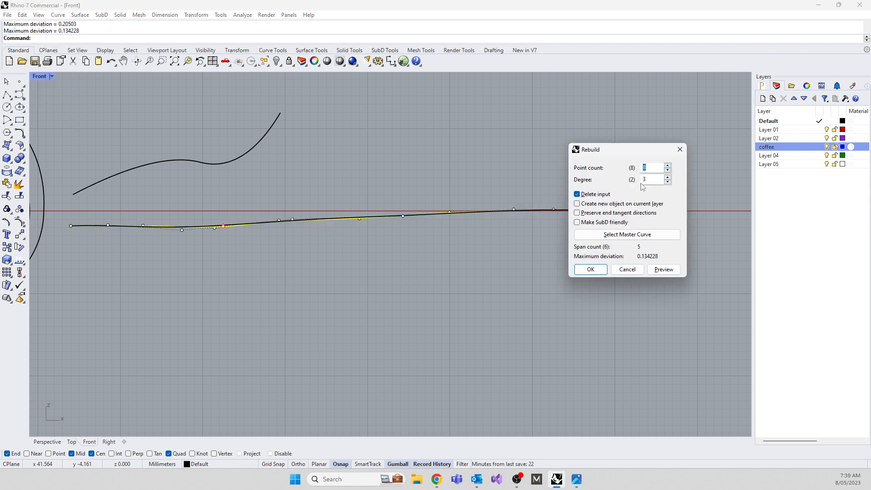
pyautogui.click(593, 268)
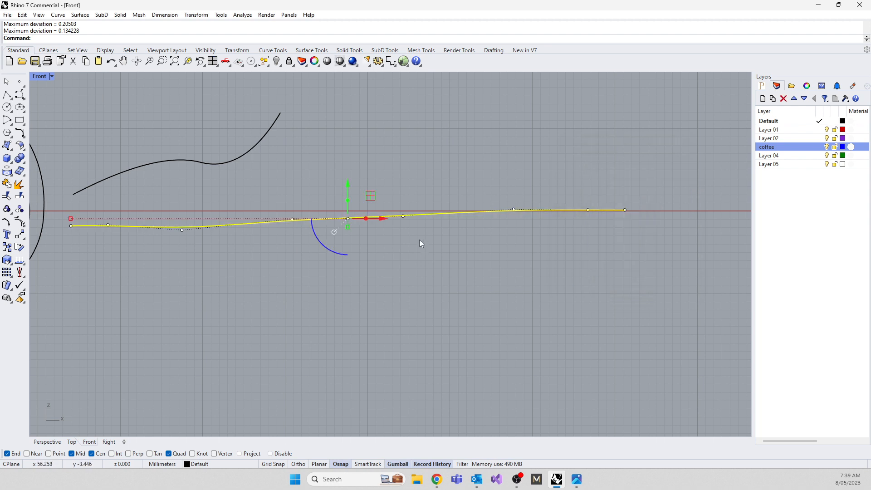
pyautogui.moveTo(323, 183); pyautogui.dragTo(333, 211)
pyautogui.moveTo(369, 241); pyautogui.dragTo(370, 241)
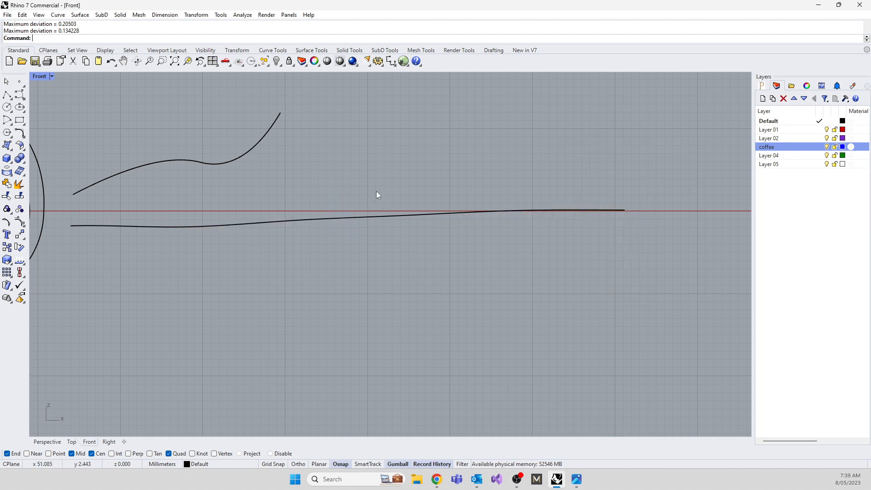
# Examine the rebuilt curve's control points by selecting one just past its middle, and clear the selection.
pyautogui.click(343, 220)
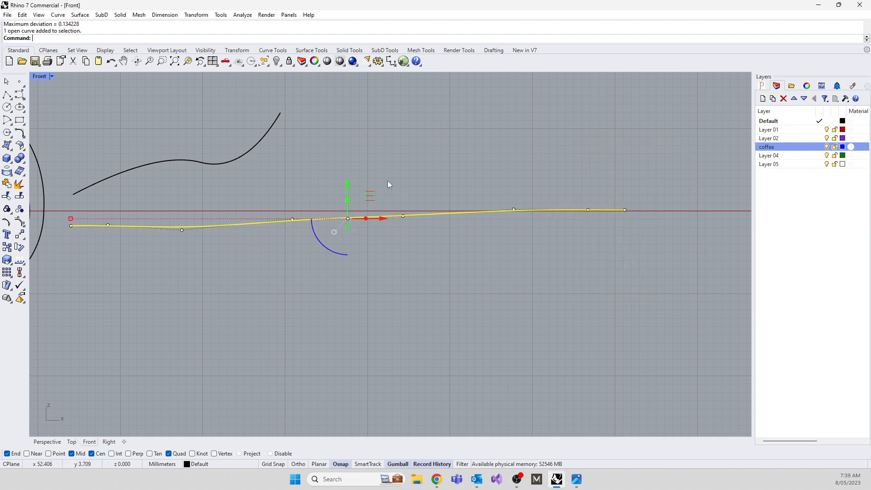
pyautogui.moveTo(382, 175); pyautogui.dragTo(418, 237)
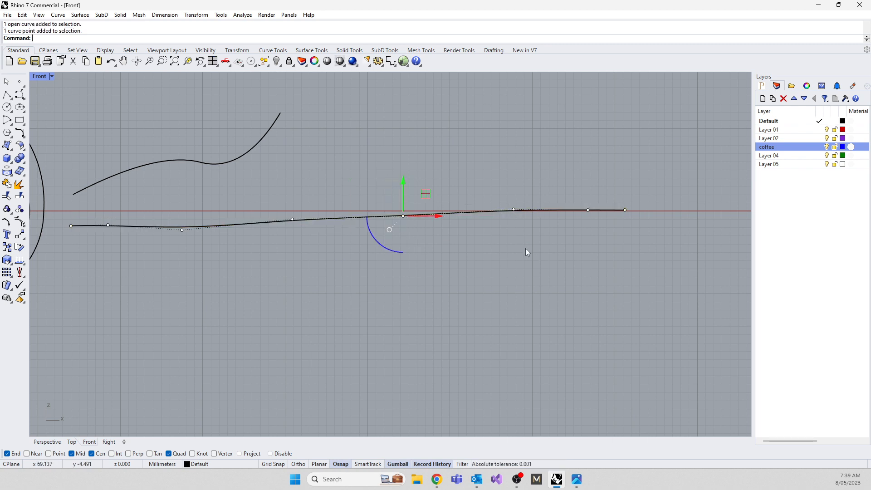
pyautogui.press('Escape')
pyautogui.press('Escape')
pyautogui.write('L')
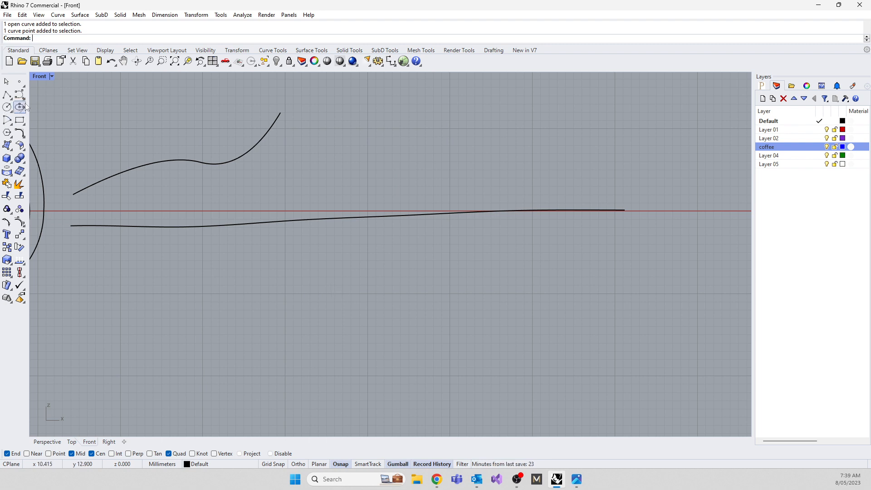
# Draw a long, nearly horizontal degree 3 curve with fifteen control points below the rebuilt curve.
pyautogui.click(19, 94)
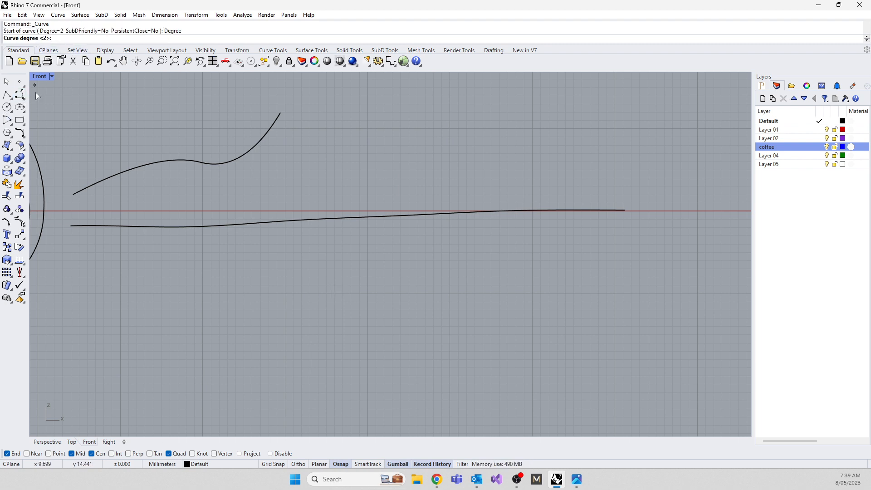
pyautogui.write('3')
pyautogui.press('Return')
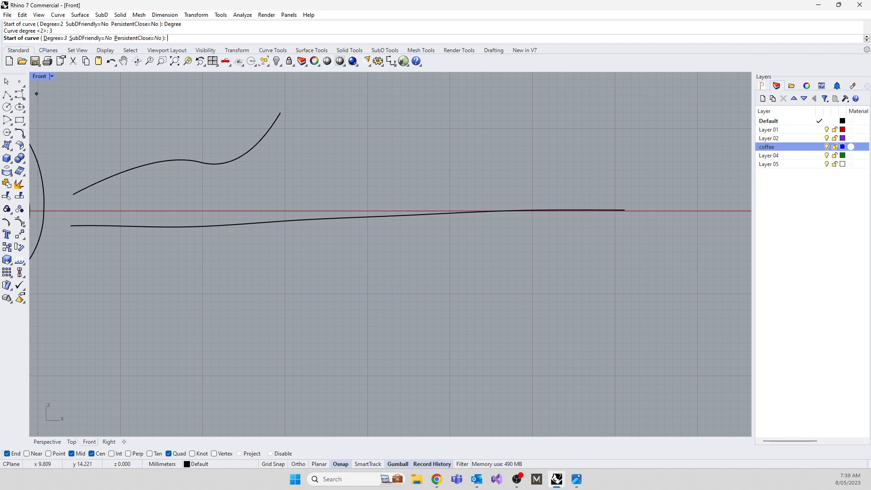
pyautogui.click(88, 297)
pyautogui.click(135, 302)
pyautogui.click(174, 296)
pyautogui.click(194, 297)
pyautogui.click(232, 296)
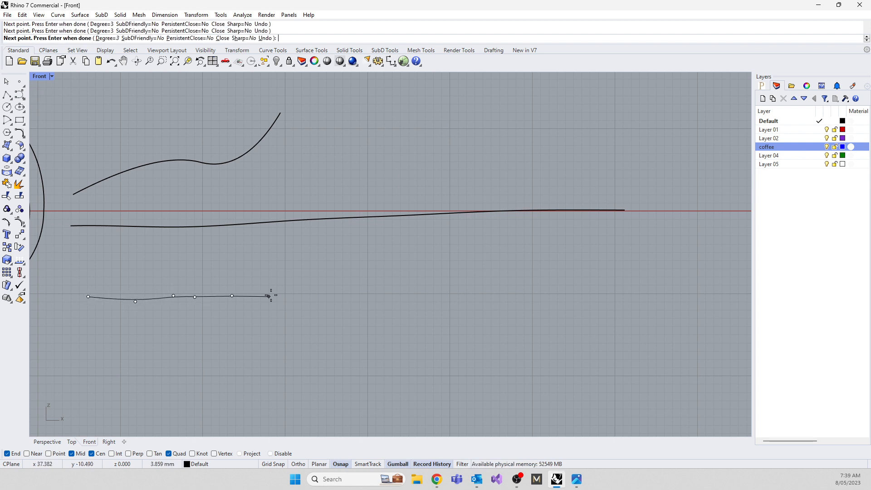
pyautogui.click(274, 293)
pyautogui.click(303, 296)
pyautogui.click(345, 298)
pyautogui.click(384, 289)
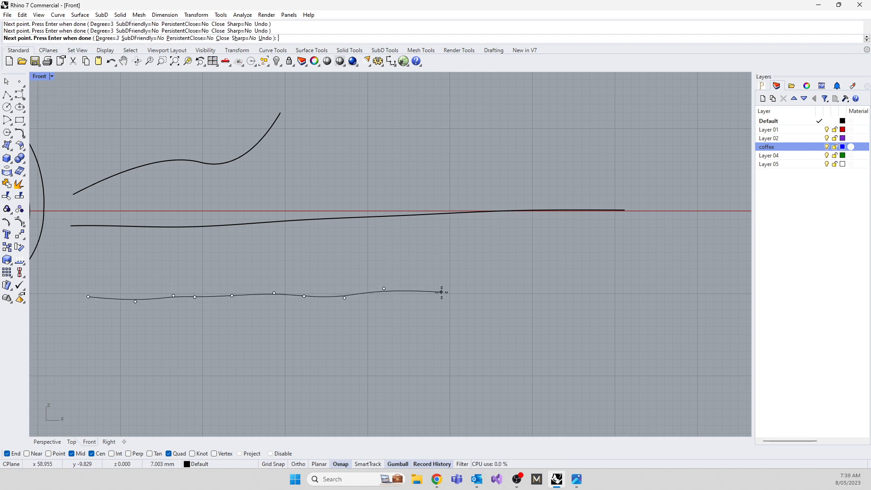
pyautogui.click(441, 292)
pyautogui.click(473, 293)
pyautogui.click(574, 291)
pyautogui.click(588, 290)
pyautogui.click(624, 287)
pyautogui.click(671, 288)
pyautogui.press('Return')
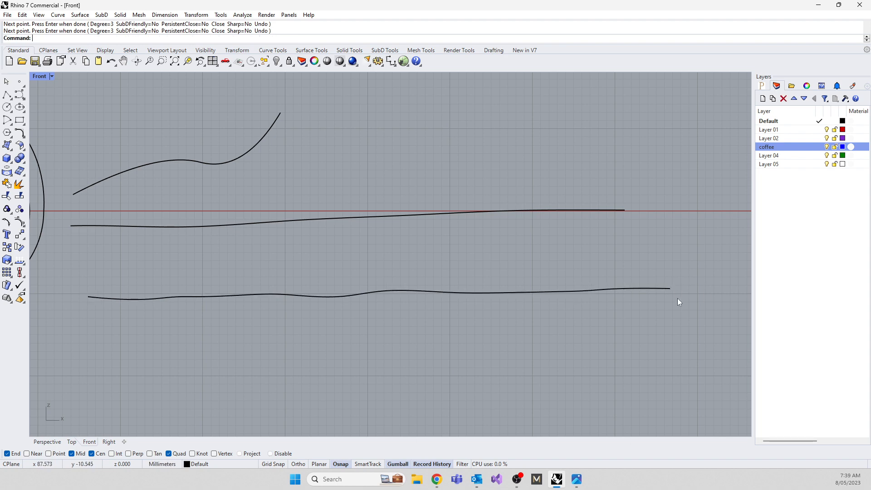
# Move the lowest curve's ninth control point far down, and raise it above the curve to form a smooth hump.
pyautogui.click(413, 290)
pyautogui.scroll(8, 413, 296)
pyautogui.scroll(-4, 399, 292)
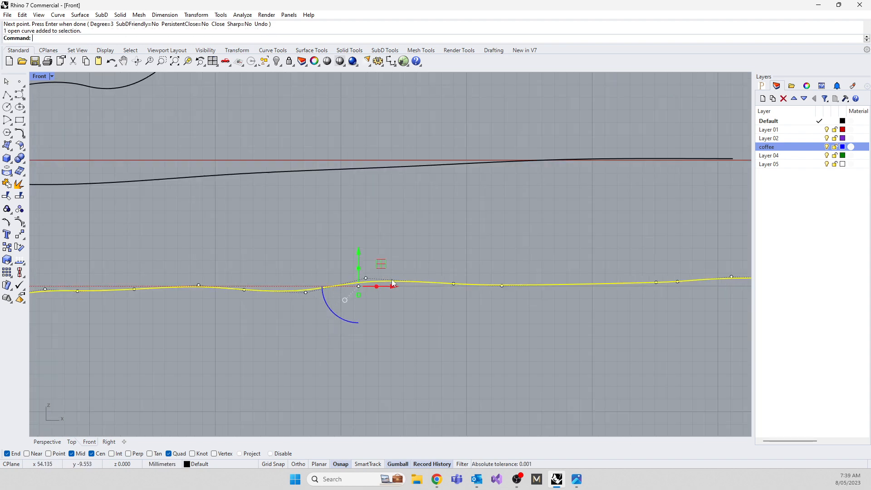
pyautogui.moveTo(340, 221); pyautogui.dragTo(377, 287)
pyautogui.scroll(-3, 366, 238)
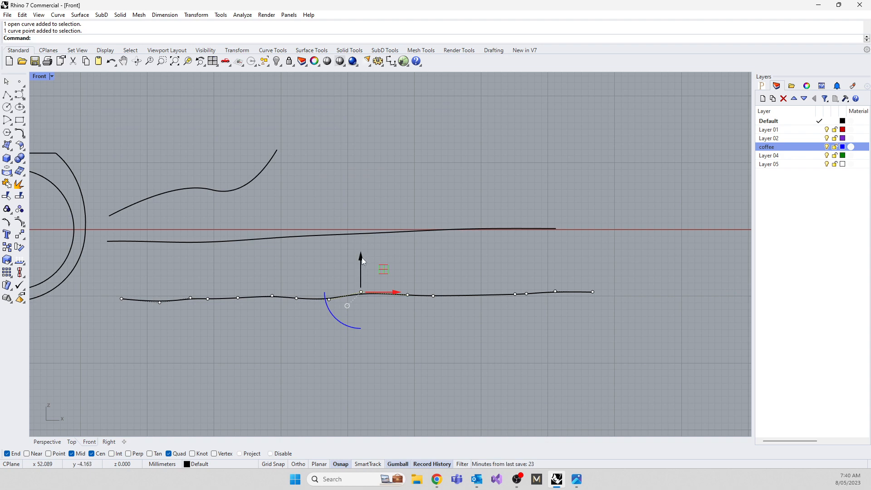
pyautogui.moveTo(362, 257); pyautogui.dragTo(369, 378)
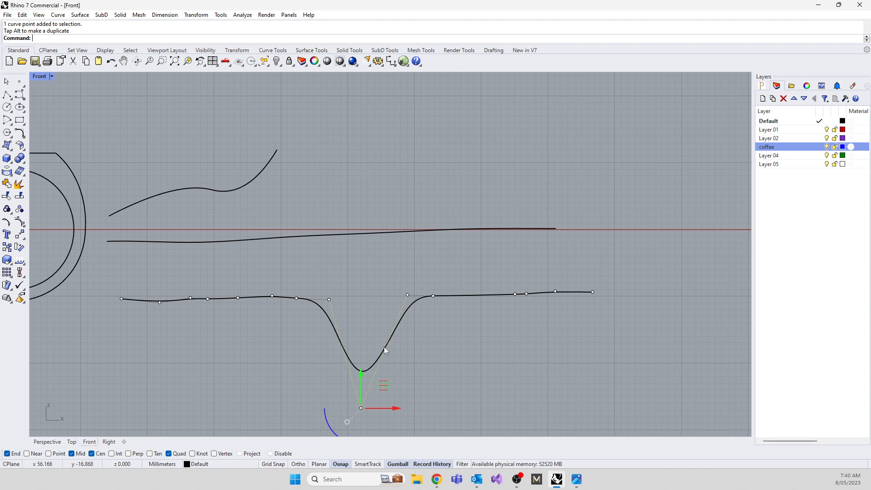
pyautogui.moveTo(362, 376); pyautogui.dragTo(362, 276)
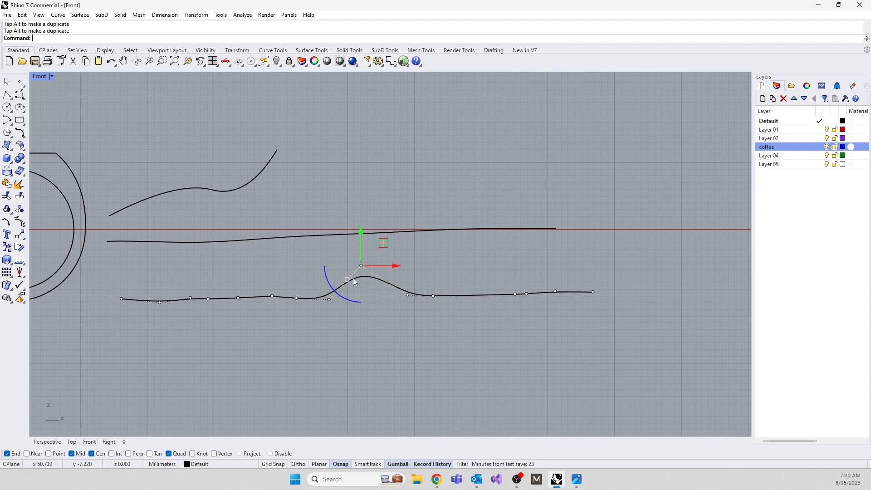
pyautogui.scroll(7, 363, 274)
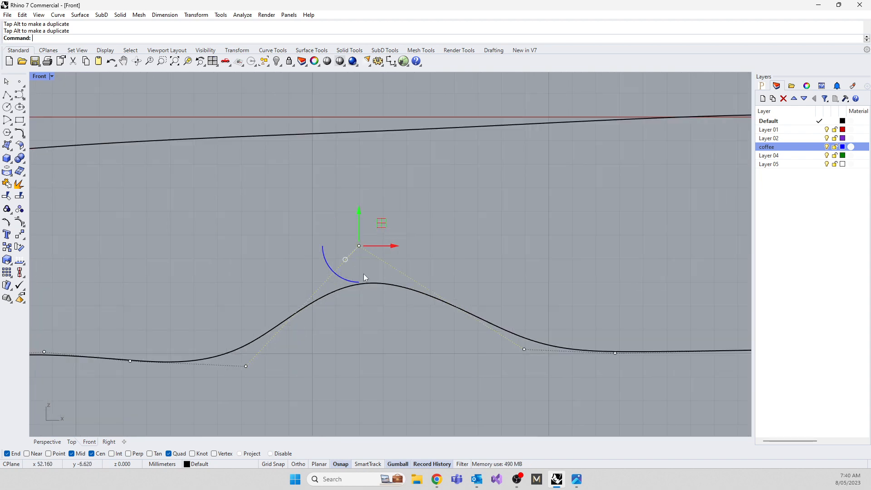
pyautogui.scroll(-2, 336, 233)
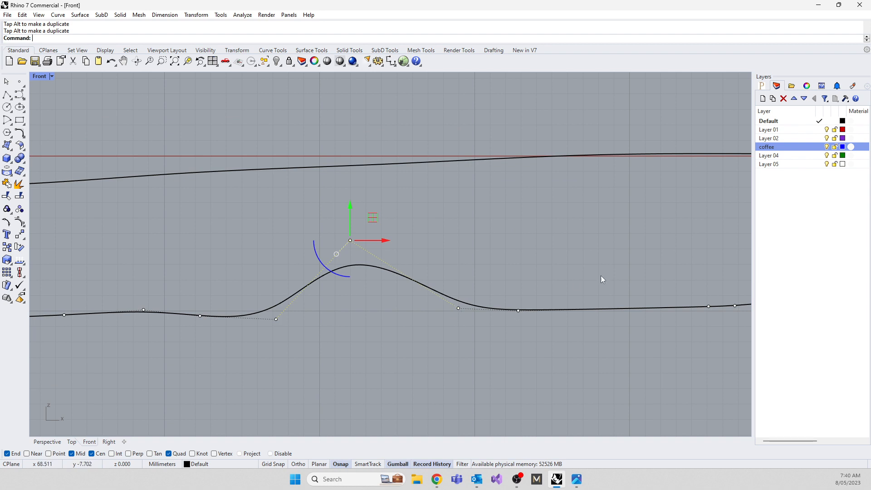
# Rebuild the lowest curve with a point count of 8 and degree 1.
pyautogui.scroll(-2, 442, 283)
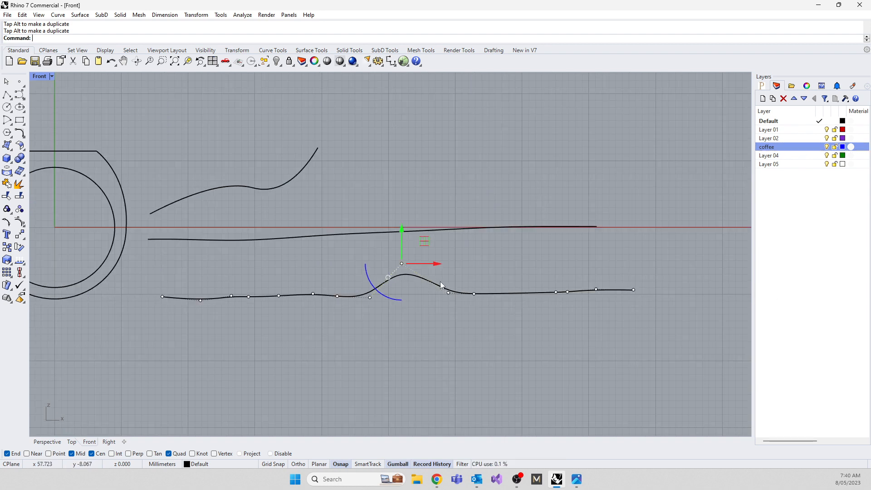
pyautogui.click(443, 326)
pyautogui.click(399, 274)
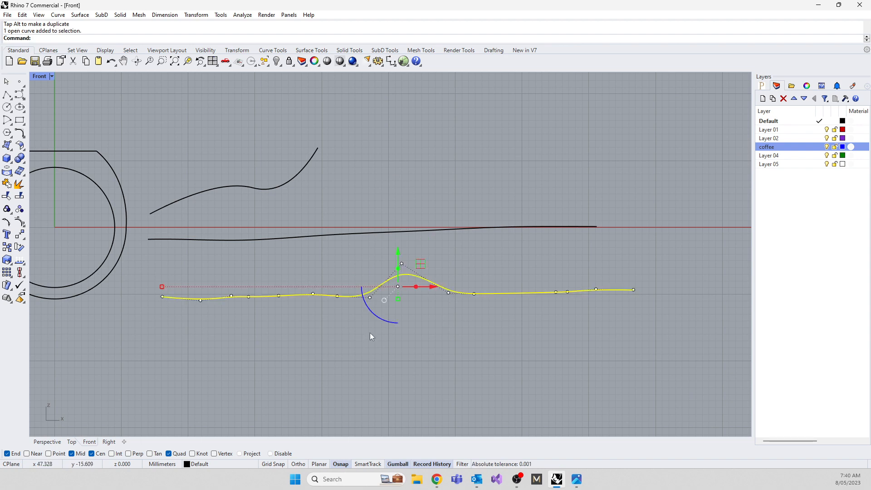
pyautogui.write('Rebuild')
pyautogui.press('Return')
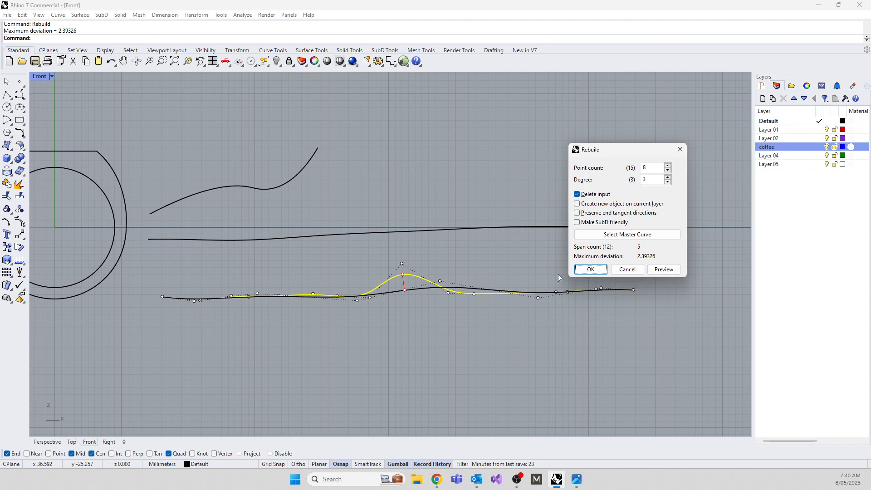
pyautogui.click(668, 182)
pyautogui.click(590, 269)
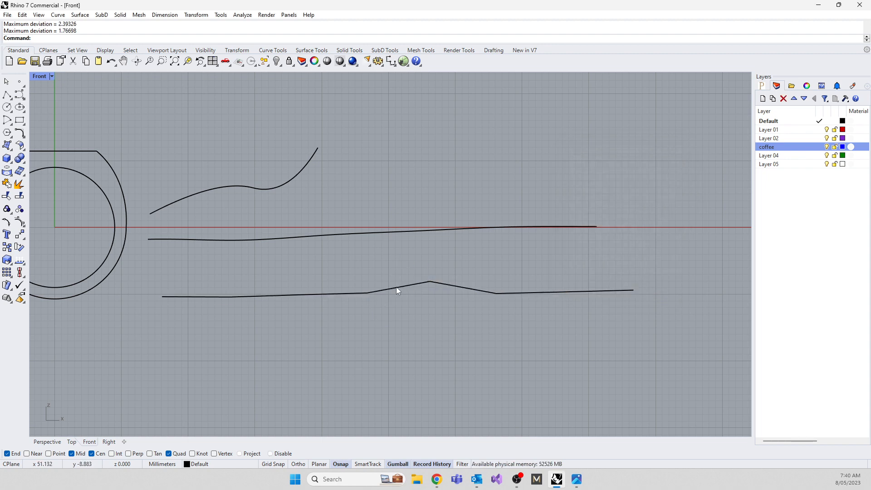
# Show the degree 1 curve's control points, raise the fifth one to sharpen the peak, and hide the points.
pyautogui.click(396, 290)
pyautogui.press('F10')
pyautogui.moveTo(423, 245); pyautogui.dragTo(418, 222)
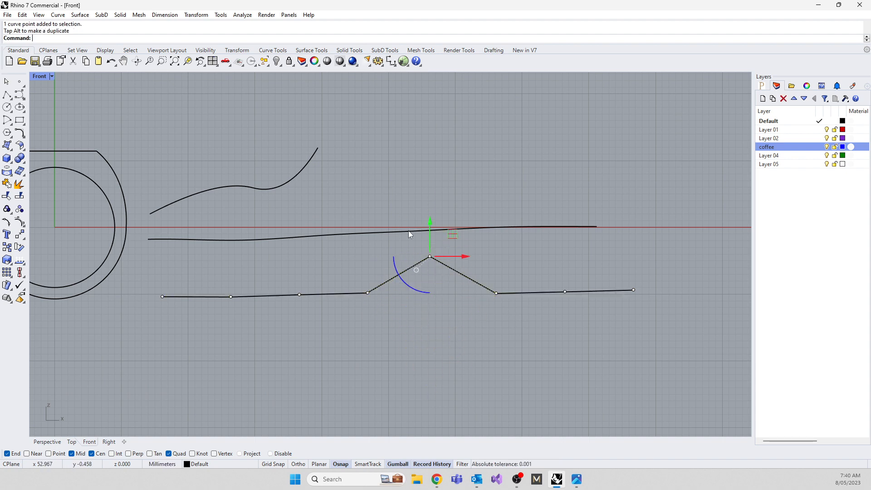
pyautogui.press('Escape')
pyautogui.press('Escape')
# Delete the three demonstration curves beside the ring profile.
pyautogui.moveTo(213, 122); pyautogui.dragTo(210, 121)
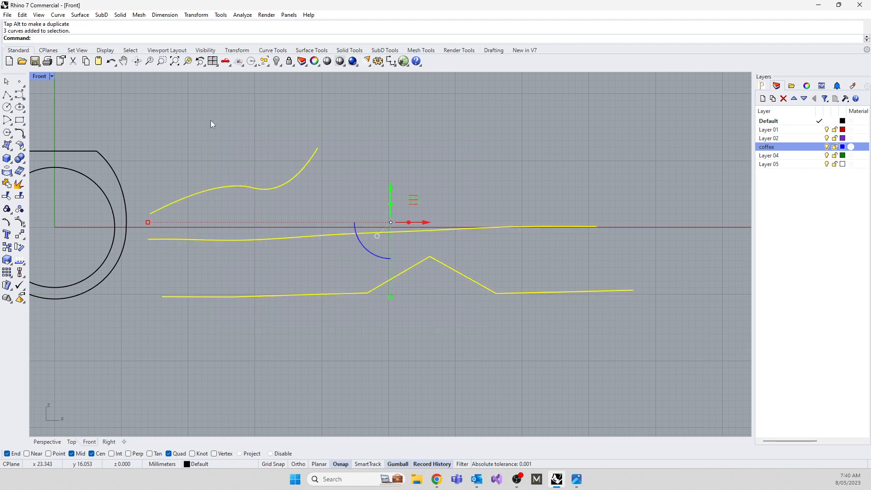
pyautogui.press('Delete')
pyautogui.scroll(-3, 298, 209)
pyautogui.scroll(5, 277, 230)
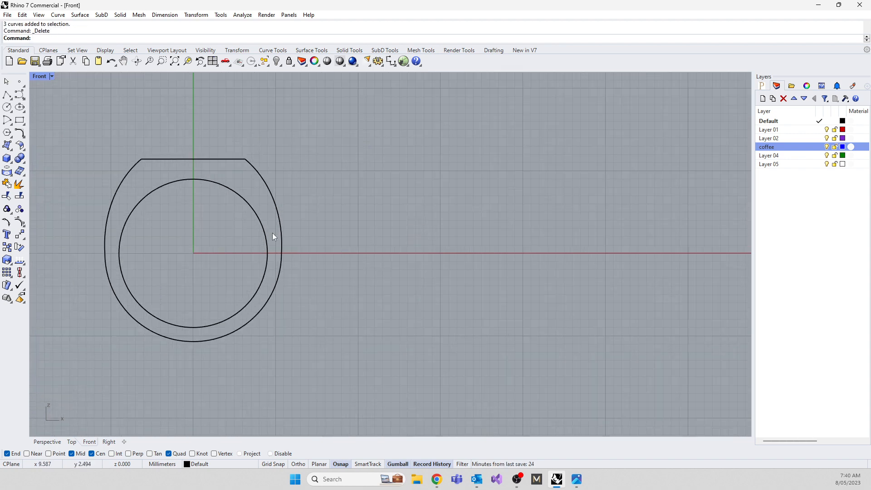
# Nudge the control point on the right side of the ring's outer profile slightly, and return to the four-viewport layout.
pyautogui.click(282, 253)
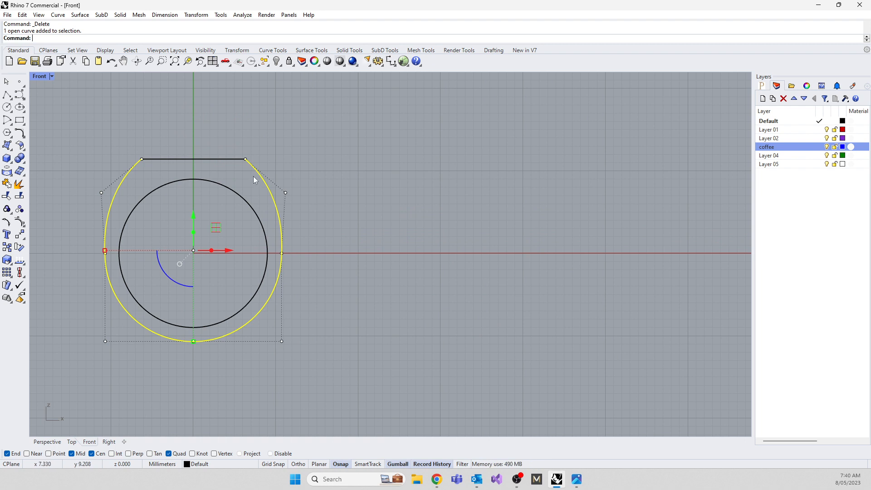
pyautogui.scroll(2, 282, 253)
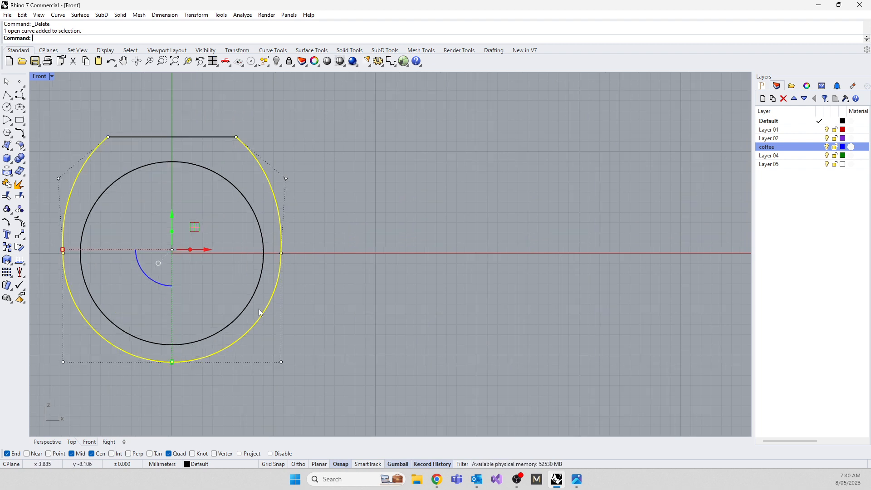
pyautogui.click(282, 253)
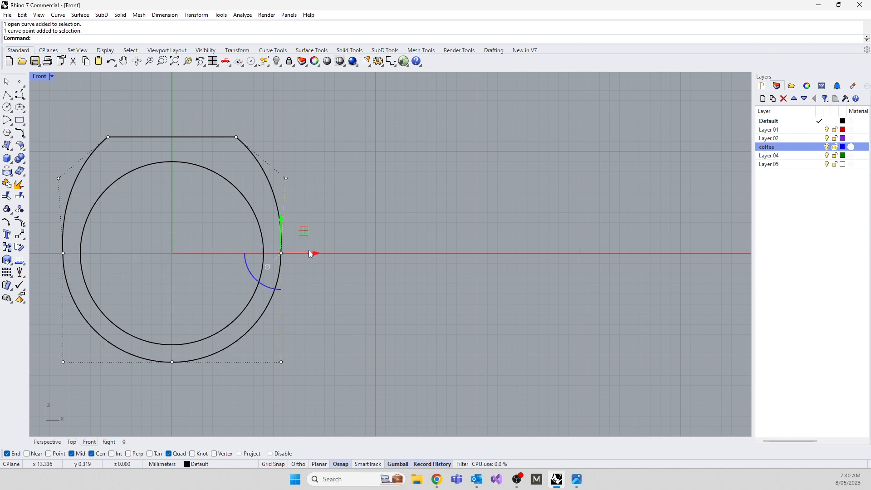
pyautogui.moveTo(310, 253)
pyautogui.mouseDown()
pyautogui.moveTo(326, 253)
pyautogui.moveTo(311, 248)
pyautogui.mouseUp()
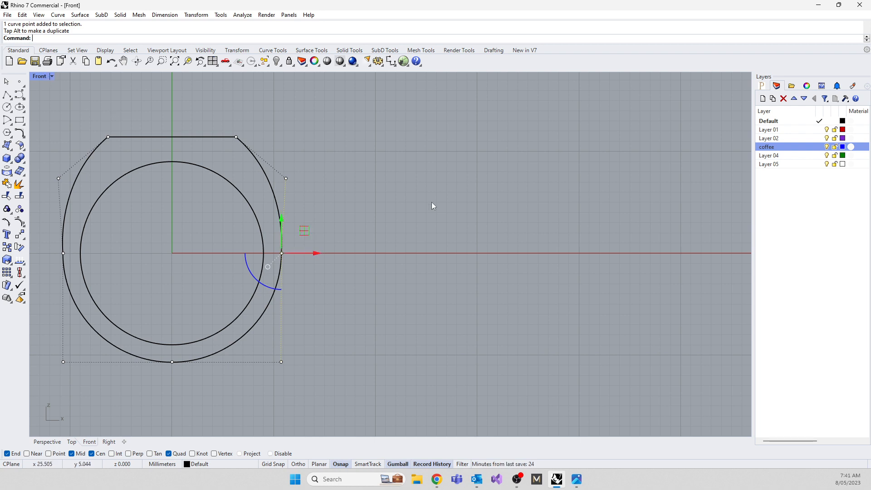
pyautogui.doubleClick(39, 76)
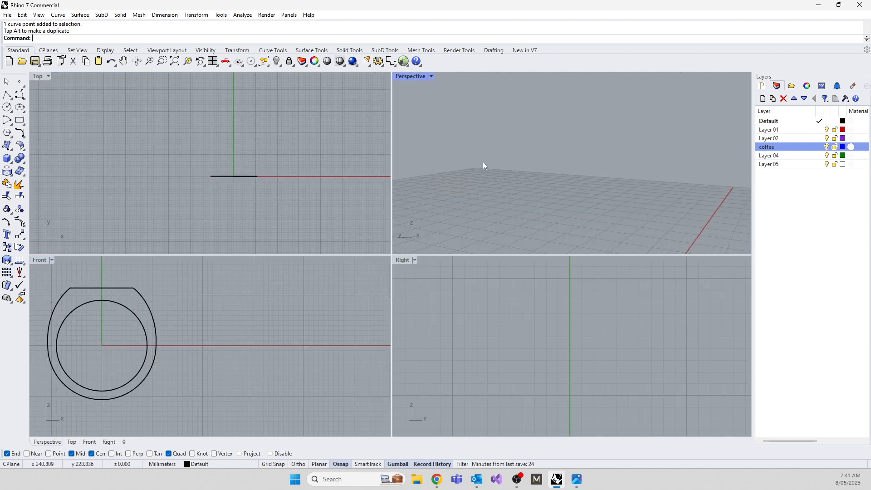
# Extrude the ring's outer profile curve along the y axis into an open band.
pyautogui.moveTo(482, 162); pyautogui.dragTo(501, 165, button='right')
pyautogui.click(501, 165)
pyautogui.moveTo(499, 193); pyautogui.dragTo(532, 190)
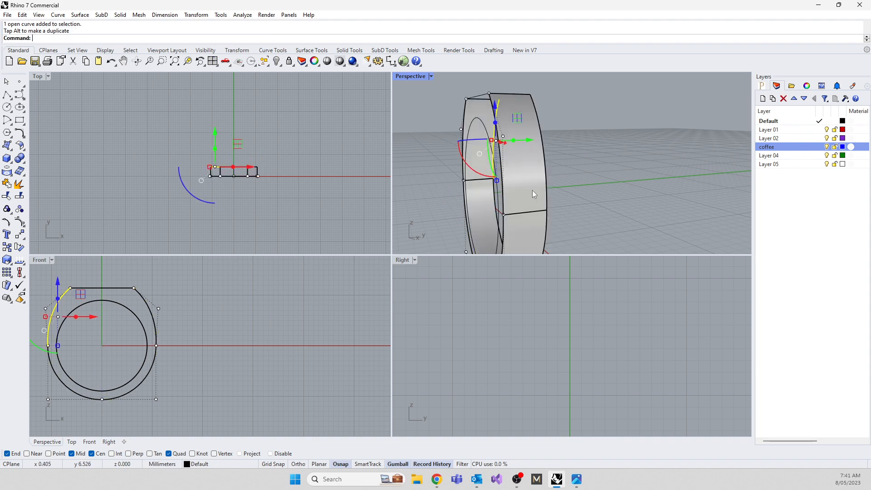
pyautogui.click(567, 182)
pyautogui.click(568, 182)
pyautogui.moveTo(553, 180); pyautogui.dragTo(565, 185, button='right')
# Explode the extruded band into separate surfaces and accept the history warning.
pyautogui.click(496, 207)
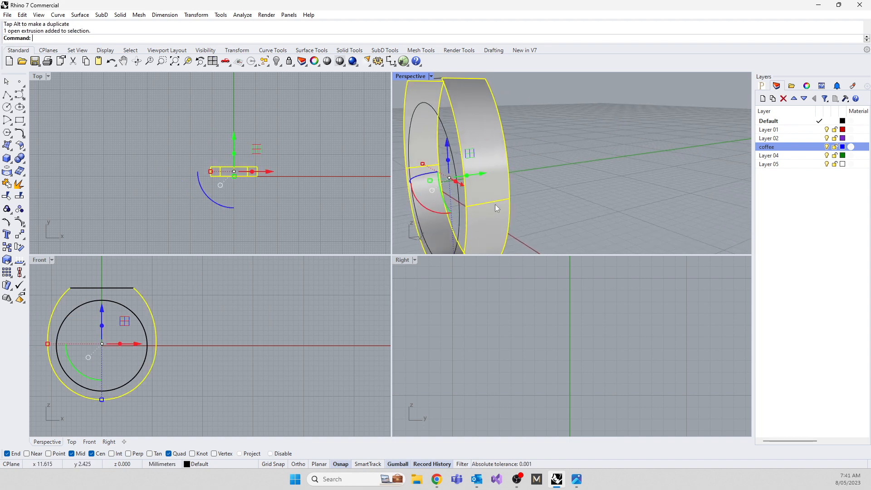
pyautogui.write('explode')
pyautogui.press('Return')
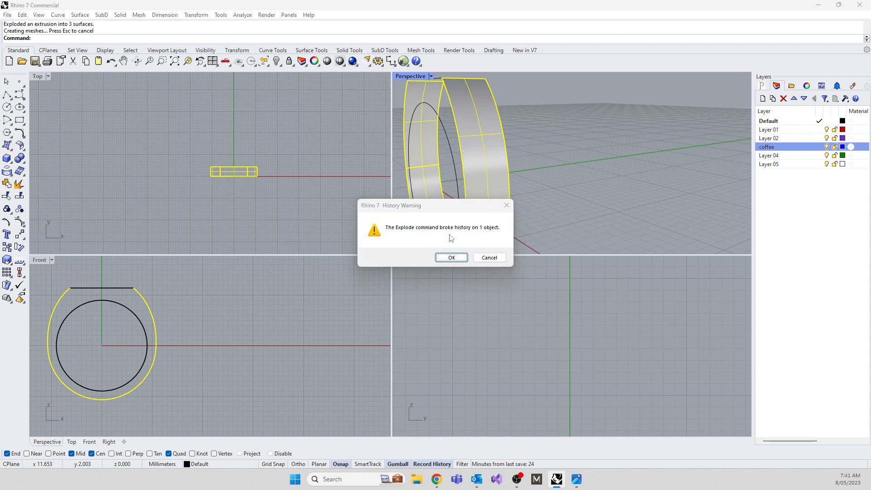
pyautogui.click(448, 260)
# Examine the band's lower and upper side surfaces by selecting each in turn, and undo the explode and the extrusion.
pyautogui.click(486, 206)
pyautogui.click(487, 165)
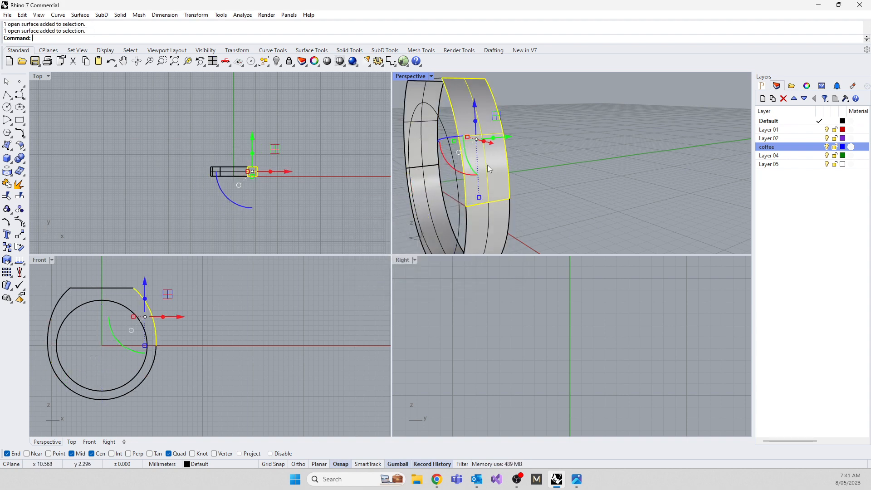
pyautogui.click(491, 220)
pyautogui.click(485, 165)
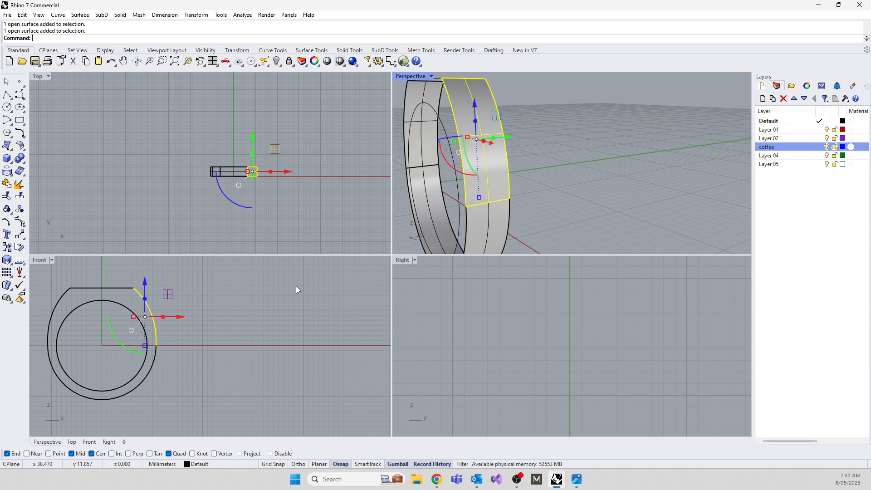
pyautogui.hotkey('ctrl', 'z')
pyautogui.hotkey('ctrl', 'z')
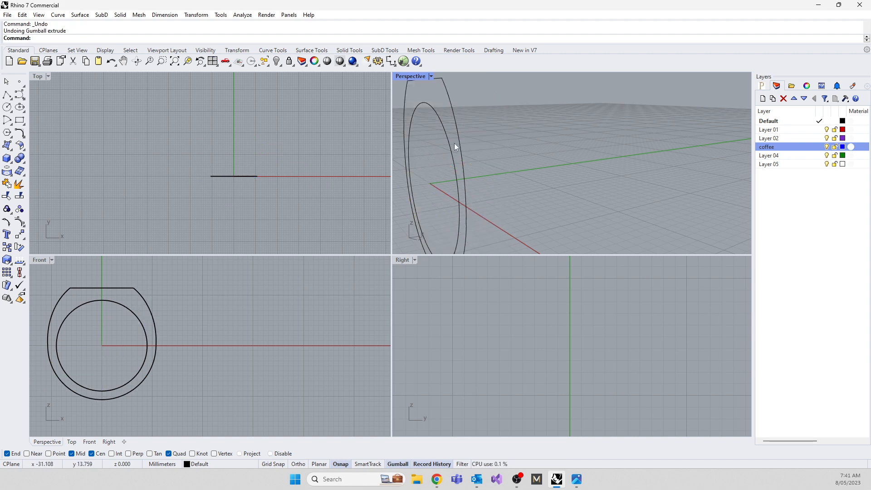
# Start rebuilding the ring's outer profile curve with a point count of 9 and degree 3.
pyautogui.click(455, 146)
pyautogui.moveTo(174, 343); pyautogui.dragTo(259, 341, button='right')
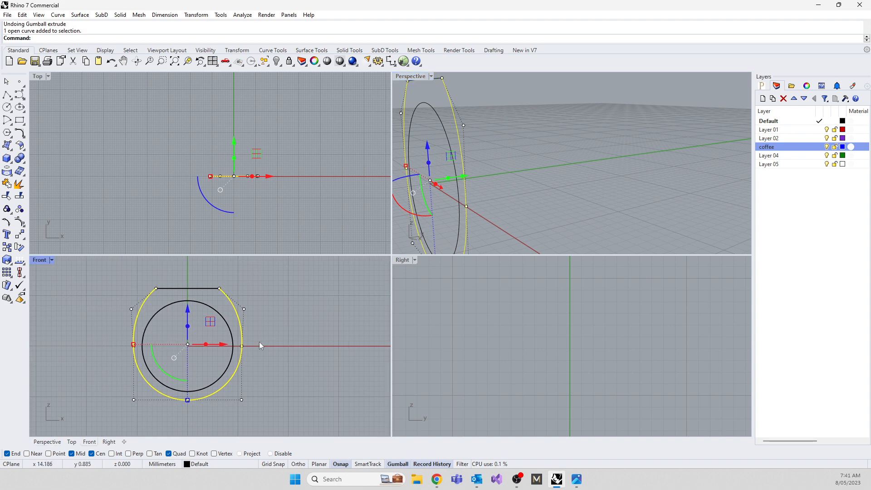
pyautogui.write('Rebuild')
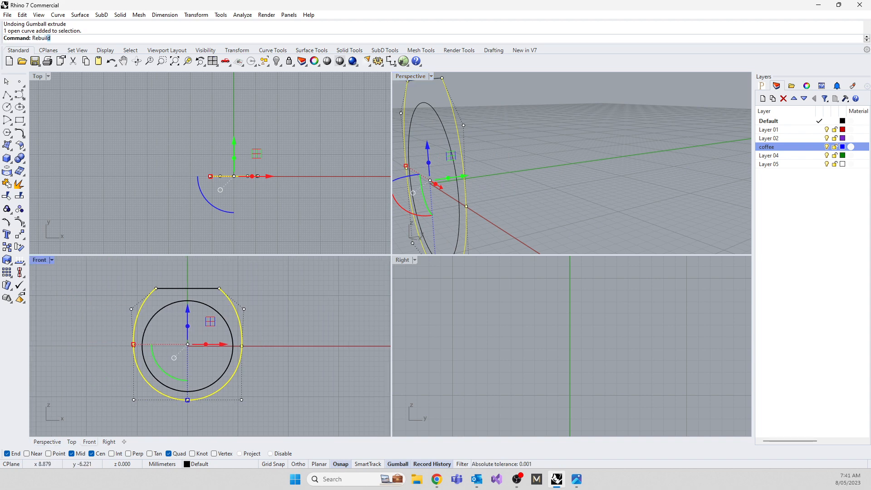
pyautogui.press('Return')
pyautogui.click(667, 165)
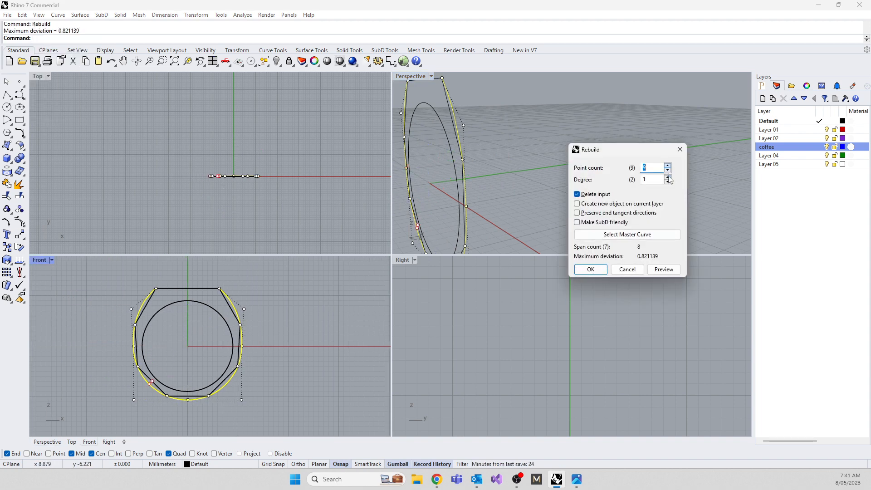
pyautogui.click(668, 178)
pyautogui.click(667, 178)
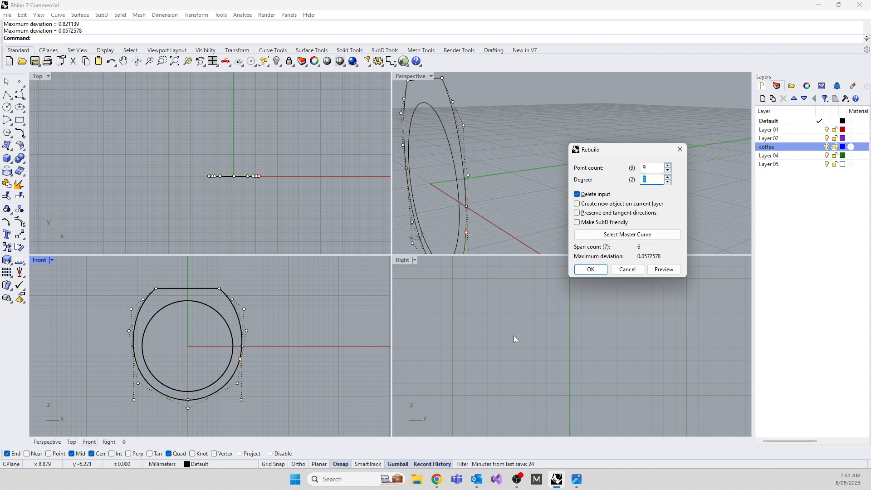
# Compare the rebuilt curve's fit to the original profile with point counts of 11, 12 and 13.
pyautogui.scroll(10, 242, 363)
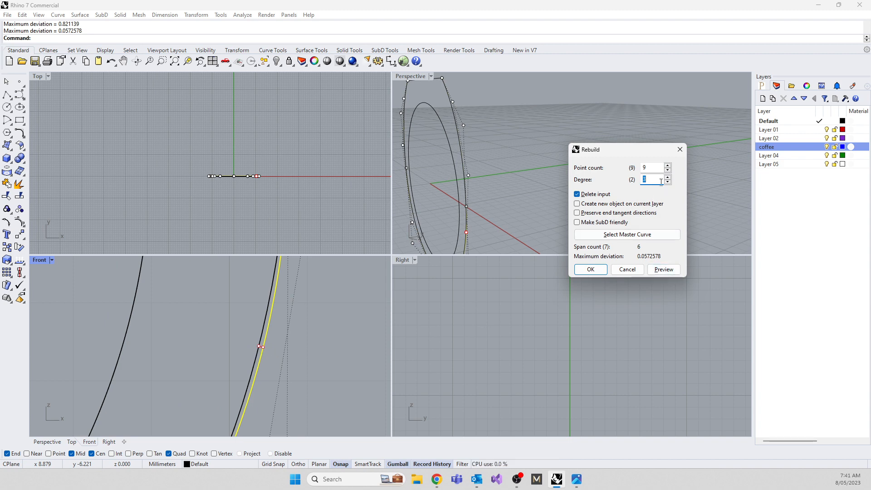
pyautogui.click(668, 166)
pyautogui.click(668, 166)
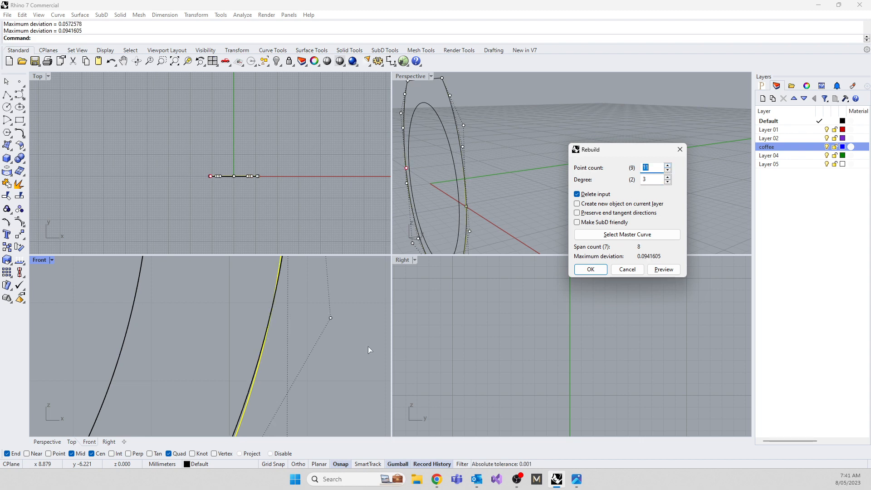
pyautogui.scroll(-20, 303, 339)
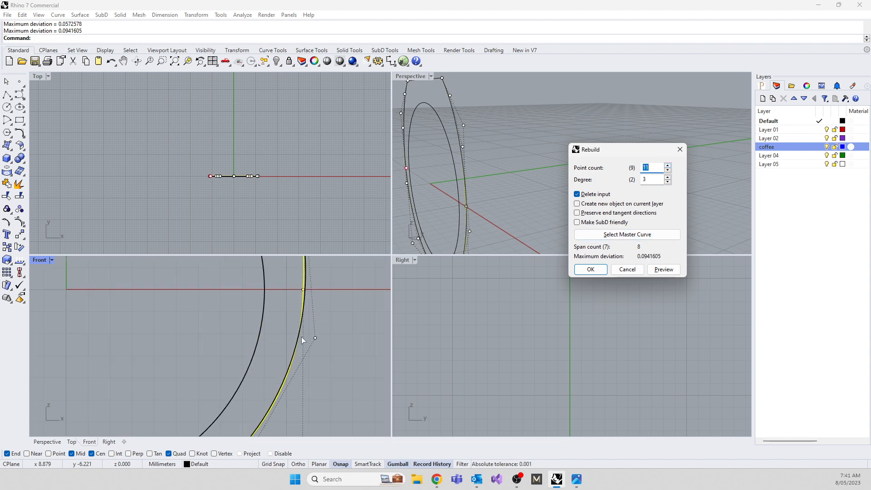
pyautogui.scroll(8, 301, 337)
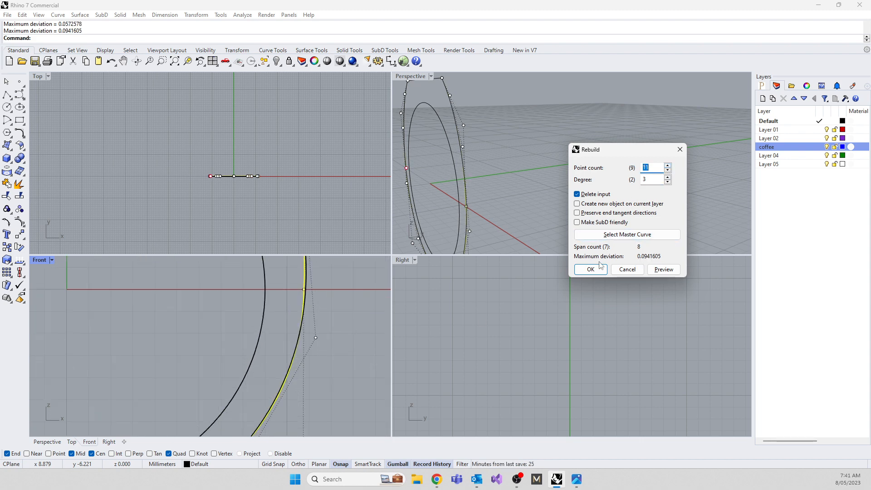
pyautogui.click(667, 170)
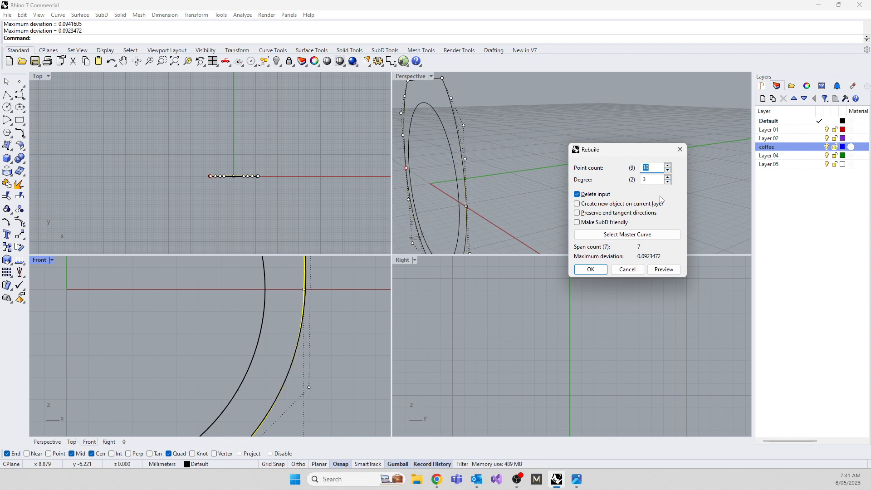
pyautogui.click(668, 166)
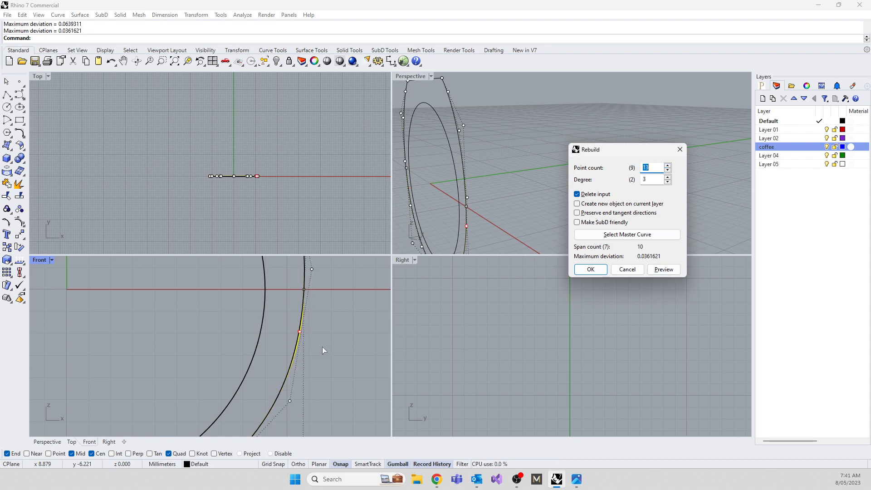
# Set the rebuild point count back to 9 and apply the rebuild to the outer profile.
pyautogui.click(667, 170)
pyautogui.click(667, 171)
pyautogui.click(667, 170)
pyautogui.click(667, 172)
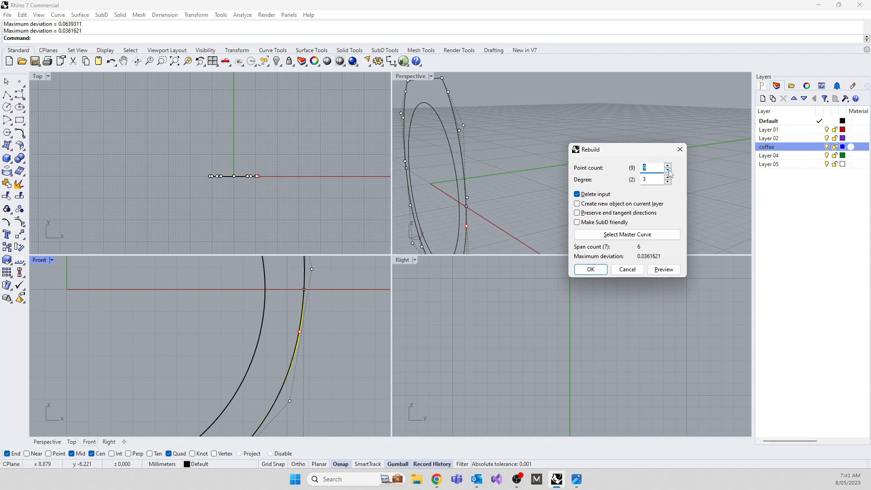
pyautogui.click(590, 270)
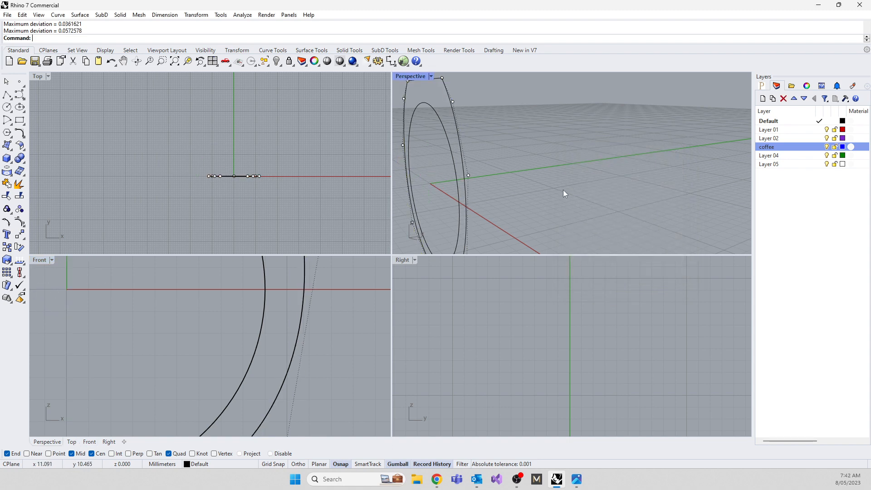
# Extrude the rebuilt outer profile curve along the y axis into an open band.
pyautogui.click(466, 208)
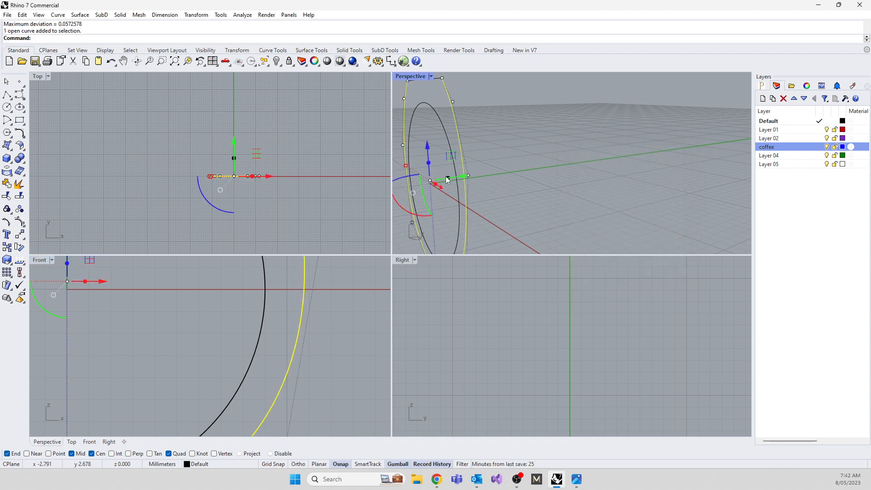
pyautogui.moveTo(448, 178); pyautogui.dragTo(564, 193)
pyautogui.moveTo(564, 193); pyautogui.dragTo(519, 189, button='right')
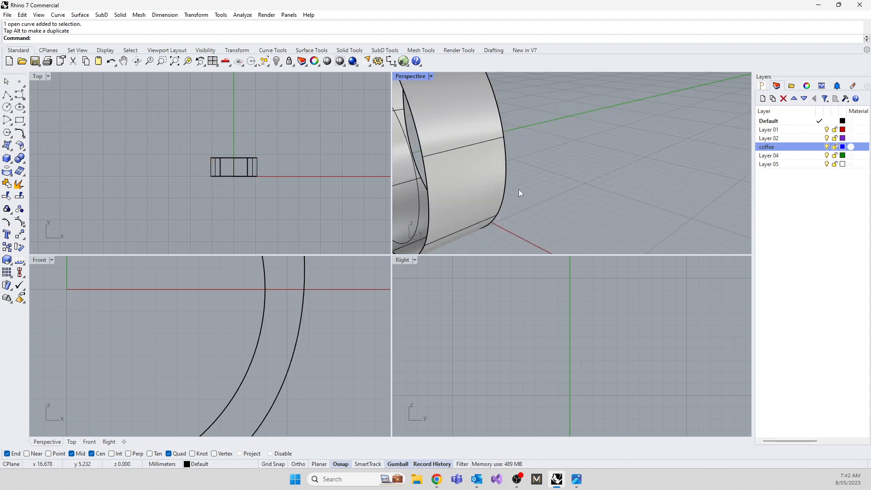
# Explode the extruded outer band into a plain surface and delete it.
pyautogui.click(466, 184)
pyautogui.write('Exploide')
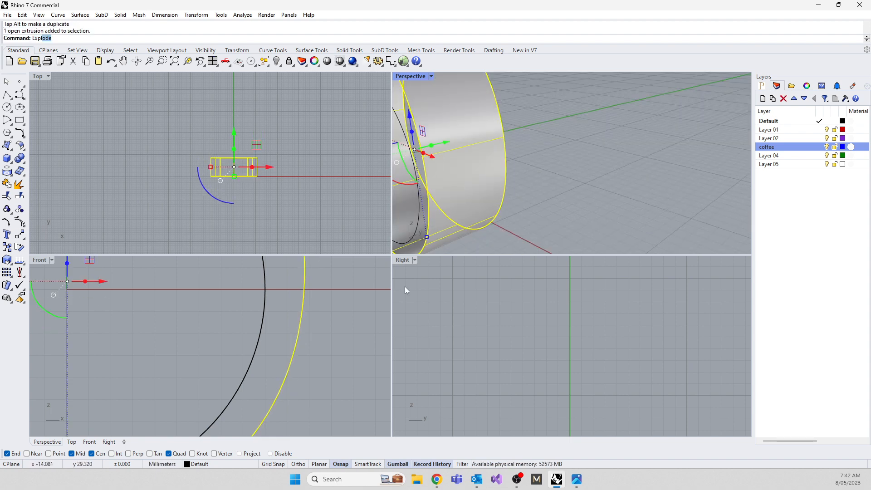
pyautogui.press('Return')
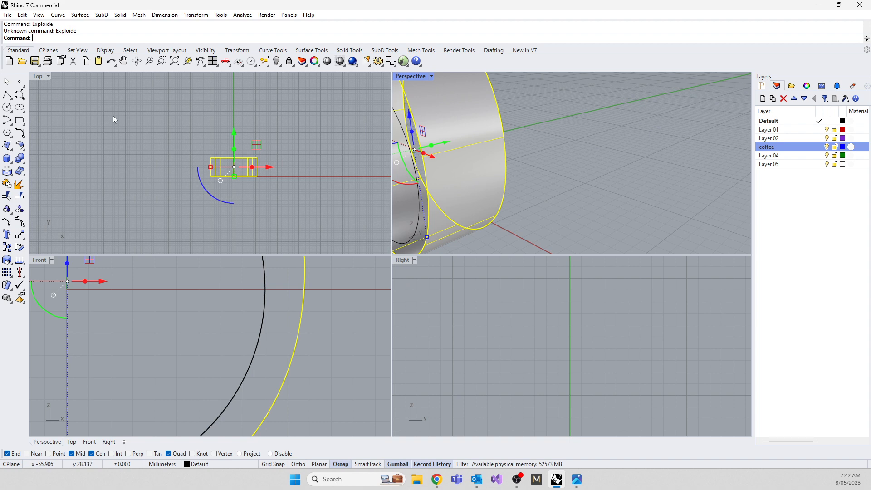
pyautogui.write('Explode')
pyautogui.press('Return')
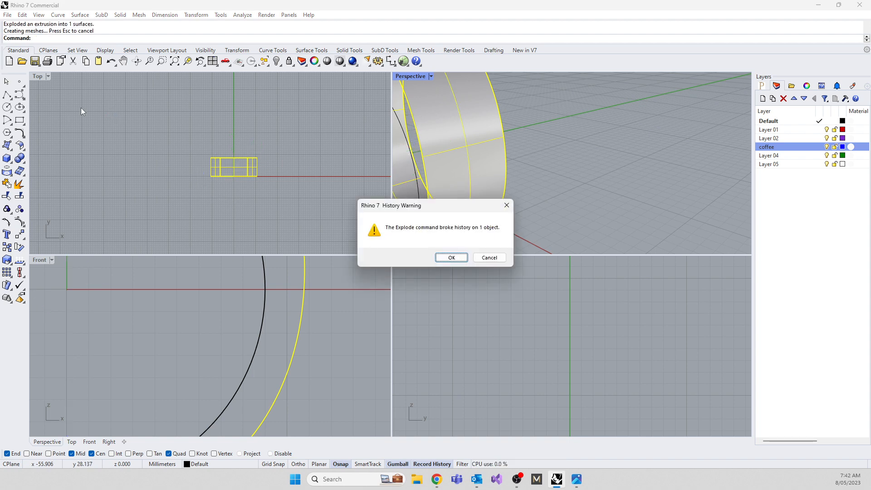
pyautogui.click(452, 258)
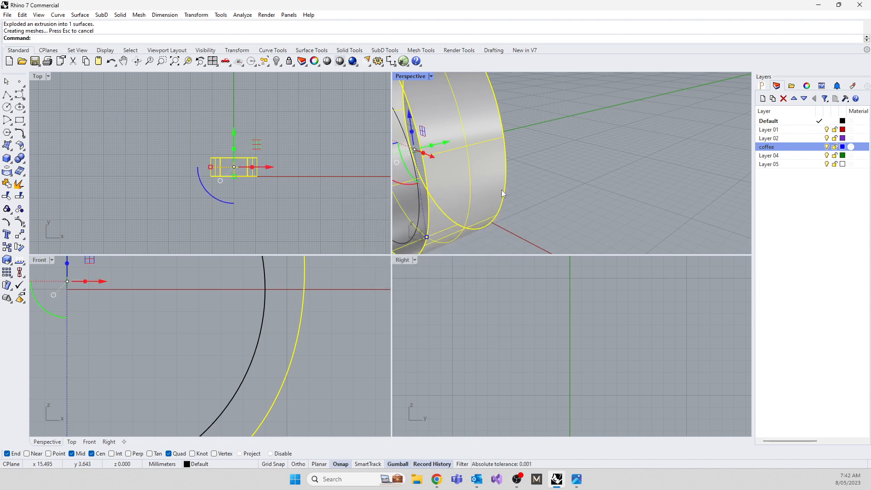
pyautogui.press('Escape')
pyautogui.click(433, 195)
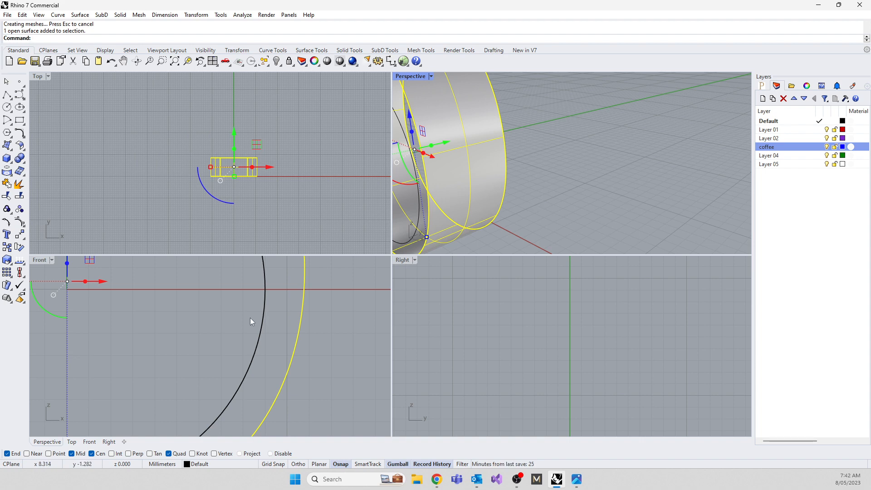
pyautogui.press('Delete')
# Rebuild the inner circle with a point count of 8 and degree 3.
pyautogui.scroll(-5, 176, 318)
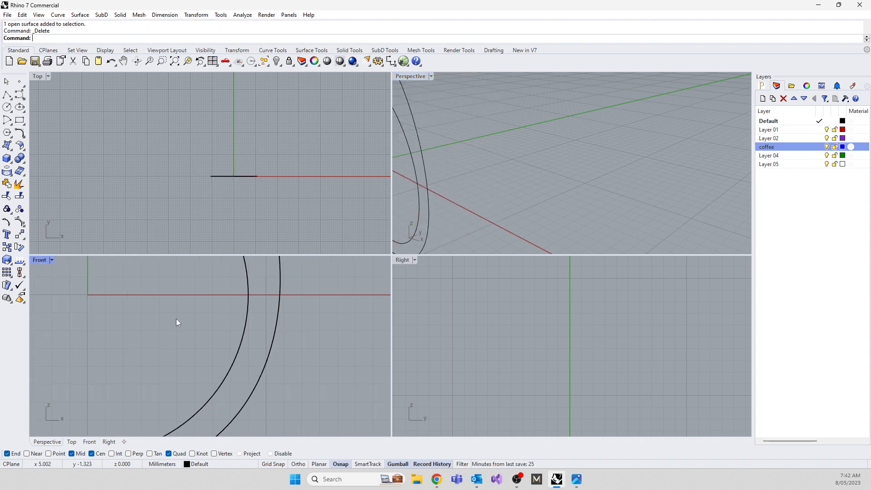
pyautogui.doubleClick(40, 260)
pyautogui.scroll(-4, 243, 368)
pyautogui.click(400, 249)
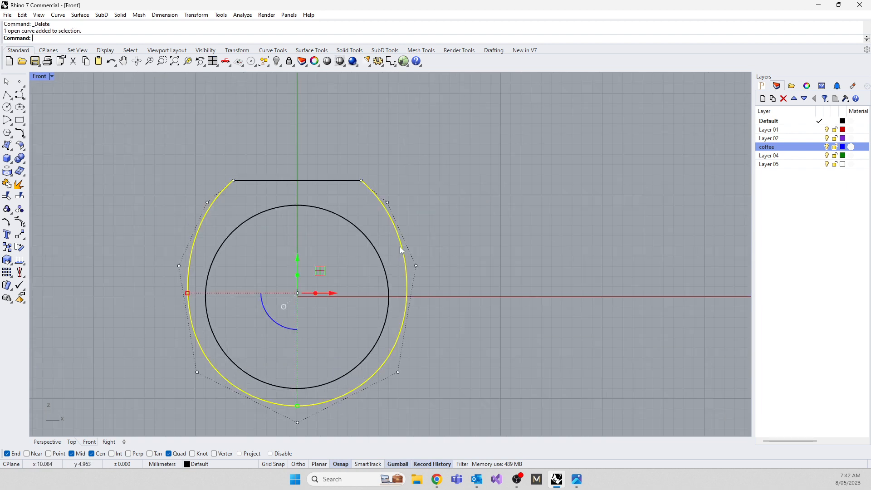
pyautogui.click(380, 254)
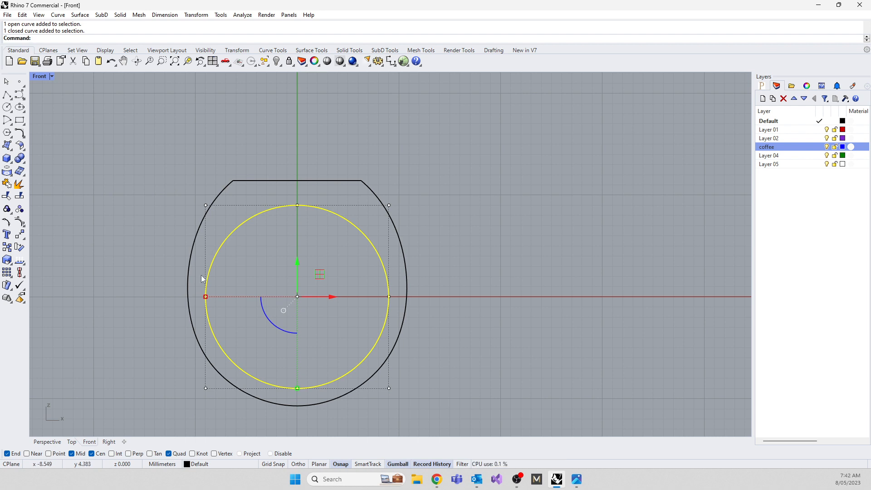
pyautogui.write('rebuild')
pyautogui.press('Return')
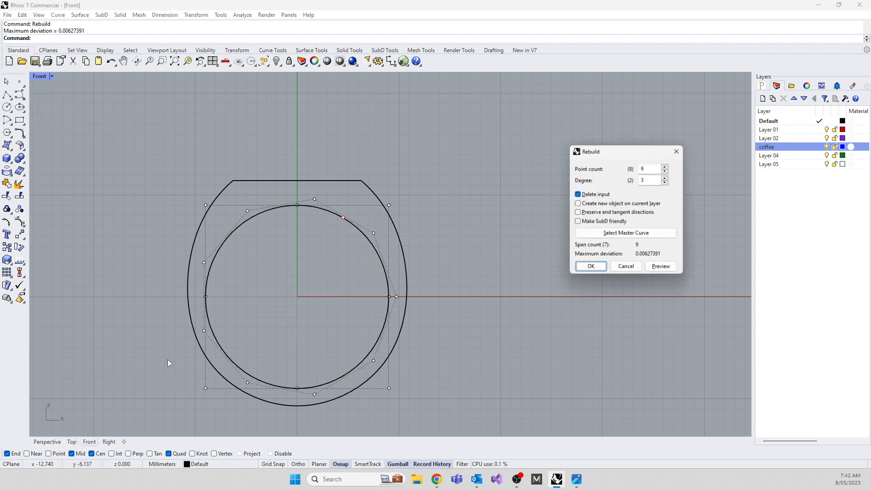
pyautogui.click(667, 170)
pyautogui.click(590, 270)
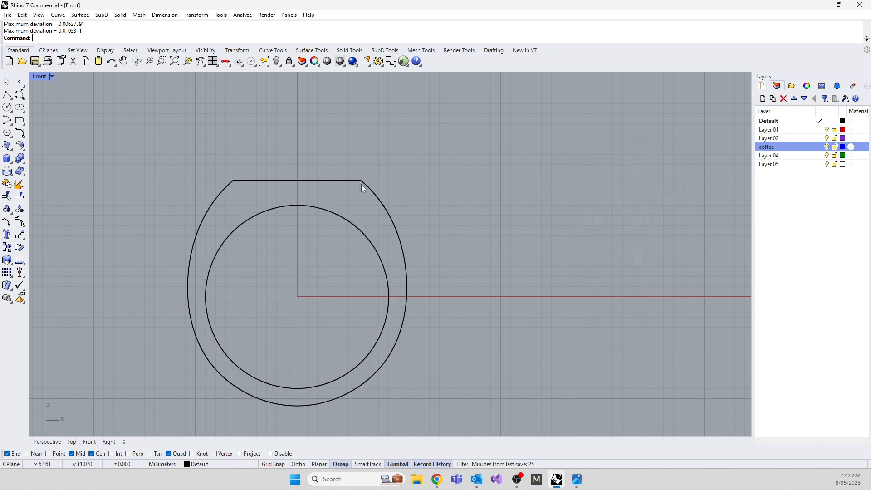
# Join the flat top line and the rebuilt outer curve into one closed profile.
pyautogui.moveTo(336, 186); pyautogui.dragTo(335, 186)
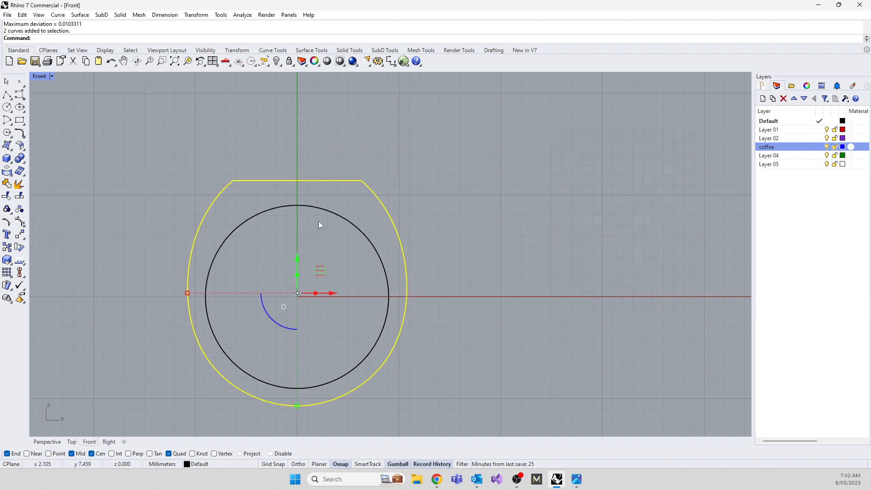
pyautogui.write('join')
pyautogui.press('Return')
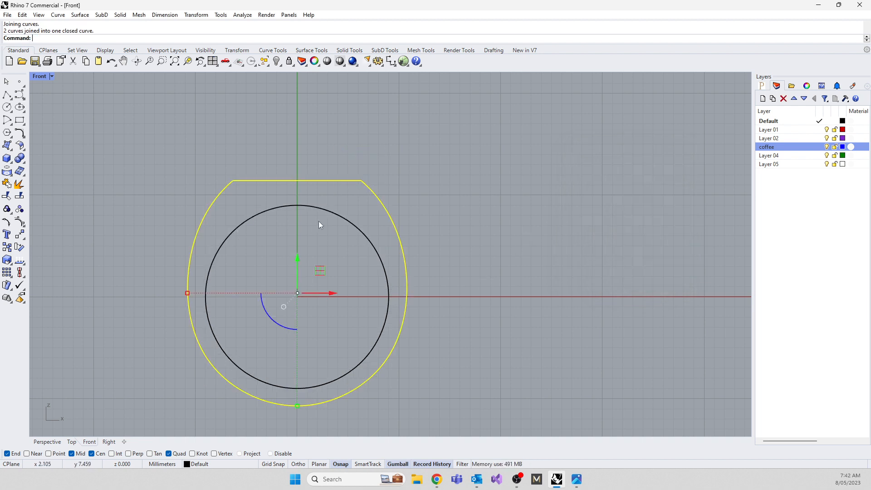
pyautogui.press('Escape')
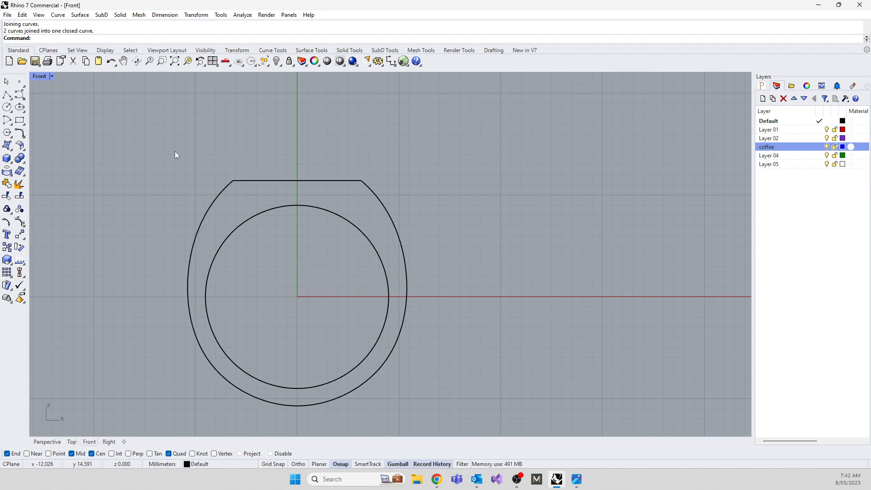
pyautogui.click(225, 214)
pyautogui.click(237, 231)
pyautogui.press('Escape')
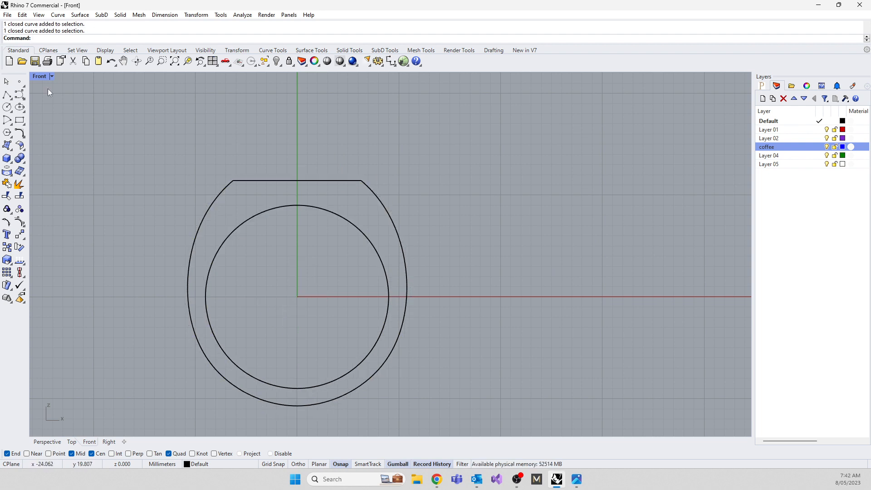
# Move the closed outer profile and the inner circle along the negative y axis, off the ring's centre plane.
pyautogui.doubleClick(39, 77)
pyautogui.click(565, 363)
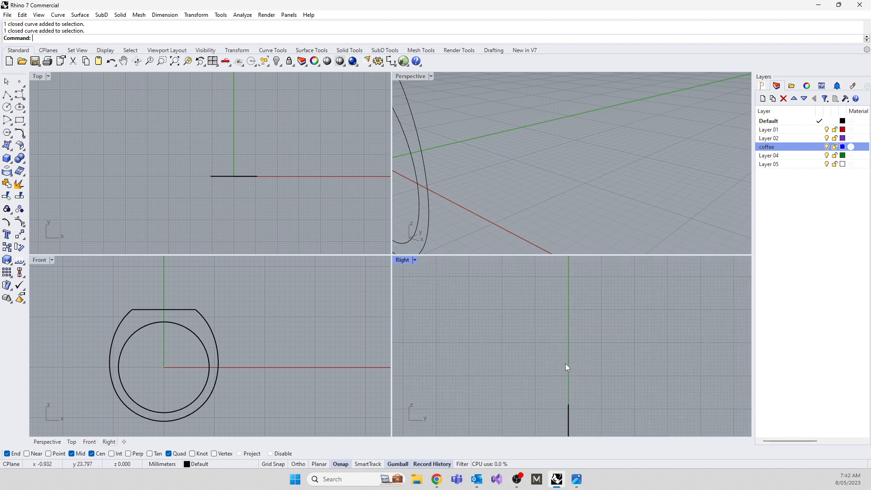
pyautogui.scroll(-10, 565, 363)
pyautogui.moveTo(562, 382); pyautogui.dragTo(557, 335, button='right')
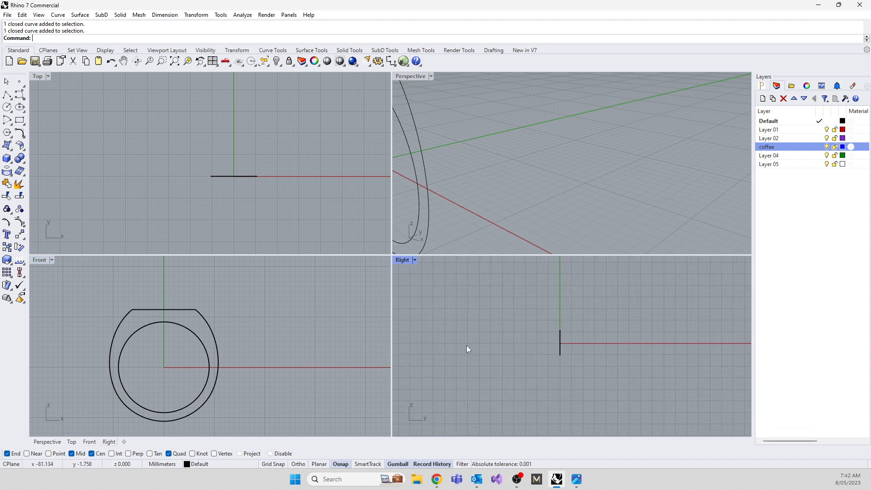
pyautogui.scroll(14, 554, 352)
pyautogui.scroll(-4, 558, 322)
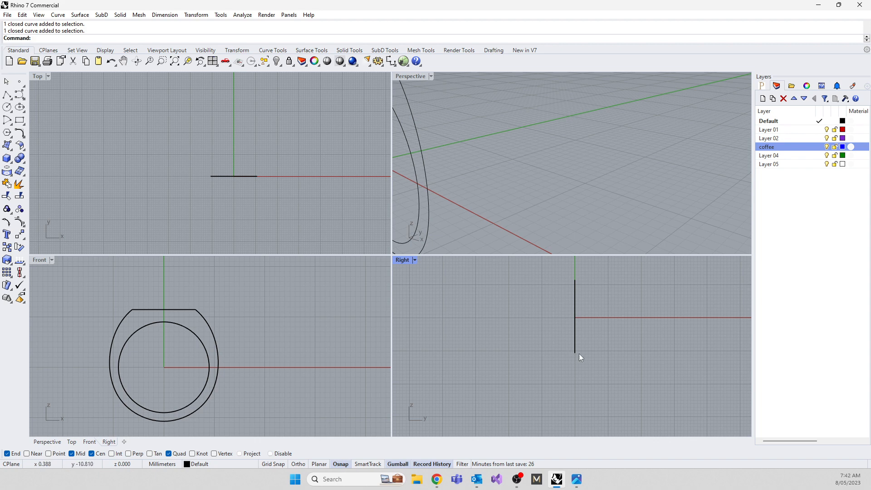
pyautogui.scroll(-5, 605, 170)
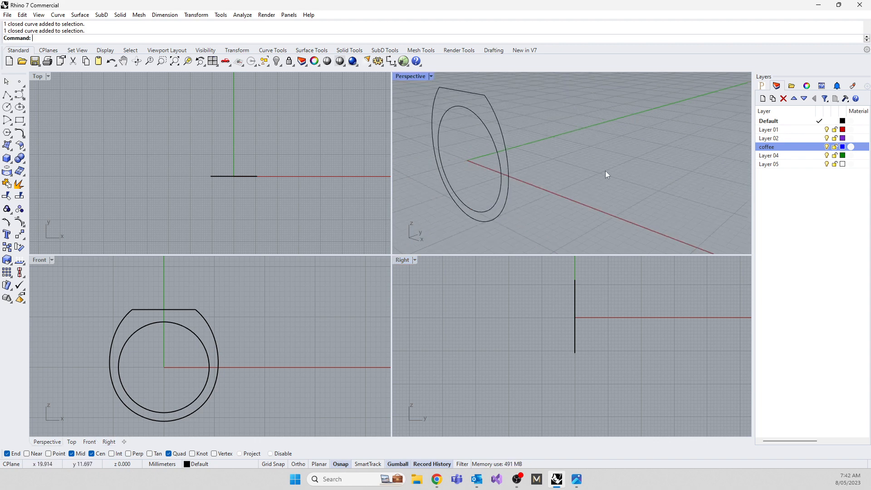
pyautogui.moveTo(605, 170); pyautogui.dragTo(531, 180, button='right')
pyautogui.scroll(-9, 532, 149)
pyautogui.scroll(5, 517, 117)
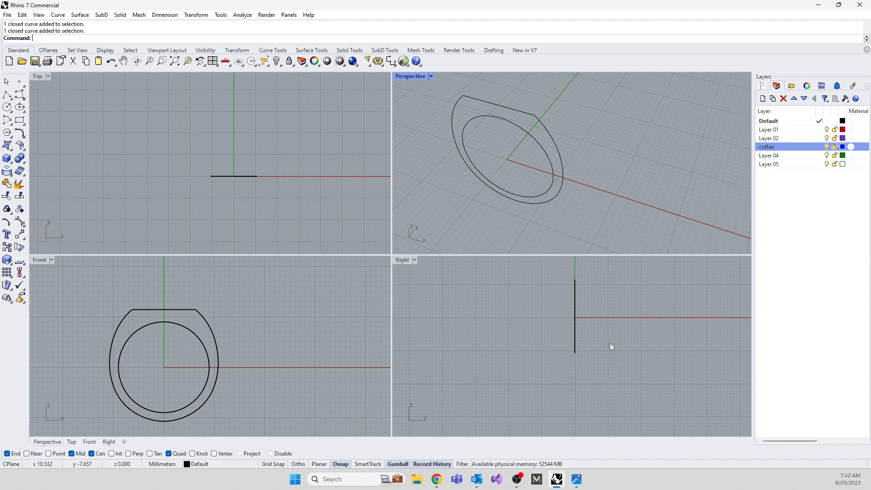
pyautogui.moveTo(610, 343); pyautogui.dragTo(558, 308)
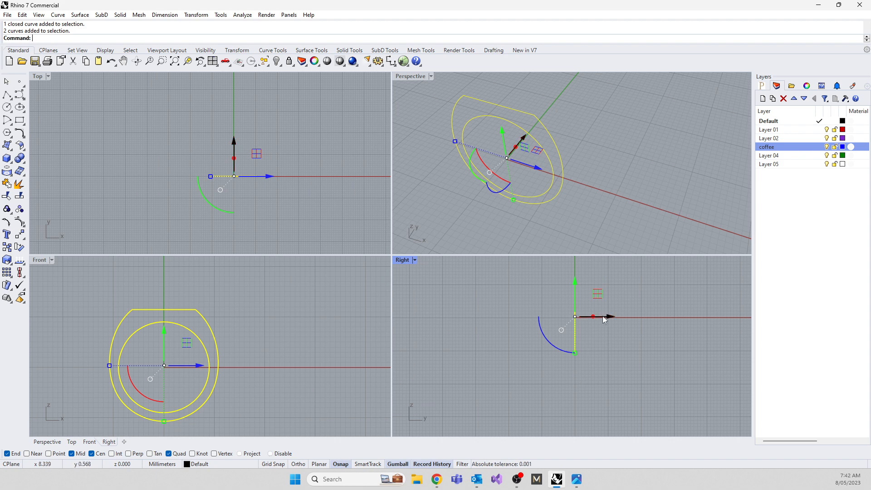
pyautogui.moveTo(603, 315); pyautogui.dragTo(592, 321)
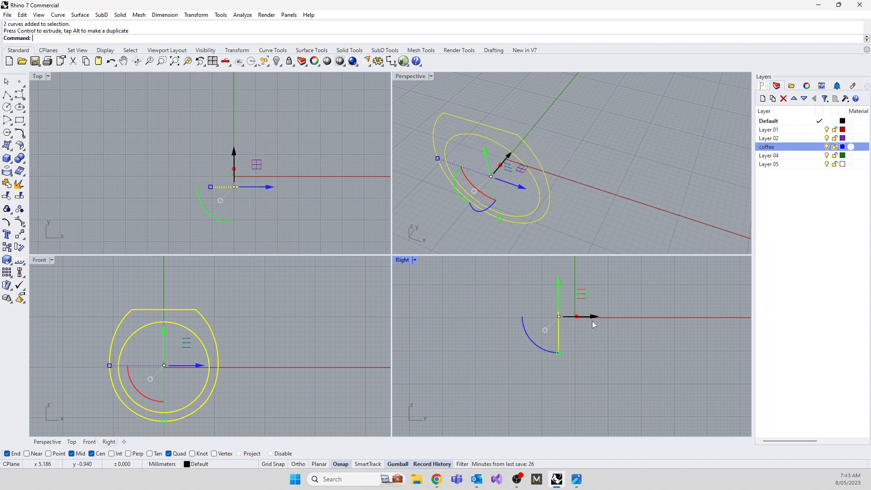
# Mirror a copy of both curves across the z axis from origin 0, and undo both the mirror and the move.
pyautogui.write('mirror')
pyautogui.press('Return')
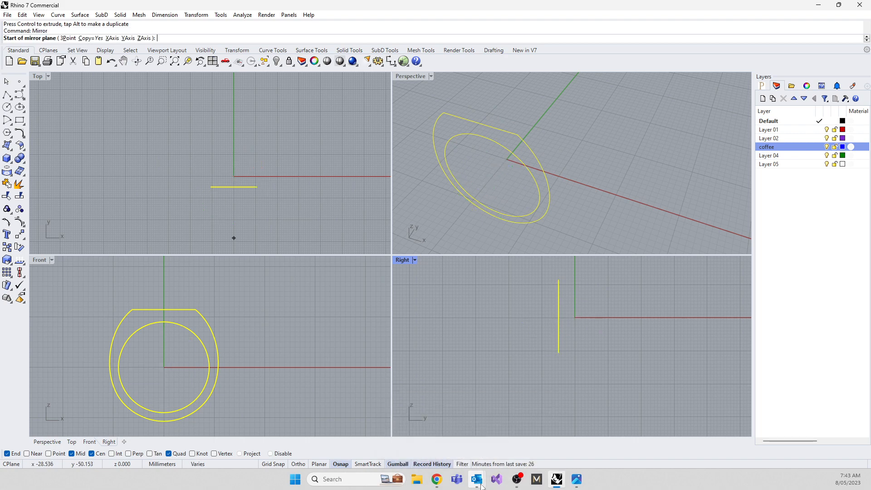
pyautogui.write('0')
pyautogui.press('Return')
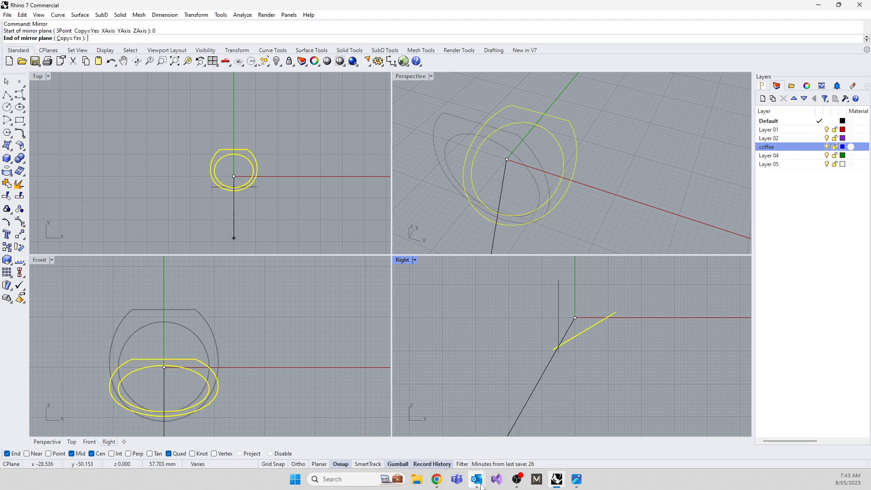
pyautogui.click(574, 268)
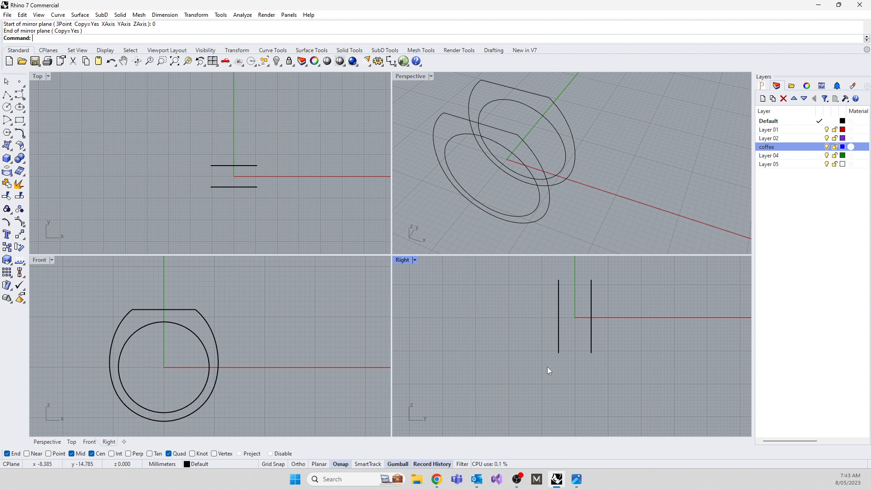
pyautogui.hotkey('ctrl', 'z')
pyautogui.hotkey('ctrl', 'z')
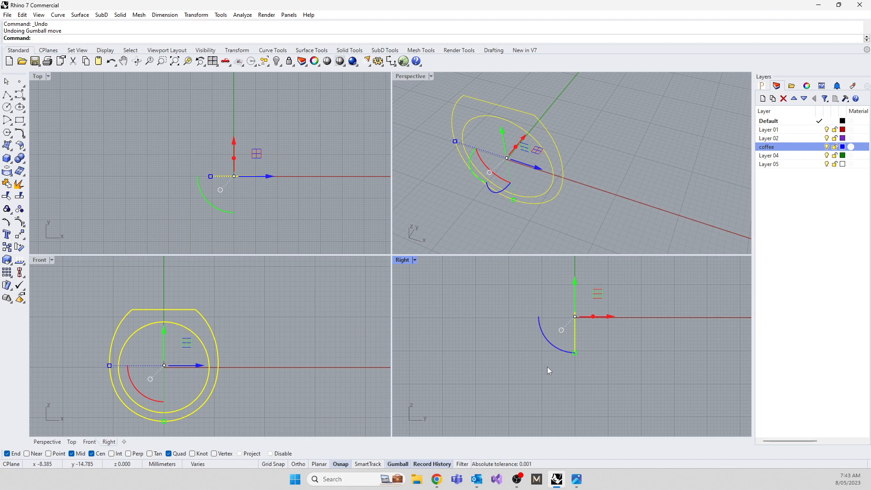
# Extrude the outer profile and inner circle together as a solid ring, 3 mm to both sides, with Grid Snap on.
pyautogui.write('Extrude')
pyautogui.press('Return')
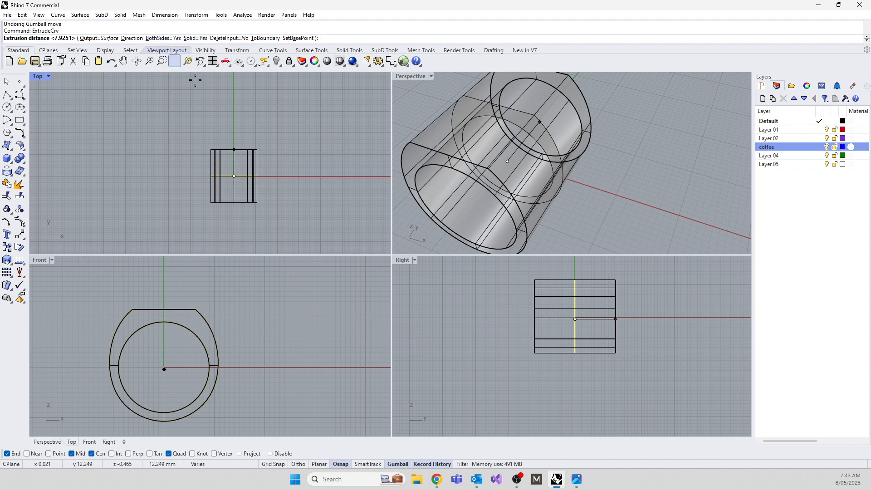
pyautogui.scroll(4, 561, 276)
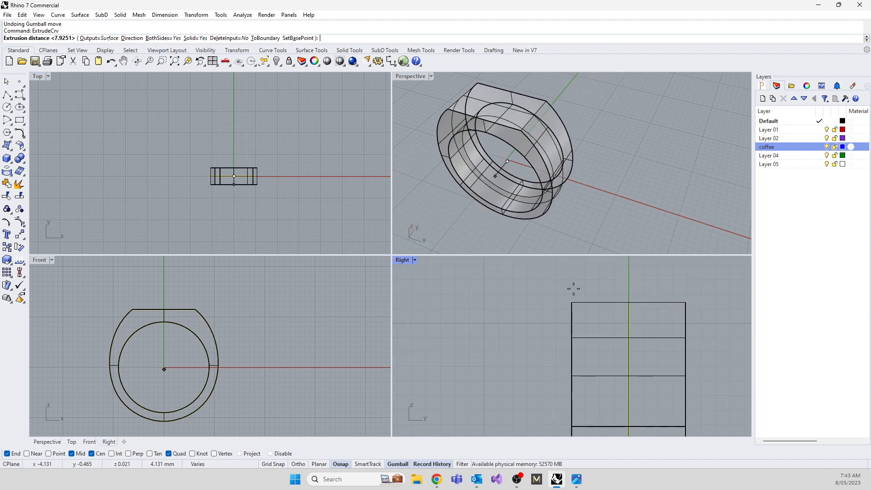
pyautogui.click(276, 465)
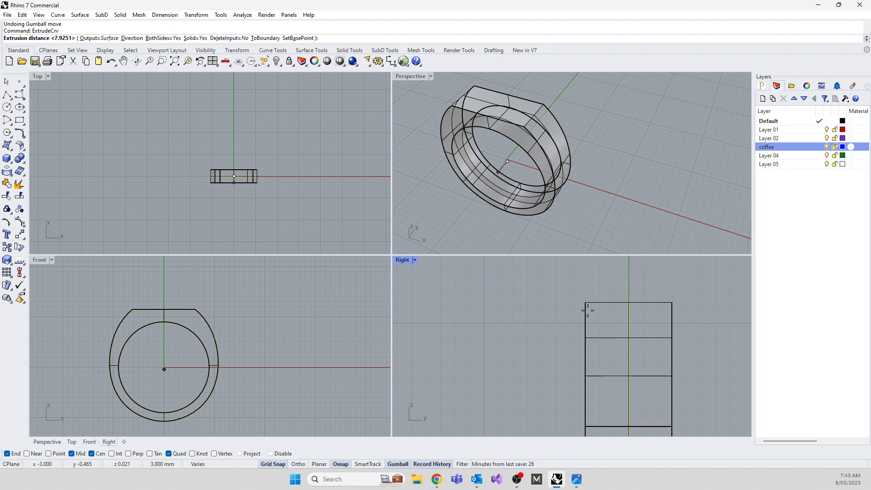
pyautogui.click(587, 310)
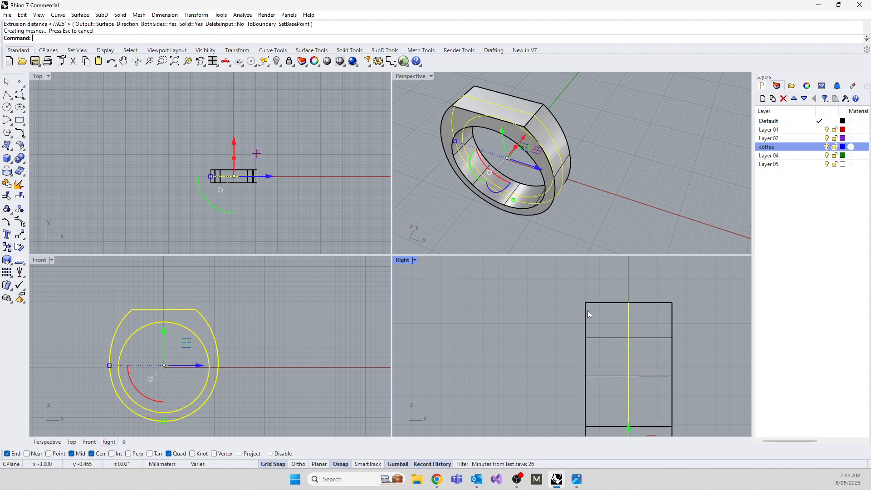
# Enlarge the Right view of the ring and set its display mode to Shaded.
pyautogui.doubleClick(405, 261)
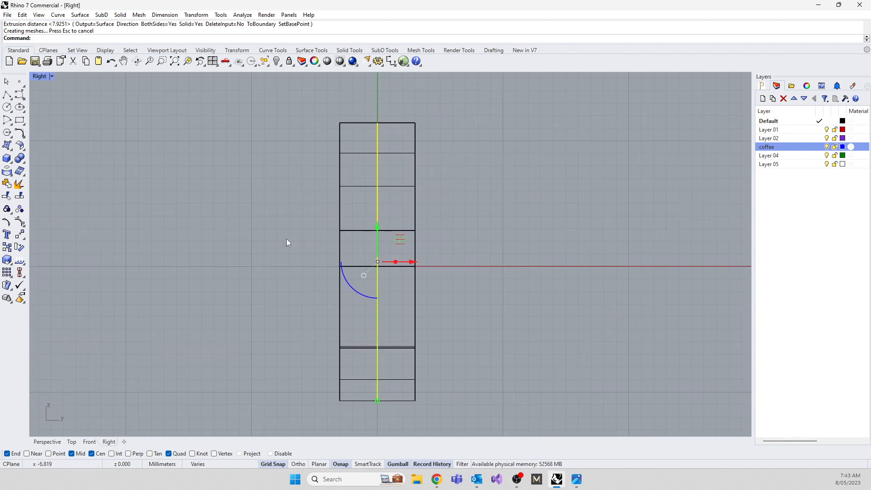
pyautogui.click(39, 76)
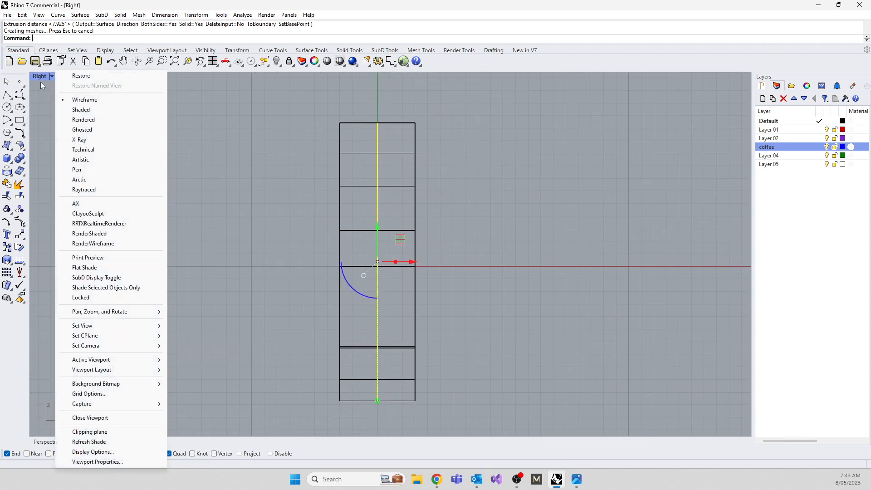
pyautogui.click(81, 109)
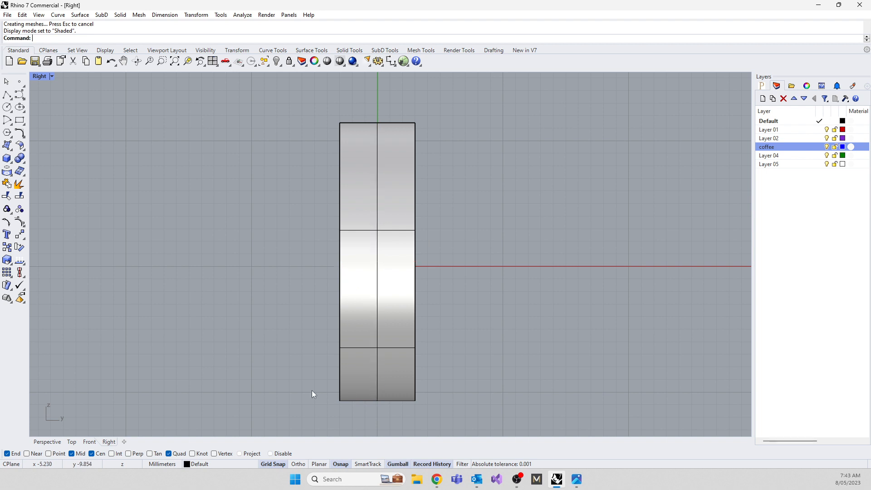
# Start a Taper of the ring solid in the Right view, with a vertical centre axis from y 12 to just below the ring's bottom.
pyautogui.click(360, 379)
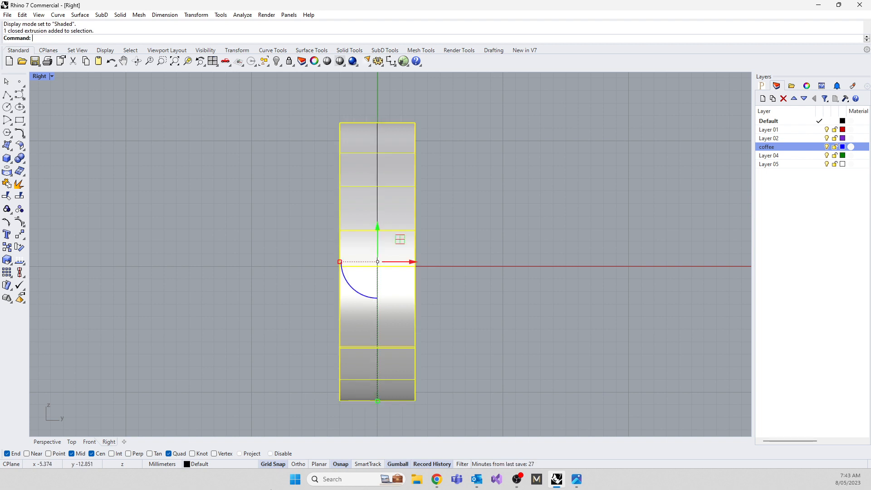
pyautogui.write('Taper')
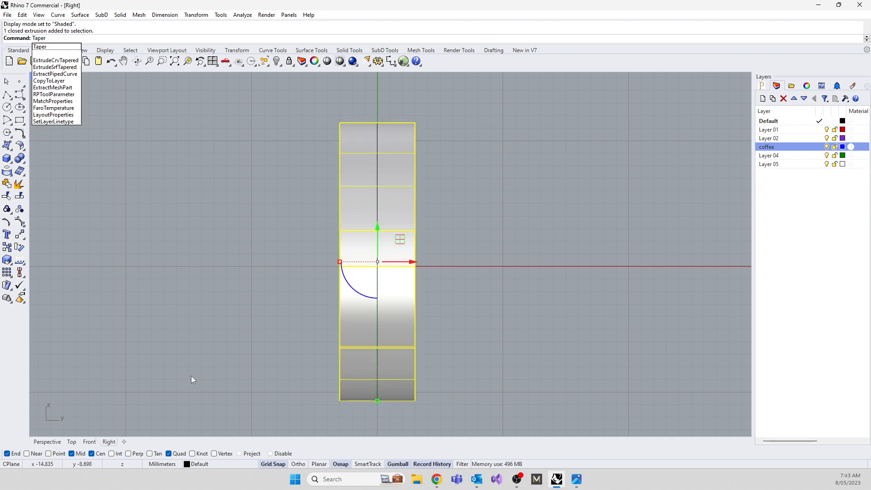
pyautogui.click(42, 47)
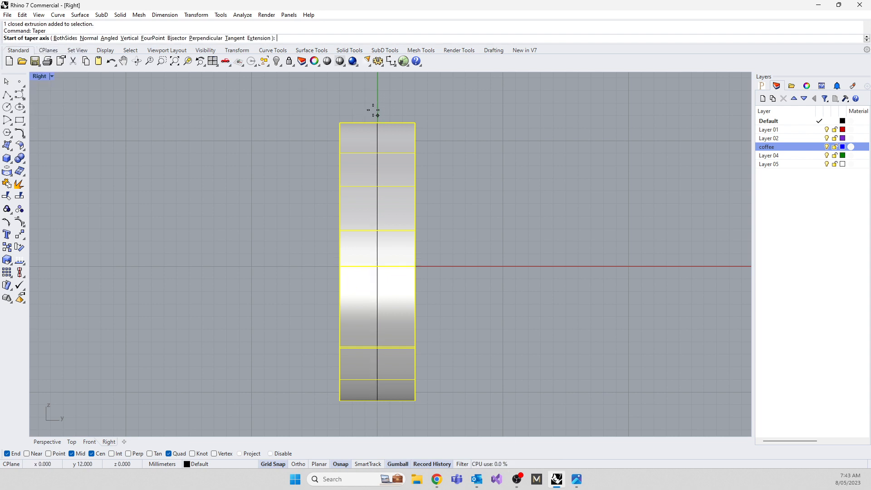
pyautogui.scroll(10, 373, 110)
pyautogui.click(406, 123)
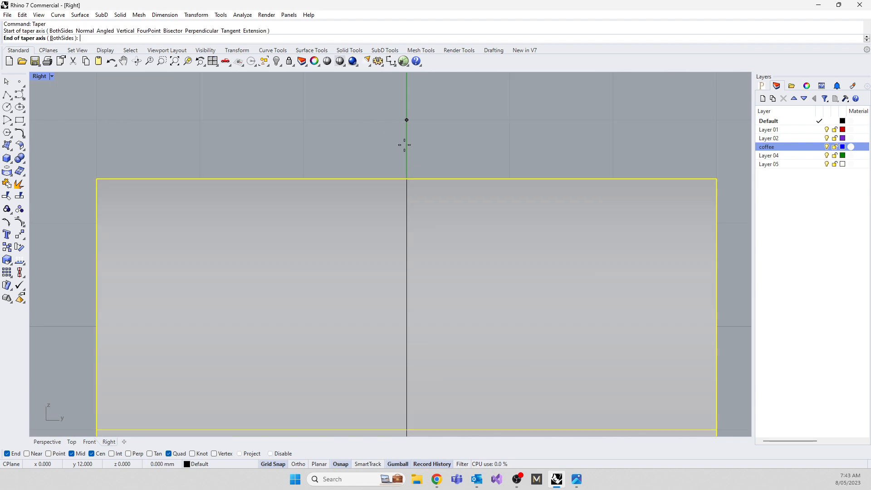
pyautogui.scroll(-10, 405, 124)
pyautogui.scroll(10, 373, 258)
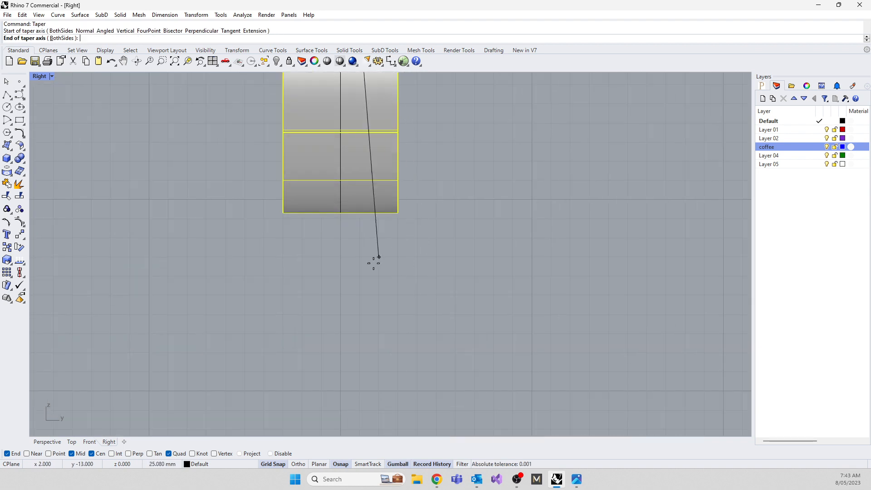
pyautogui.click(345, 227)
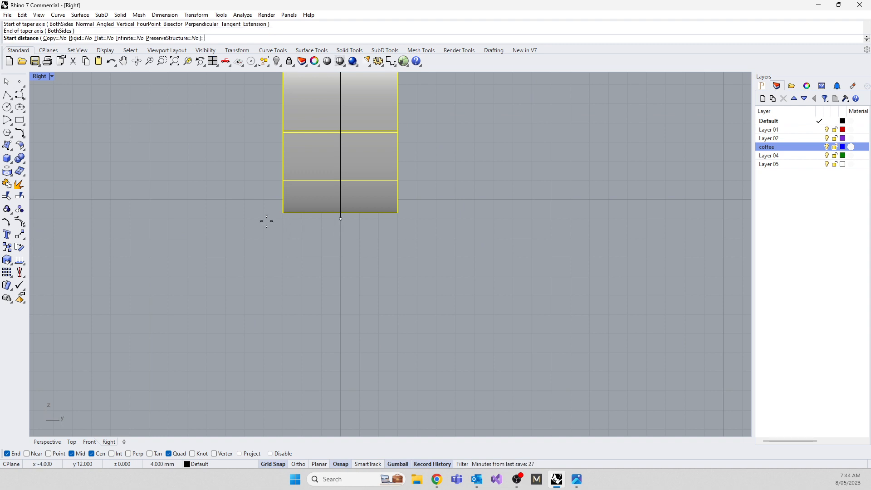
# Set the taper's start distance to 12 mm from the axis, level with the ring's flat top.
pyautogui.scroll(-5, 254, 231)
pyautogui.scroll(3, 282, 251)
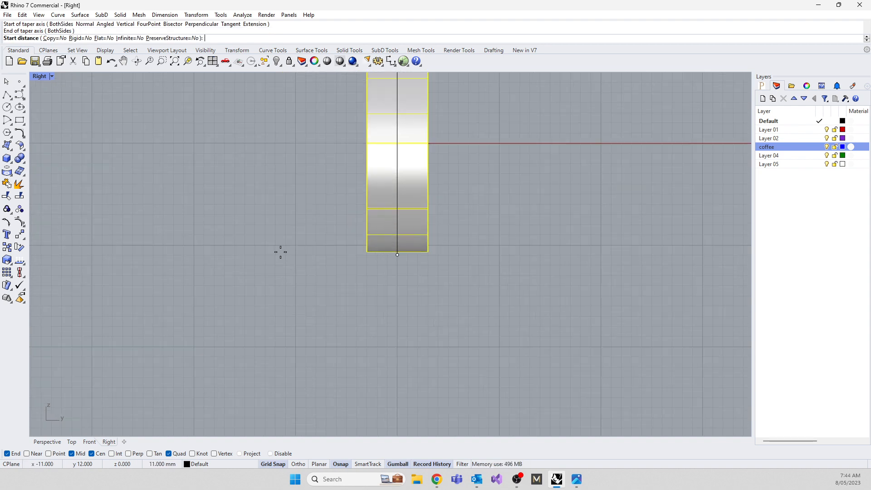
pyautogui.scroll(-4, 292, 260)
pyautogui.scroll(3, 295, 192)
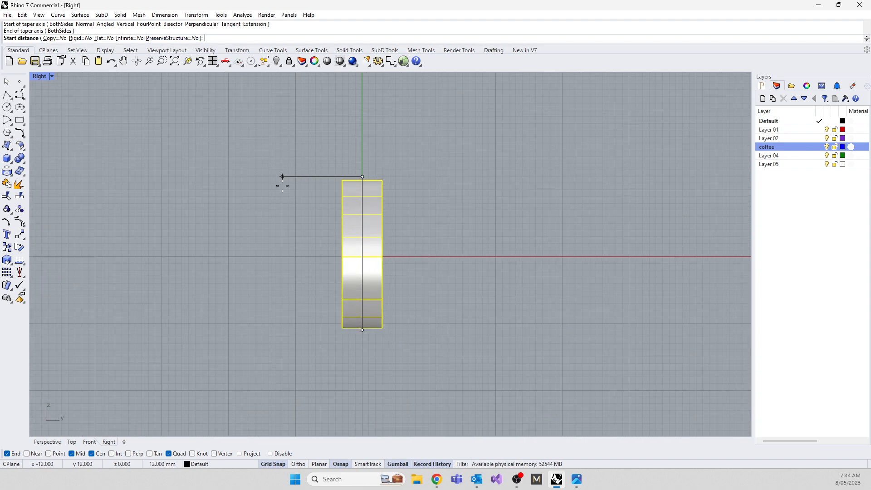
pyautogui.click(282, 186)
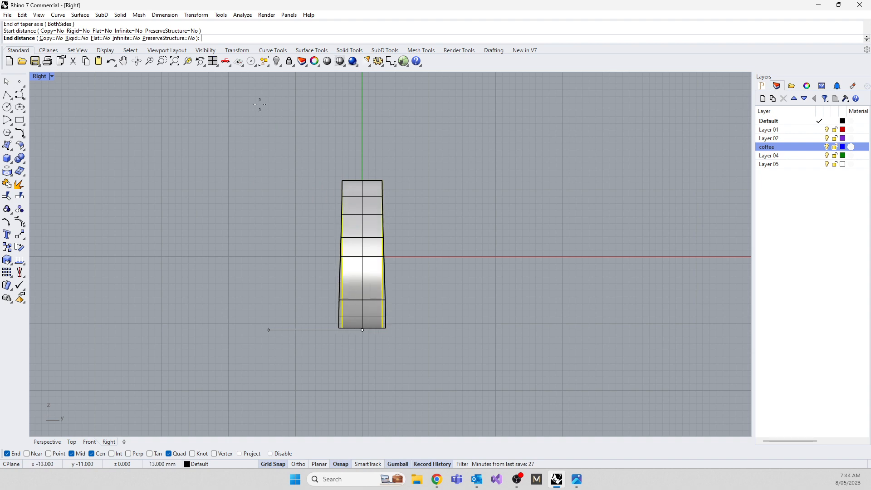
# Set the taper's Infinite and Flat options to Yes while comparing the preview in all four views.
pyautogui.click(127, 41)
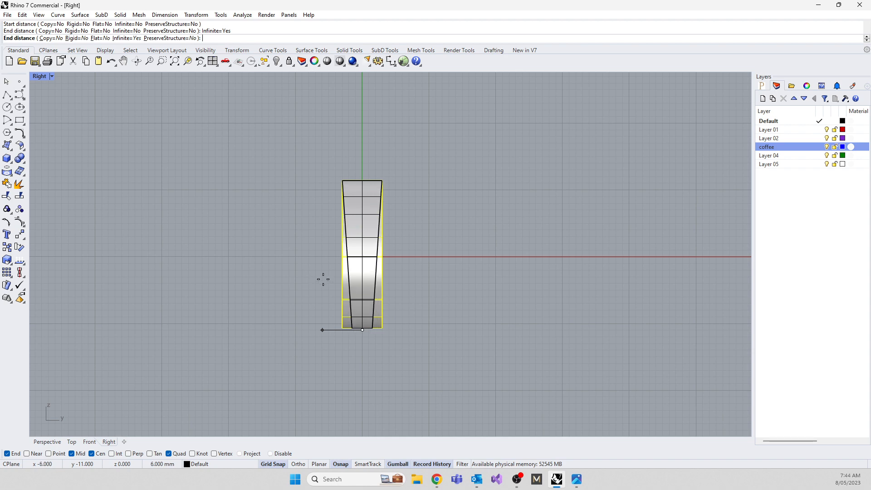
pyautogui.doubleClick(44, 77)
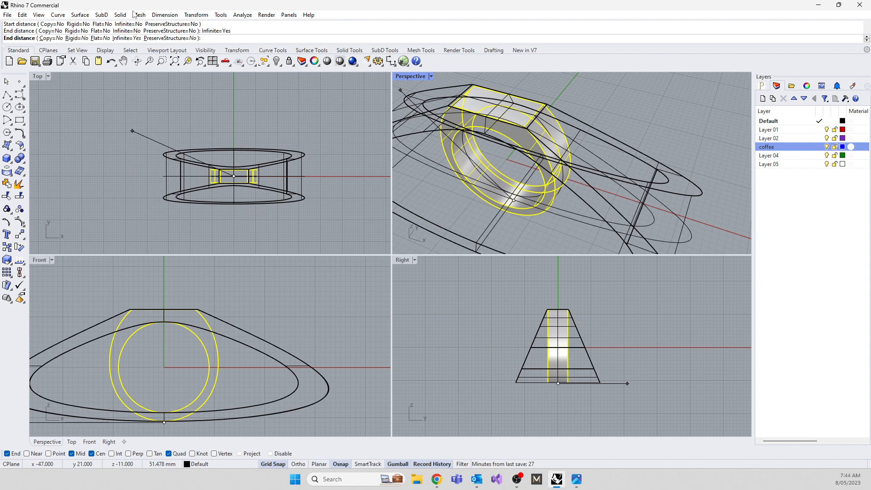
pyautogui.click(100, 39)
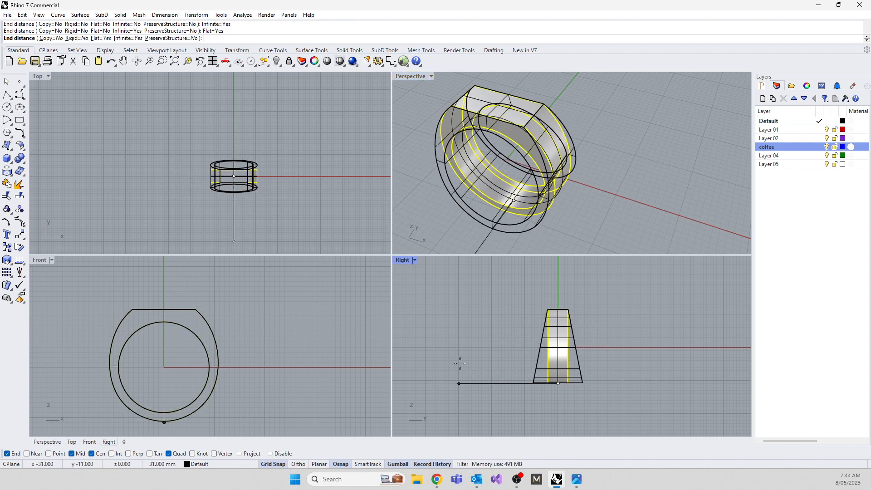
# Finish the taper with an end distance of 7 mm, accept the broken history, and inspect the ring in perspective.
pyautogui.click(535, 397)
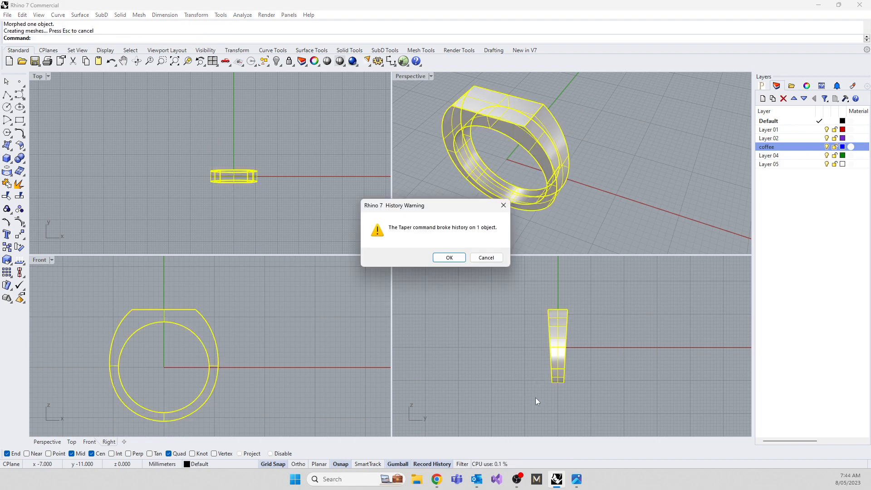
pyautogui.click(449, 257)
pyautogui.moveTo(481, 220); pyautogui.dragTo(478, 264, button='right')
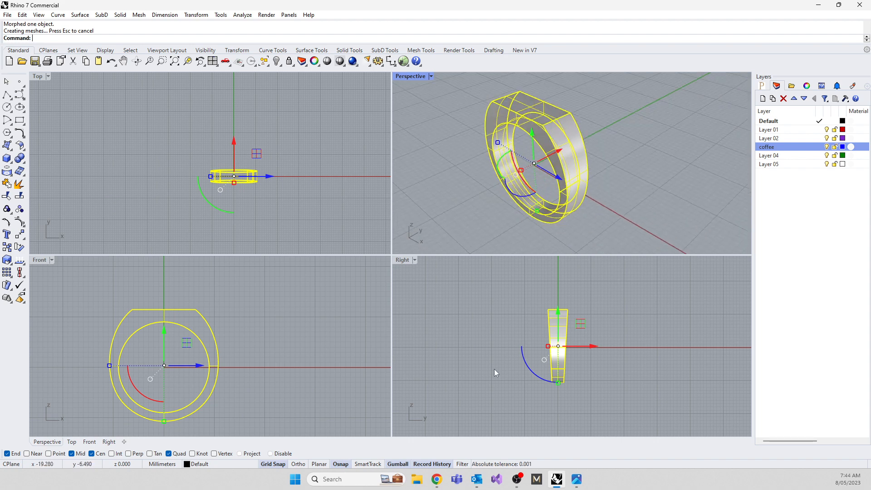
# Undo the taper and leave the straight-sided ring deselected.
pyautogui.hotkey('ctrl', 'z')
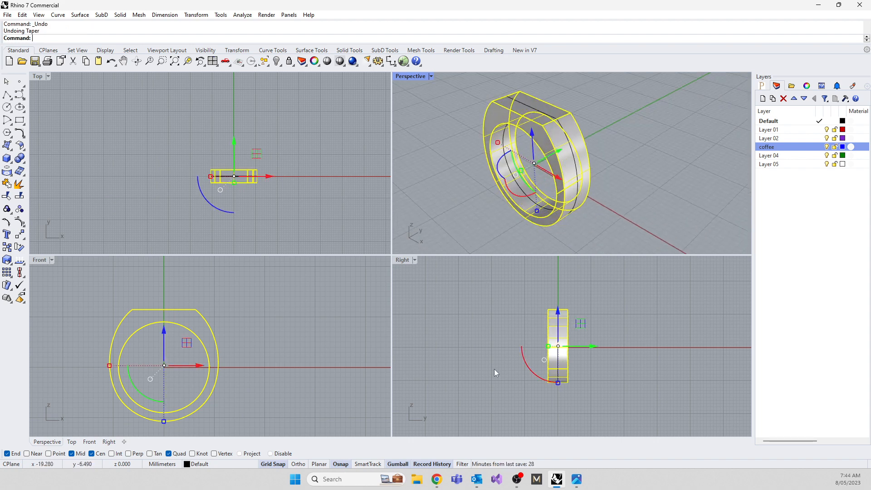
pyautogui.click(494, 372)
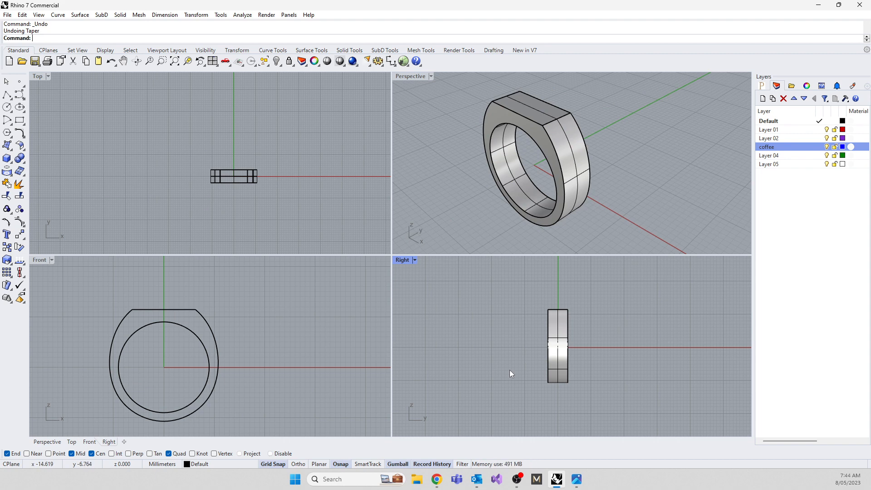
pyautogui.click(557, 372)
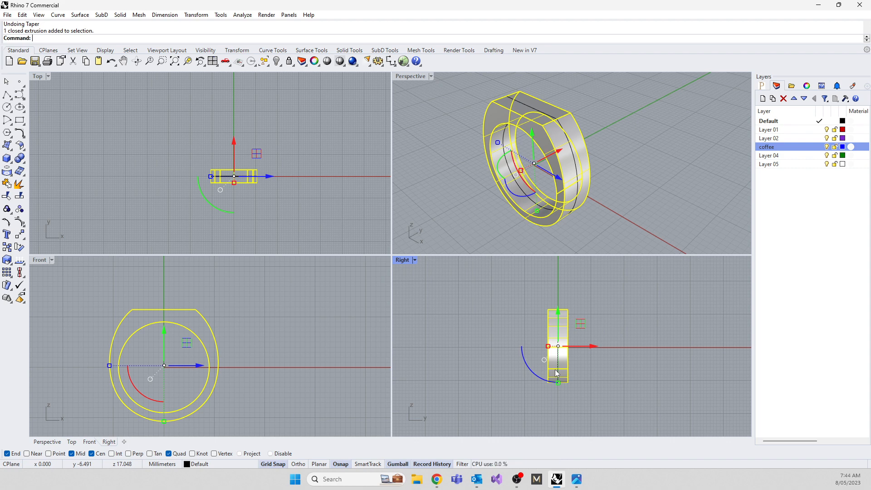
pyautogui.click(517, 405)
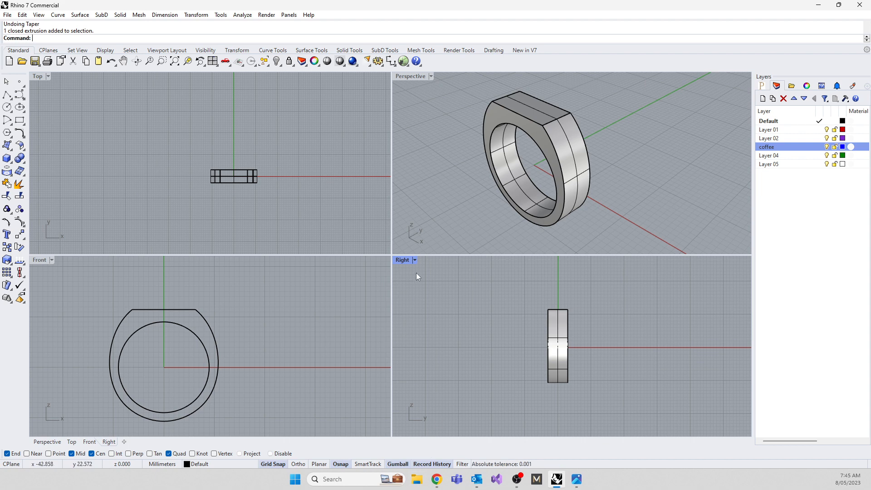
pyautogui.write('Tper')
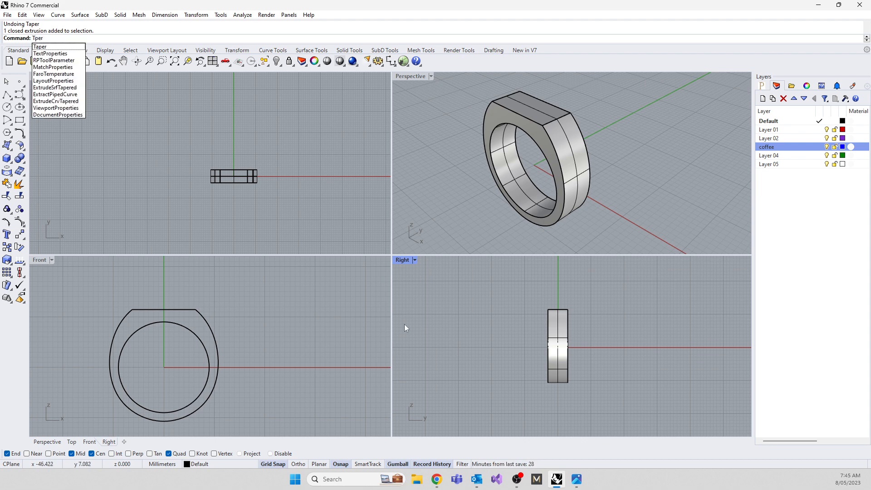
pyautogui.press('Return')
pyautogui.write('Taper')
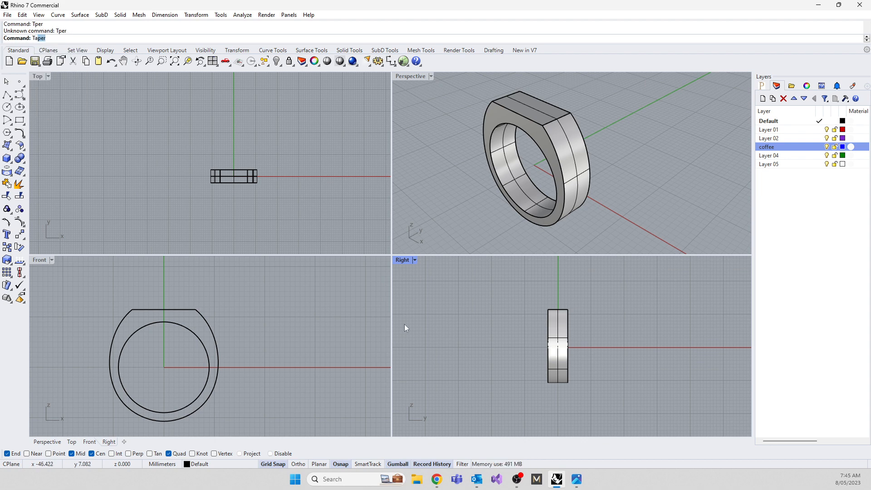
pyautogui.press('Return')
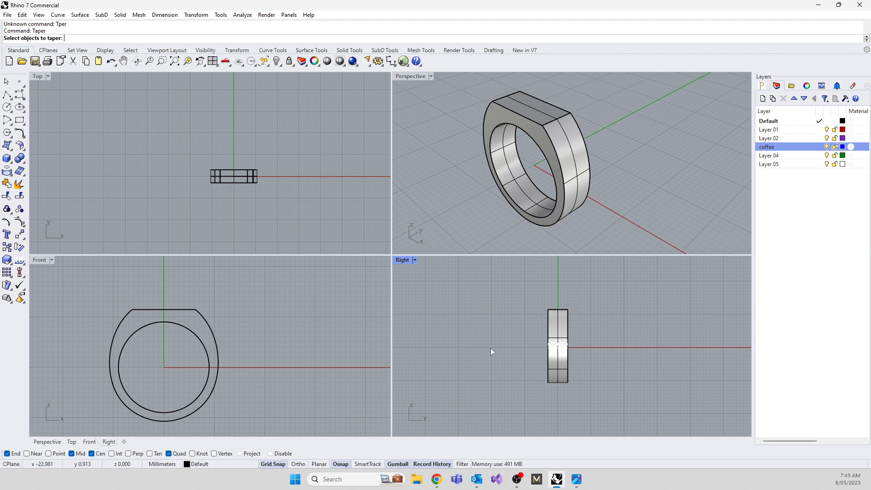
pyautogui.click(553, 346)
pyautogui.press('Return')
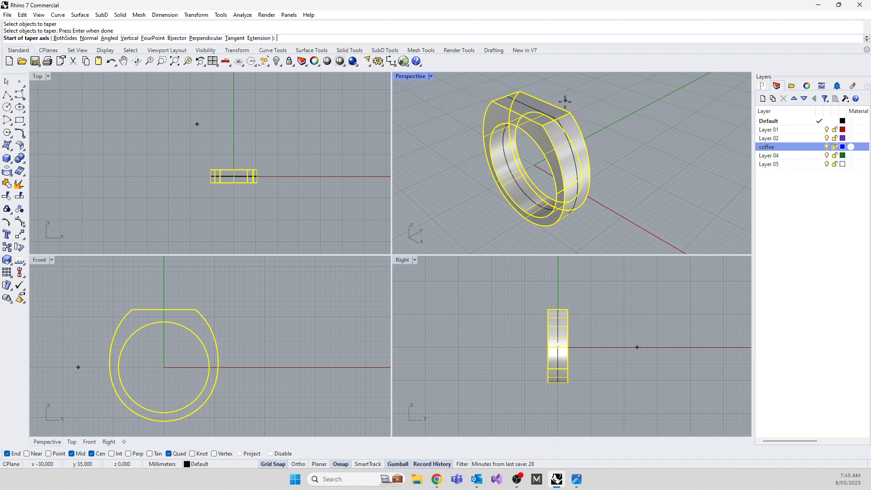
pyautogui.click(568, 309)
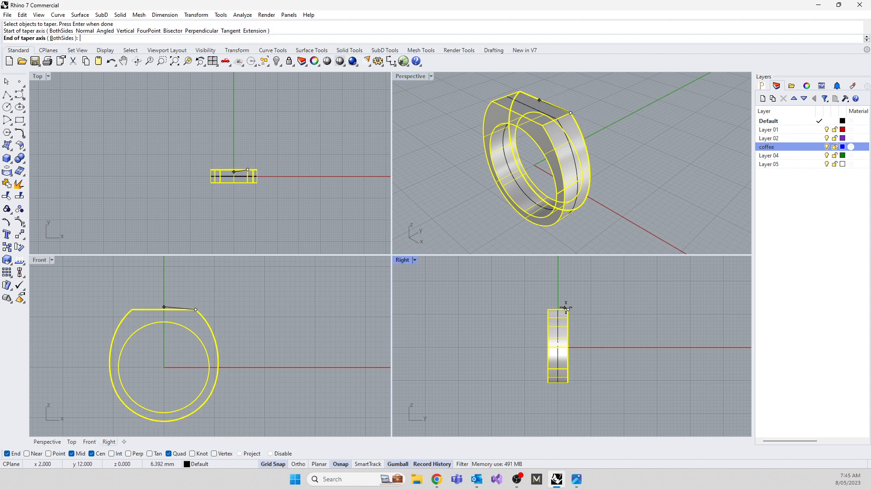
pyautogui.click(567, 399)
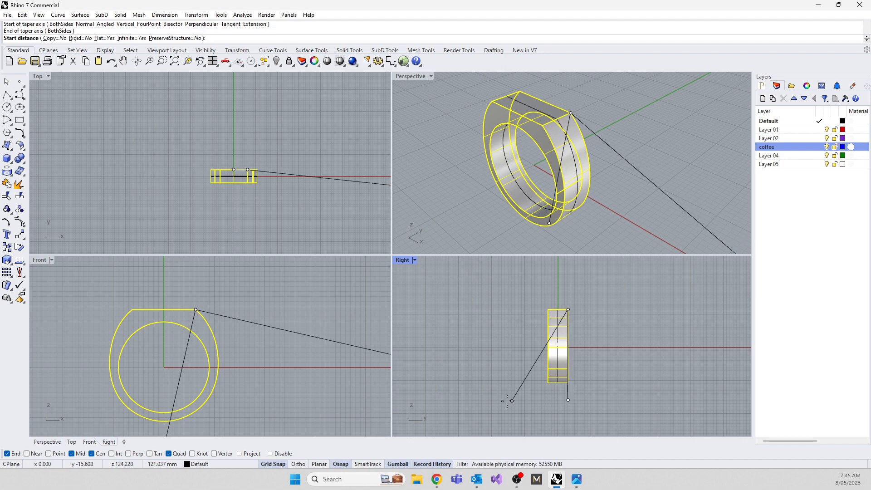
pyautogui.click(457, 317)
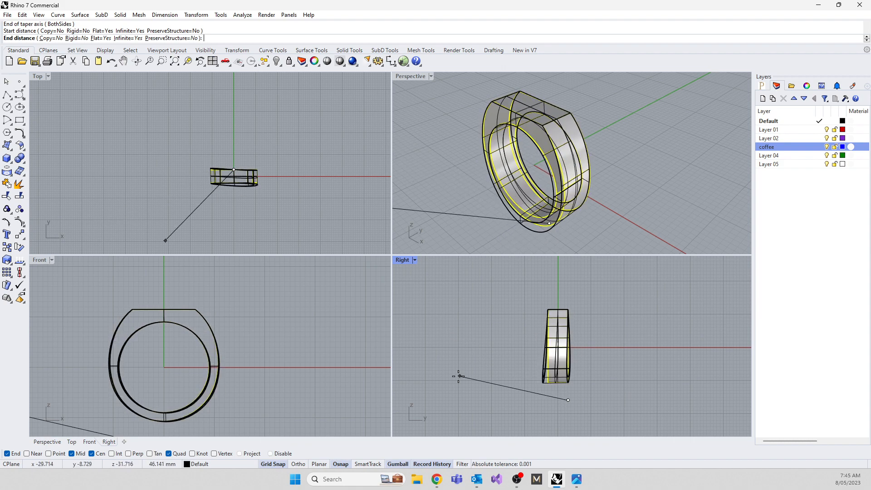
pyautogui.press('Escape')
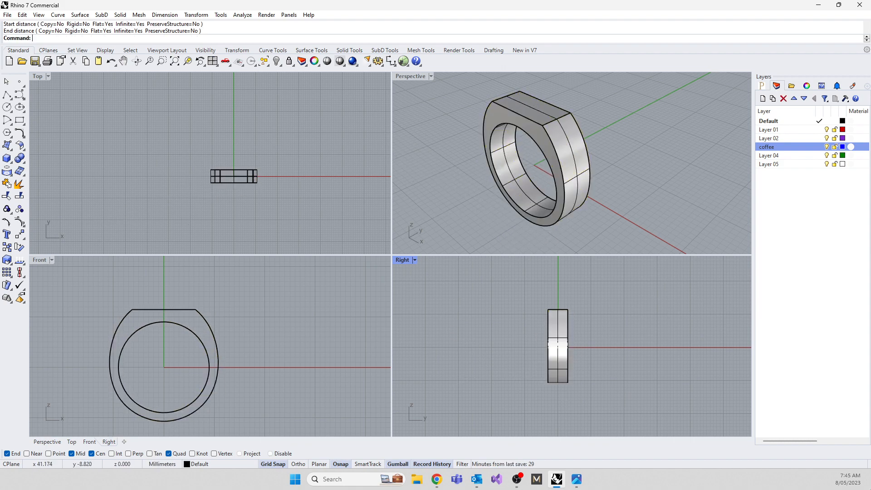
# Start a Taper on the straight-sided ring with a vertical axis from 12 mm above its centre down to 11 mm below.
pyautogui.write('Taper')
pyautogui.press('Return')
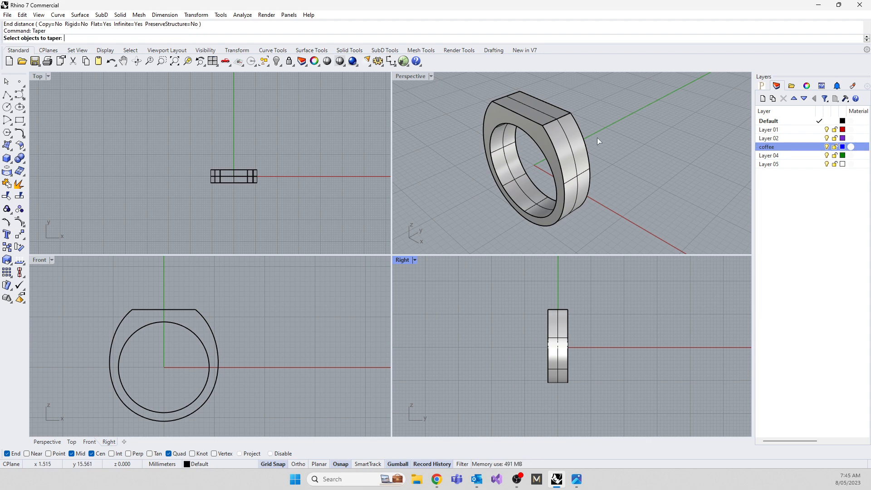
pyautogui.click(568, 331)
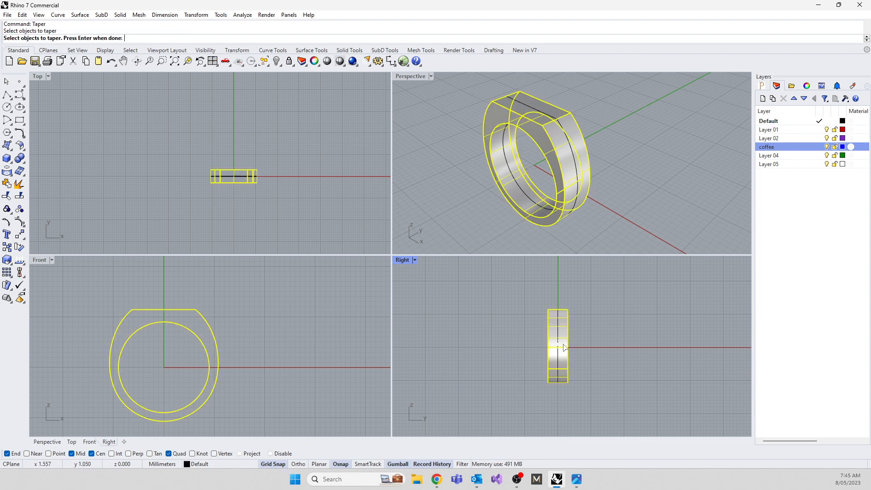
pyautogui.press('Return')
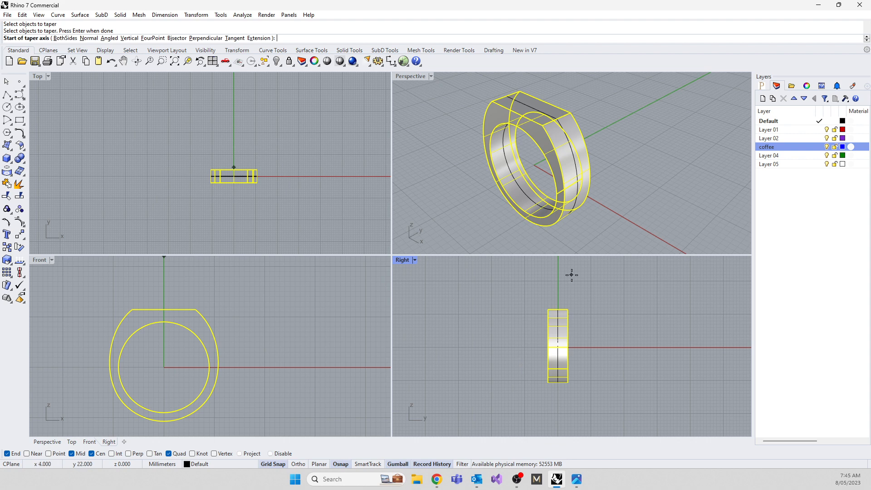
pyautogui.scroll(6, 526, 379)
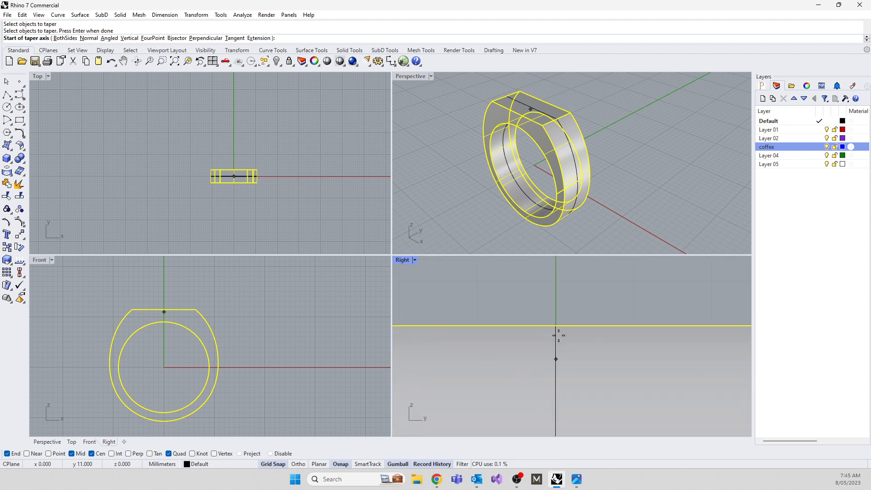
pyautogui.click(555, 282)
pyautogui.scroll(-5, 555, 281)
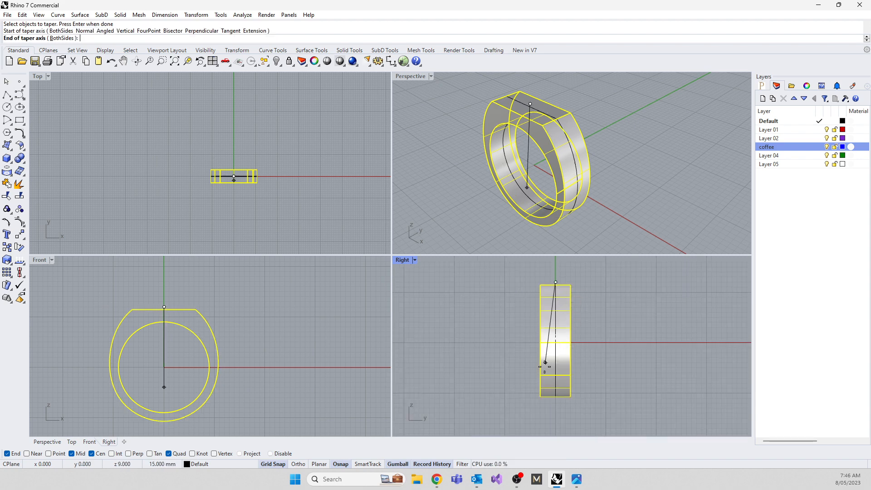
pyautogui.scroll(5, 549, 411)
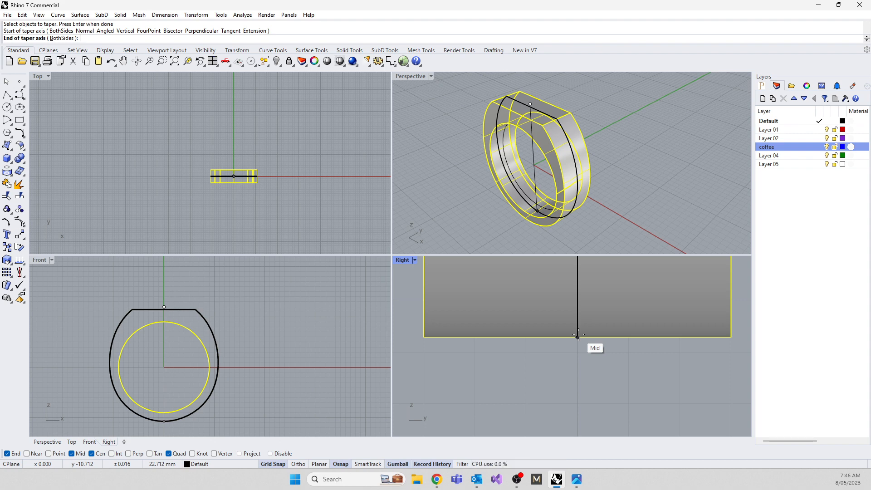
pyautogui.click(578, 336)
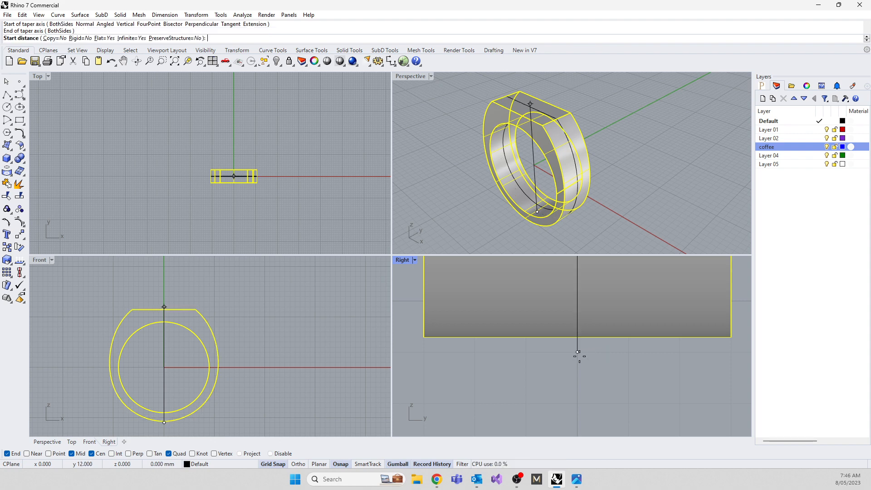
# Set the taper's Infinite option to No, pick the start distance level with the ring's top, and compare the end-distance previews.
pyautogui.scroll(-6, 625, 370)
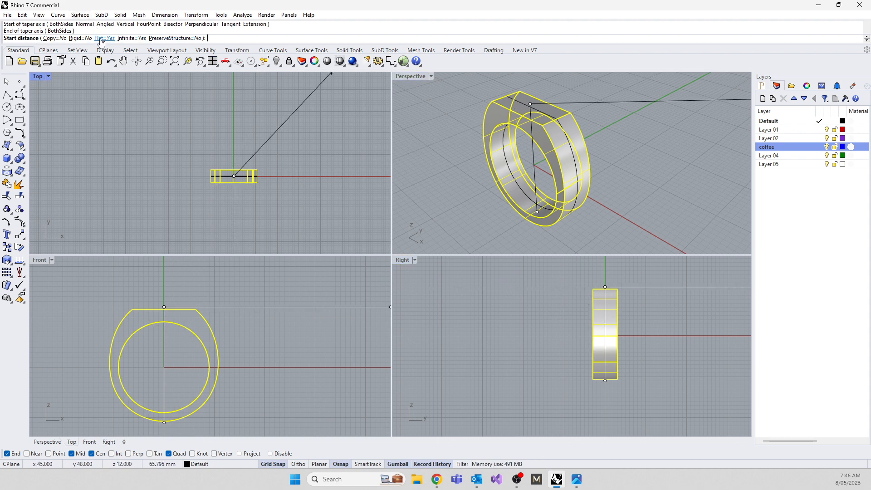
pyautogui.click(129, 41)
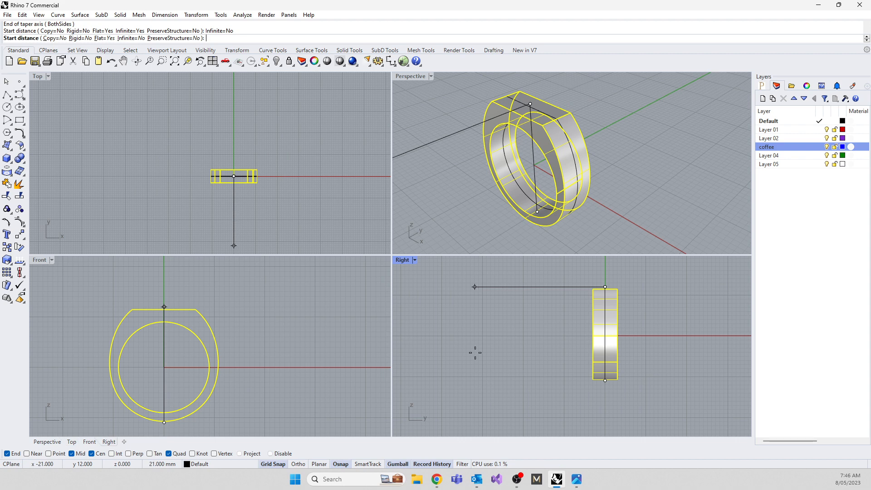
pyautogui.click(503, 355)
pyautogui.scroll(6, 509, 357)
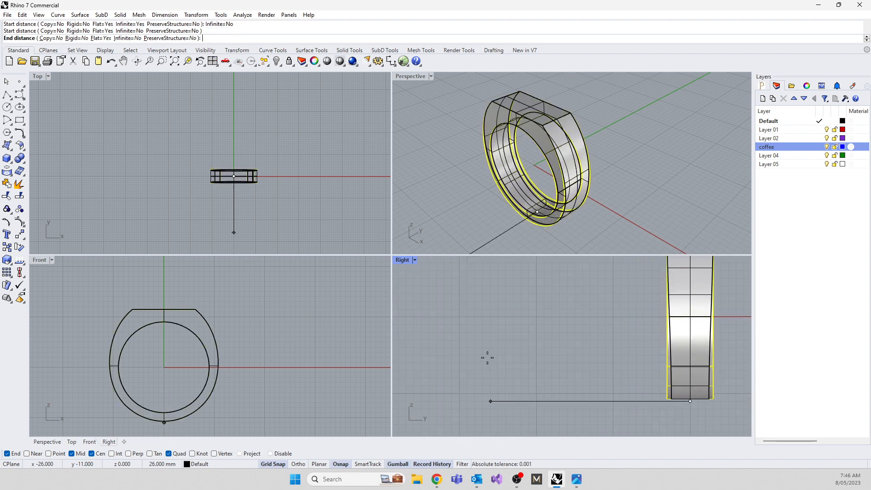
pyautogui.scroll(-4, 458, 361)
pyautogui.scroll(2, 445, 362)
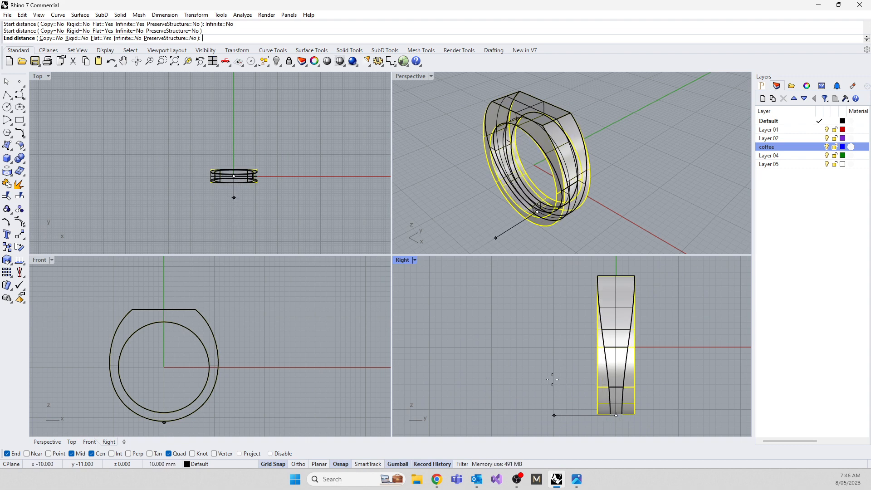
# Set the taper's Infinite option to Yes, finish with an end distance of 16 mm, and accept the broken history.
pyautogui.click(122, 38)
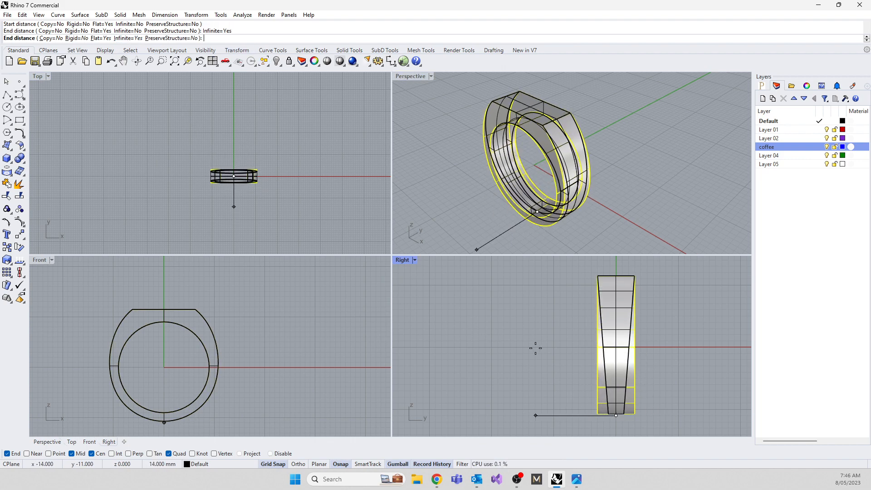
pyautogui.click(515, 374)
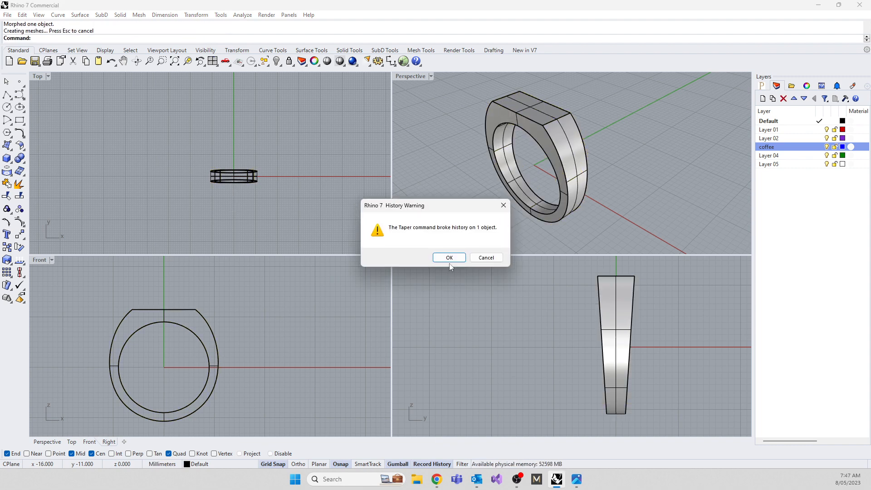
pyautogui.click(449, 257)
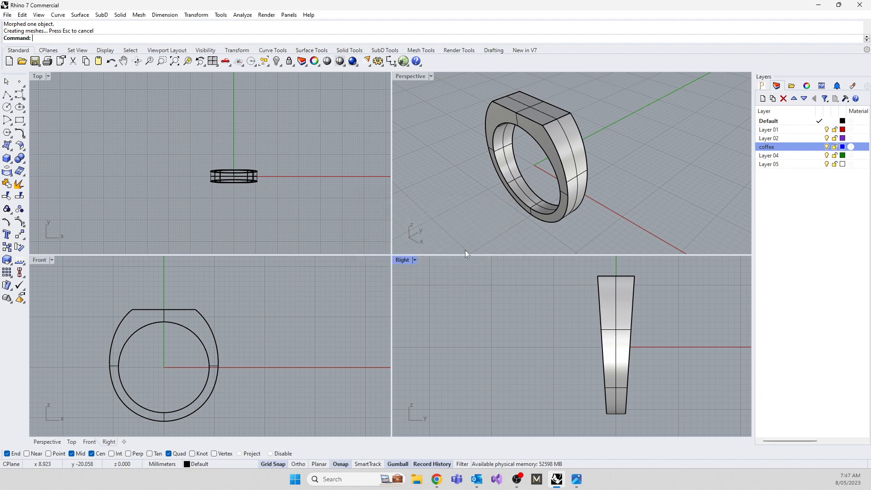
# Examine the tapered ring's flat top and sides from several angles in a maximised perspective view.
pyautogui.moveTo(611, 168); pyautogui.dragTo(433, 104, button='right')
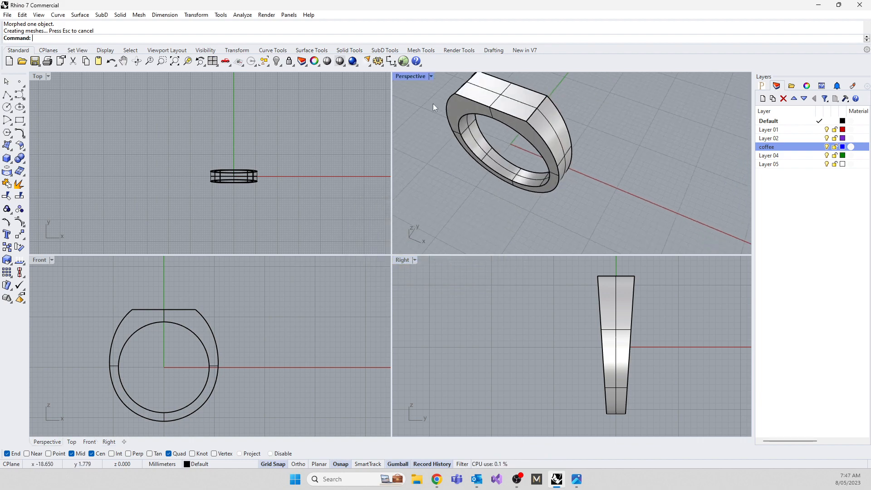
pyautogui.doubleClick(403, 75)
pyautogui.moveTo(391, 235); pyautogui.dragTo(477, 249, button='right')
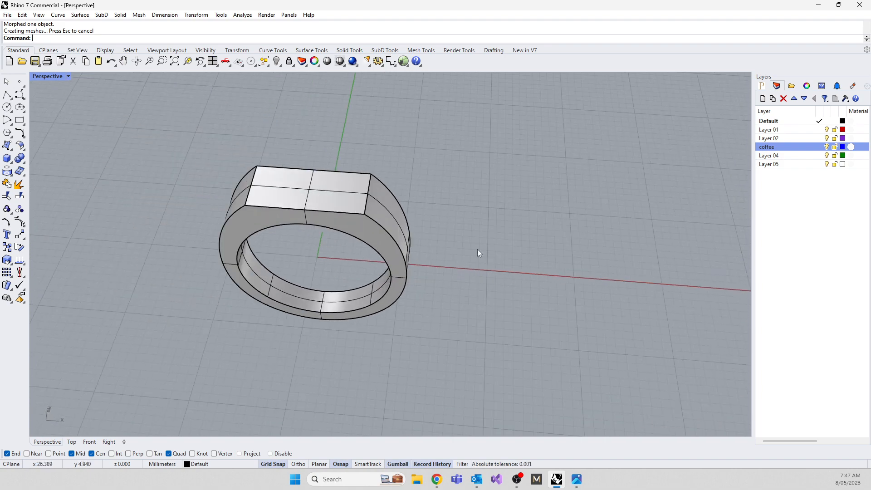
pyautogui.scroll(3, 277, 186)
pyautogui.click(291, 190)
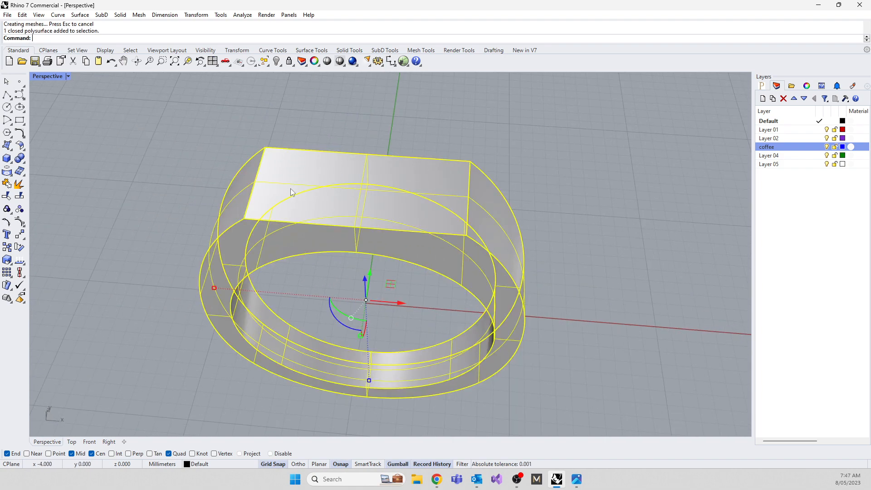
pyautogui.click(90, 239)
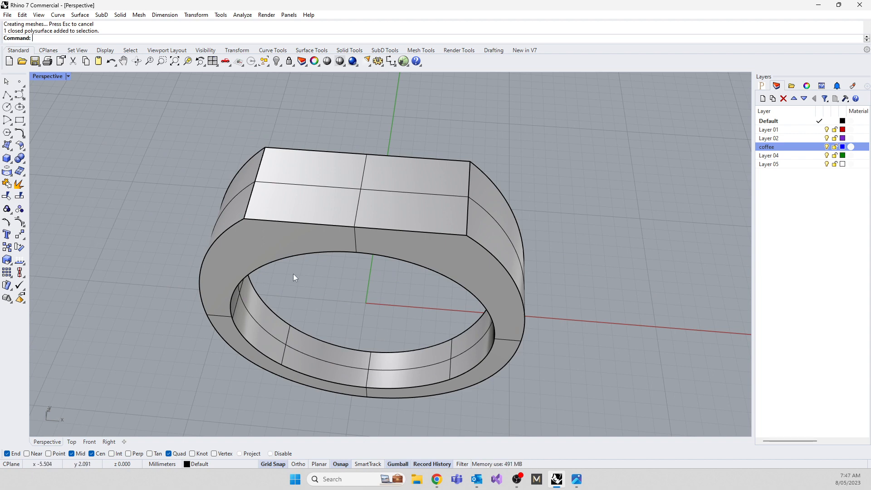
pyautogui.moveTo(293, 273); pyautogui.dragTo(519, 260, button='right')
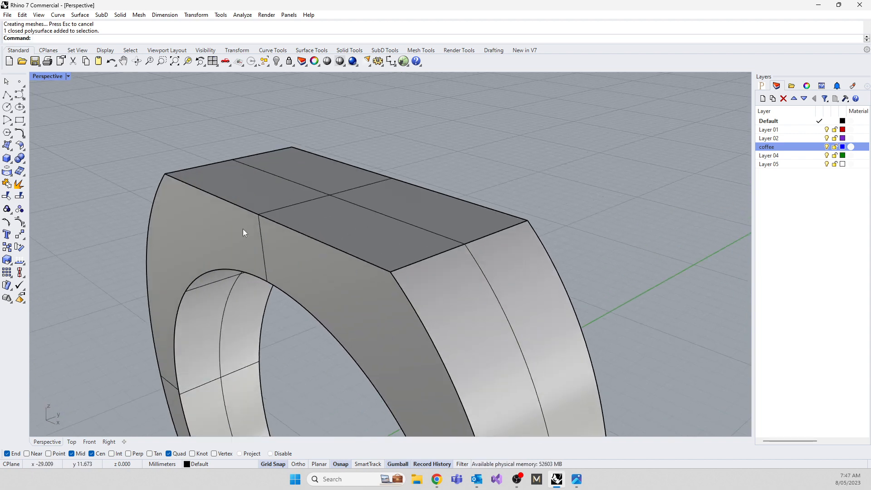
pyautogui.moveTo(261, 276); pyautogui.dragTo(336, 284, button='right')
pyautogui.moveTo(302, 244); pyautogui.dragTo(268, 275, button='right')
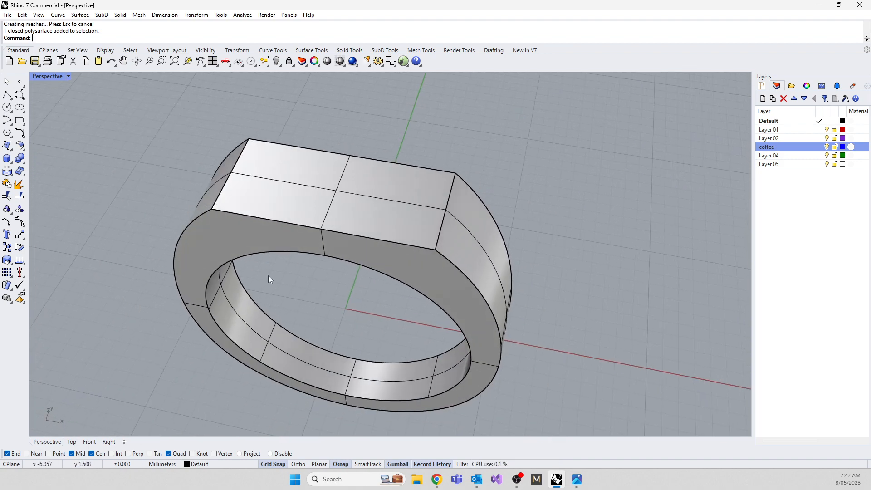
# Try drawing a corner-to-corner rectangle on the ring's flat top, check it by selecting it, and undo it.
pyautogui.click(20, 120)
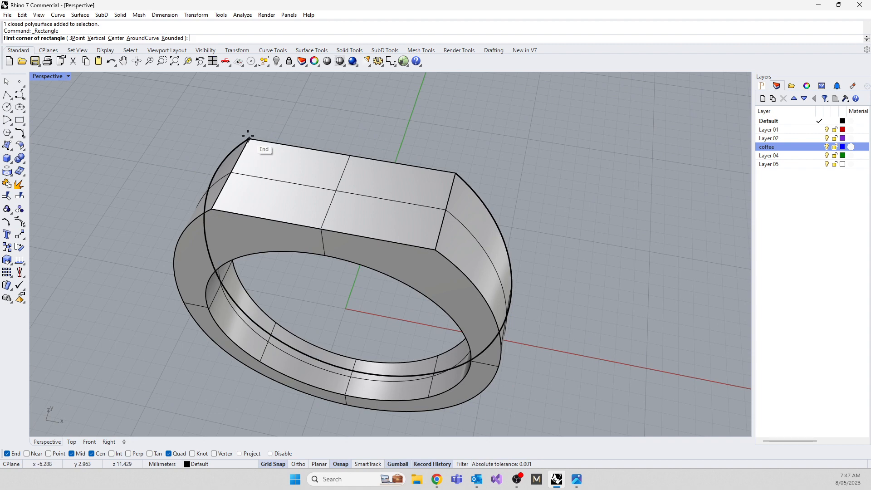
pyautogui.click(250, 139)
pyautogui.click(429, 247)
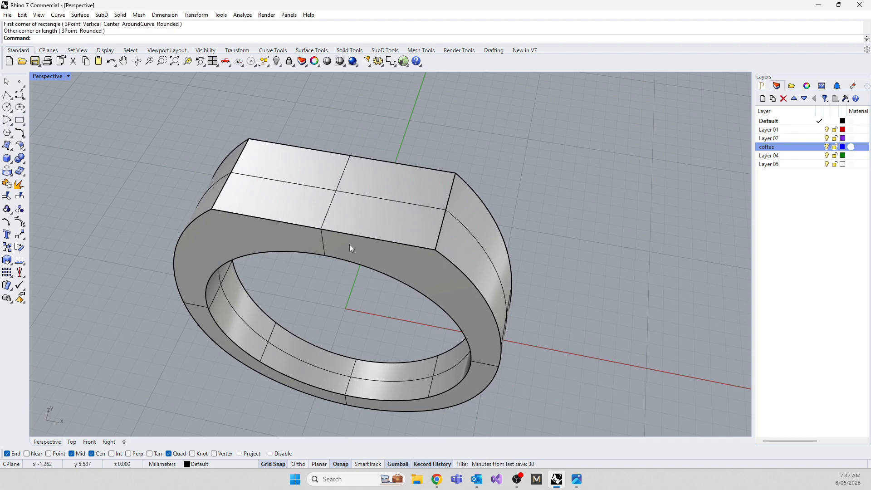
pyautogui.click(345, 233)
pyautogui.click(292, 137)
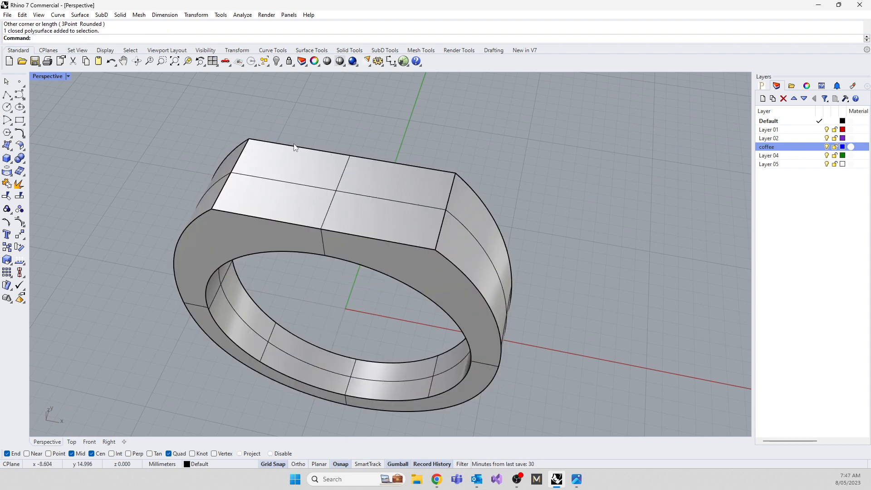
pyautogui.click(295, 148)
pyautogui.click(328, 171)
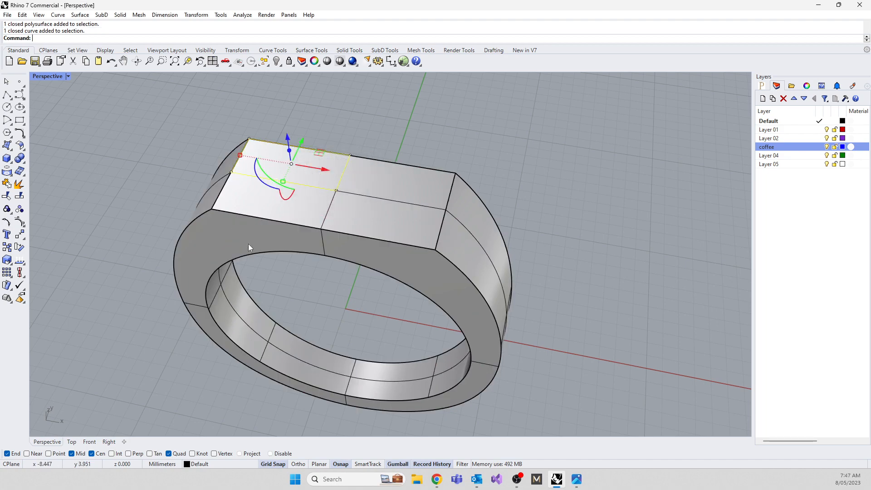
pyautogui.moveTo(248, 243); pyautogui.dragTo(244, 268, button='right')
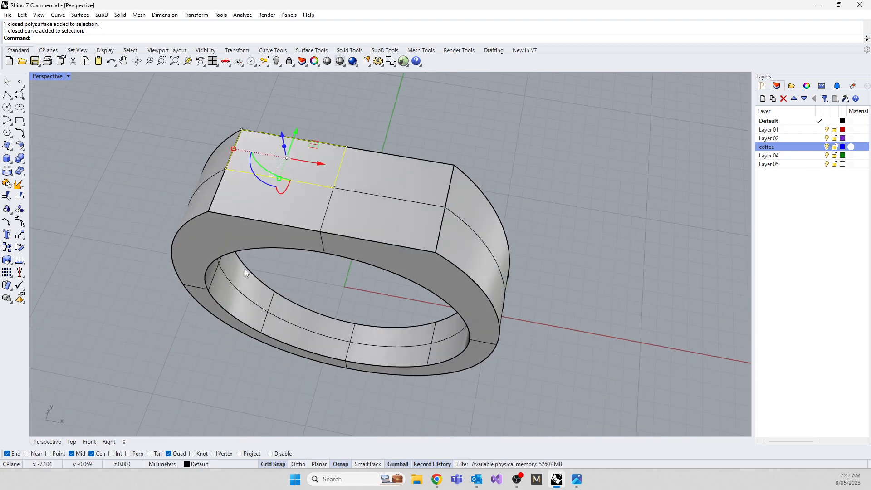
pyautogui.hotkey('ctrl', 'z')
pyautogui.moveTo(181, 339); pyautogui.dragTo(281, 187, button='right')
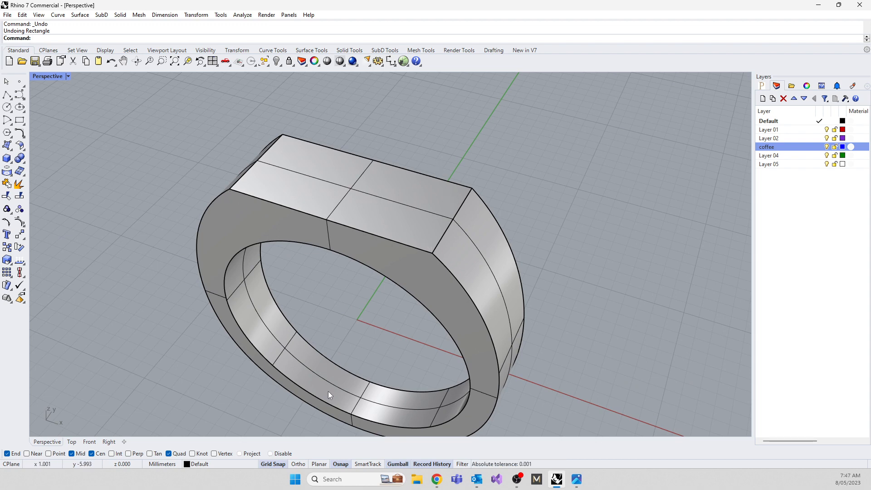
pyautogui.write('DupL')
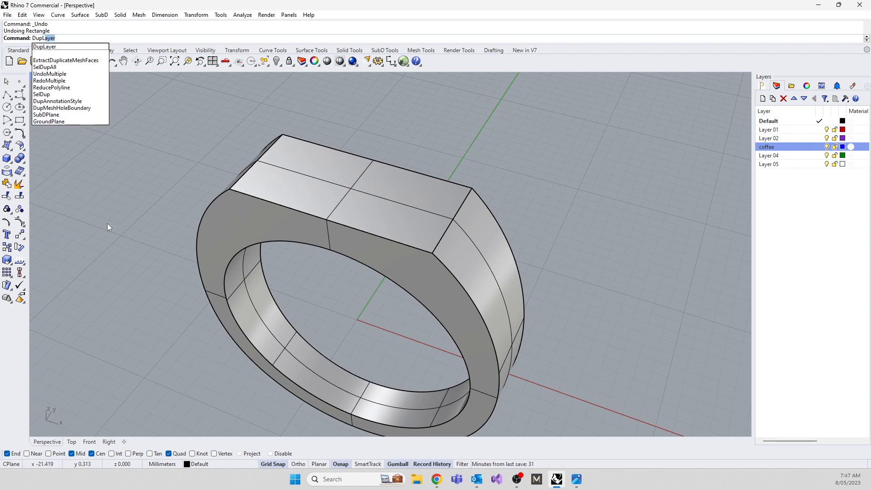
pyautogui.press('BackSpace')
pyautogui.press('BackSpace')
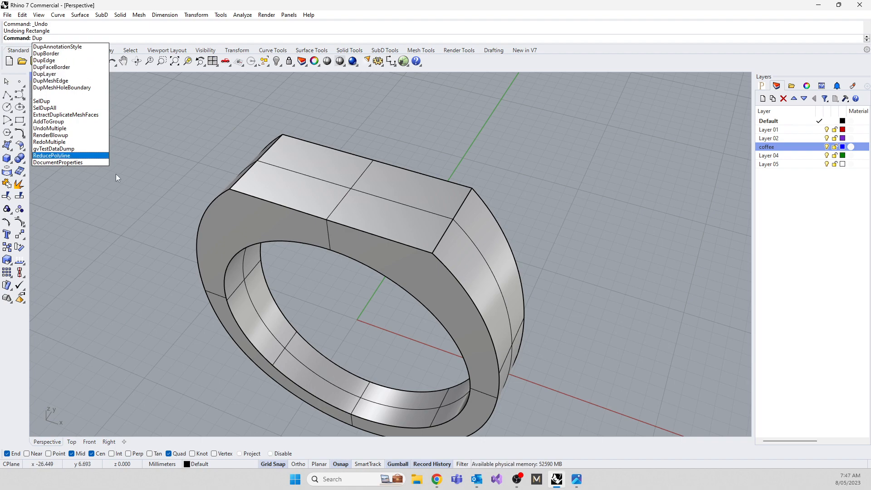
pyautogui.moveTo(180, 317); pyautogui.dragTo(355, 226, button='right')
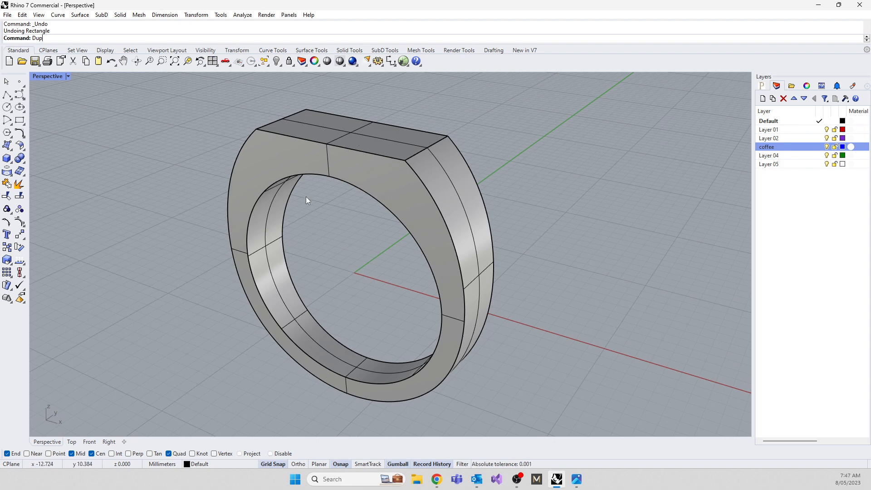
pyautogui.moveTo(381, 319)
pyautogui.mouseDown(button='right')
pyautogui.moveTo(282, 282)
pyautogui.moveTo(229, 236)
pyautogui.moveTo(362, 219)
pyautogui.moveTo(408, 317)
pyautogui.moveTo(389, 313)
pyautogui.mouseUp(button='right')
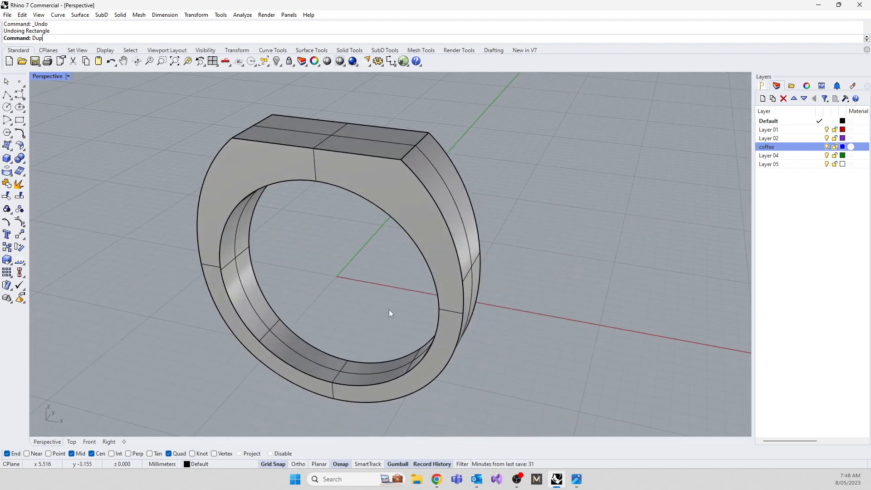
pyautogui.moveTo(332, 221); pyautogui.dragTo(352, 123, button='right')
# Explode the tapered ring into separate surfaces and check them by selecting the flat top and the outer band in turn.
pyautogui.click(228, 232)
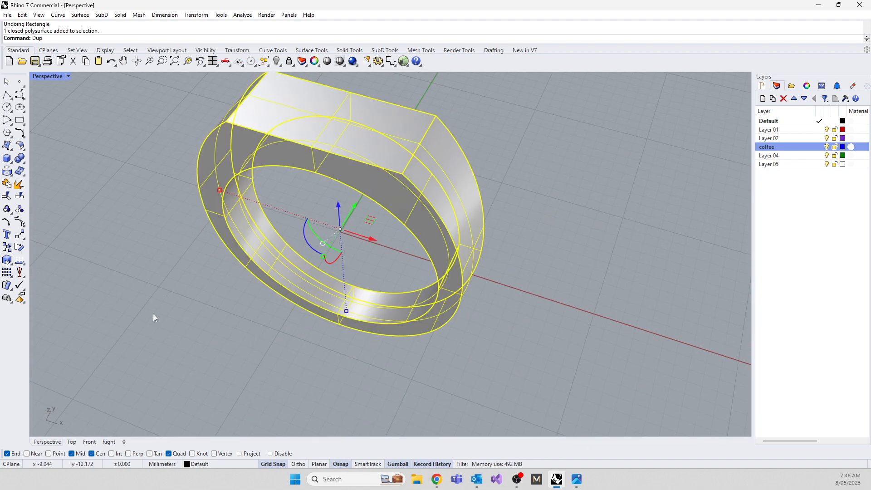
pyautogui.write('Explode')
pyautogui.press('Return')
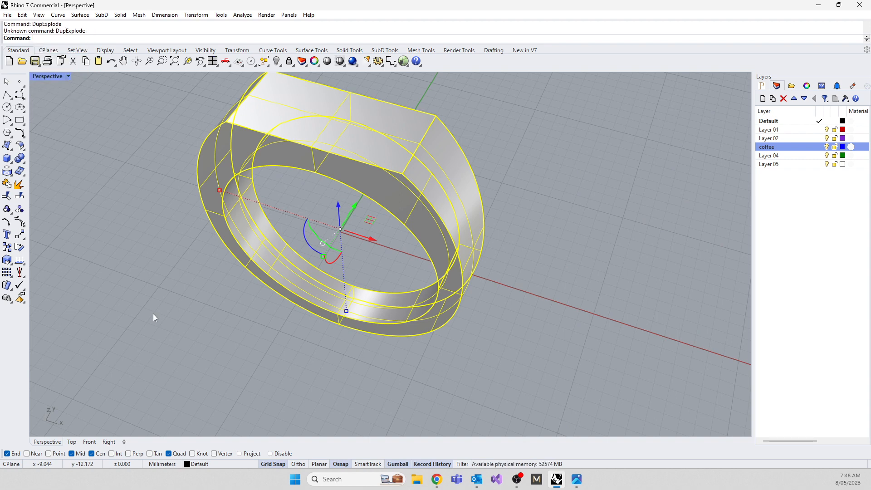
pyautogui.write('Explode')
pyautogui.press('Return')
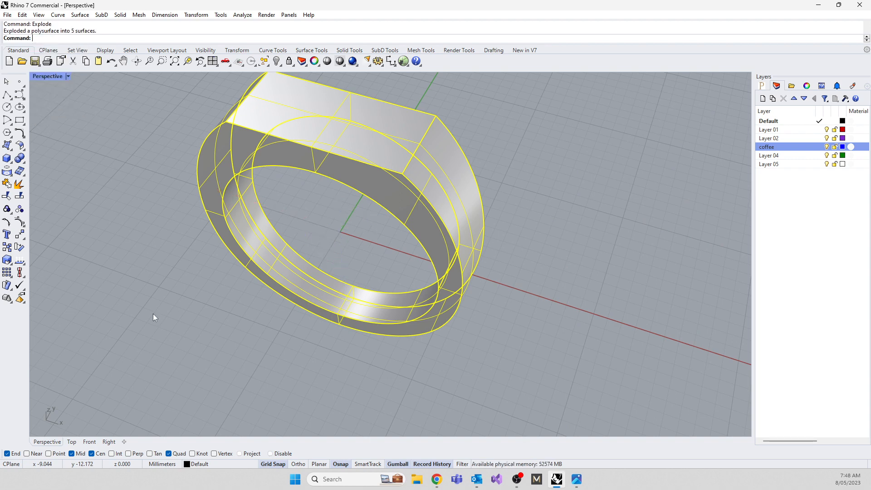
pyautogui.click(153, 313)
pyautogui.click(314, 138)
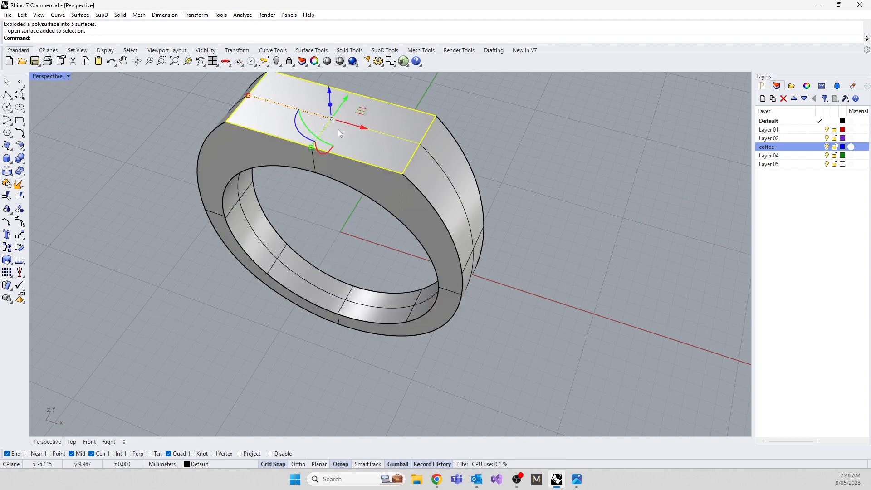
pyautogui.click(445, 159)
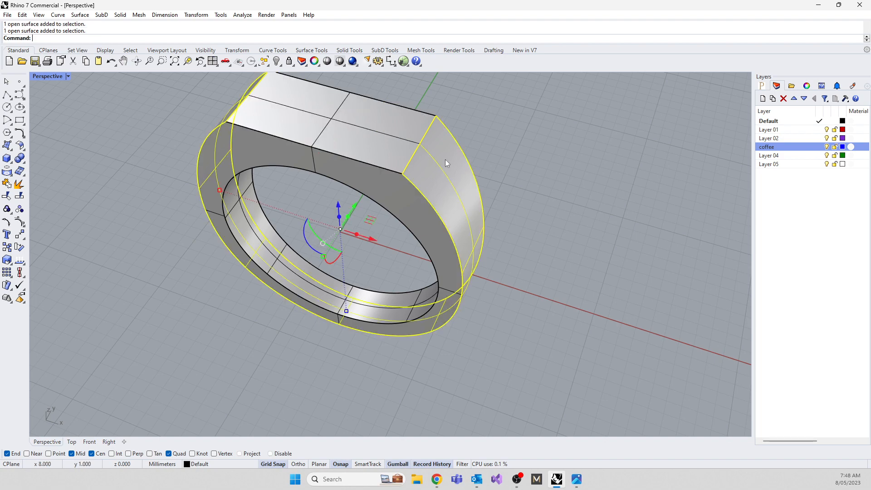
# Join all the exploded surfaces of the ring back into one closed solid.
pyautogui.click(386, 181)
pyautogui.moveTo(339, 202); pyautogui.dragTo(219, 295, button='right')
pyautogui.moveTo(447, 214); pyautogui.dragTo(435, 281, button='right')
pyautogui.click(190, 175)
pyautogui.moveTo(274, 114); pyautogui.dragTo(546, 336)
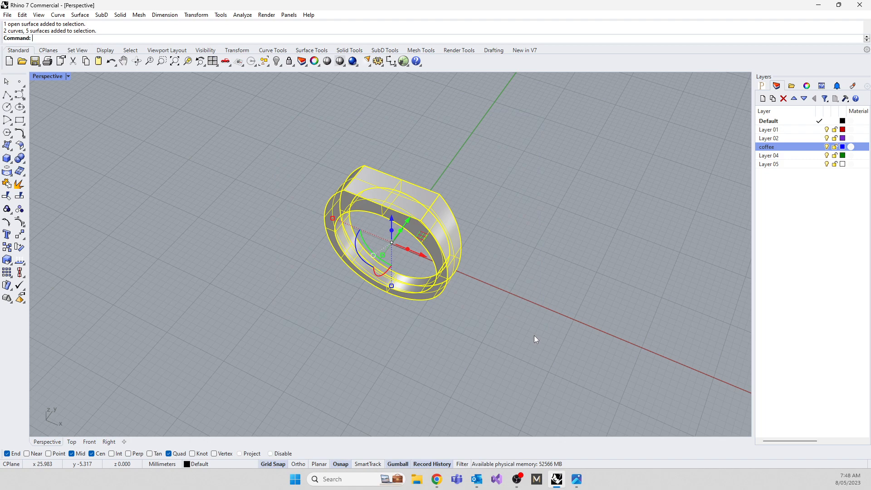
pyautogui.write('oin')
pyautogui.press('Return')
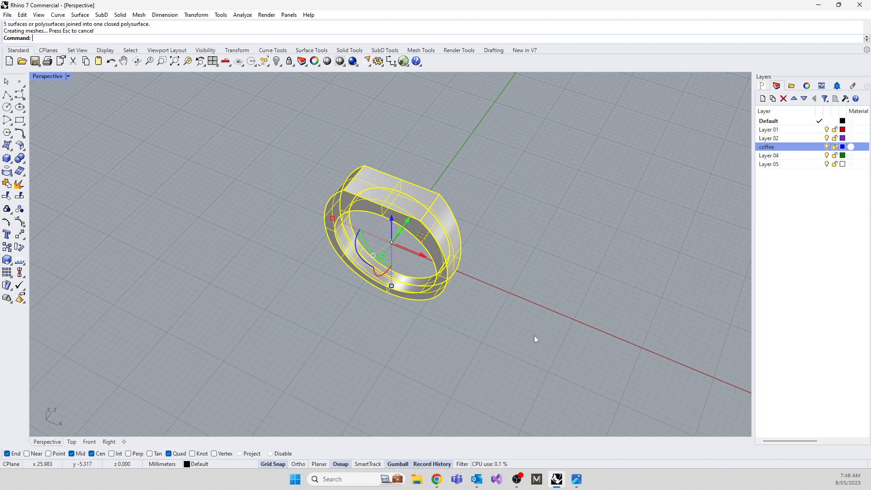
pyautogui.scroll(8, 376, 204)
pyautogui.click(143, 193)
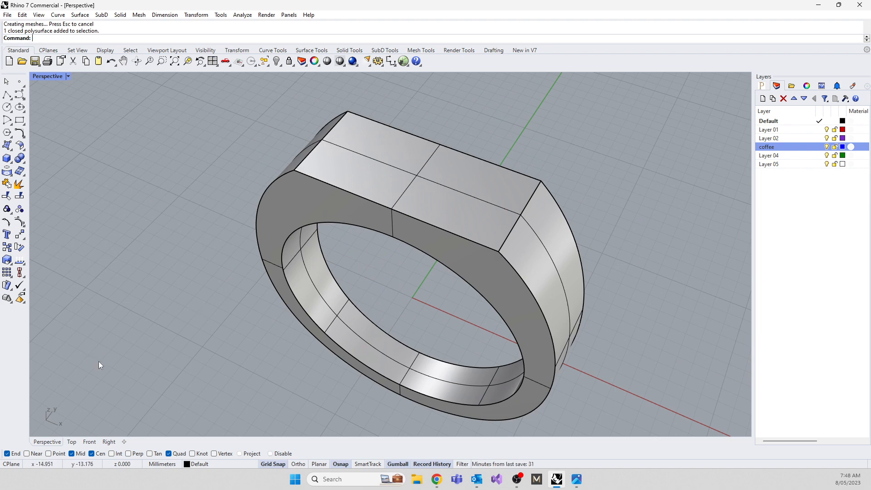
# Duplicate the border of the ring's flat top face as a curve with DupFaceBorder.
pyautogui.write('DupEdge')
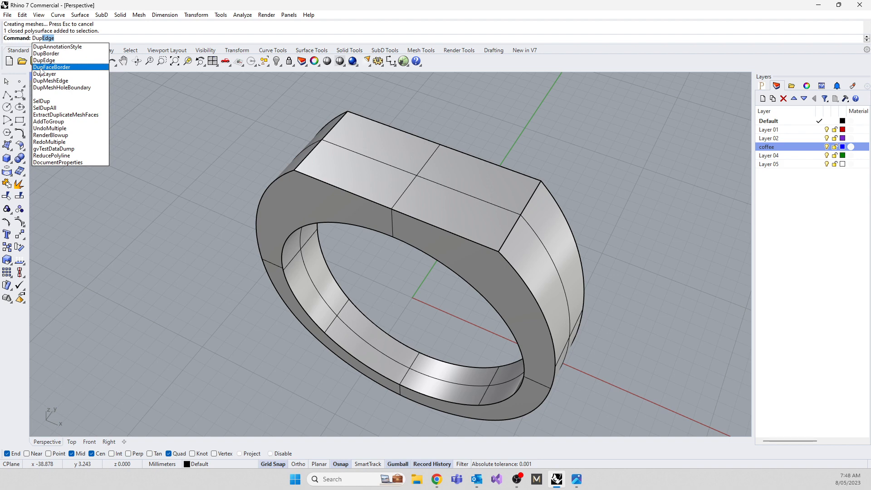
pyautogui.click(47, 68)
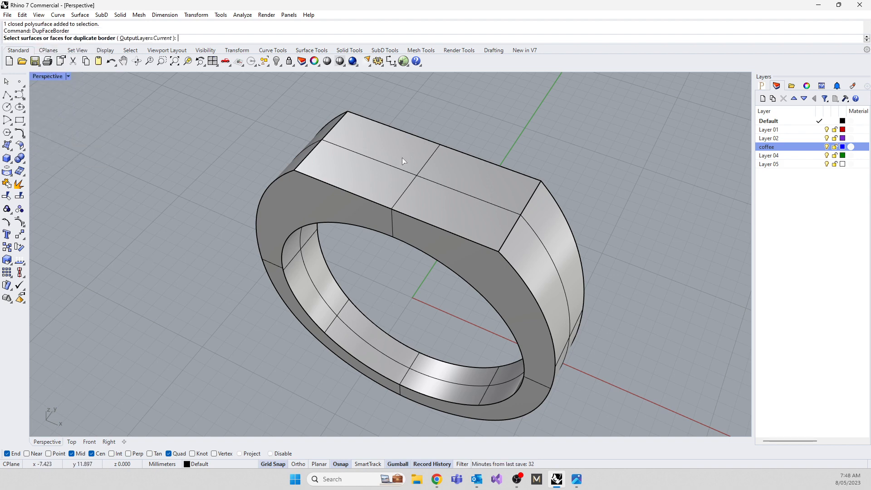
pyautogui.click(405, 172)
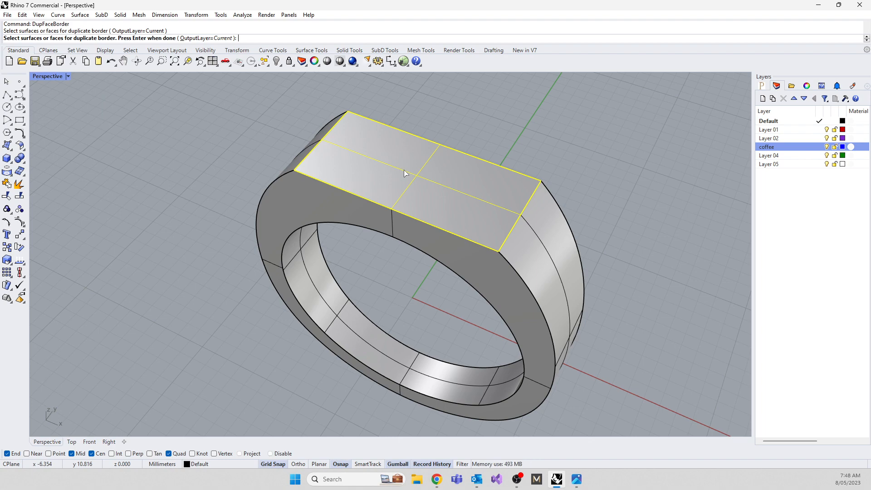
pyautogui.press('Return')
pyautogui.moveTo(405, 173); pyautogui.dragTo(316, 243, button='right')
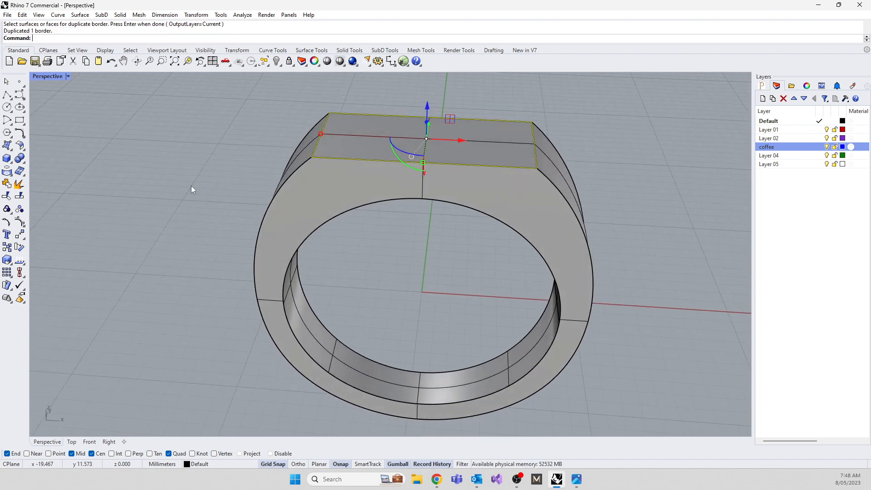
pyautogui.press('Escape')
# Offset the duplicated border curve inwards on the flat top using a through point, with Grid Snap off.
pyautogui.click(393, 163)
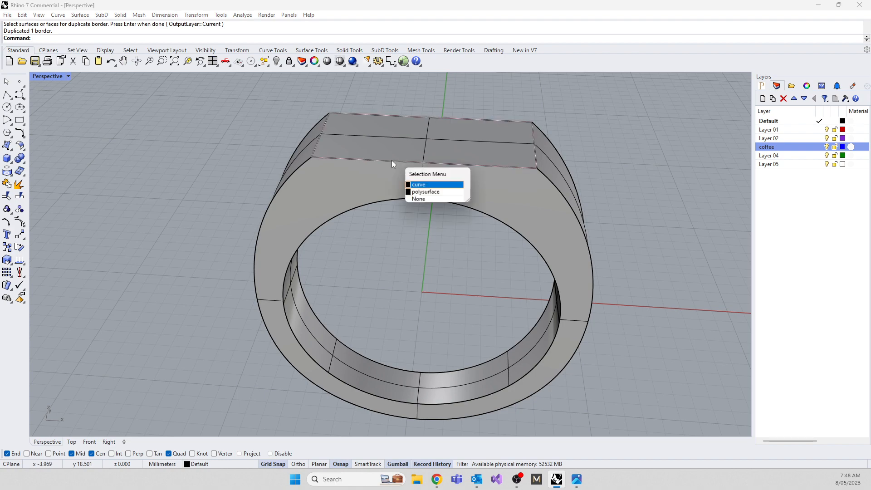
pyautogui.click(413, 184)
pyautogui.moveTo(216, 202); pyautogui.dragTo(207, 250, button='right')
pyautogui.scroll(3, 469, 162)
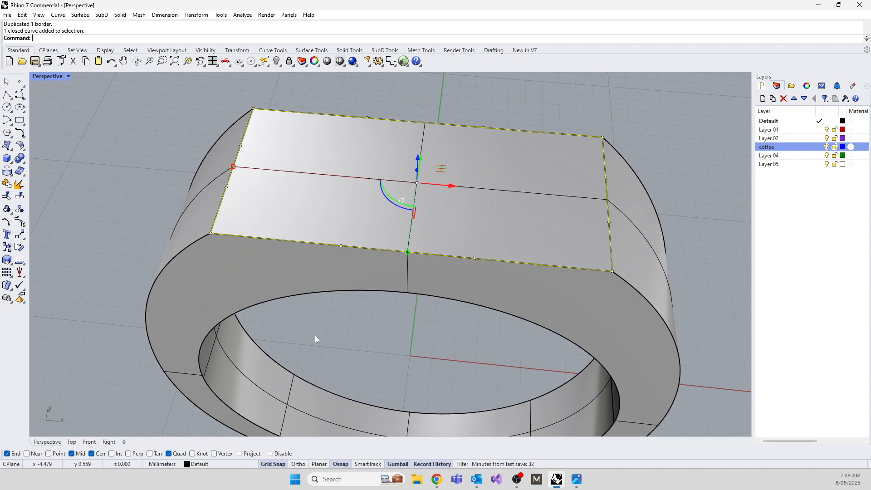
pyautogui.write('Offset')
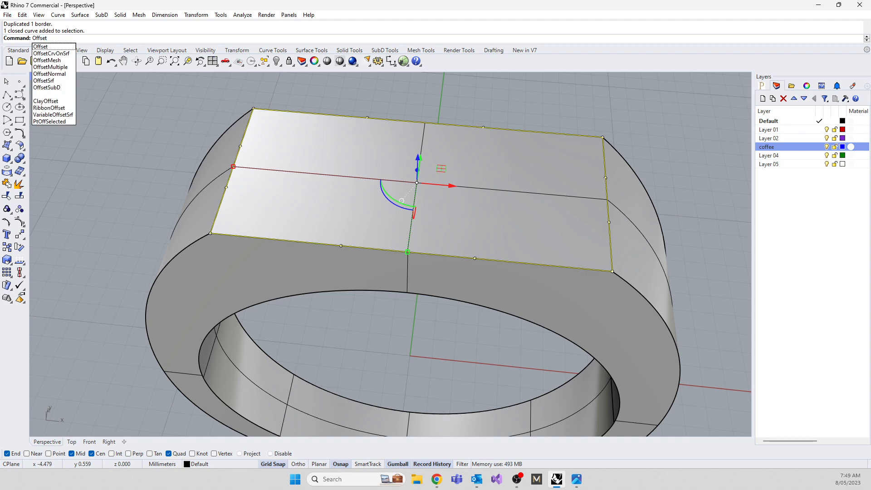
pyautogui.click(41, 47)
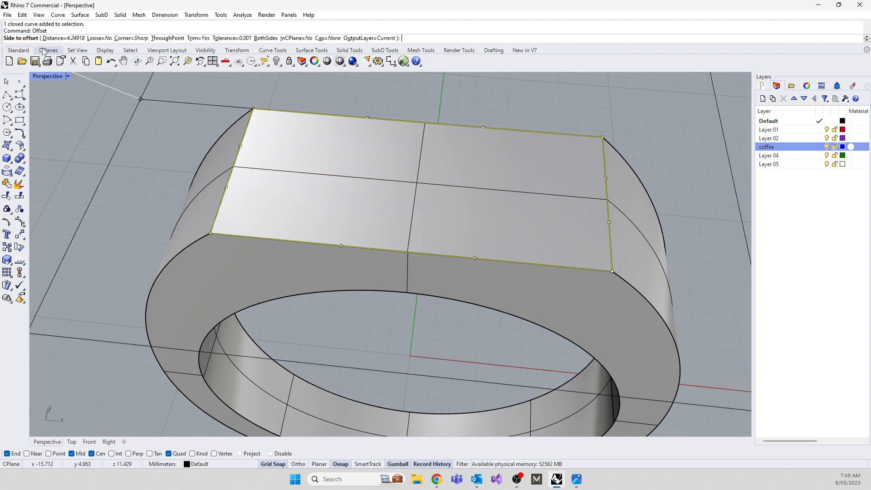
pyautogui.click(167, 38)
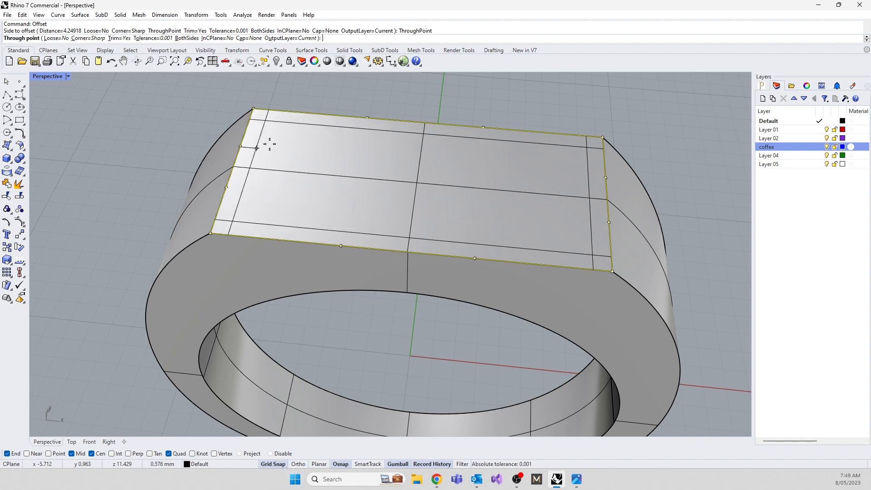
pyautogui.click(273, 464)
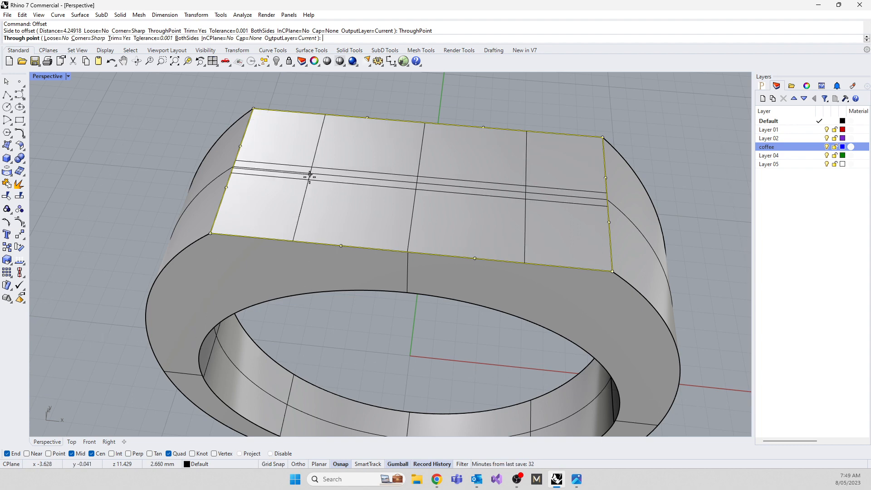
pyautogui.click(258, 151)
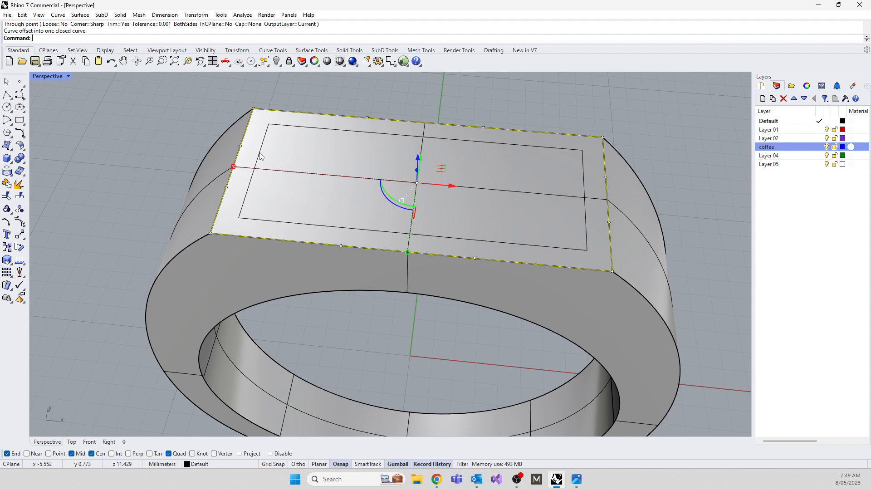
pyautogui.click(113, 183)
pyautogui.moveTo(125, 194)
pyautogui.mouseDown(button='right')
pyautogui.moveTo(120, 249)
pyautogui.moveTo(124, 182)
pyautogui.mouseUp(button='right')
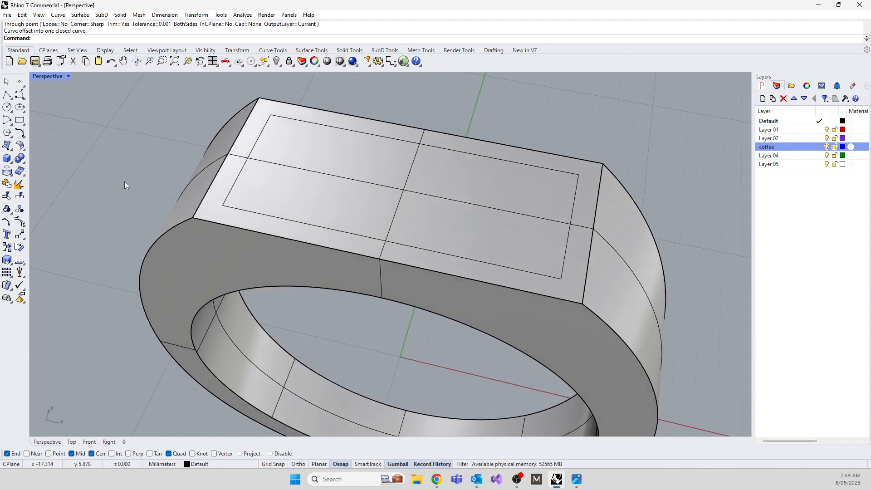
# Split the ring solid with the inner offset rectangle on its flat top.
pyautogui.click(288, 179)
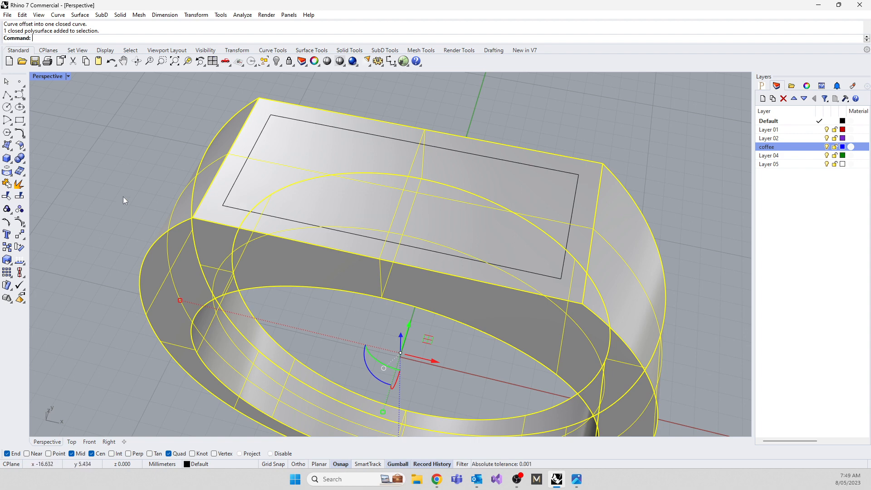
pyautogui.write('Split')
pyautogui.press('Return')
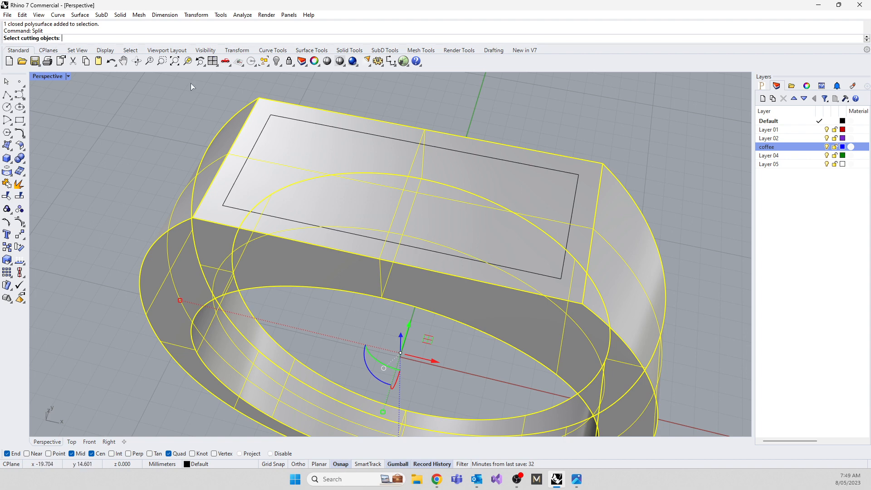
pyautogui.click(299, 120)
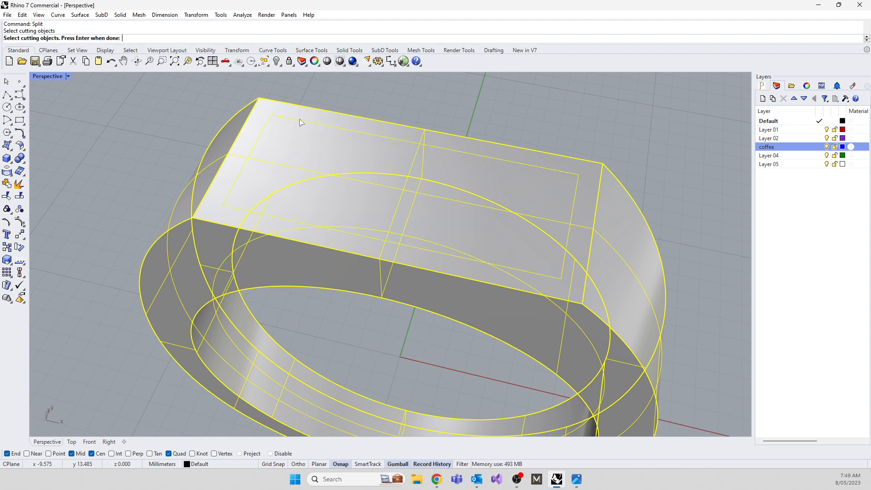
pyautogui.press('Return')
pyautogui.scroll(2, 366, 122)
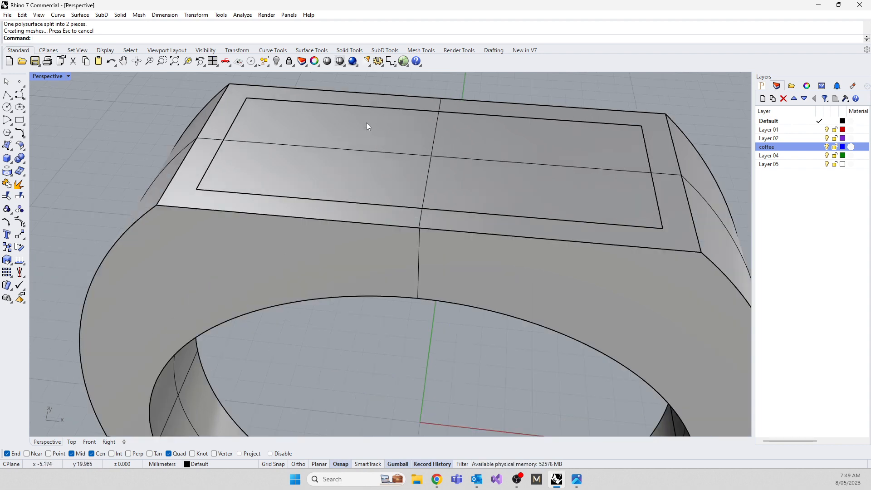
# Move the inner rectangular surface straight down into the ring to form the floor of a recess.
pyautogui.click(381, 127)
pyautogui.moveTo(431, 127); pyautogui.dragTo(428, 148)
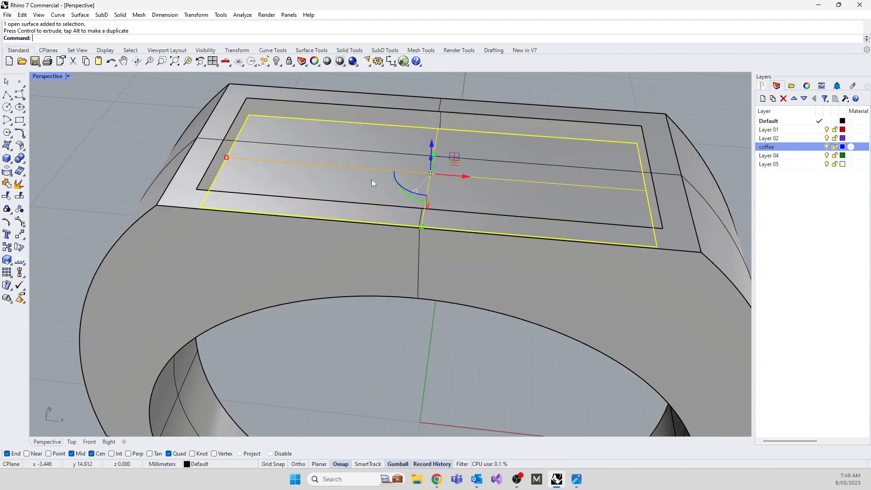
pyautogui.moveTo(222, 183); pyautogui.dragTo(256, 224, button='right')
pyautogui.scroll(-2, 262, 226)
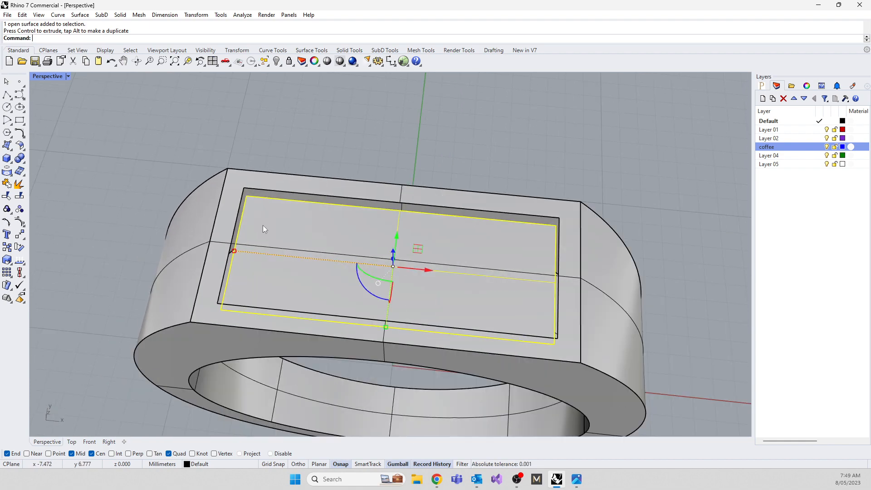
pyautogui.press('Escape')
# Examine the open gap between the recess floor and the rim of the flat top from several angles.
pyautogui.moveTo(304, 178); pyautogui.dragTo(556, 149, button='right')
pyautogui.moveTo(371, 257); pyautogui.dragTo(521, 214, button='right')
pyautogui.scroll(-3, 407, 189)
pyautogui.scroll(6, 407, 189)
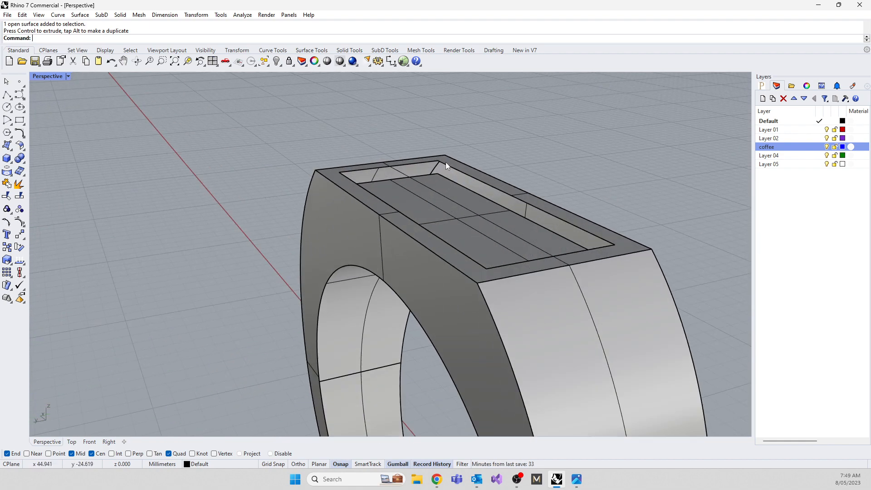
pyautogui.moveTo(445, 162); pyautogui.dragTo(329, 176, button='right')
pyautogui.scroll(3, 491, 188)
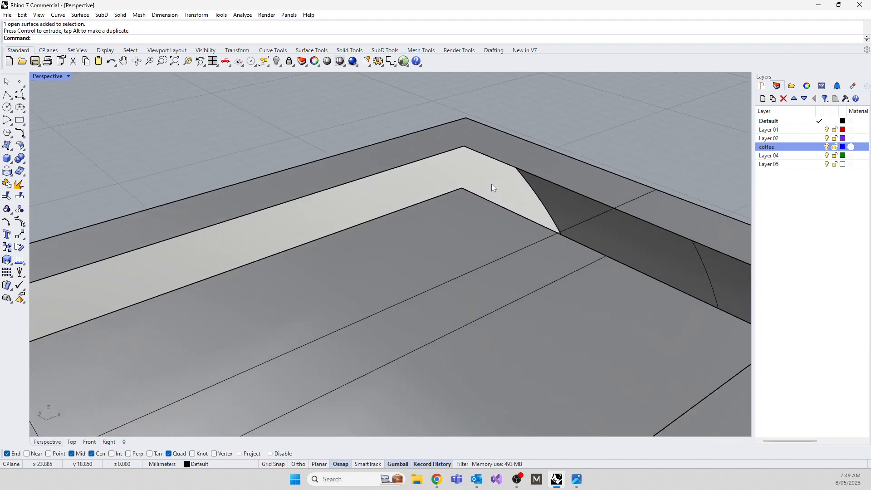
pyautogui.scroll(-5, 436, 165)
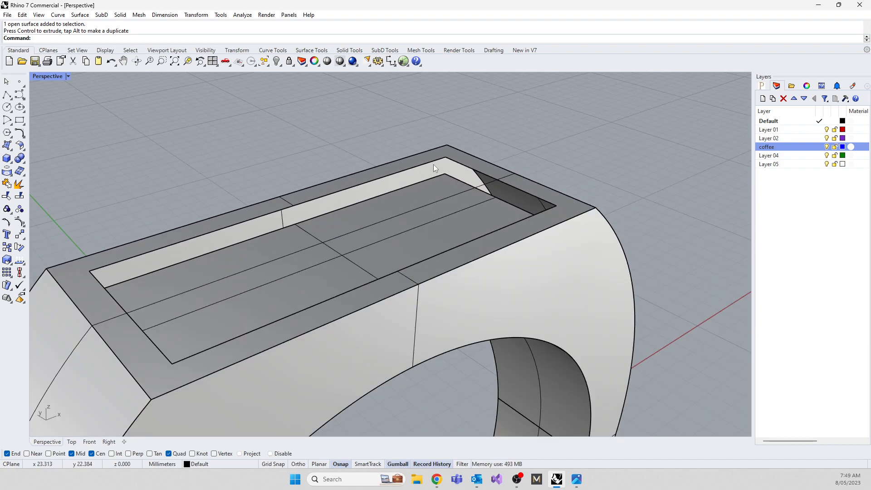
pyautogui.moveTo(434, 164); pyautogui.dragTo(373, 192, button='right')
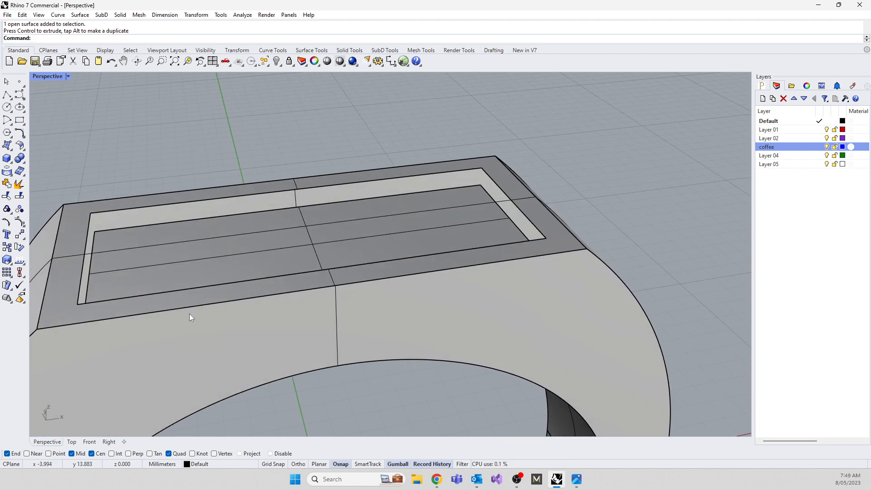
pyautogui.write('Loft')
pyautogui.press('Return')
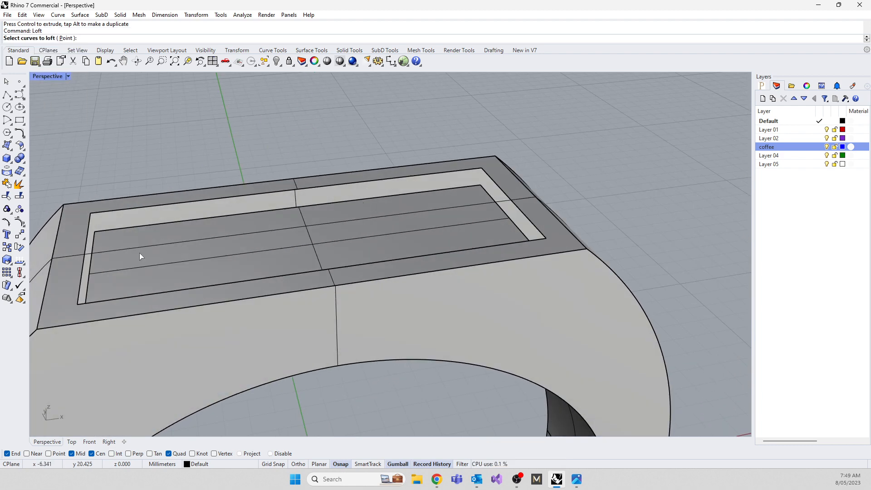
pyautogui.click(110, 230)
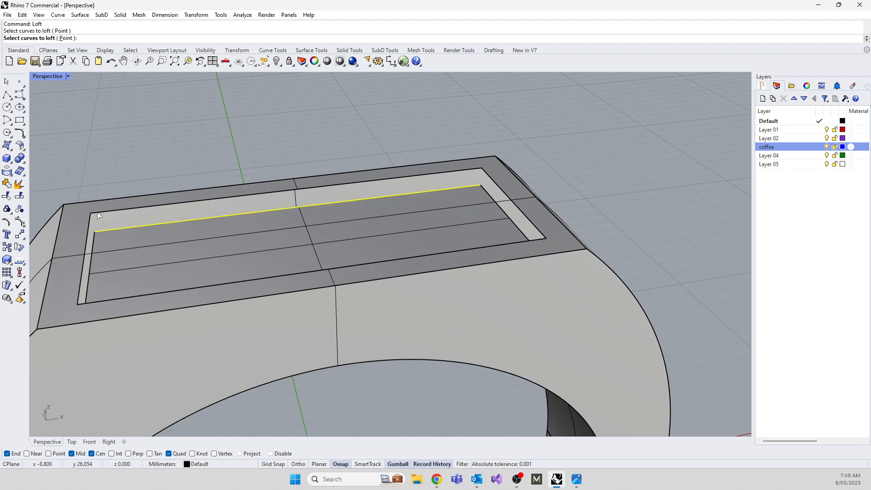
pyautogui.click(98, 212)
pyautogui.click(86, 163)
pyautogui.press('Escape')
# Move the offset rectangle curve around the recess opening to the coffee layer.
pyautogui.click(112, 209)
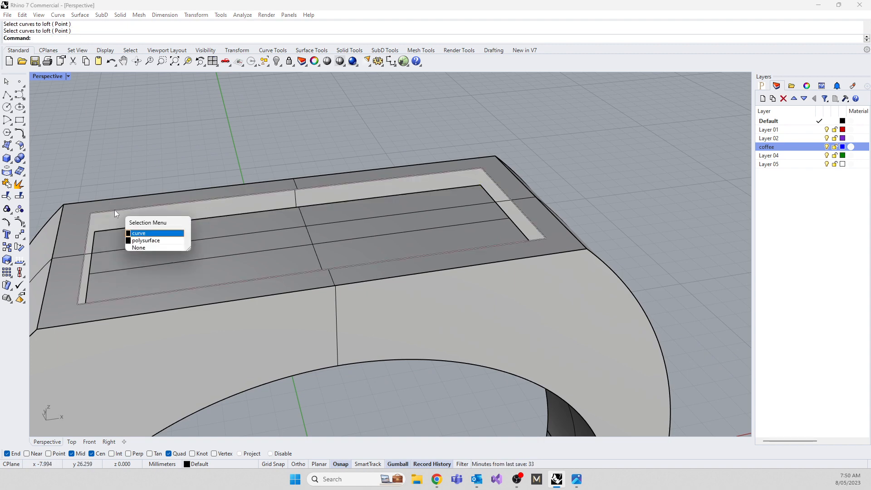
pyautogui.click(145, 231)
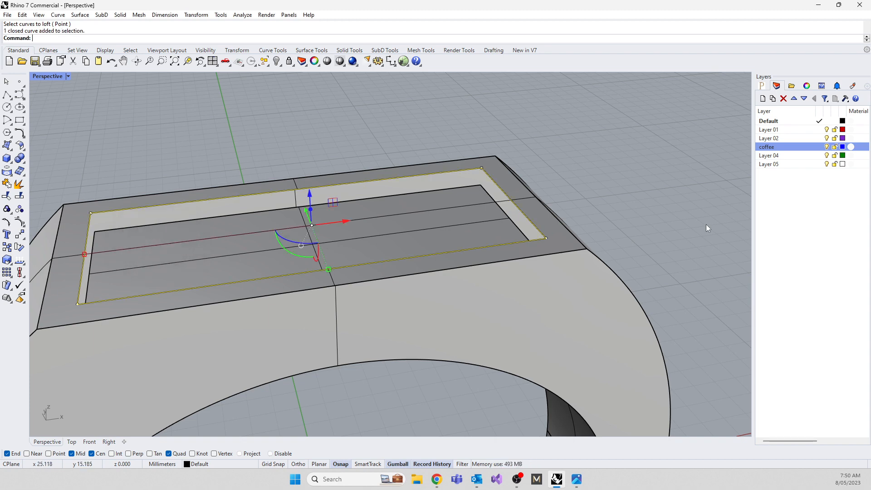
pyautogui.rightClick(781, 151)
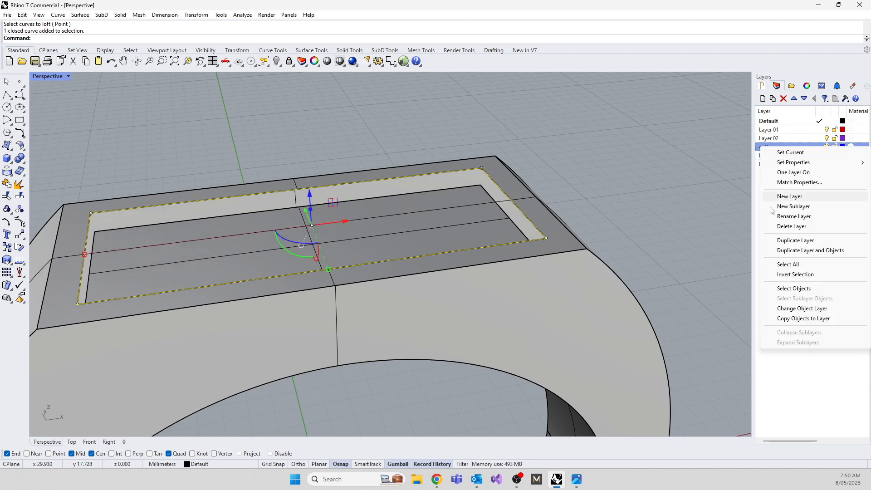
pyautogui.click(790, 308)
pyautogui.press('Escape')
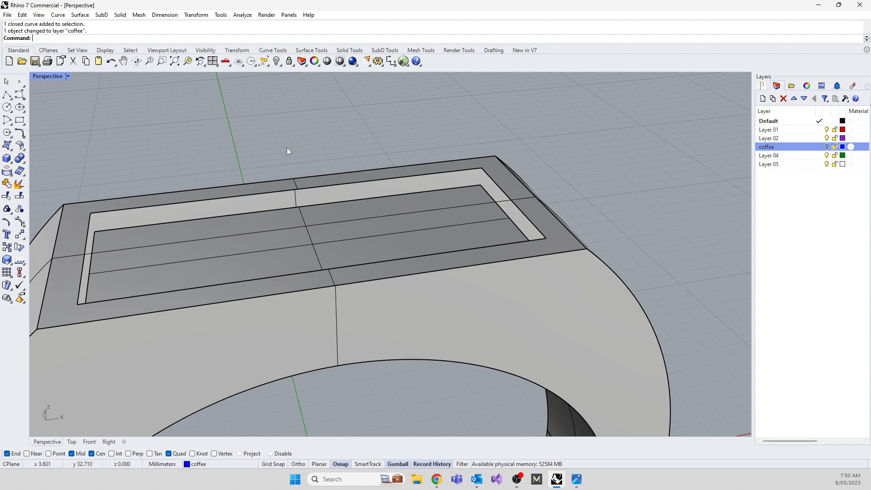
# Loft a wall between the recess floor's long back edge and the opening edge above it, using Normal style without simplifying.
pyautogui.write('Loft')
pyautogui.press('Return')
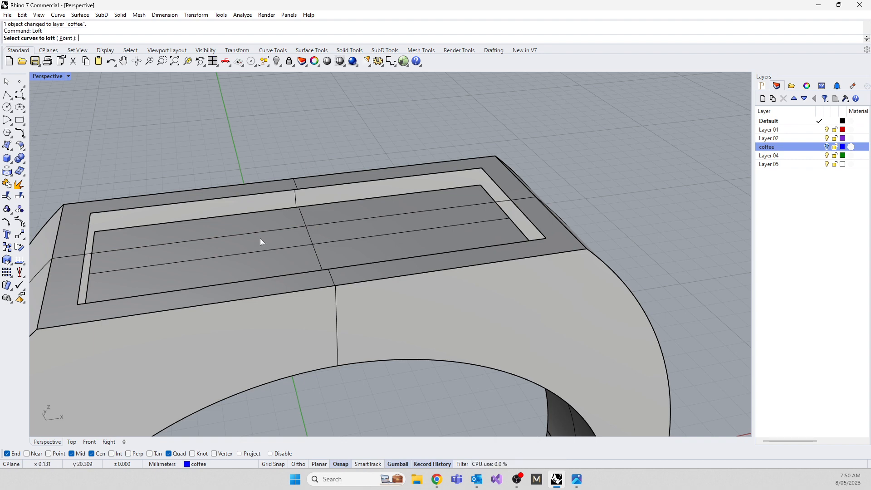
pyautogui.click(106, 229)
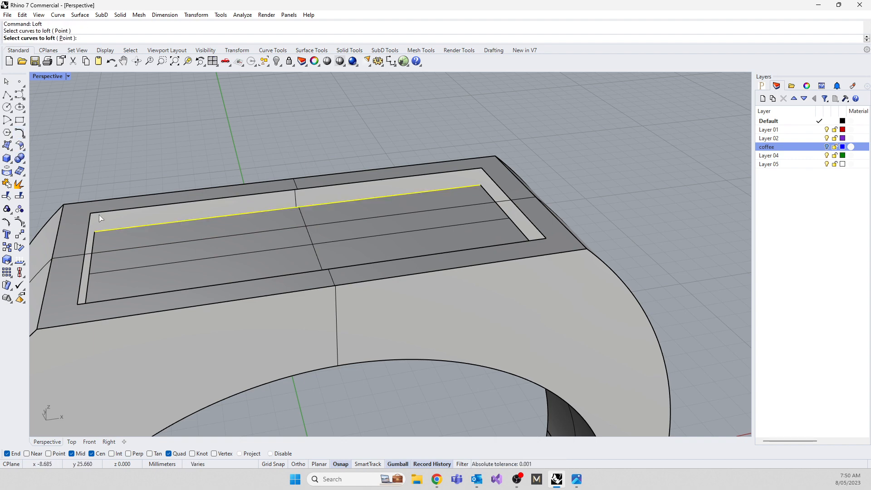
pyautogui.click(99, 213)
pyautogui.press('Return')
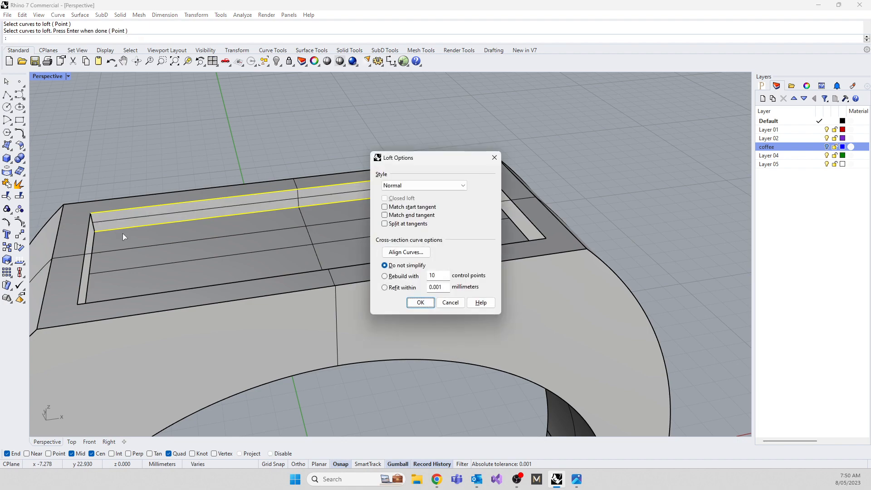
pyautogui.click(420, 302)
# Loft a wall at one short end of the recess between the floor edge and the opening edge, without simplifying.
pyautogui.moveTo(303, 259); pyautogui.dragTo(387, 128, button='right')
pyautogui.scroll(2, 386, 128)
pyautogui.rightClick(363, 179)
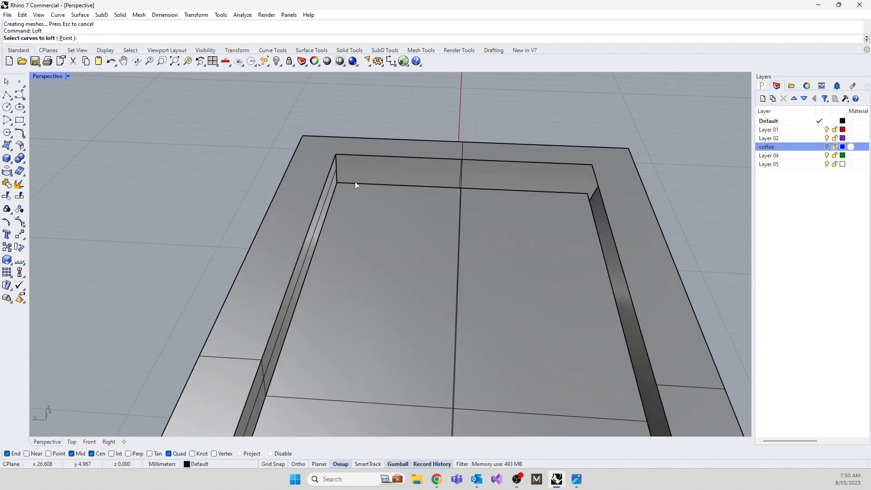
pyautogui.click(354, 183)
pyautogui.click(351, 156)
pyautogui.rightClick(350, 156)
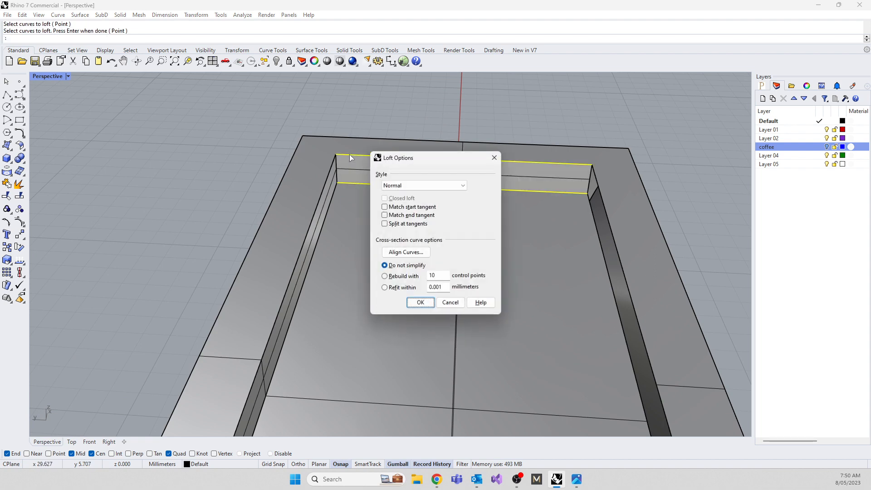
pyautogui.click(421, 302)
# Loft the second long wall of the recess between the floor's long edge and the opening edge above it.
pyautogui.scroll(5, 380, 241)
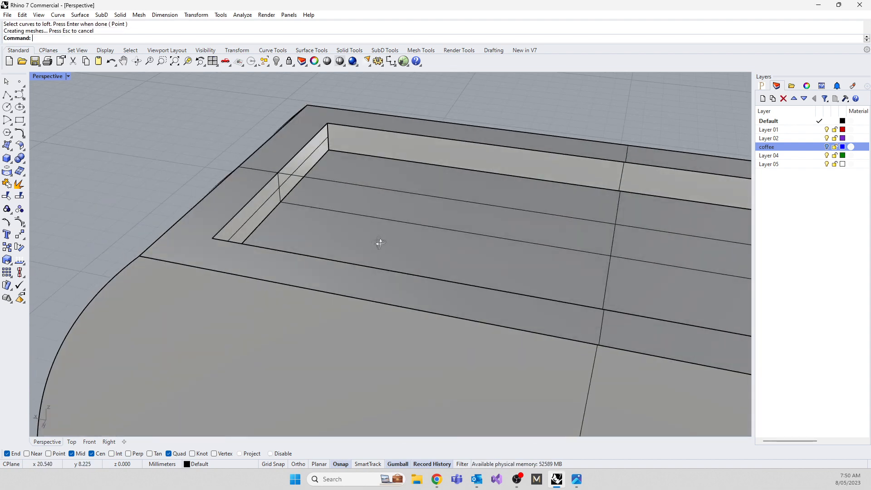
pyautogui.rightClick(365, 162)
pyautogui.click(356, 154)
pyautogui.click(341, 127)
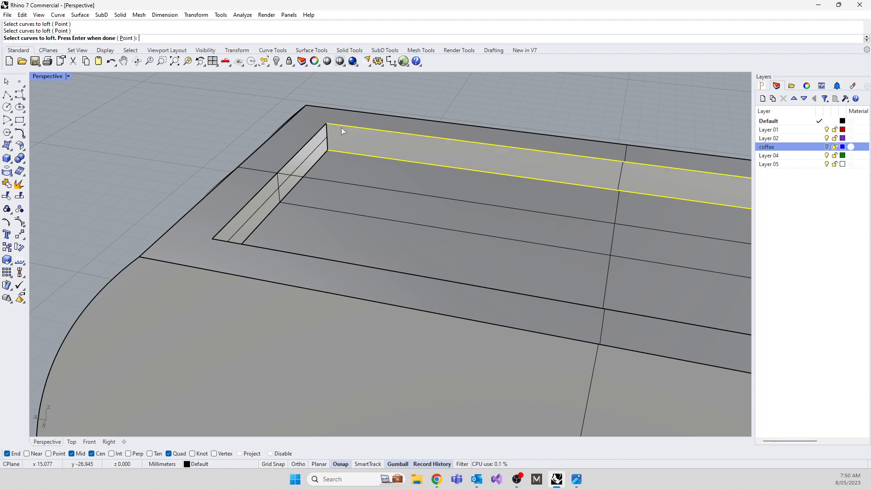
pyautogui.rightClick(341, 126)
pyautogui.click(417, 303)
pyautogui.scroll(-4, 139, 181)
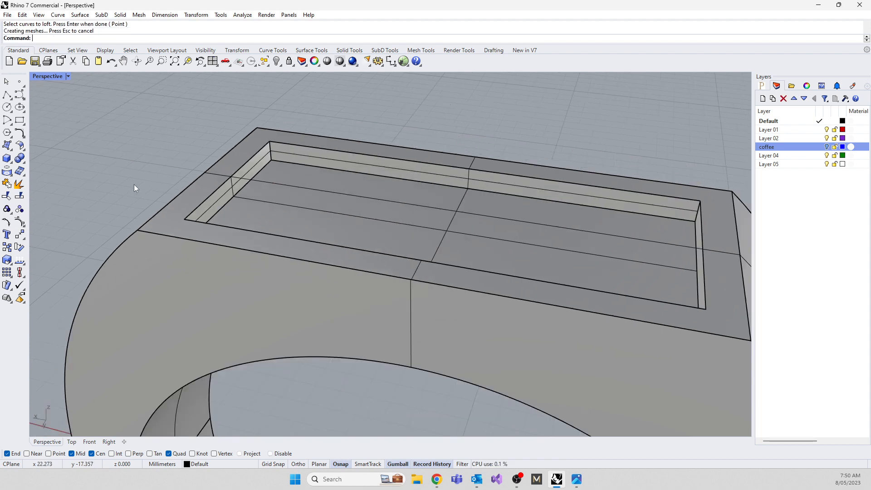
# Loft the remaining short end wall of the recess between its floor and opening edges, using Normal style without simplifying.
pyautogui.moveTo(134, 185); pyautogui.dragTo(470, 183, button='right')
pyautogui.scroll(6, 399, 138)
pyautogui.rightClick(369, 143)
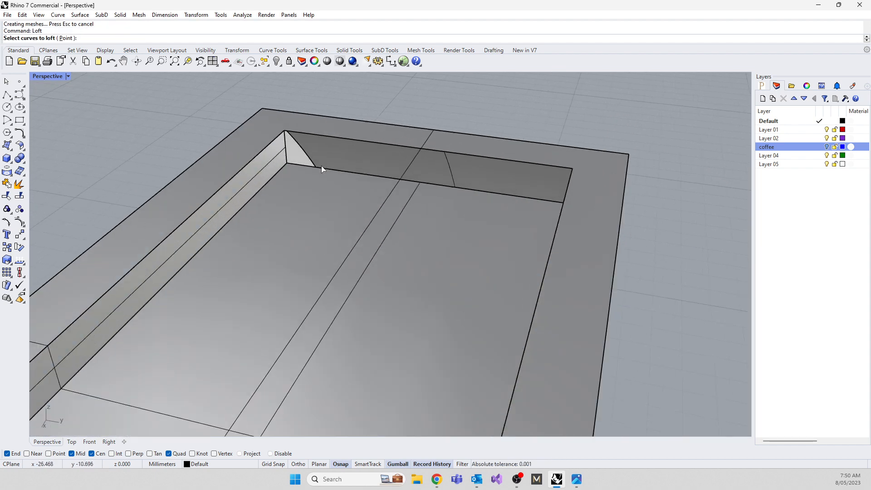
pyautogui.click(322, 166)
pyautogui.click(320, 139)
pyautogui.rightClick(320, 143)
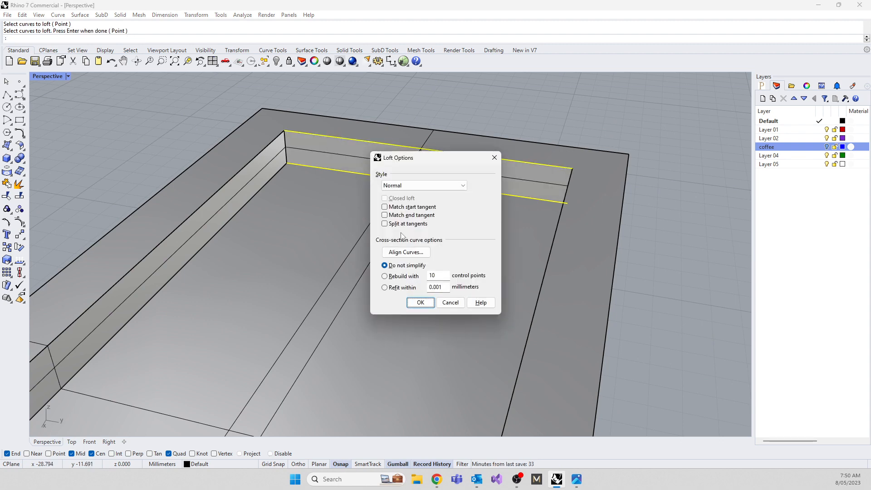
pyautogui.click(416, 303)
# Delete the newly lofted short end wall of the recess.
pyautogui.scroll(-3, 369, 265)
pyautogui.moveTo(393, 260); pyautogui.dragTo(290, 220, button='right')
pyautogui.click(280, 248)
pyautogui.press('Delete')
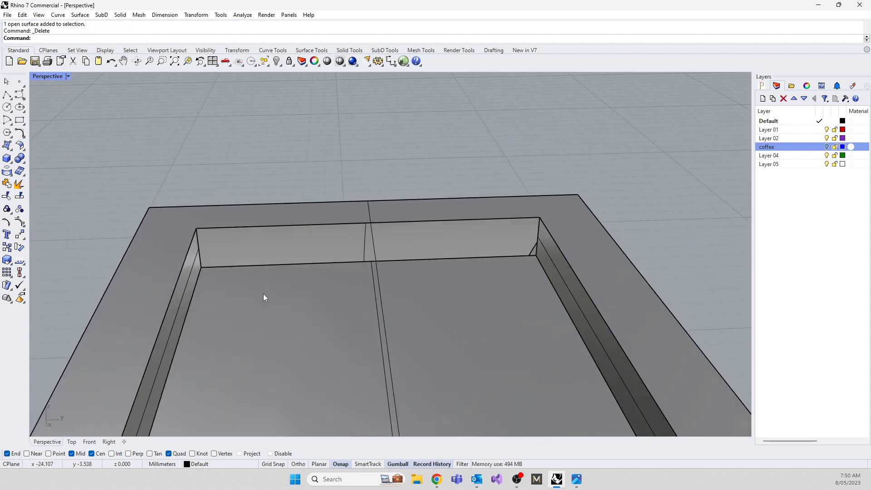
# Try a Sweep2 for the missing end wall, with its floor and opening edges as rails and both vertical corner edges as shapes.
pyautogui.write('sweep2')
pyautogui.press('Return')
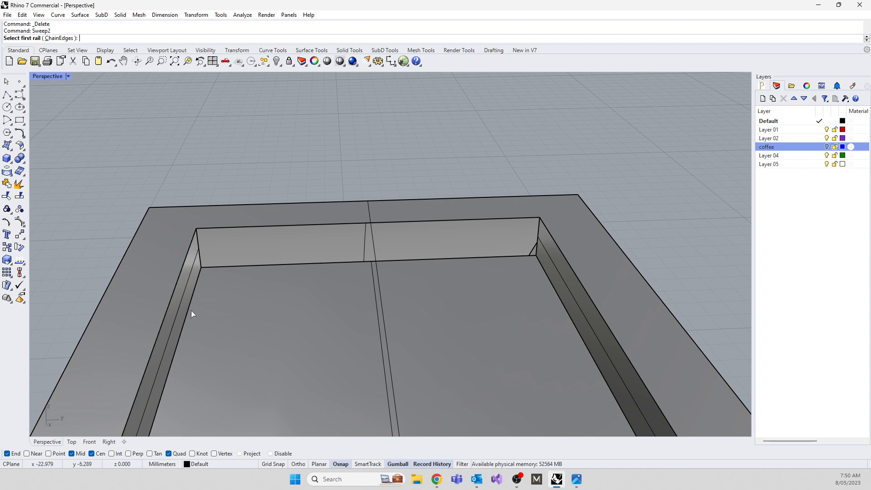
pyautogui.click(219, 268)
pyautogui.click(215, 231)
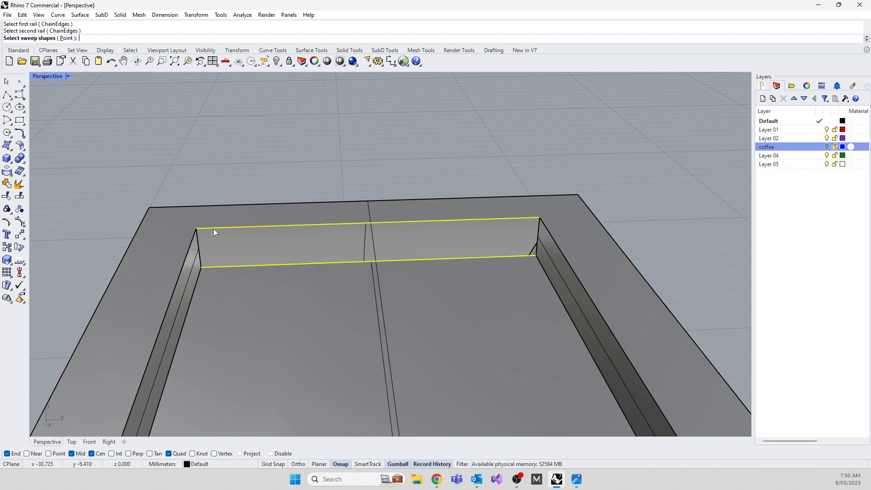
pyautogui.click(200, 244)
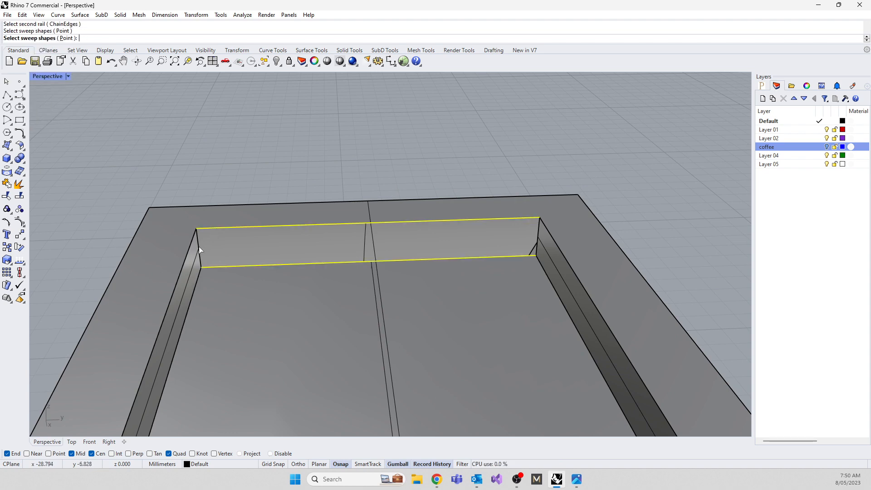
pyautogui.click(538, 236)
pyautogui.press('Return')
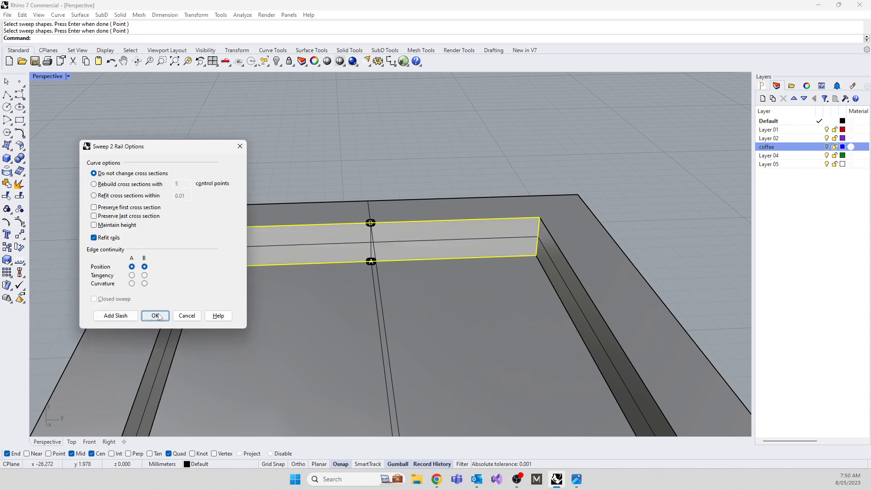
pyautogui.click(240, 146)
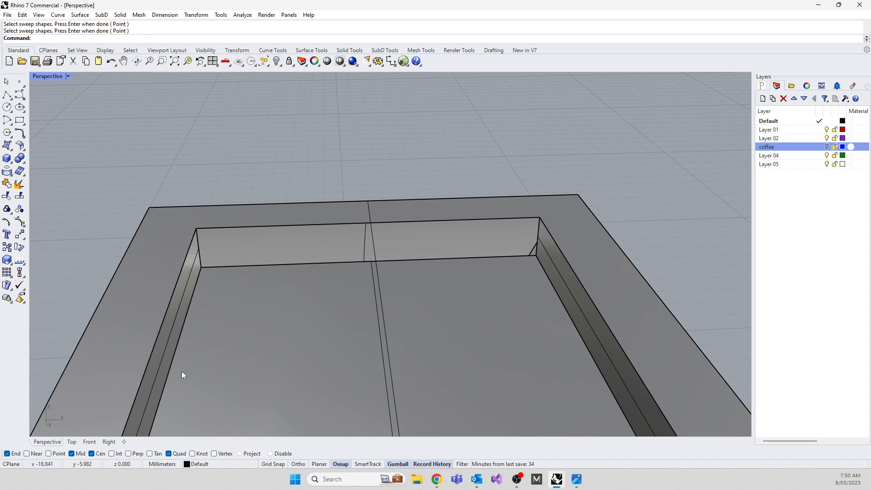
# Loft the missing short end wall again from the floor edge to the opening edge, in Normal style without simplifying.
pyautogui.write('loft')
pyautogui.press('Return')
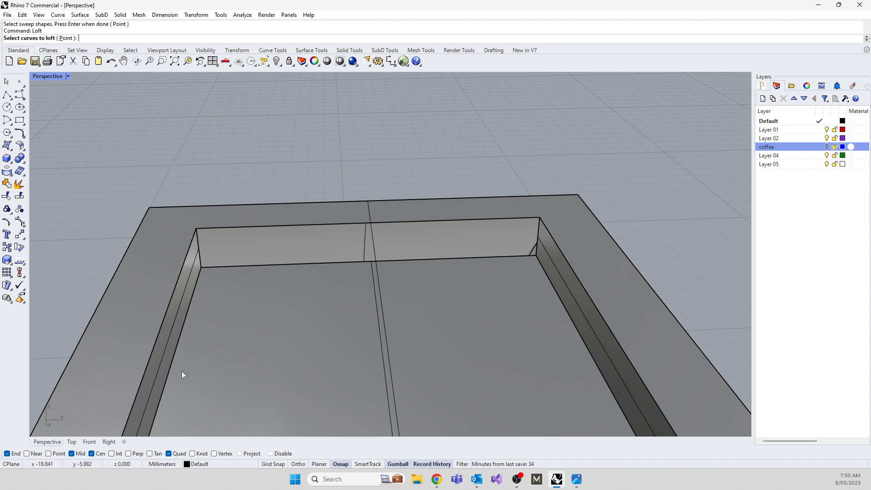
pyautogui.click(231, 265)
pyautogui.click(221, 227)
pyautogui.press('Return')
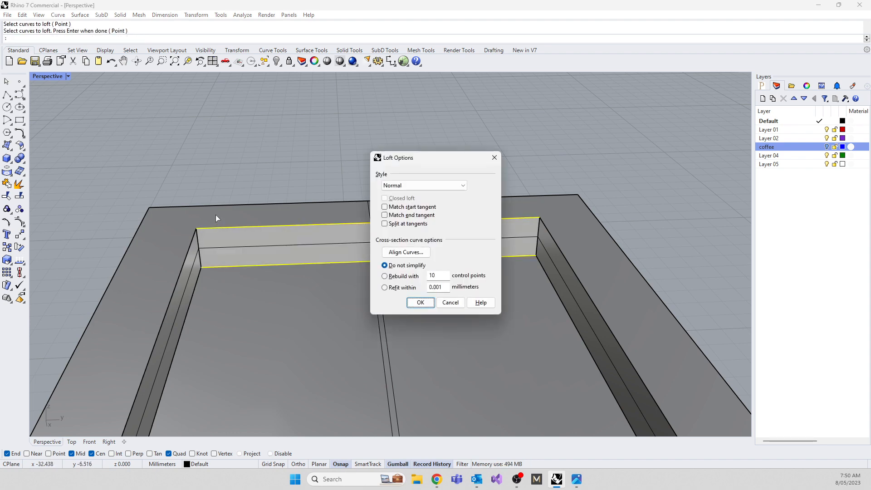
pyautogui.click(420, 302)
# Select the whole ring with its recess surfaces and curves, and apply Cap.
pyautogui.scroll(-5, 360, 185)
pyautogui.moveTo(359, 185); pyautogui.dragTo(410, 230, button='right')
pyautogui.scroll(-6, 379, 149)
pyautogui.moveTo(243, 122); pyautogui.dragTo(578, 423)
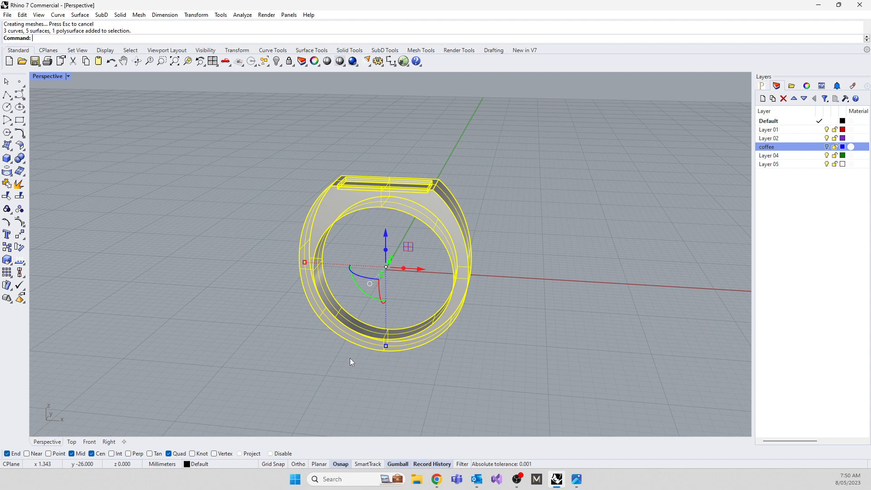
pyautogui.write('Cap')
pyautogui.press('Return')
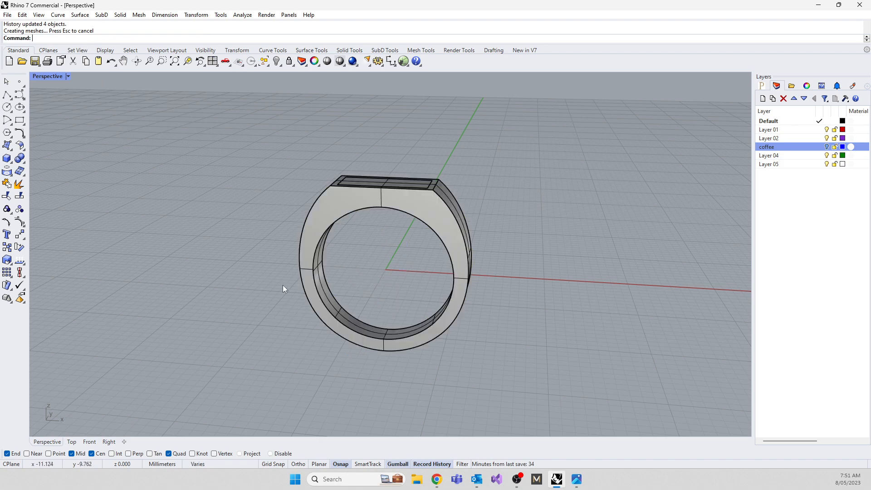
# Inspect the flat top of the capped ring, undo the Cap, and clear the selection.
pyautogui.moveTo(282, 285); pyautogui.dragTo(337, 258, button='right')
pyautogui.scroll(5, 389, 187)
pyautogui.click(345, 195)
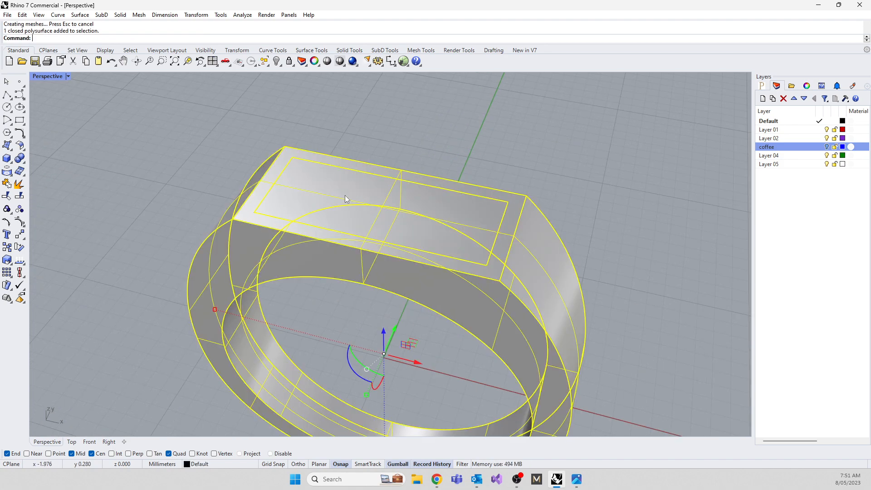
pyautogui.moveTo(345, 195); pyautogui.dragTo(248, 230, button='right')
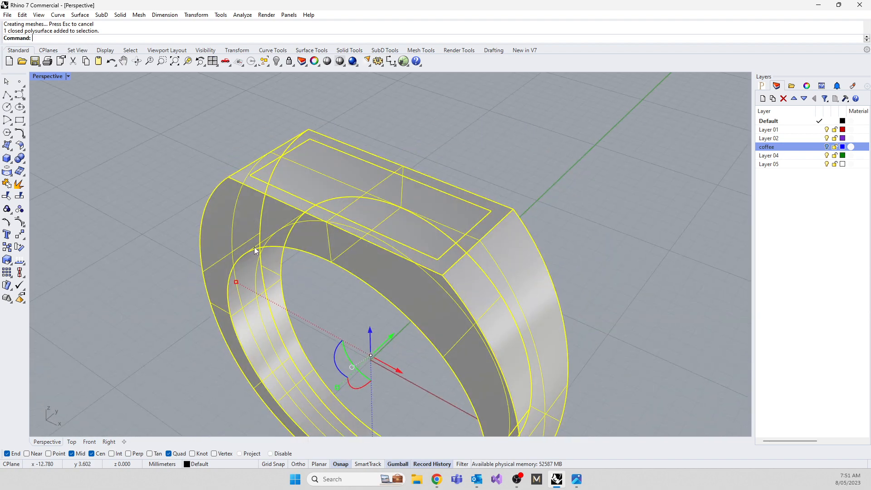
pyautogui.hotkey('ctrl', 'z')
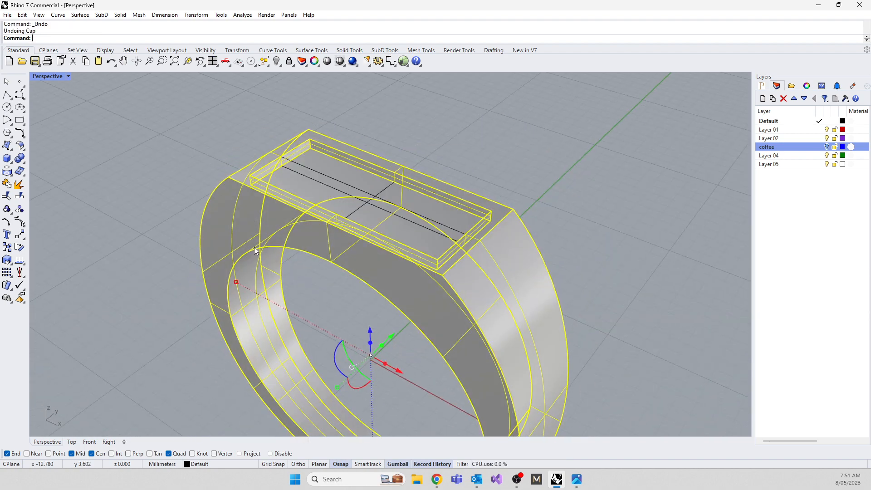
pyautogui.click(88, 157)
# Join the recess floor with the adjacent long recess wall, accepting the break in history.
pyautogui.scroll(3, 291, 165)
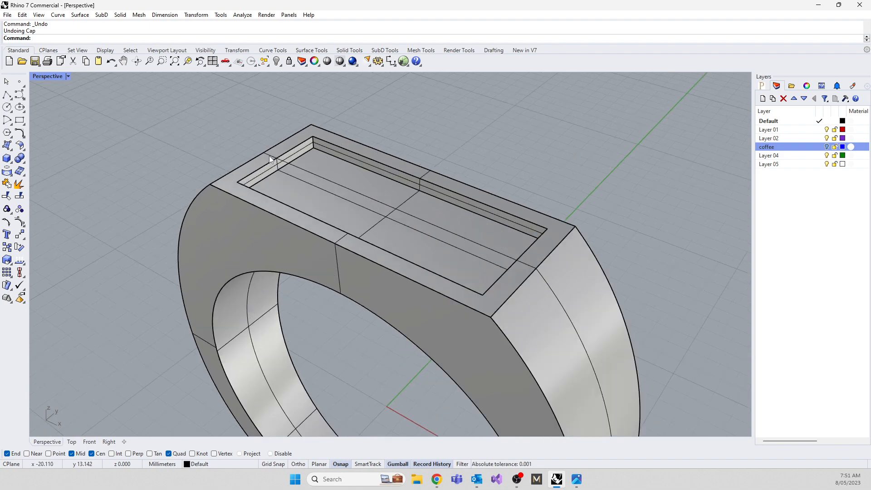
pyautogui.click(269, 171)
pyautogui.click(314, 204)
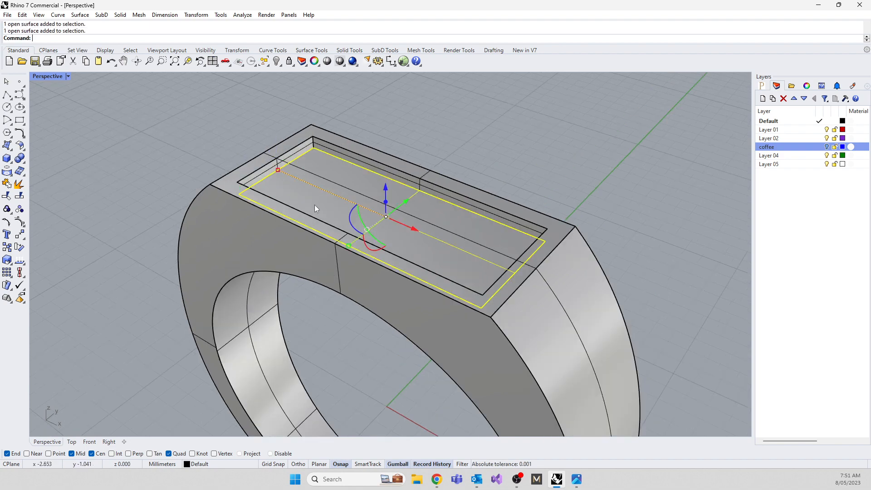
pyautogui.moveTo(314, 206); pyautogui.dragTo(497, 135, button='right')
pyautogui.scroll(5, 504, 212)
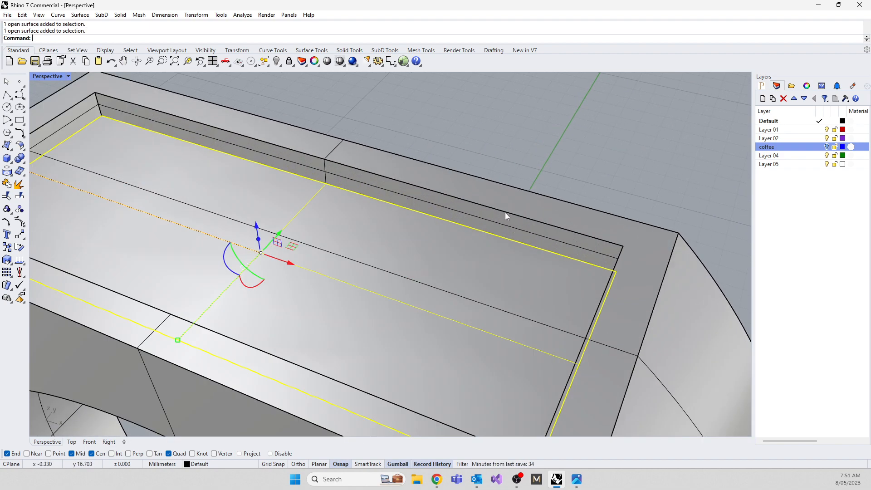
pyautogui.click(488, 217)
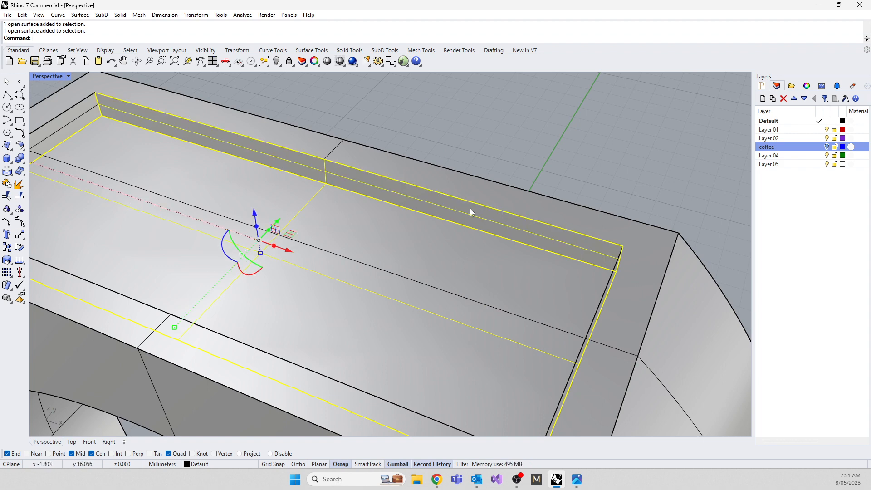
pyautogui.write('Join')
pyautogui.press('Return')
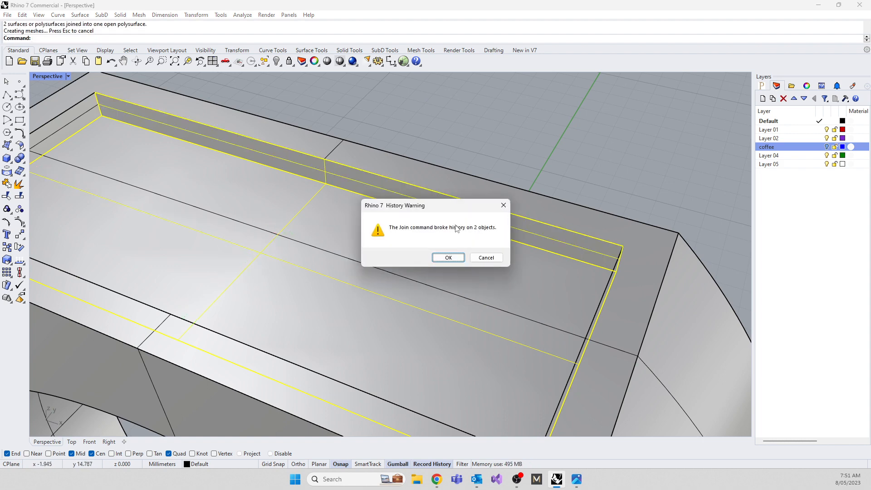
pyautogui.click(447, 257)
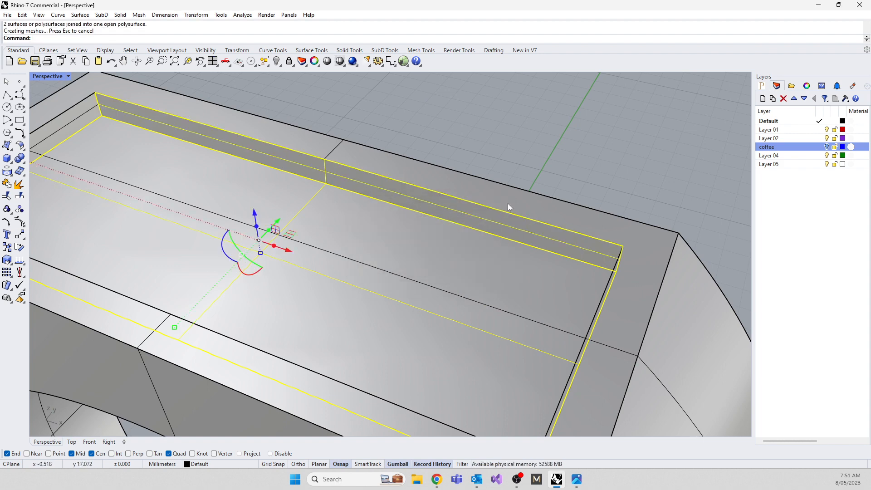
# Join the ring body to the combined recess floor and long wall.
pyautogui.click(507, 207)
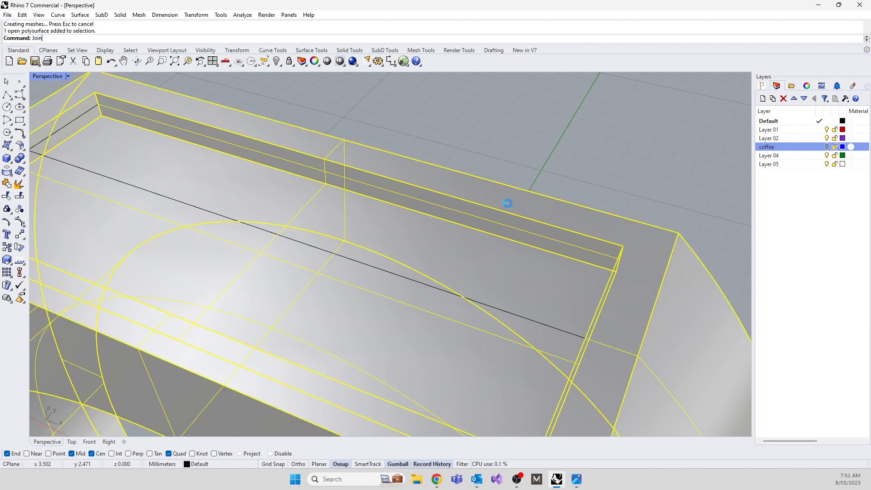
pyautogui.press('Return')
pyautogui.click(444, 256)
# Join one short end wall and the other long wall of the recess to the ring, accepting the break in history.
pyautogui.scroll(-8, 402, 249)
pyautogui.moveTo(402, 250); pyautogui.dragTo(529, 176, button='right')
pyautogui.scroll(8, 458, 204)
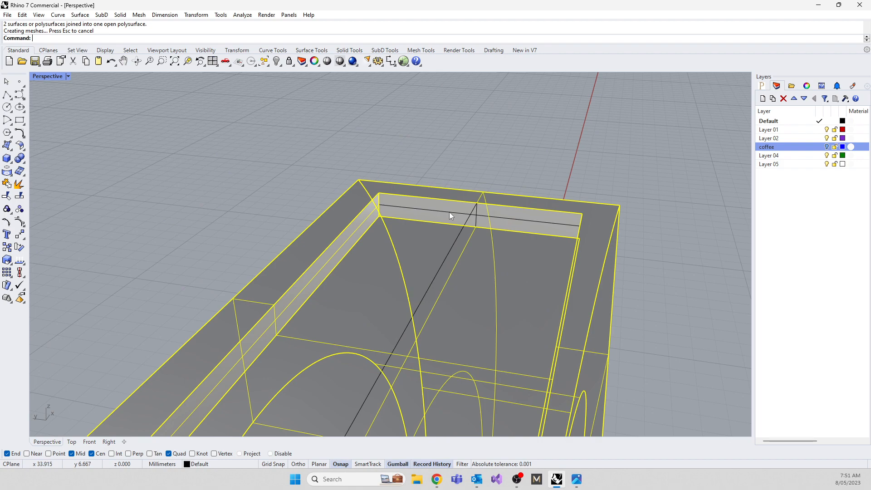
pyautogui.keyDown('shift'); pyautogui.click(449, 212); pyautogui.keyUp('shift')
pyautogui.moveTo(363, 290); pyautogui.dragTo(512, 277, button='right')
pyautogui.keyDown('shift'); pyautogui.click(454, 167); pyautogui.keyUp('shift')
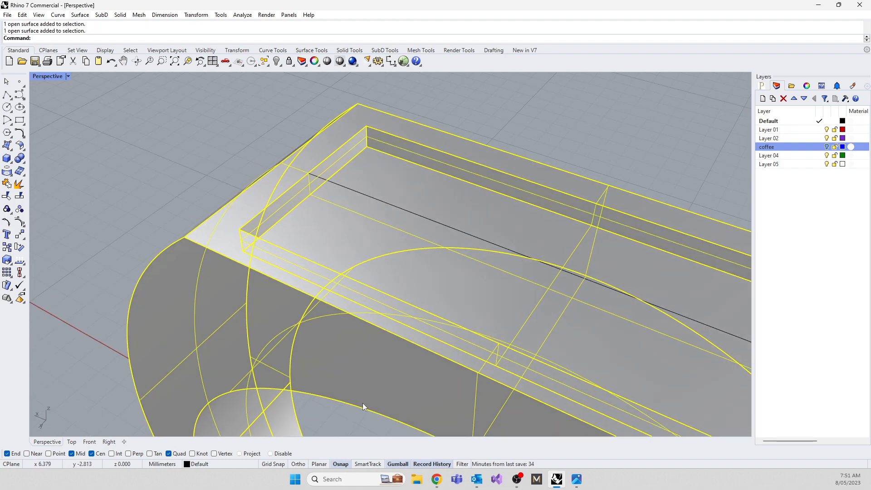
pyautogui.press('Return')
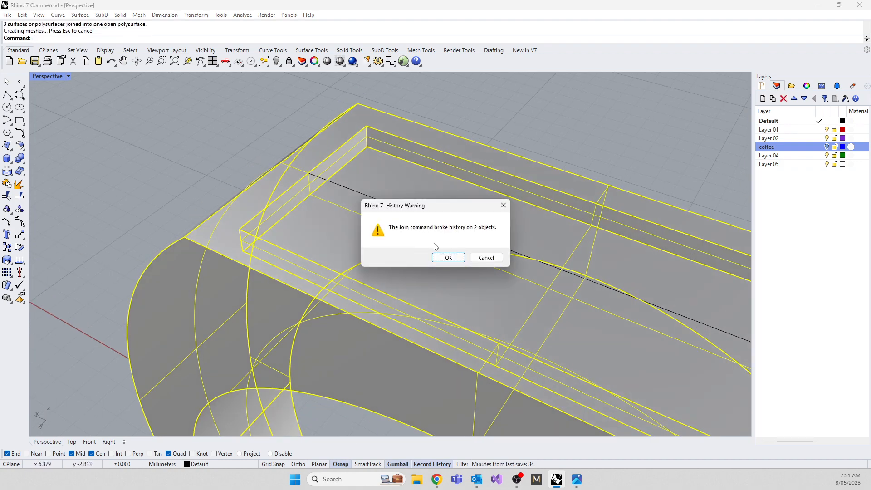
pyautogui.click(448, 257)
# Join the last short end wall of the recess to the ring, accepting the break in history.
pyautogui.moveTo(448, 257); pyautogui.dragTo(535, 238, button='right')
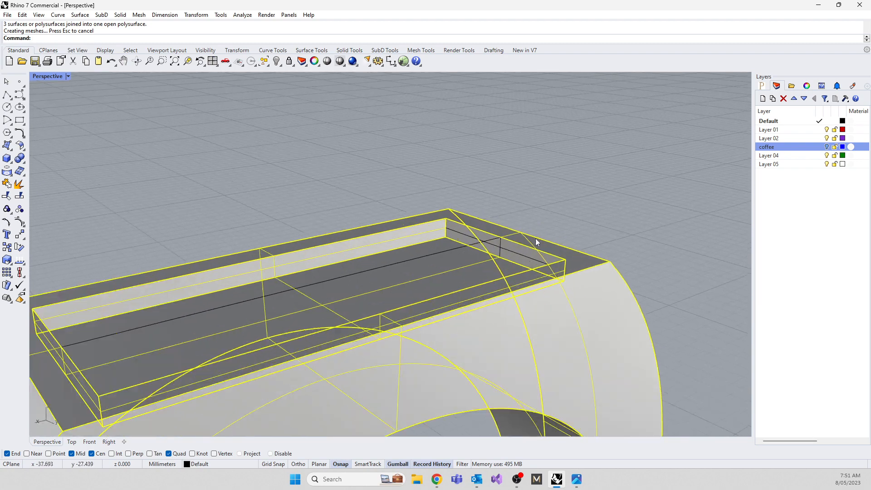
pyautogui.scroll(4, 521, 248)
pyautogui.click(507, 258)
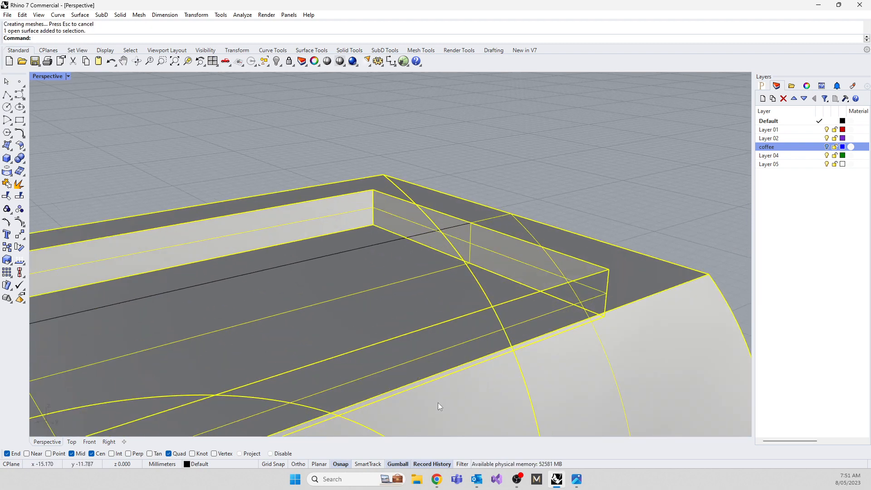
pyautogui.press('Return')
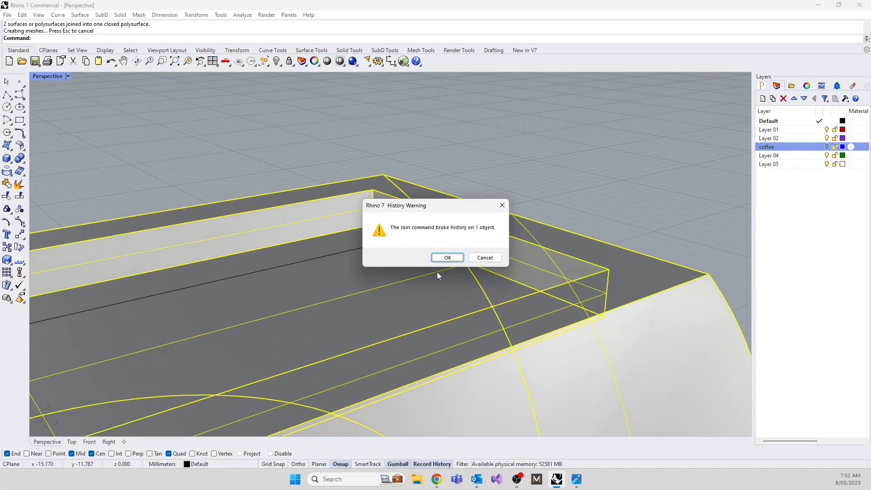
pyautogui.click(447, 257)
pyautogui.scroll(-4, 375, 219)
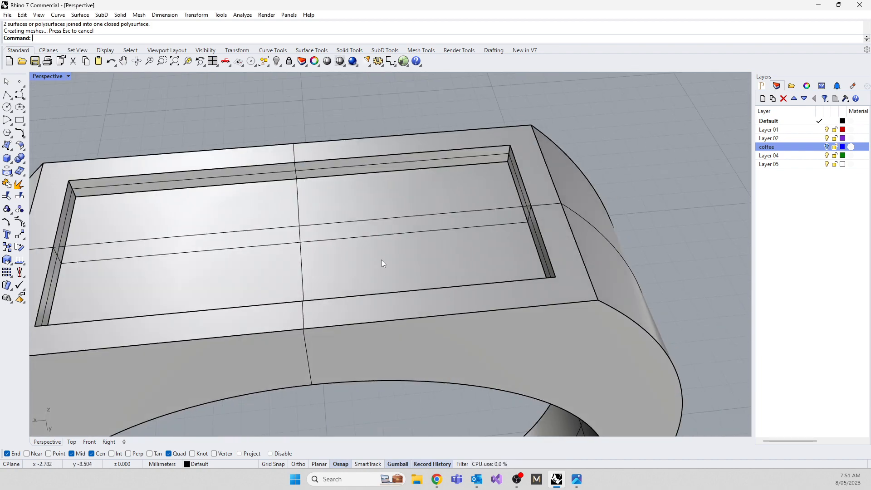
# Check the joined ring's object description with the What command to verify whether it is a closed solid polysurface.
pyautogui.click(381, 259)
pyautogui.scroll(-5, 381, 268)
pyautogui.write('W')
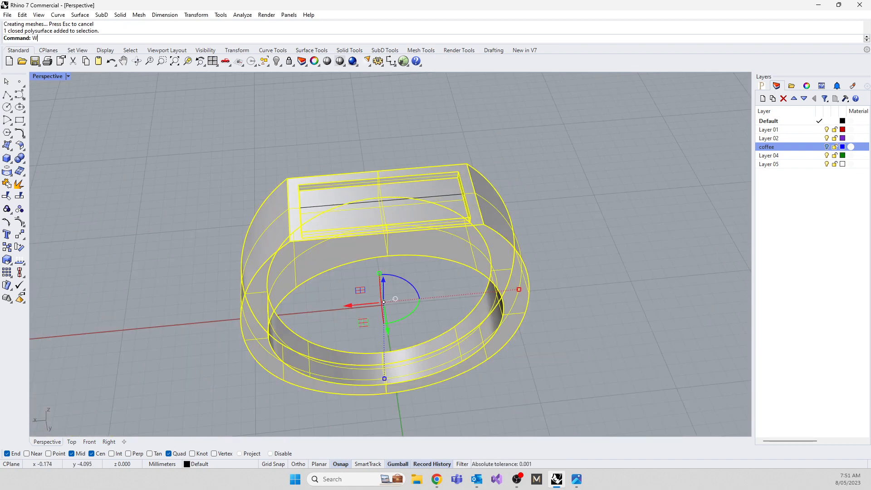
pyautogui.write('hat')
pyautogui.press('Return')
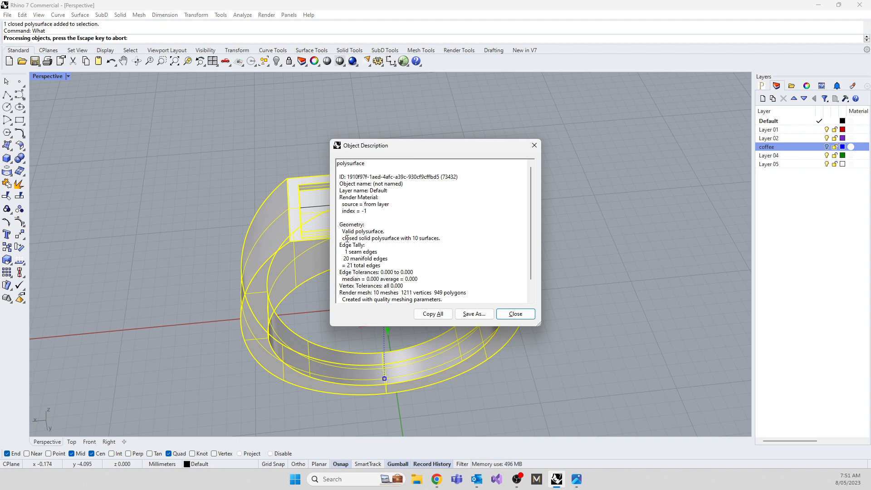
pyautogui.moveTo(343, 238); pyautogui.dragTo(452, 238)
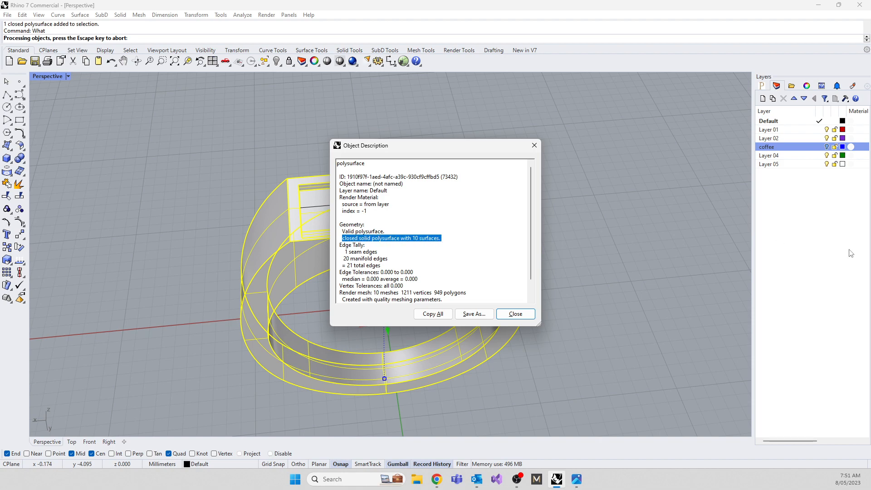
pyautogui.click(536, 145)
pyautogui.moveTo(384, 304); pyautogui.dragTo(361, 252, button='right')
pyautogui.click(208, 247)
# Start the FilletEdge command for rounding the edges of the ring.
pyautogui.scroll(-2, 199, 243)
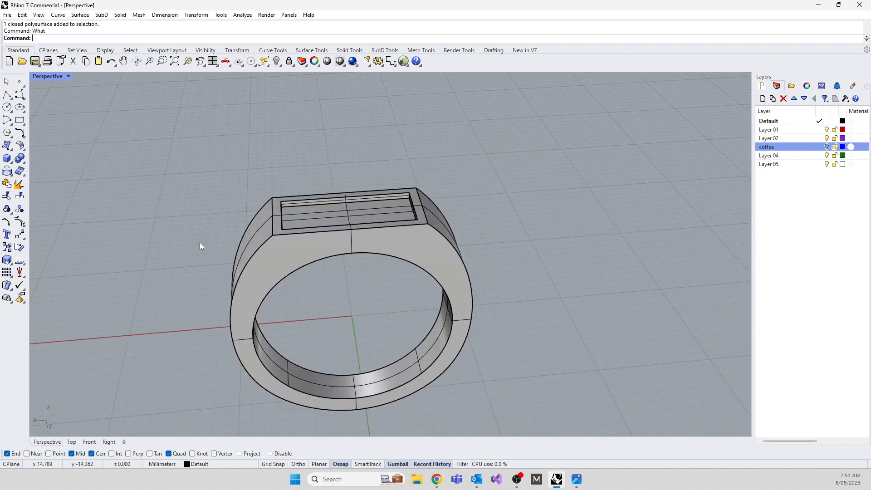
pyautogui.moveTo(200, 246); pyautogui.dragTo(359, 296, button='right')
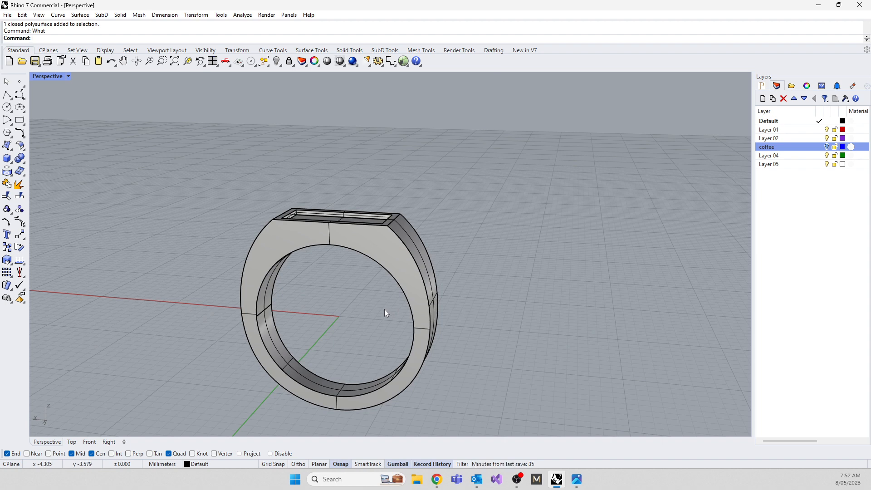
pyautogui.write('Fill')
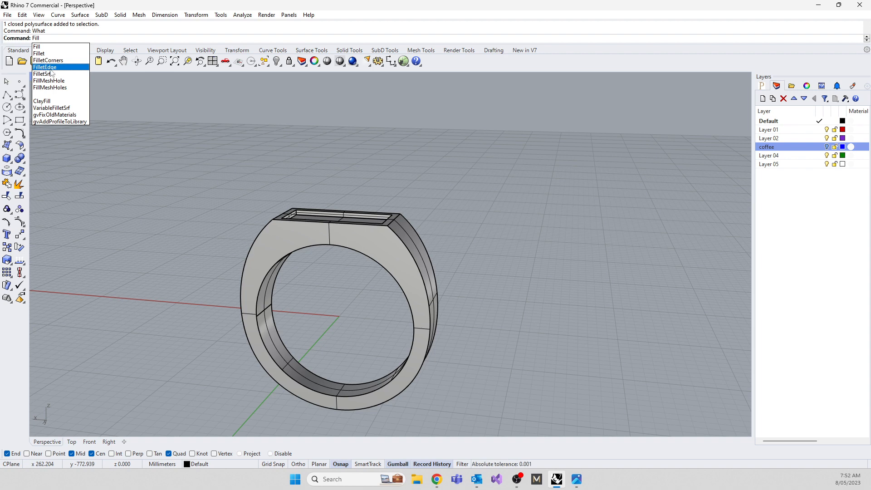
pyautogui.click(51, 68)
pyautogui.moveTo(397, 288); pyautogui.dragTo(336, 333, button='right')
pyautogui.scroll(5, 428, 243)
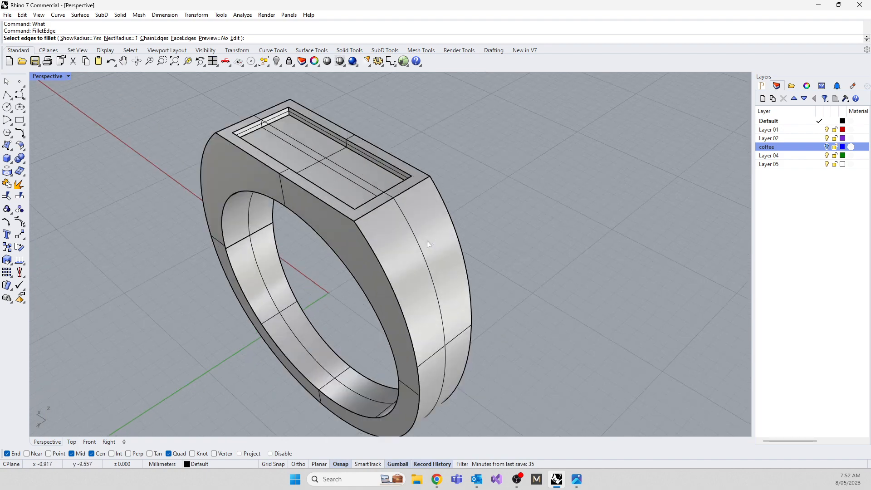
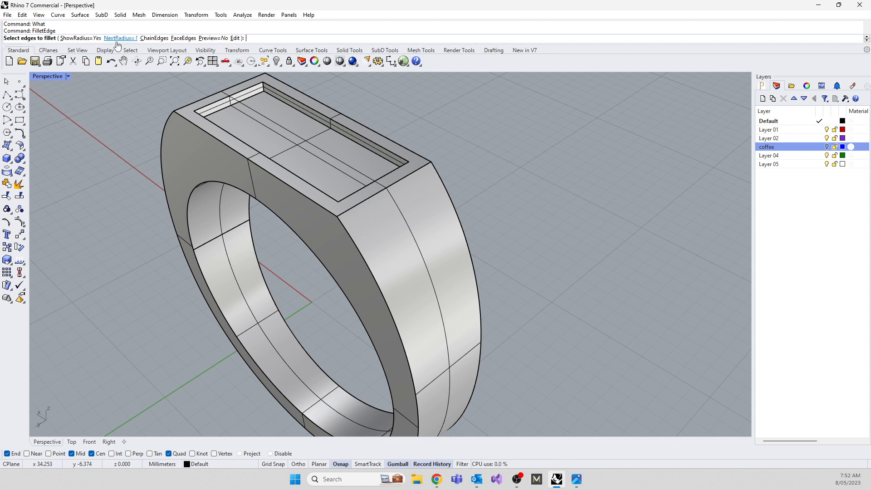
# Set the fillet radius to 0.25 mm and select the ring's outer edges on one side face and both finger-hole edges.
pyautogui.write('0.25')
pyautogui.press('Return')
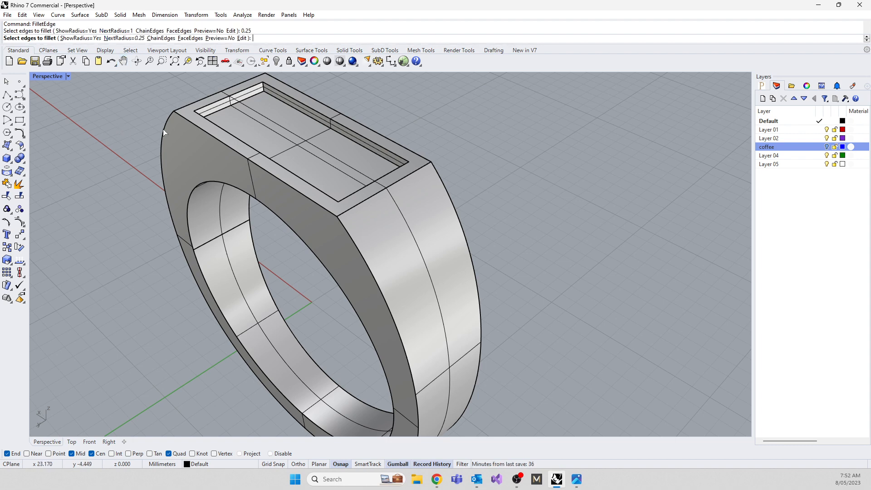
pyautogui.click(250, 212)
pyautogui.click(321, 206)
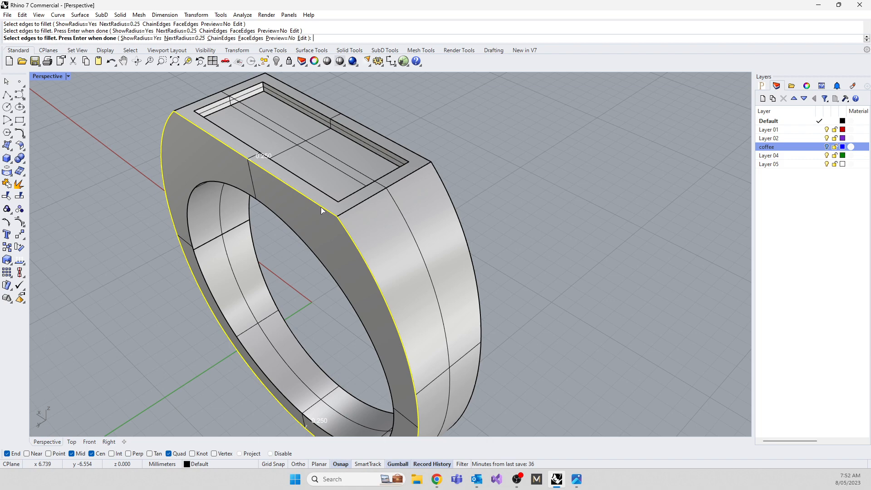
pyautogui.click(303, 246)
pyautogui.click(274, 293)
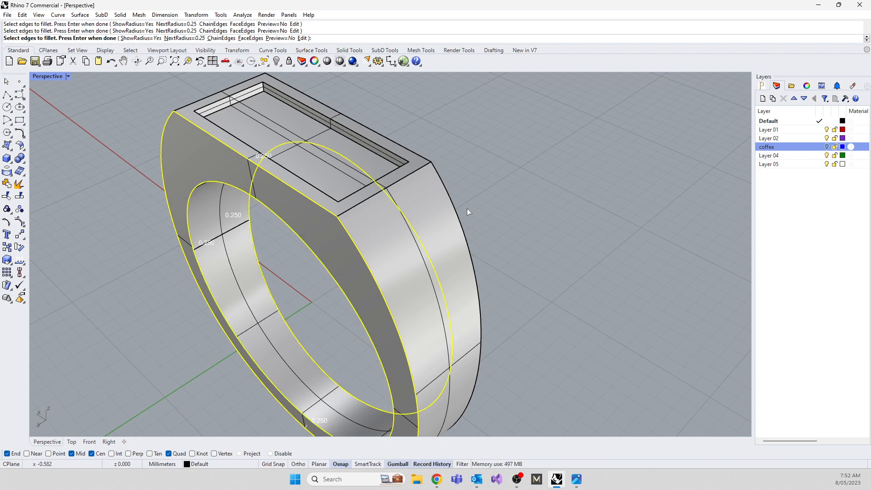
# Add the opposite side face's outer edges and the short edges of the flat top, and apply the 0.25 mm fillet.
pyautogui.moveTo(432, 252); pyautogui.dragTo(483, 332, button='right')
pyautogui.click(463, 305)
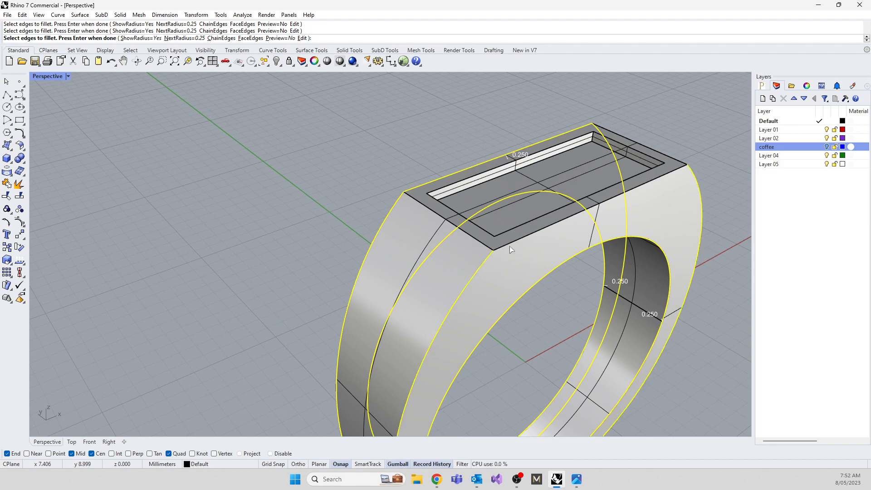
pyautogui.click(575, 213)
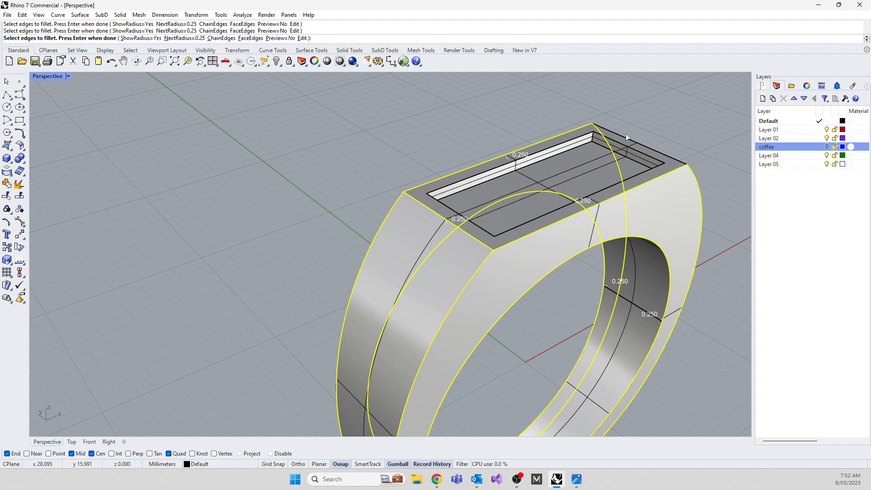
pyautogui.scroll(-5, 476, 291)
pyautogui.moveTo(477, 290); pyautogui.dragTo(483, 265, button='right')
pyautogui.press('Return')
pyautogui.press('Return')
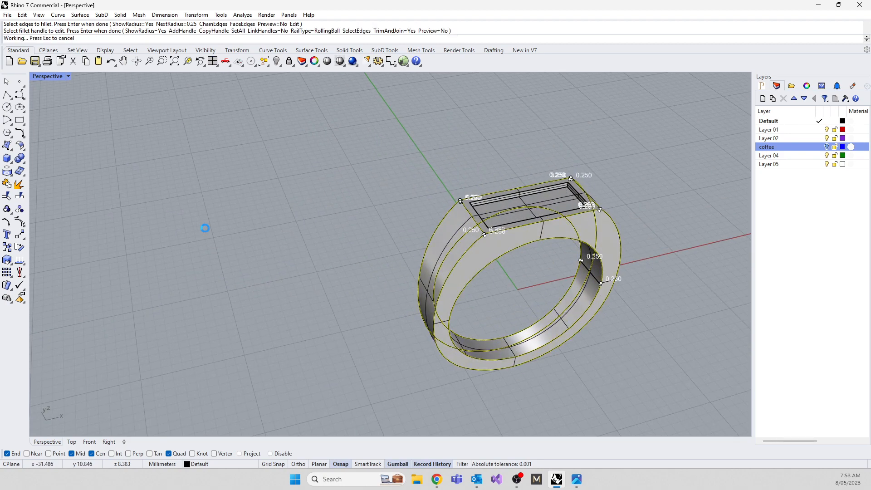
# Switch the perspective view to Rendered display mode and inspect the filleted ring from several angles.
pyautogui.scroll(6, 653, 204)
pyautogui.scroll(-5, 568, 219)
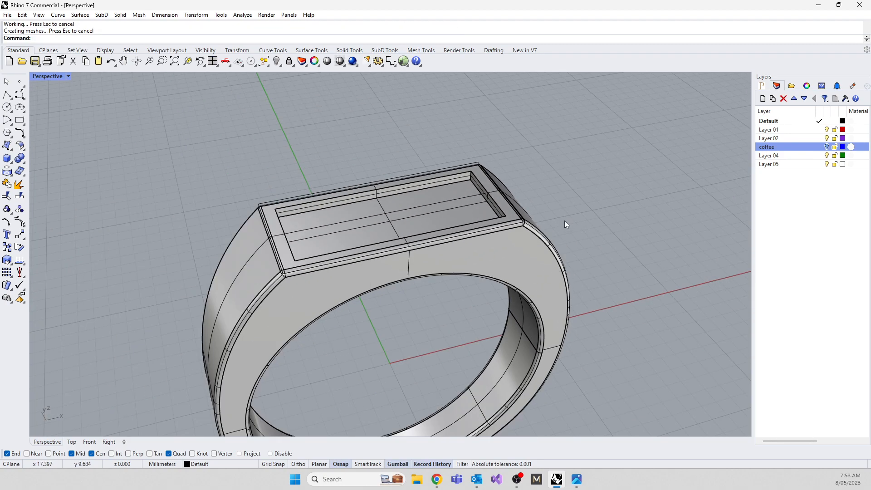
pyautogui.moveTo(564, 220); pyautogui.dragTo(313, 251, button='right')
pyautogui.scroll(5, 438, 292)
pyautogui.click(42, 79)
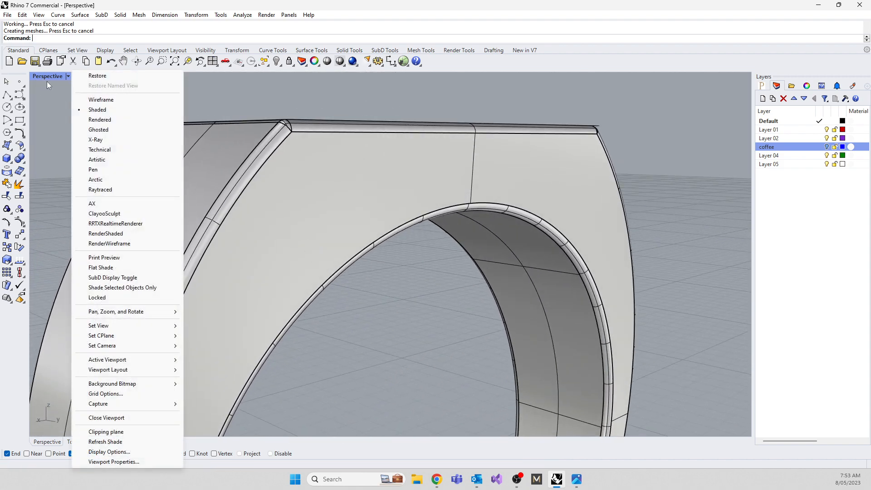
pyautogui.click(98, 120)
pyautogui.scroll(-3, 402, 185)
pyautogui.moveTo(402, 186); pyautogui.dragTo(406, 252, button='right')
pyautogui.moveTo(326, 300); pyautogui.dragTo(544, 290, button='right')
pyautogui.scroll(-5, 545, 290)
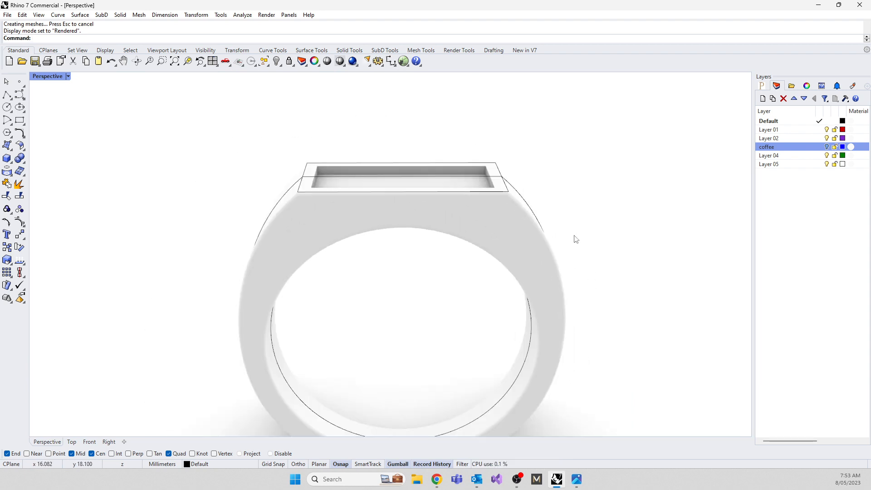
pyautogui.moveTo(525, 321); pyautogui.dragTo(472, 340, button='right')
pyautogui.scroll(2, 570, 314)
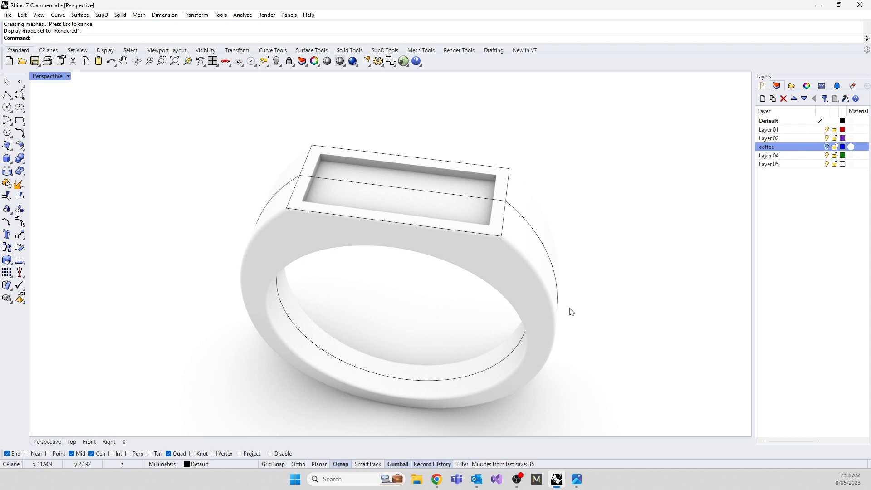
# Undo the ring's edge fillets and the last recess join, and clear the selection.
pyautogui.hotkey('ctrl', 'z')
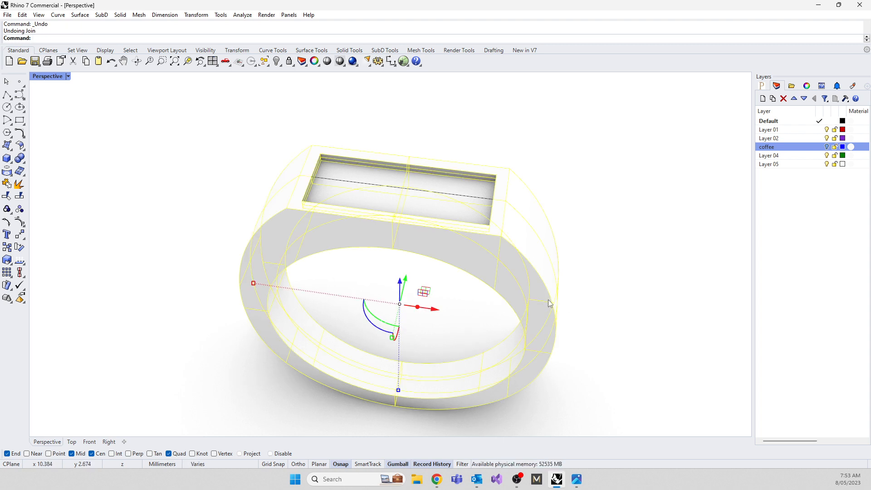
pyautogui.click(314, 328)
pyautogui.moveTo(314, 328); pyautogui.dragTo(204, 285, button='right')
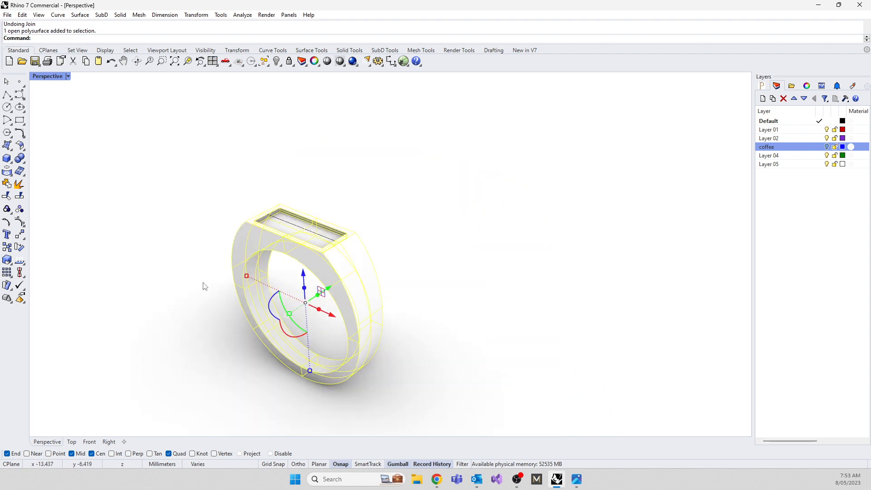
pyautogui.press('Escape')
# Fillet the finger-hole edge on one side face of the ring with FilletEdge at 0.25 mm radius.
pyautogui.scroll(5, 336, 382)
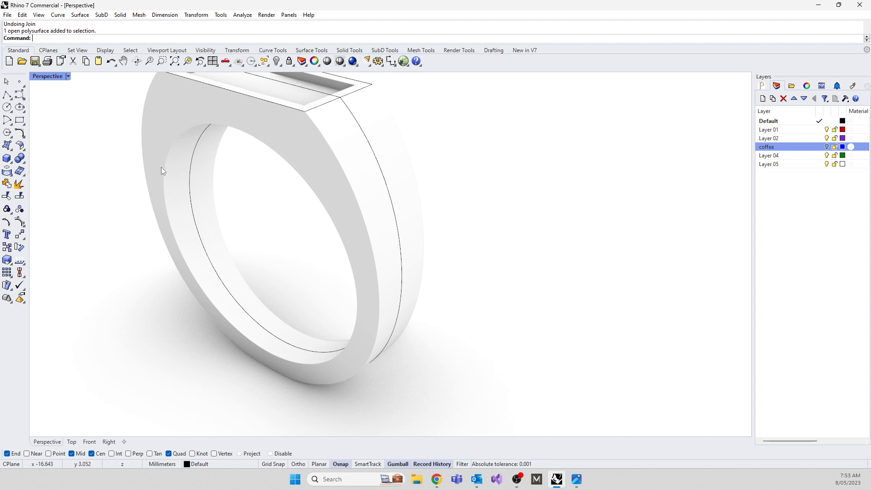
pyautogui.scroll(4, 353, 367)
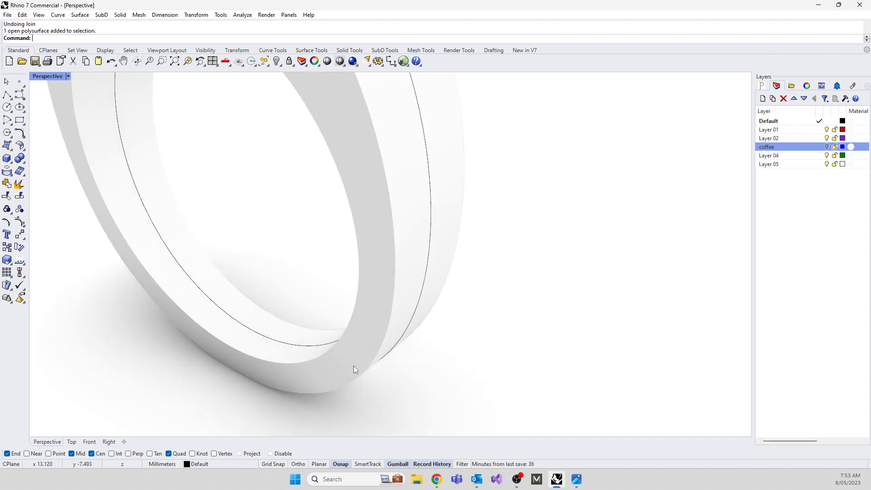
pyautogui.scroll(-4, 466, 333)
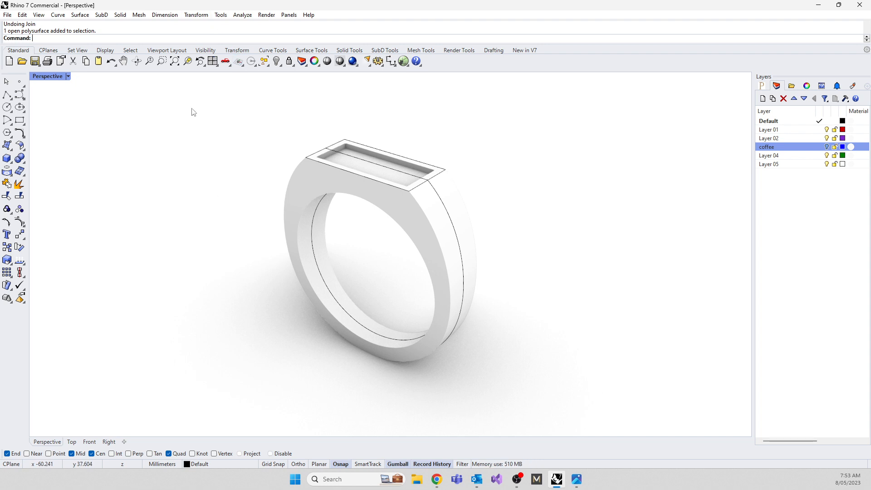
pyautogui.scroll(3, 305, 222)
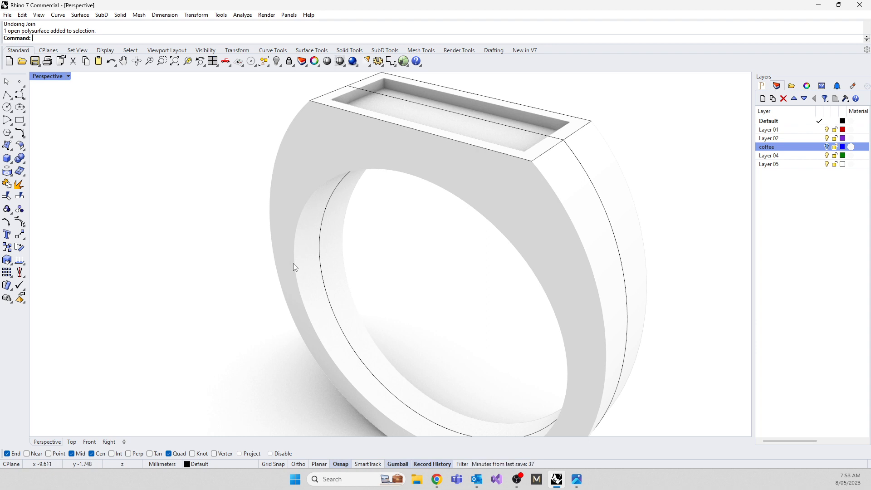
pyautogui.write('Fill')
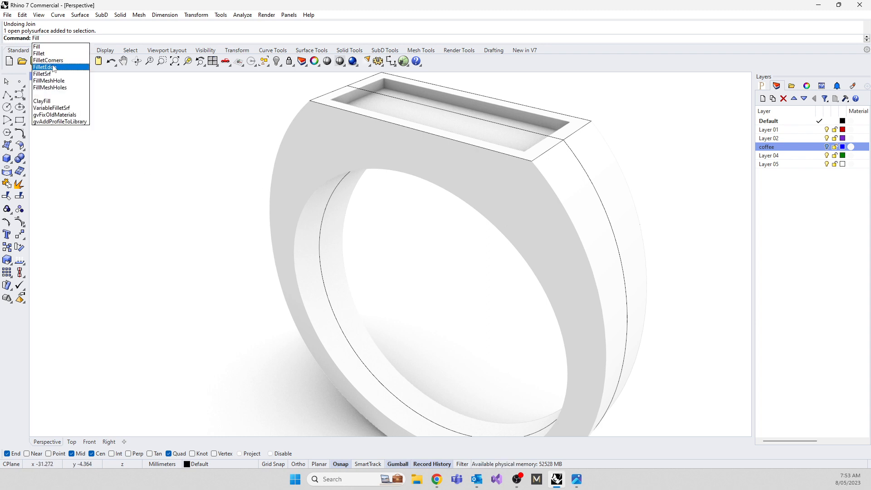
pyautogui.click(45, 68)
pyautogui.click(295, 272)
pyautogui.press('Return')
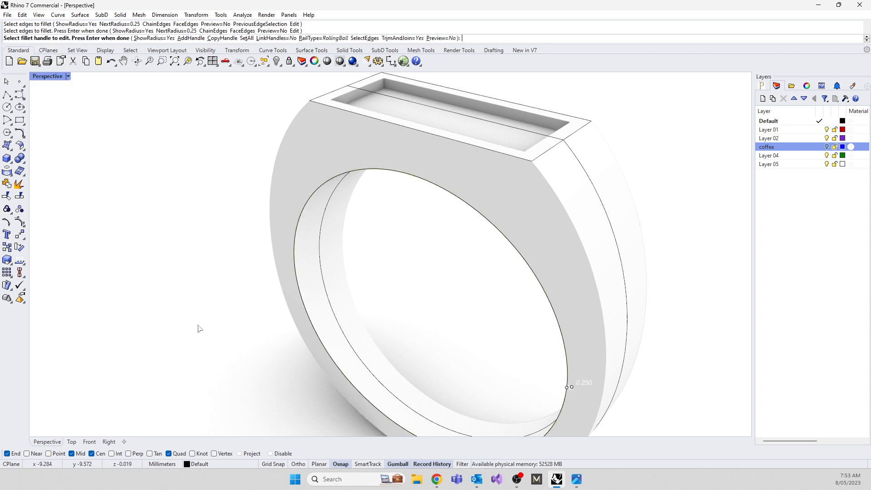
pyautogui.press('Return')
pyautogui.scroll(-3, 237, 298)
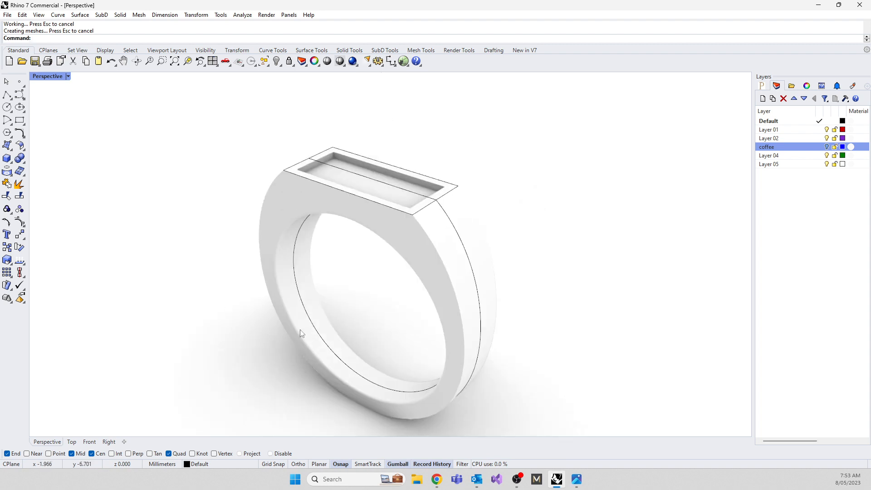
# Fillet the finger-hole edge on the opposite side face at 0.25 mm radius.
pyautogui.scroll(5, 298, 336)
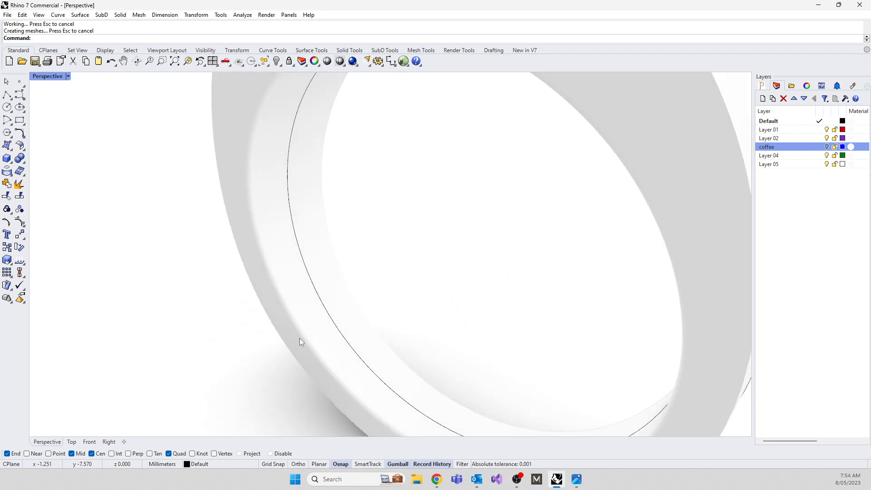
pyautogui.press('Return')
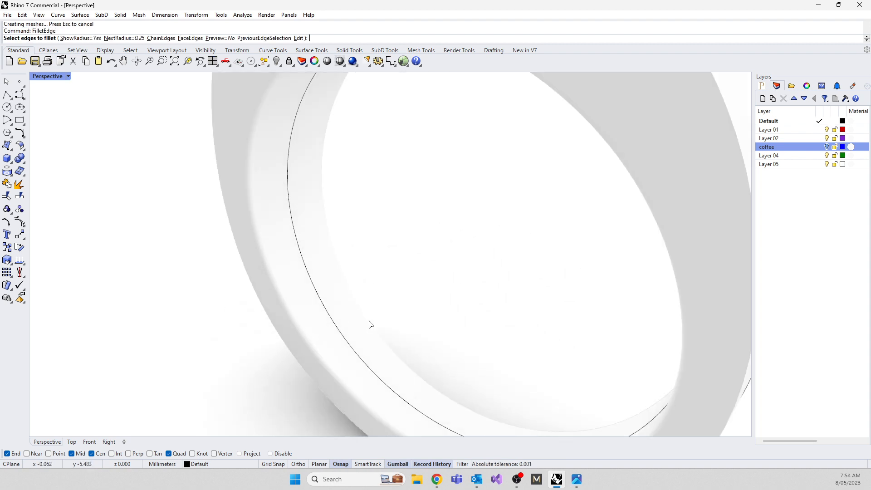
pyautogui.click(369, 323)
pyautogui.press('Return')
pyautogui.press('Return')
pyautogui.scroll(-5, 369, 325)
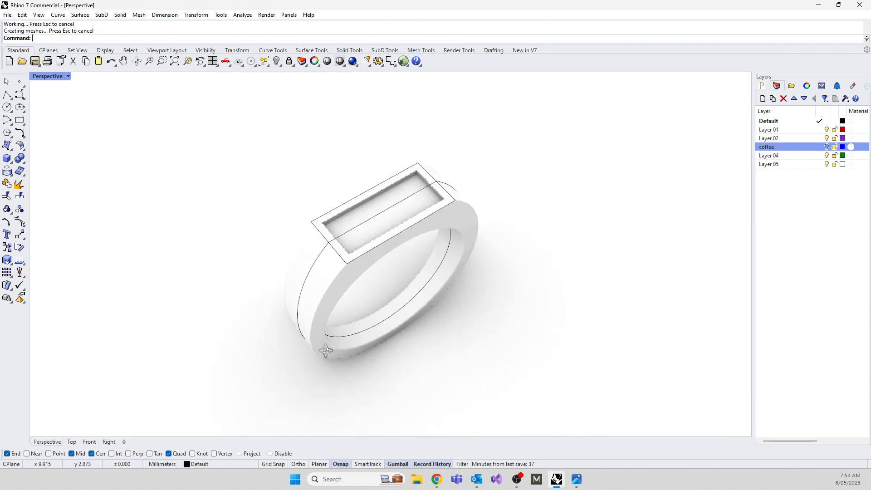
# Start another 0.25 mm edge fillet and select the curved outer edges of both side faces.
pyautogui.moveTo(325, 350); pyautogui.dragTo(317, 313, button='right')
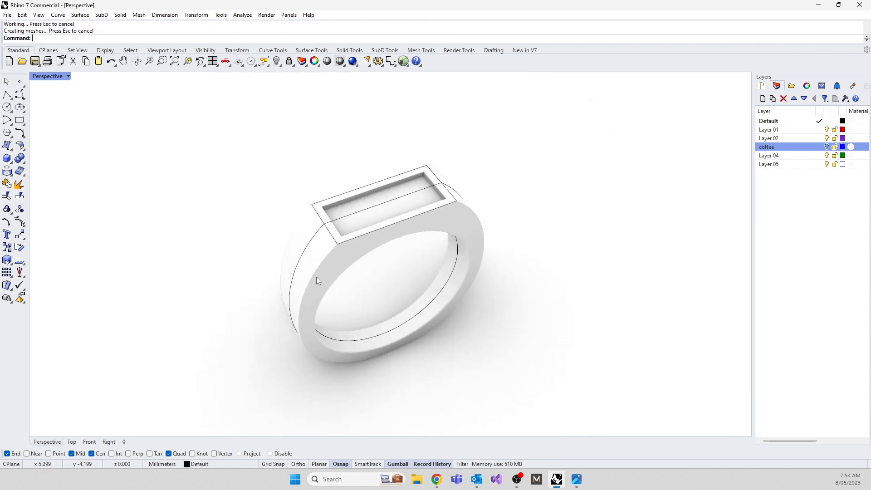
pyautogui.scroll(7, 322, 273)
pyautogui.press('Return')
pyautogui.click(319, 249)
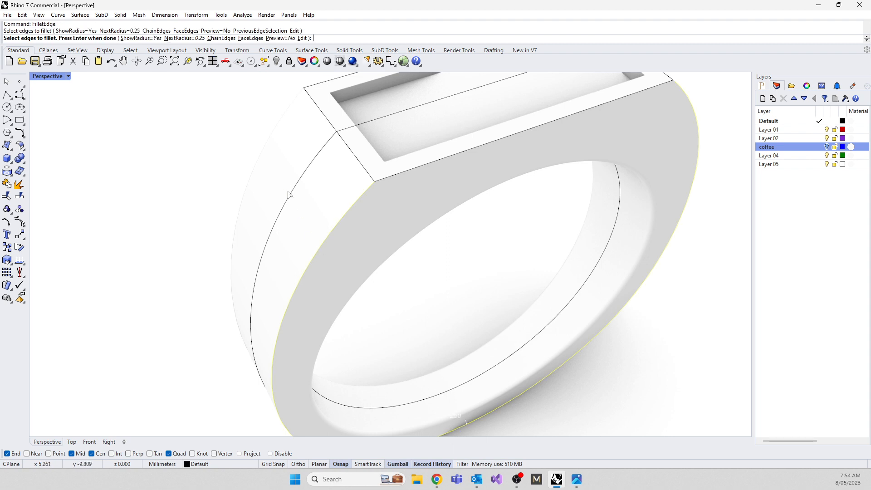
pyautogui.click(263, 158)
pyautogui.scroll(-5, 255, 205)
pyautogui.moveTo(255, 206); pyautogui.dragTo(330, 201, button='right')
pyautogui.scroll(6, 433, 202)
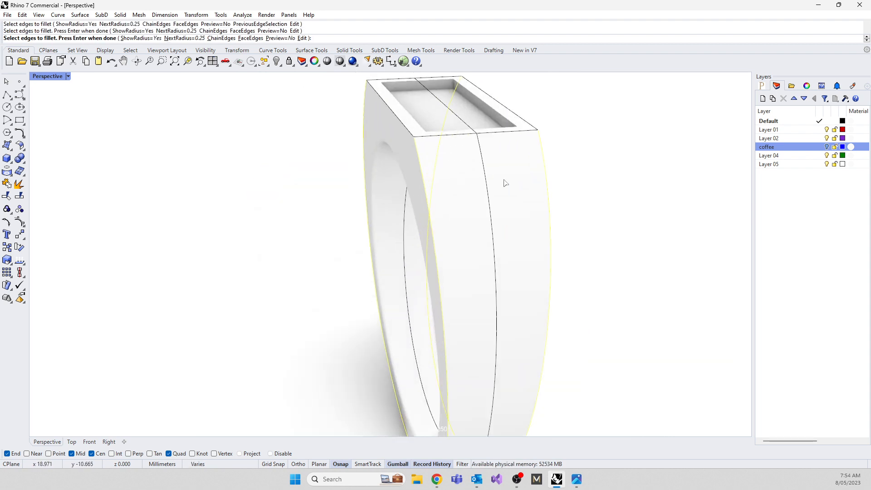
# Add the long and short outer edges of the flat top to the selection and apply the 0.25 mm fillet.
pyautogui.moveTo(449, 140); pyautogui.dragTo(475, 177, button='right')
pyautogui.click(431, 168)
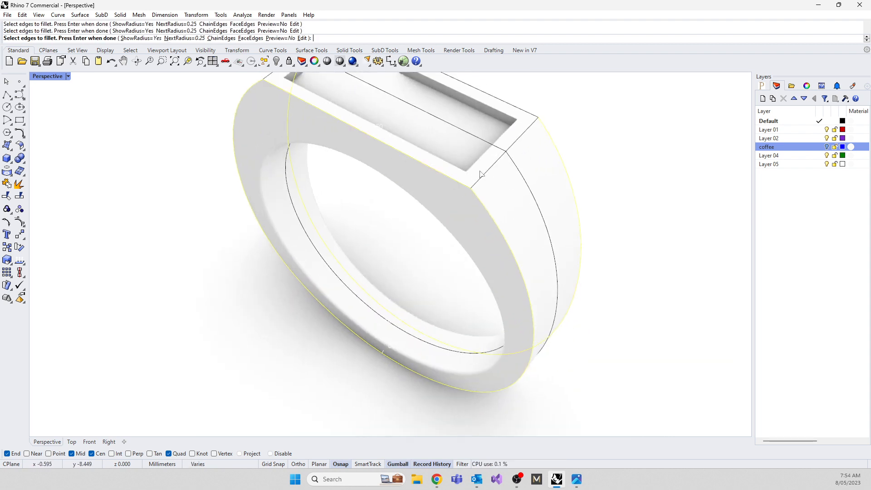
pyautogui.click(486, 179)
pyautogui.moveTo(514, 137); pyautogui.dragTo(526, 212, button='right')
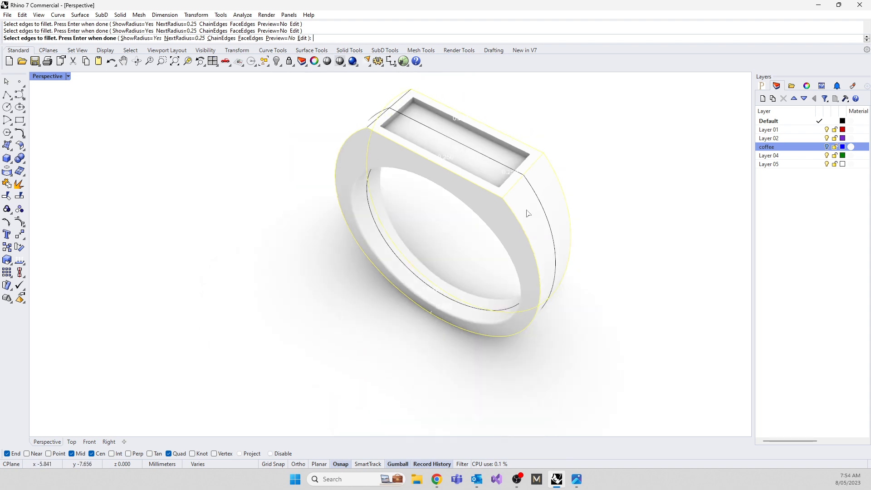
pyautogui.scroll(3, 392, 97)
pyautogui.scroll(-4, 341, 200)
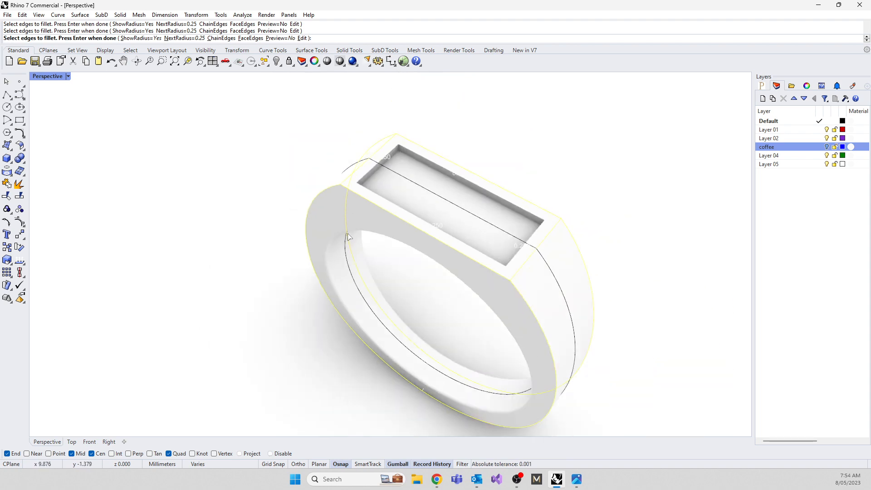
pyautogui.moveTo(341, 199); pyautogui.dragTo(308, 222, button='right')
pyautogui.press('Return')
pyautogui.press('Return')
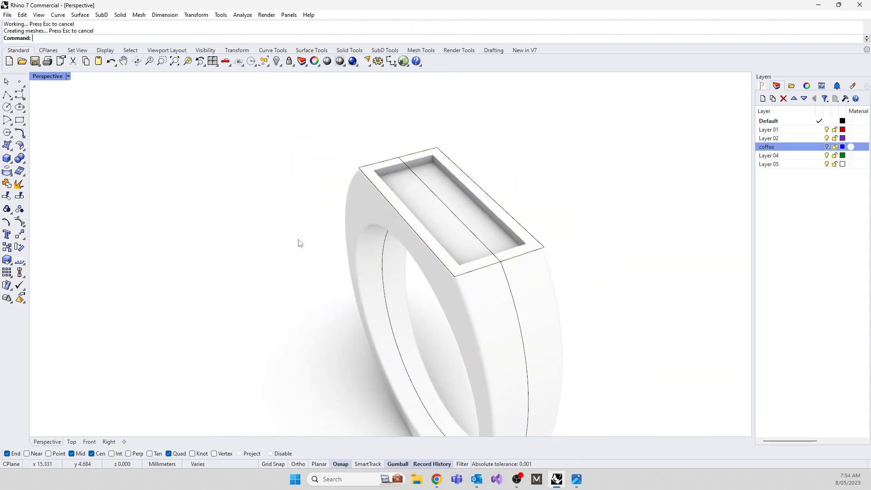
# Inspect the filleted ring and return the perspective view to Shaded display mode.
pyautogui.moveTo(482, 302); pyautogui.dragTo(495, 346, button='right')
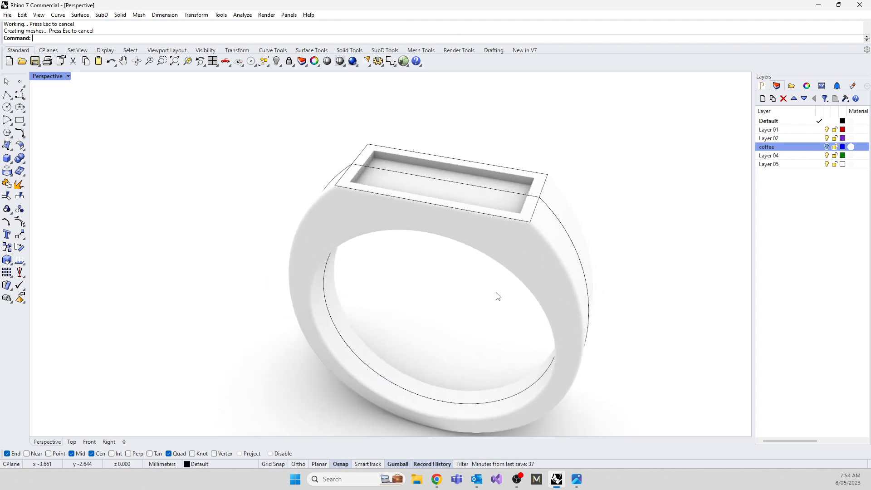
pyautogui.scroll(2, 592, 271)
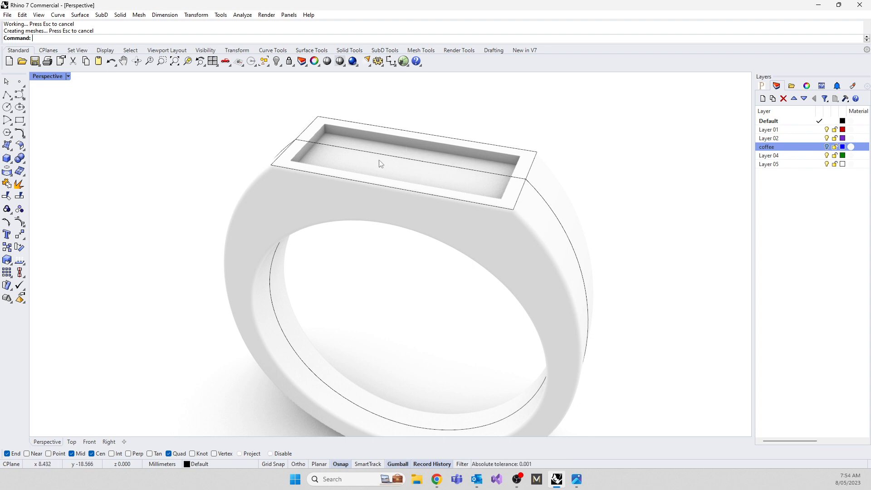
pyautogui.click(46, 76)
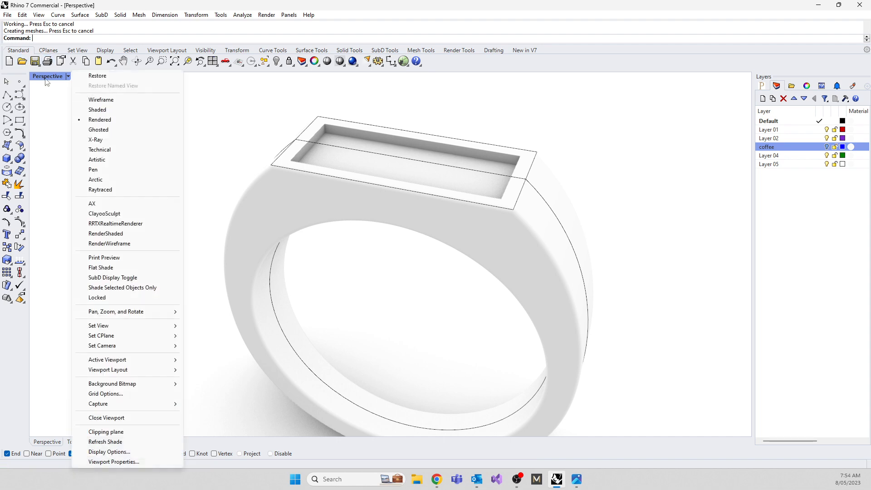
pyautogui.click(99, 110)
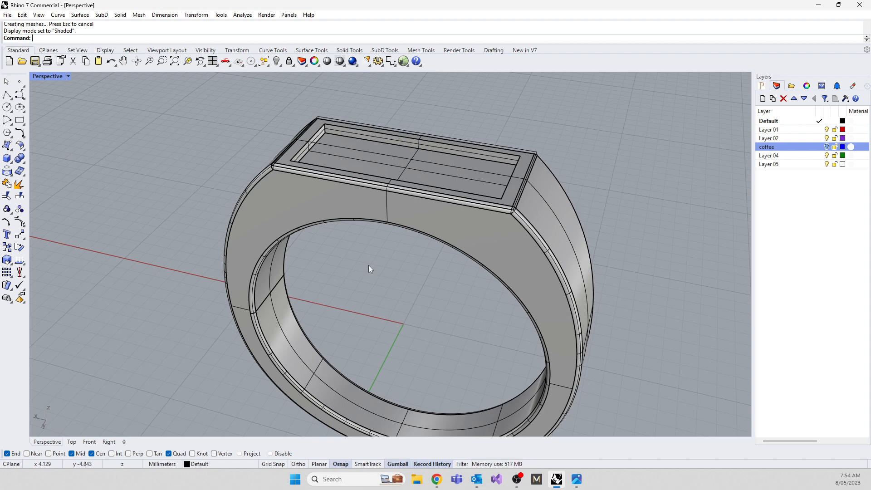
# Select all curves in the model and move them to the coffee layer.
pyautogui.write('Sel')
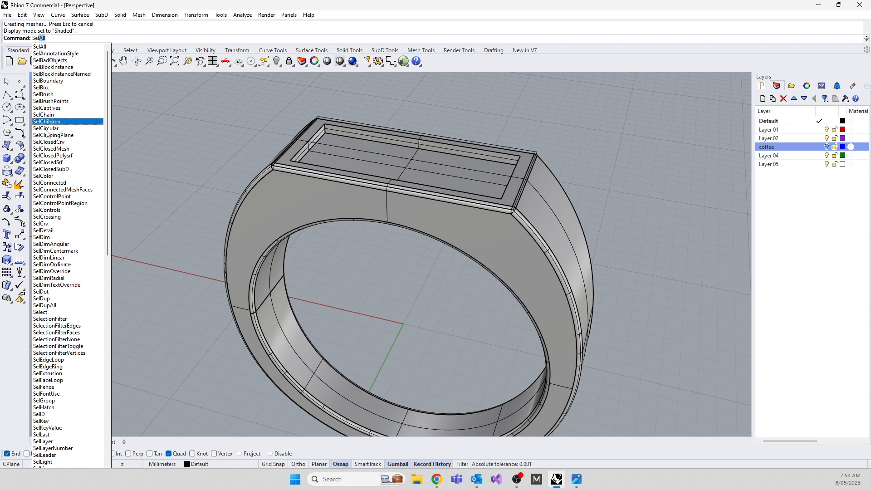
pyautogui.click(41, 224)
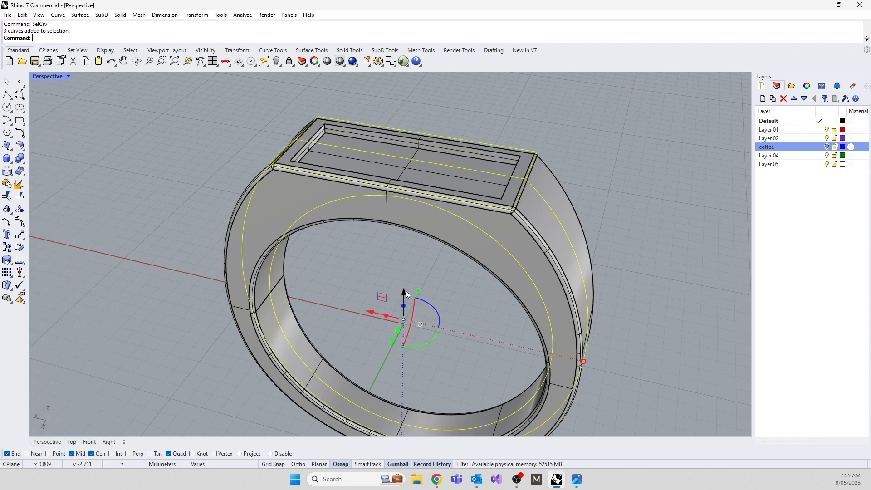
pyautogui.rightClick(772, 150)
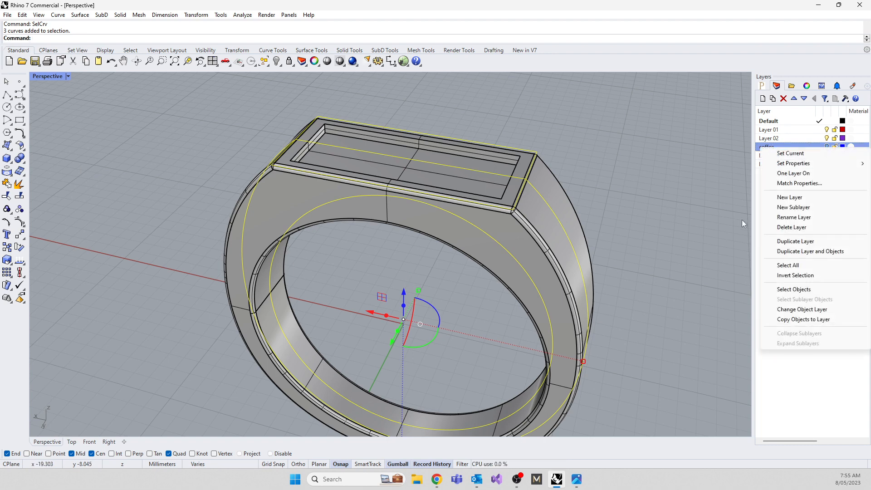
pyautogui.click(803, 310)
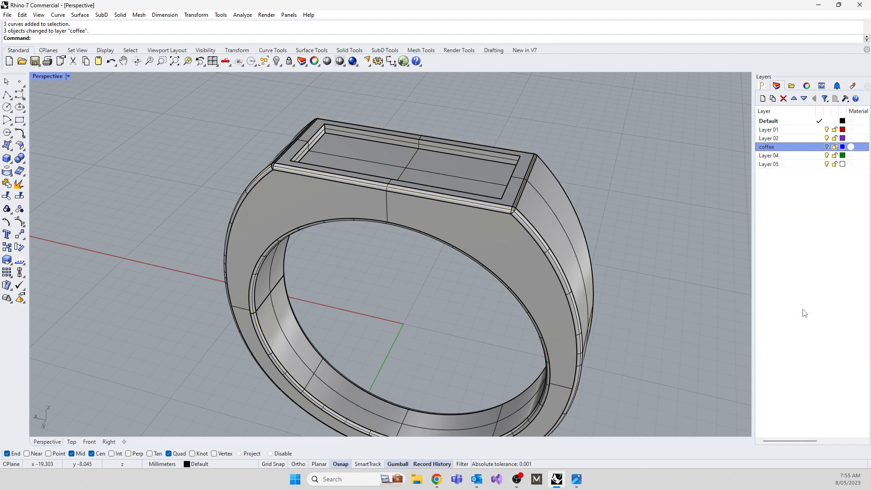
# Show the coffee layer briefly to check the construction curves on it, and hide the layer again.
pyautogui.click(826, 148)
pyautogui.click(826, 148)
pyautogui.click(826, 148)
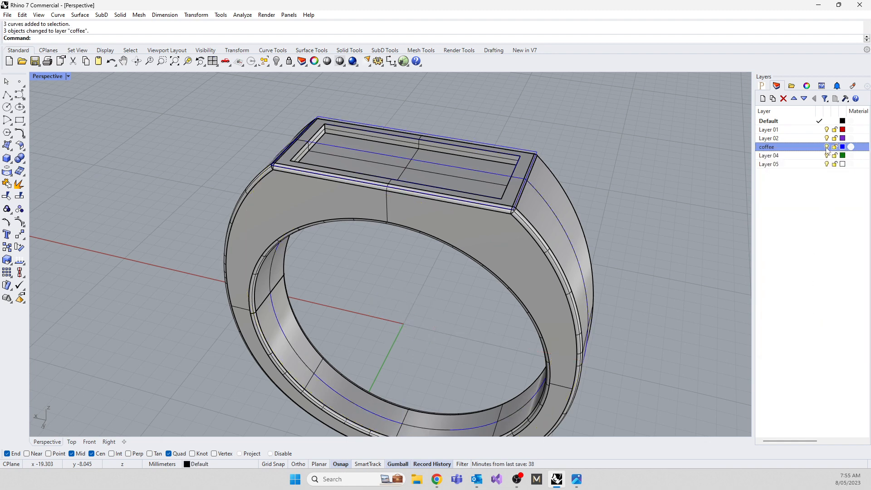
pyautogui.click(826, 147)
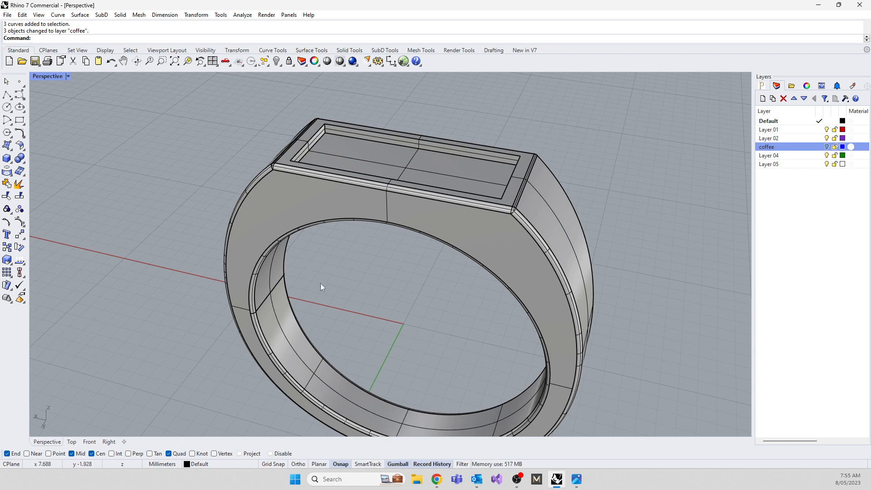
# Inspect the ring's flat top, recess and filleted edges from several angles in the perspective view.
pyautogui.scroll(-6, 347, 289)
pyautogui.moveTo(394, 303); pyautogui.dragTo(405, 286, button='right')
pyautogui.moveTo(344, 222); pyautogui.dragTo(342, 249, button='right')
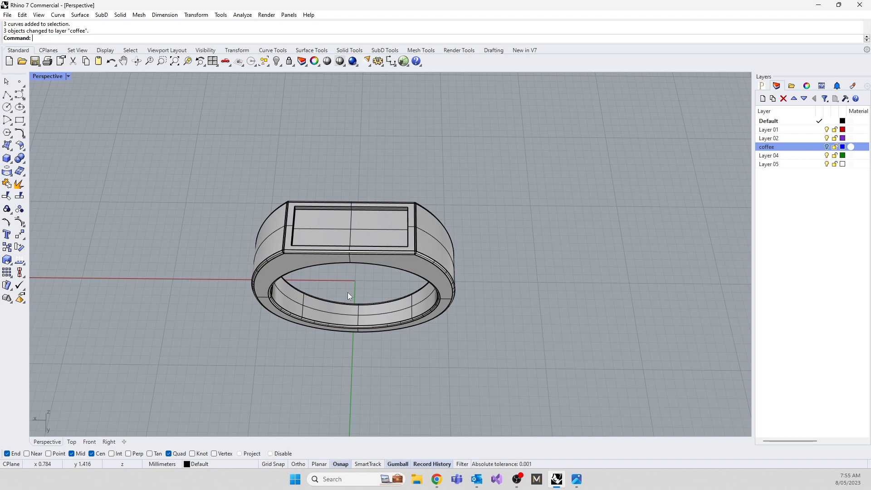
pyautogui.moveTo(347, 292); pyautogui.dragTo(346, 258, button='right')
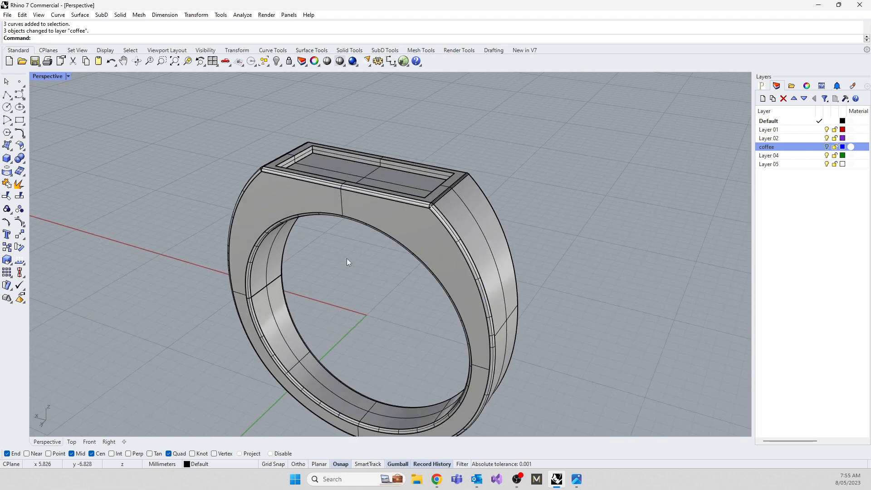
pyautogui.click(391, 221)
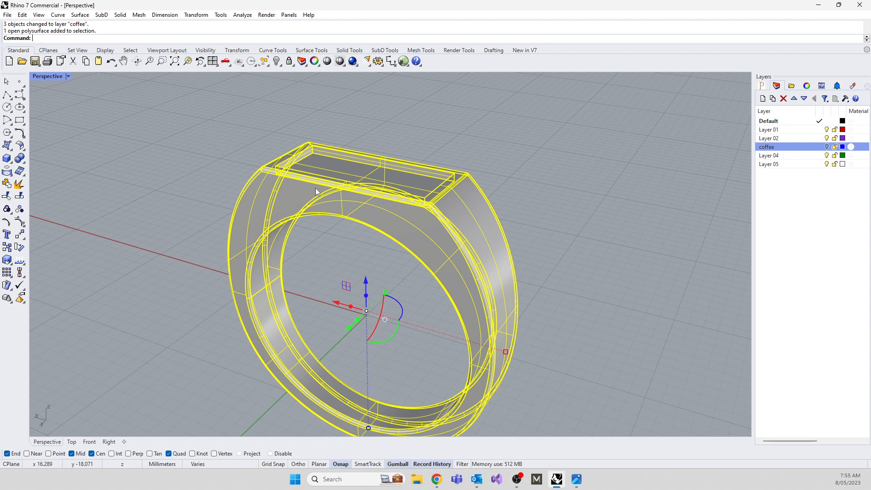
pyautogui.click(204, 219)
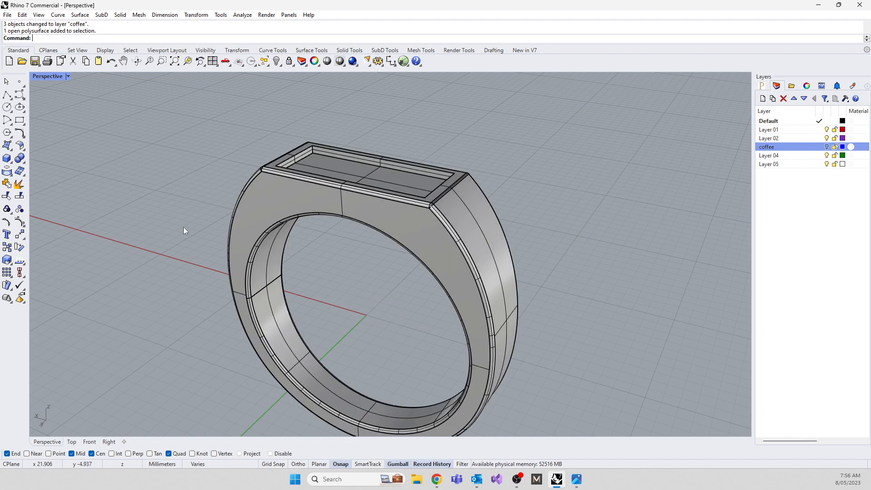
pyautogui.moveTo(166, 209); pyautogui.dragTo(186, 245, button='right')
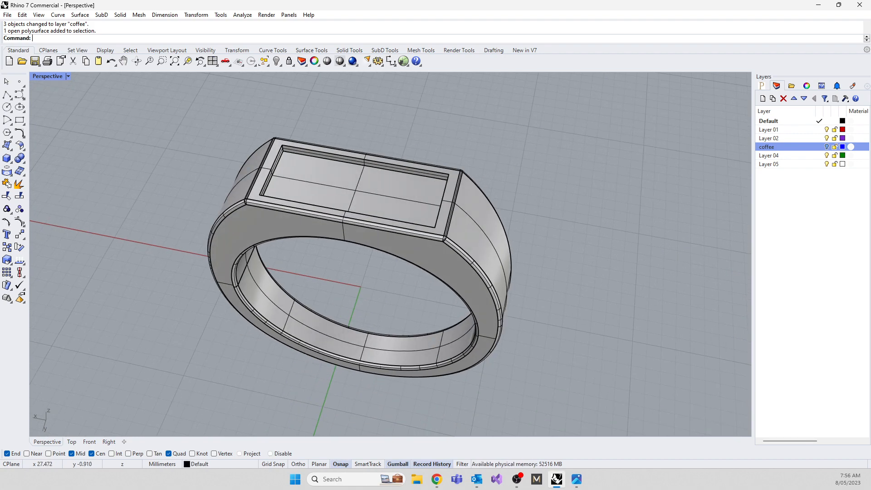
# Bring up Chrome's seamless zbrush alpha results, and return to Rhino to view the ring's recessed top up close.
pyautogui.click(436, 479)
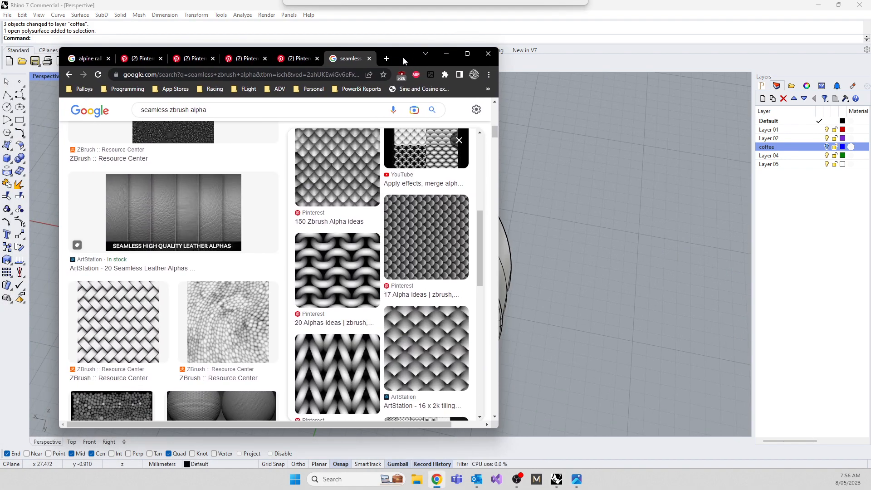
pyautogui.moveTo(402, 57); pyautogui.dragTo(402, 52)
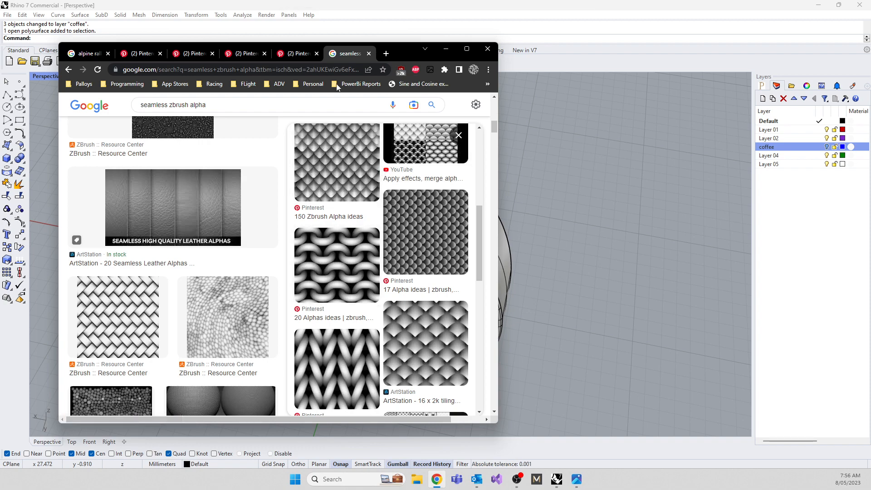
pyautogui.moveTo(407, 54); pyautogui.dragTo(187, 61)
pyautogui.moveTo(408, 227); pyautogui.dragTo(523, 187, button='right')
pyautogui.scroll(6, 436, 212)
pyautogui.scroll(-6, 567, 241)
pyautogui.scroll(5, 488, 234)
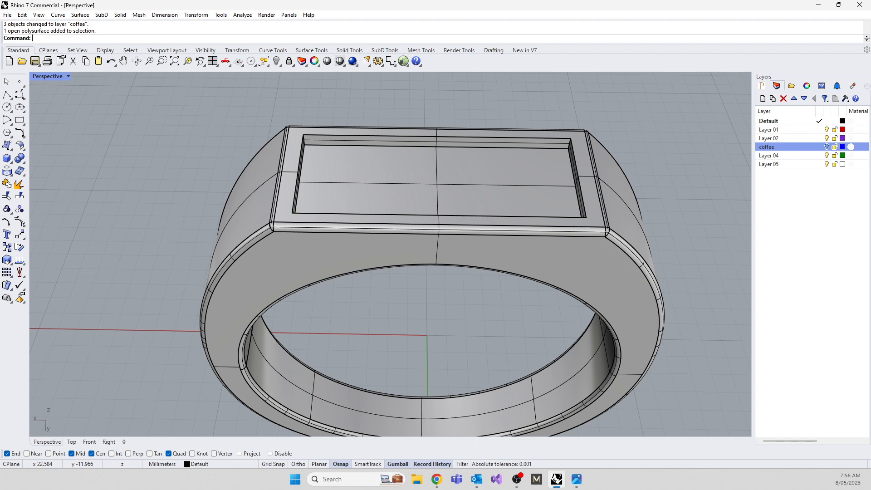
# Switch to Chrome and close the Pinterest and seamless zbrush alpha tabs, keeping only the alpine rally search tab.
pyautogui.hotkey('alt', 'Tab')
pyautogui.moveTo(190, 64); pyautogui.dragTo(490, 70)
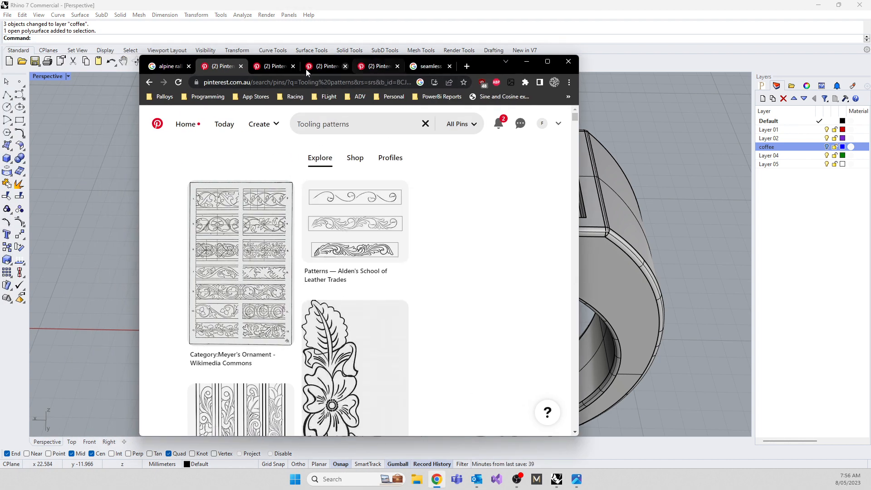
pyautogui.click(448, 68)
pyautogui.click(447, 67)
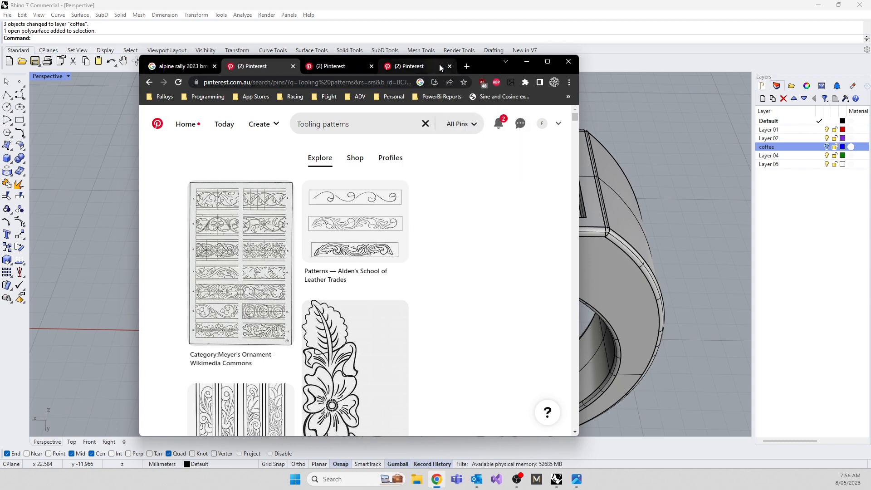
pyautogui.click(450, 66)
pyautogui.click(449, 67)
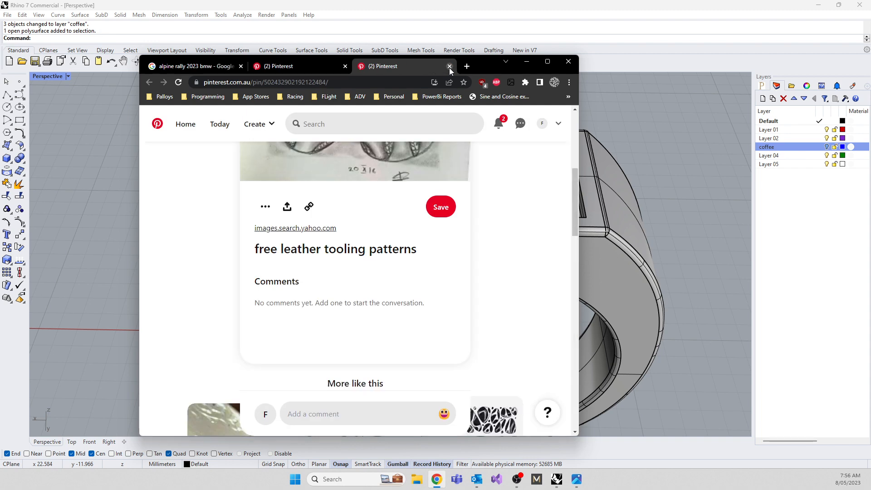
pyautogui.click(449, 66)
pyautogui.click(356, 66)
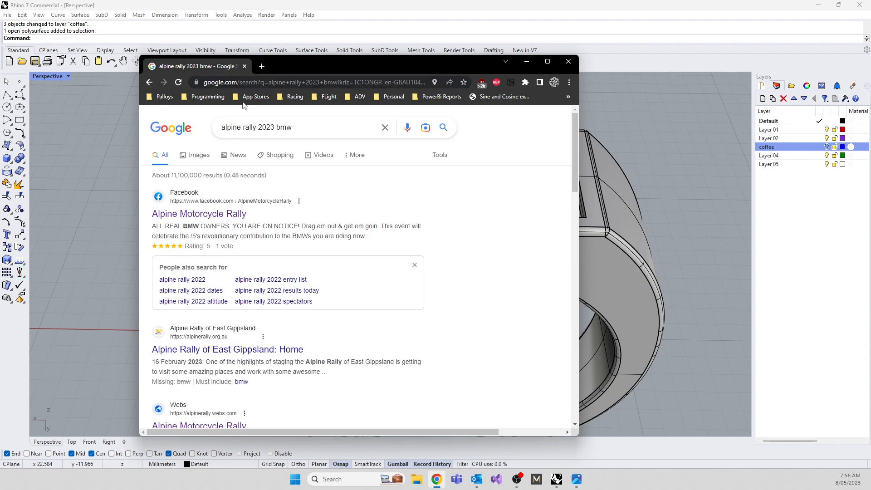
# Search Google for "alpha brush seamless texture" and show the image results.
pyautogui.click(280, 127)
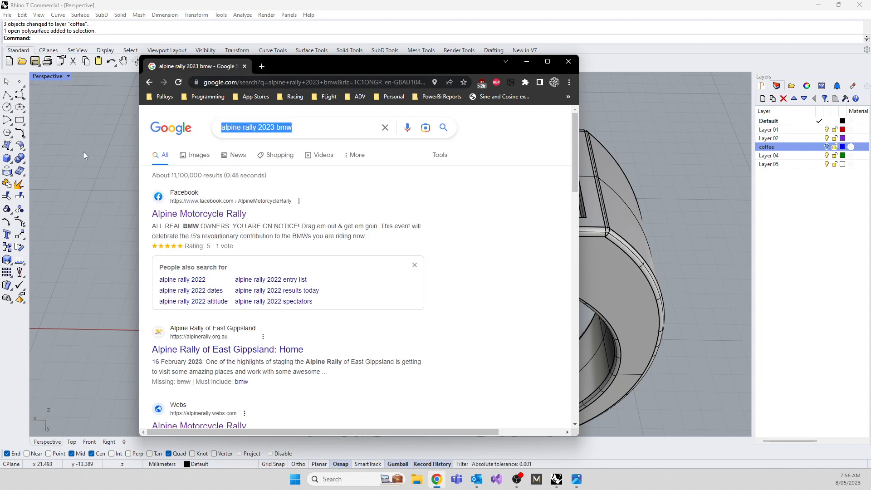
pyautogui.write('alp')
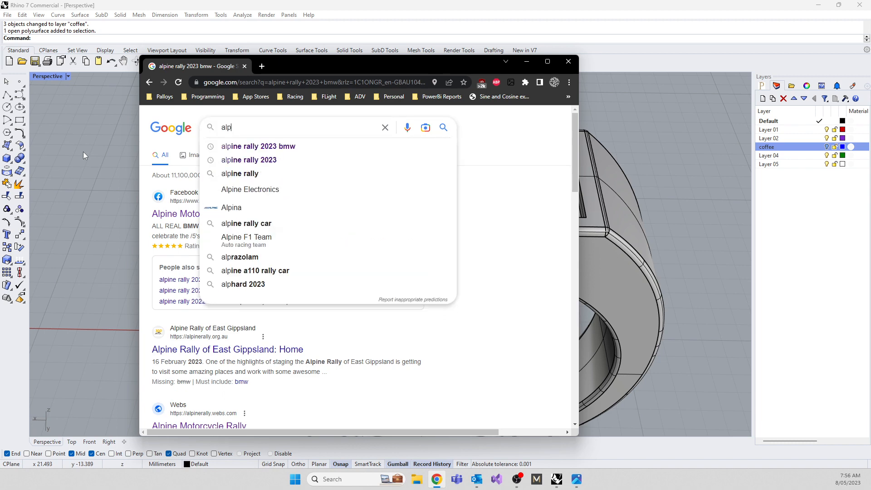
pyautogui.write('ha brush')
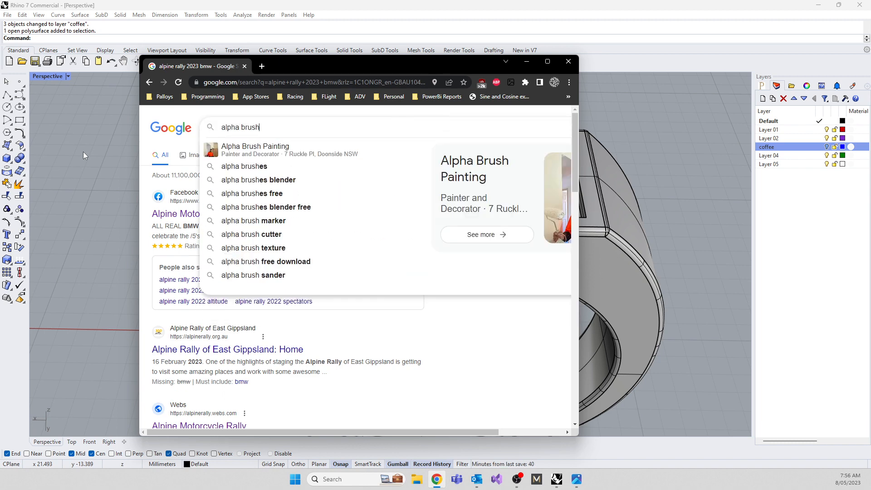
pyautogui.write(' sealmless')
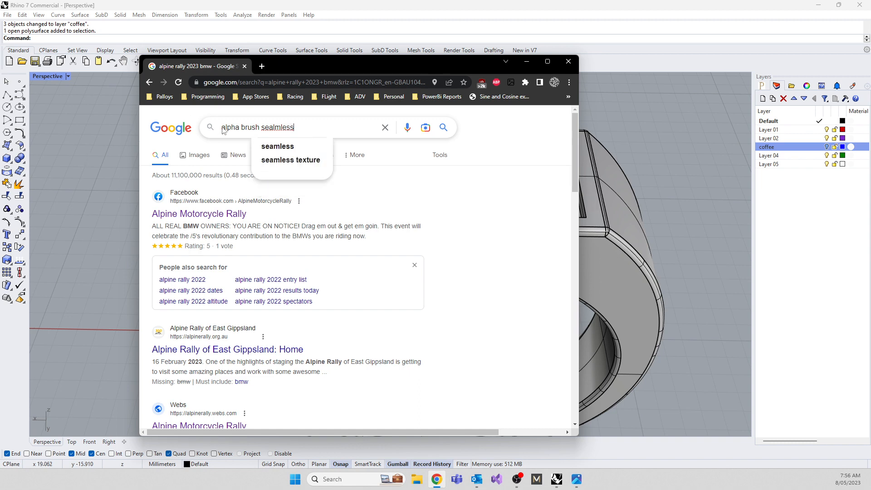
pyautogui.click(277, 128)
pyautogui.press('BackSpace')
pyautogui.click(300, 125)
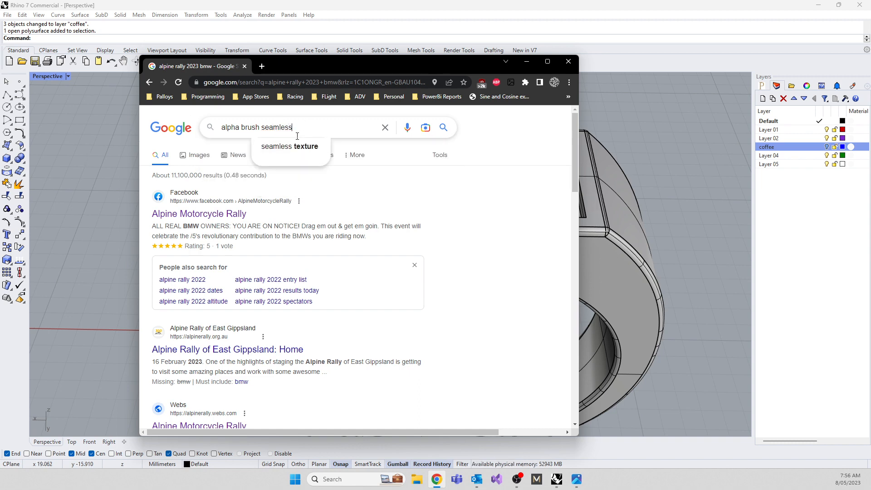
pyautogui.write('texture')
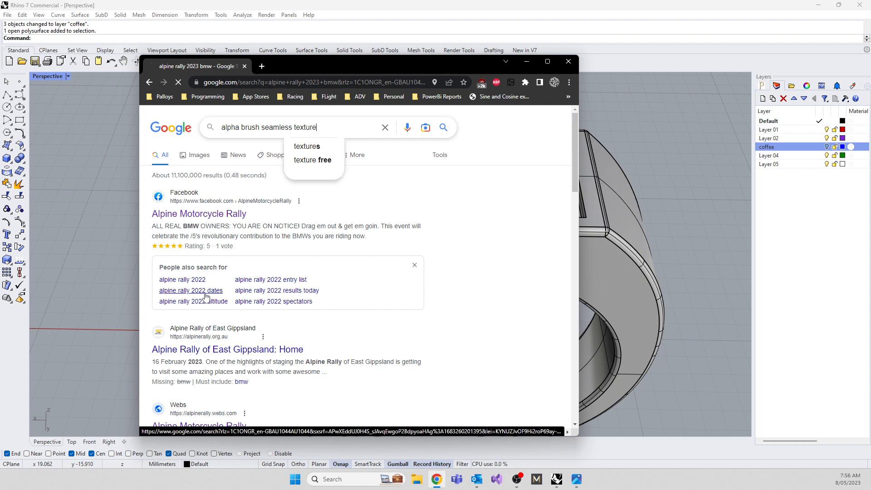
pyautogui.press('Return')
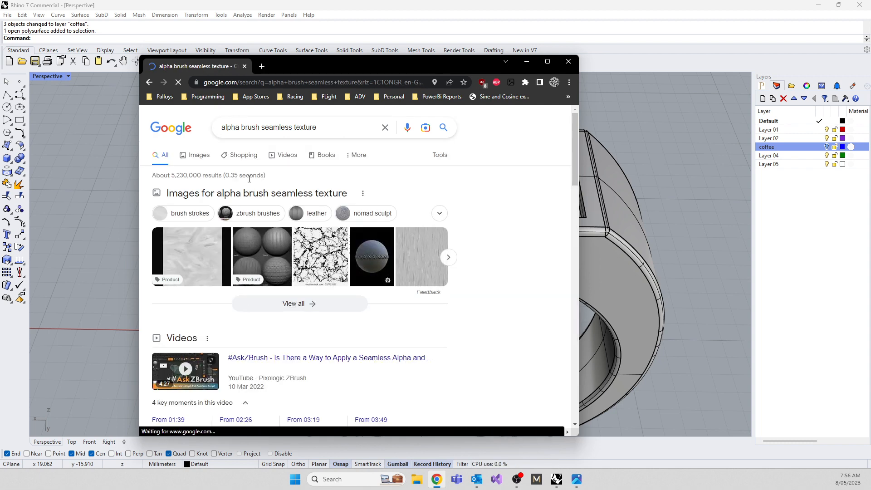
pyautogui.click(195, 156)
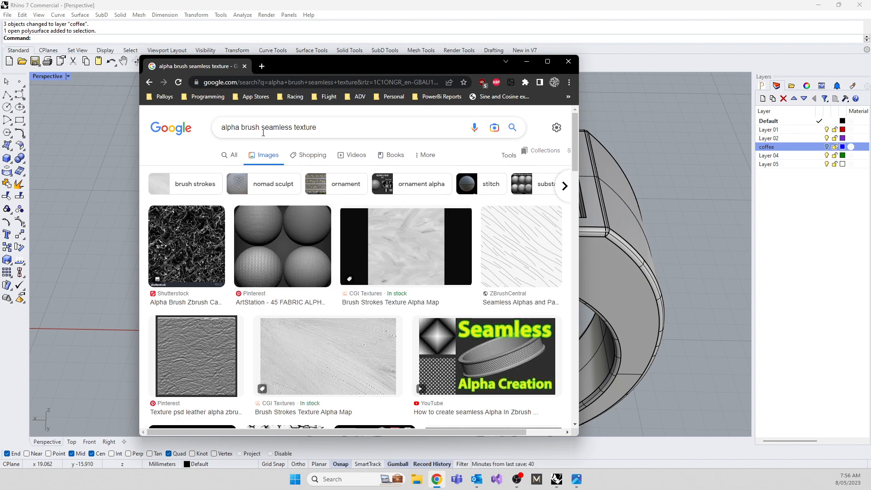
# Maximize the browser window and look through the image results for a suitable seamless pattern.
pyautogui.click(547, 62)
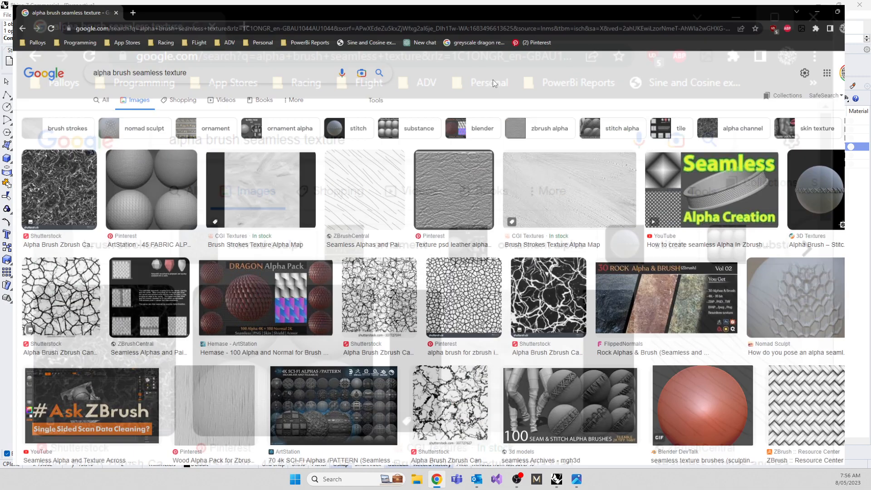
pyautogui.scroll(-4, 347, 171)
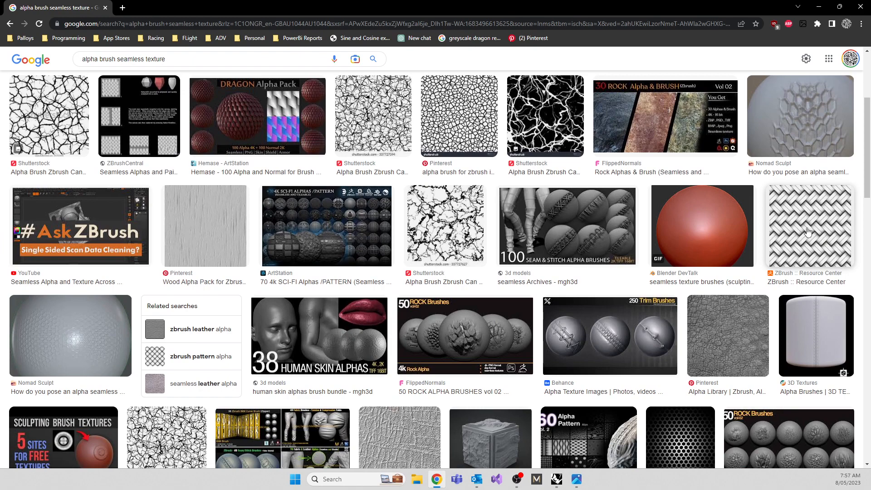
pyautogui.scroll(-5, 807, 231)
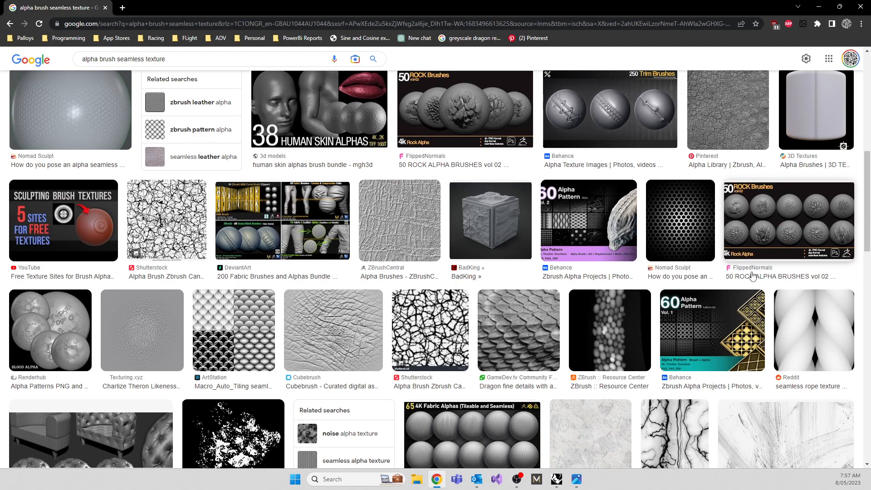
pyautogui.scroll(10, 399, 222)
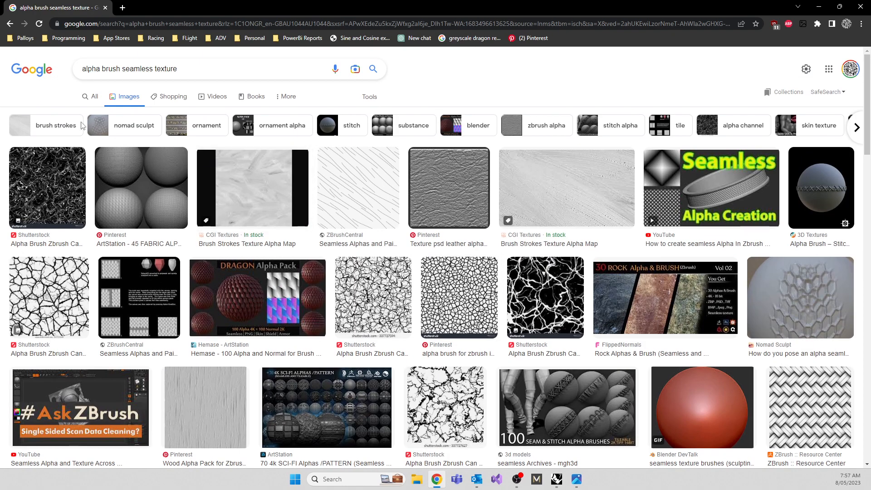
# Change the image search to "dragon seamless texture".
pyautogui.moveTo(121, 69); pyautogui.dragTo(54, 75)
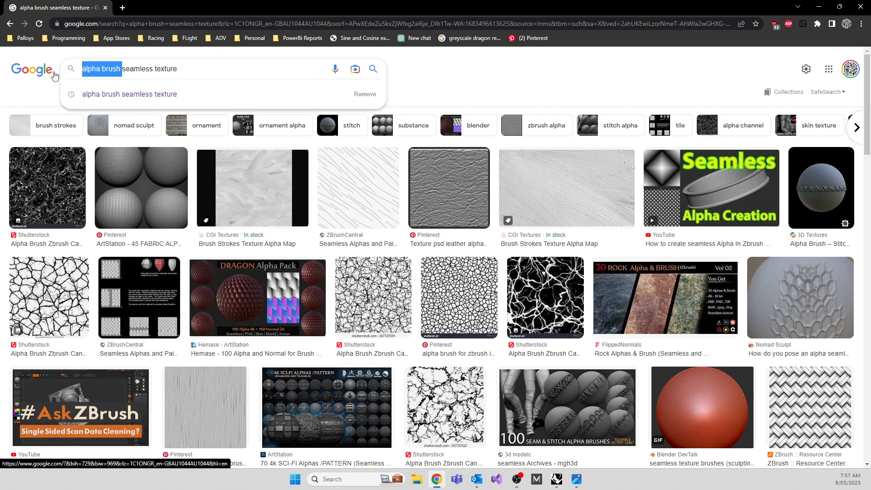
pyautogui.write('dragon')
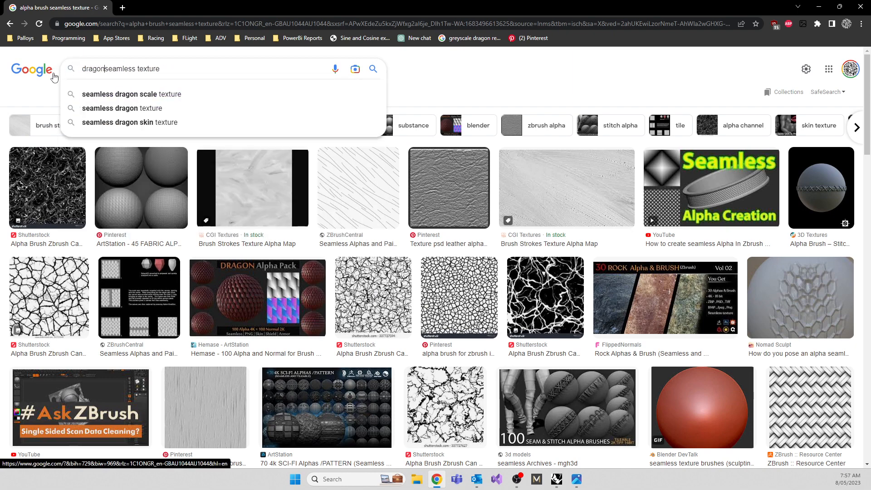
pyautogui.press('Return')
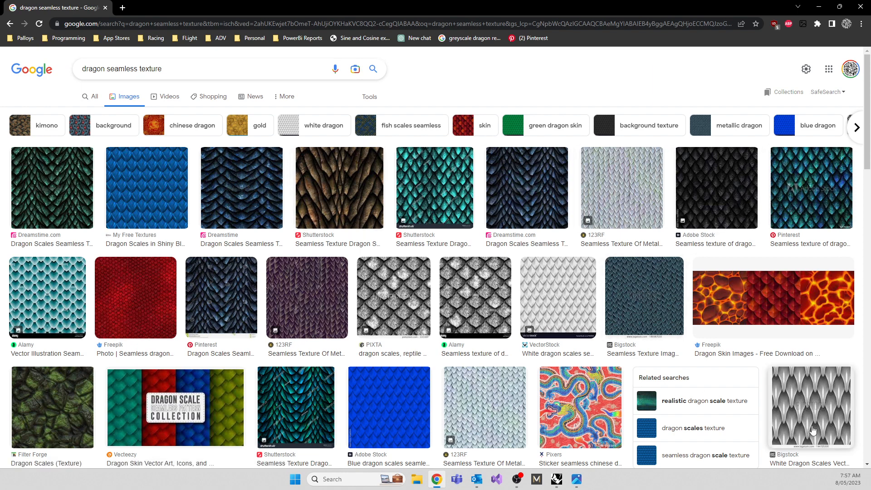
# Refine the image search to "dragon seamless apha texture".
pyautogui.click(139, 69)
pyautogui.click(140, 68)
pyautogui.write('apha')
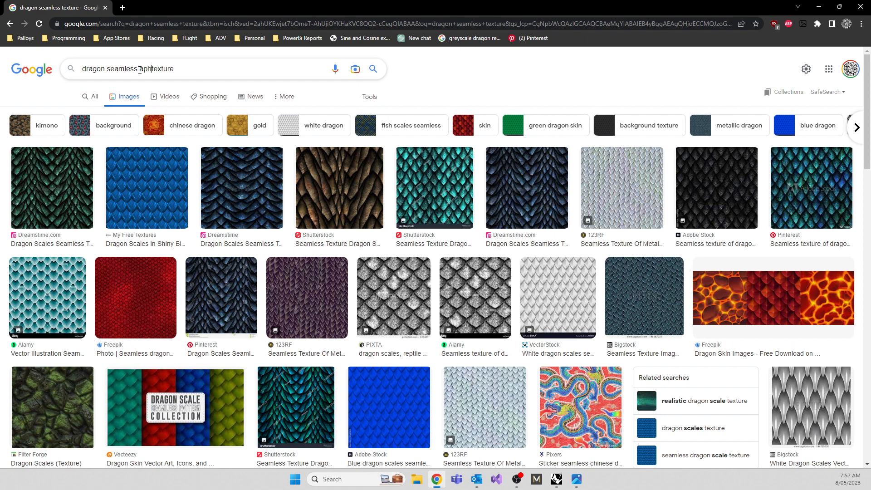
pyautogui.press('Return')
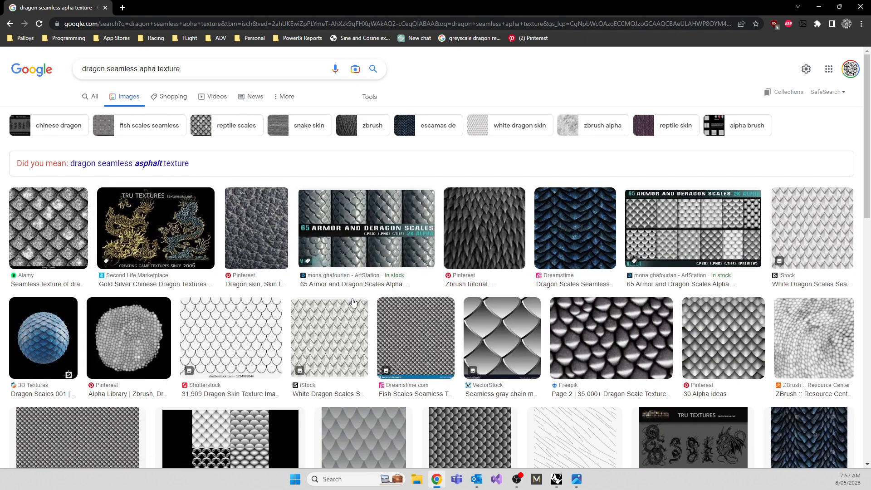
# Look through the dragon texture image results and the visual matches for the overlapping scale image, and close the browser.
pyautogui.scroll(-3, 284, 326)
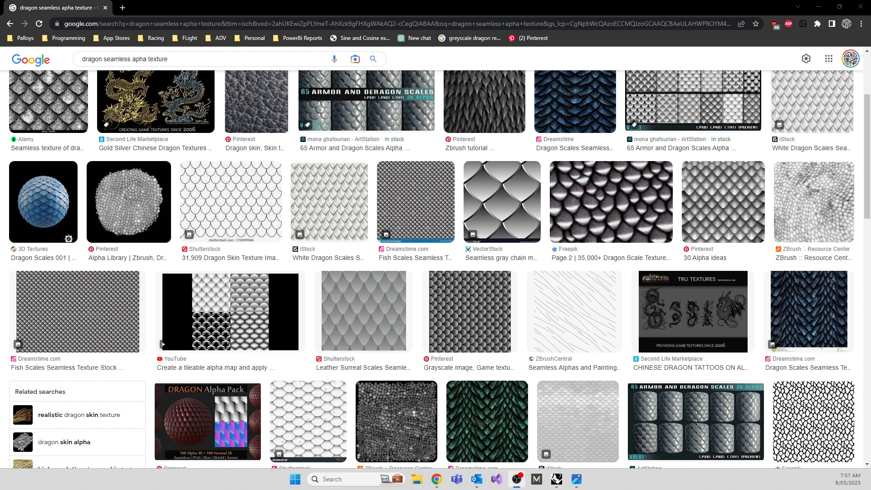
pyautogui.moveTo(2, 293); pyautogui.dragTo(159, 171)
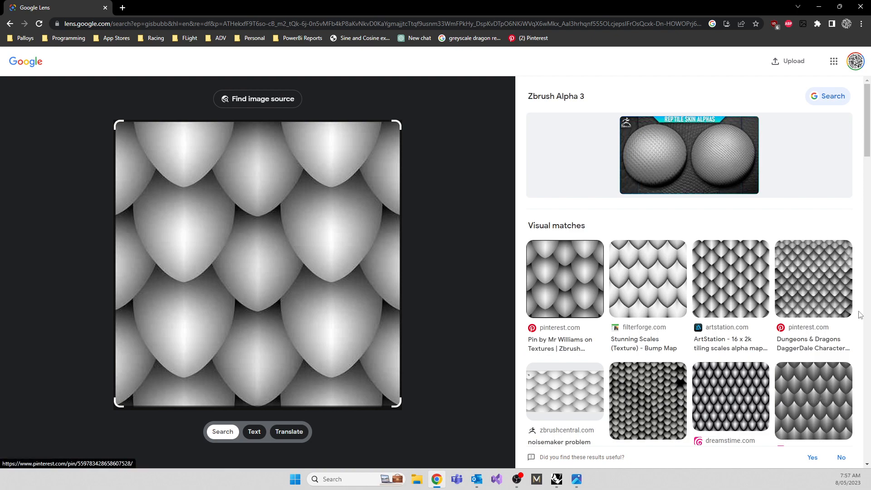
pyautogui.scroll(-4, 798, 386)
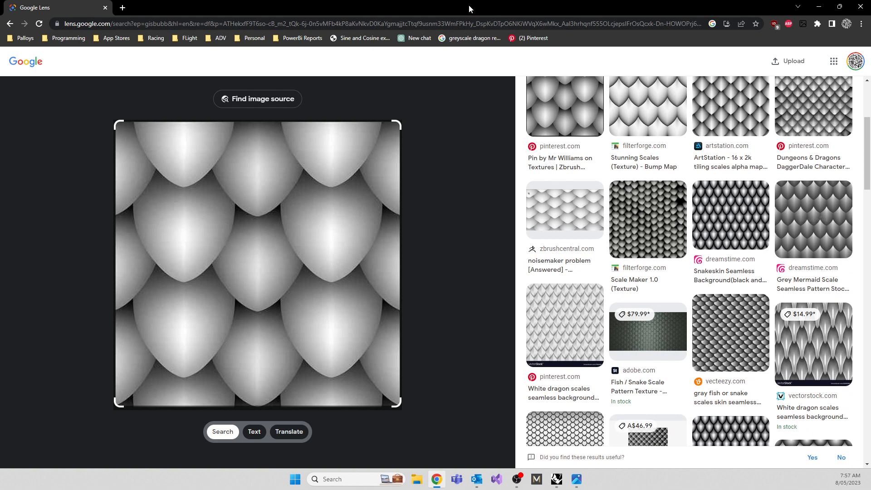
pyautogui.moveTo(486, 11); pyautogui.dragTo(430, 48)
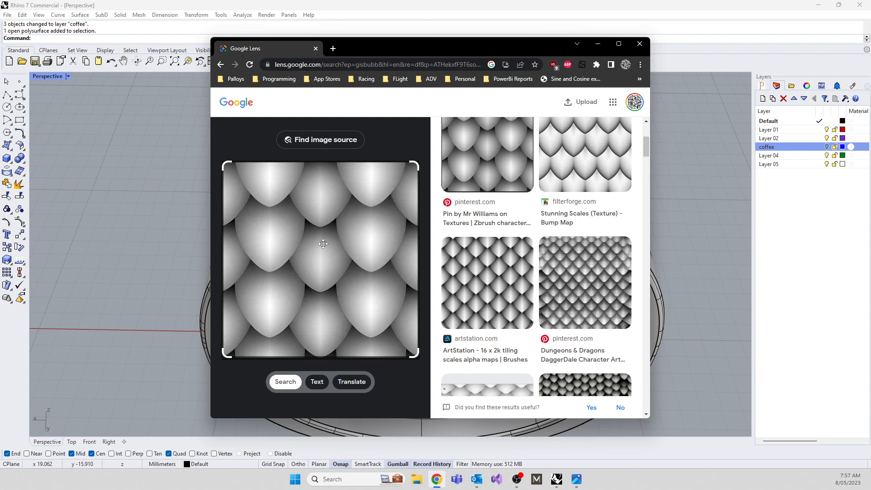
pyautogui.click(640, 43)
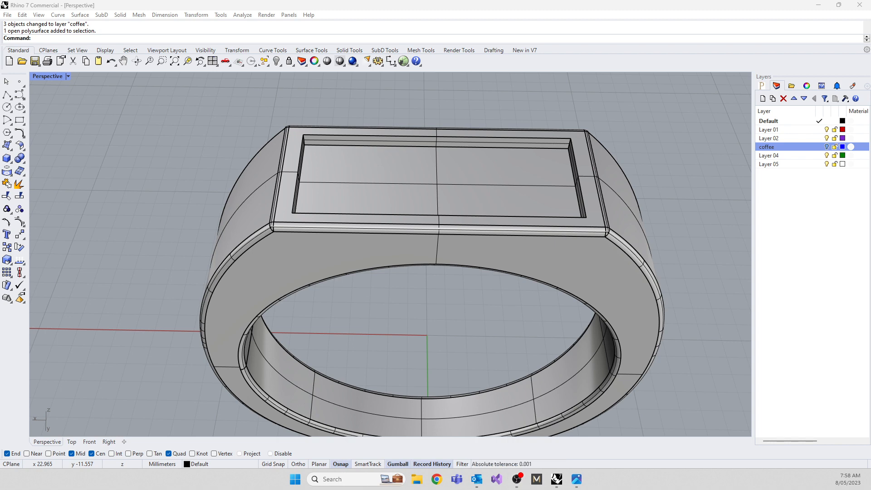
# Restore the four-viewport layout and show an empty area beside the ring in the Top view.
pyautogui.click(56, 76)
pyautogui.doubleClick(56, 76)
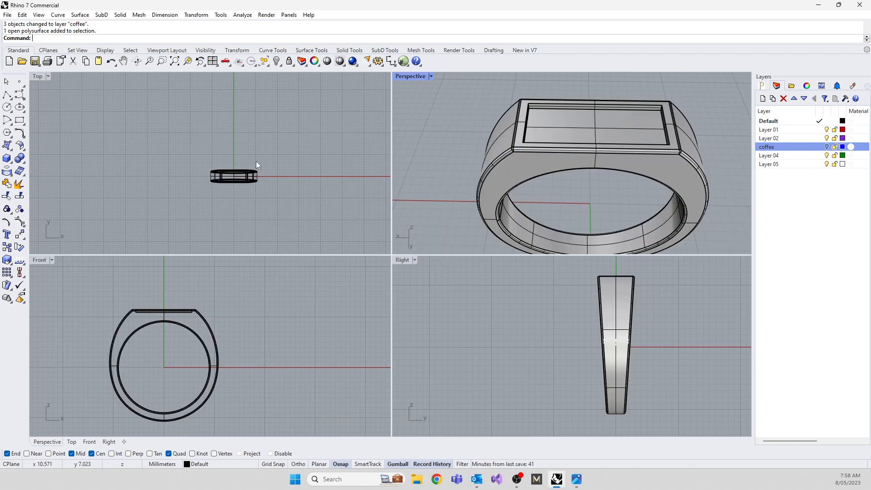
pyautogui.scroll(8, 256, 161)
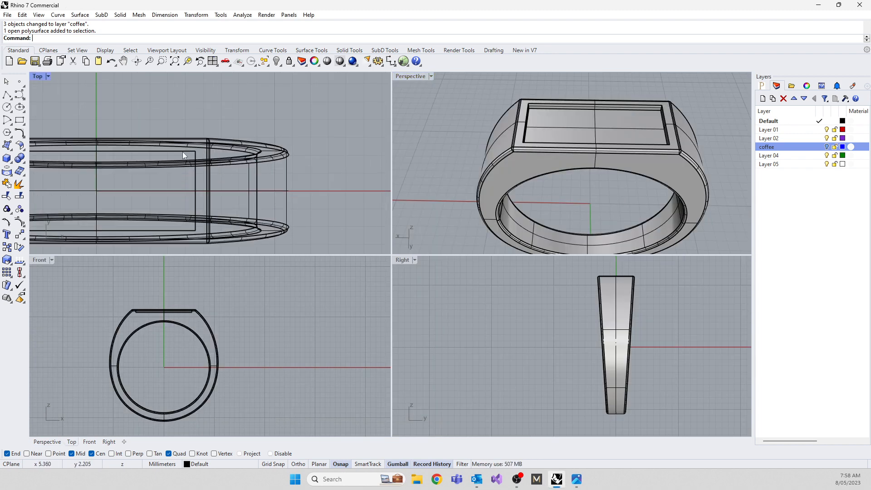
pyautogui.moveTo(252, 201); pyautogui.dragTo(115, 203, button='right')
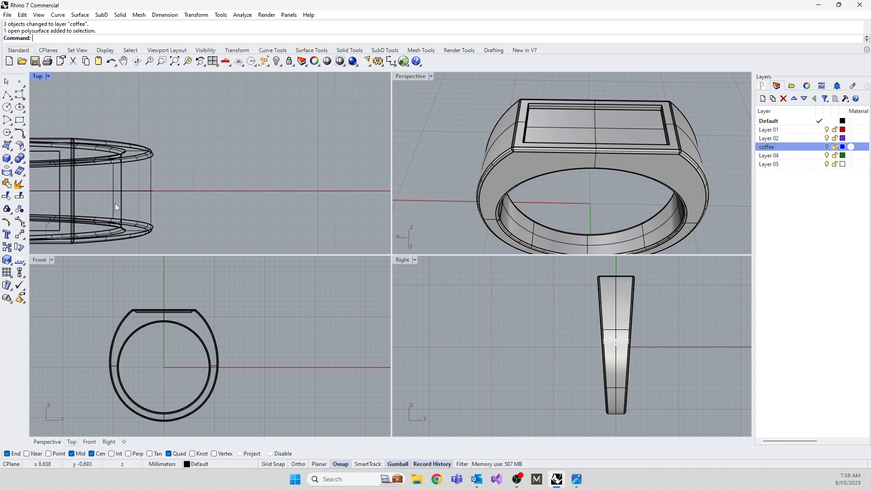
pyautogui.scroll(-6, 185, 202)
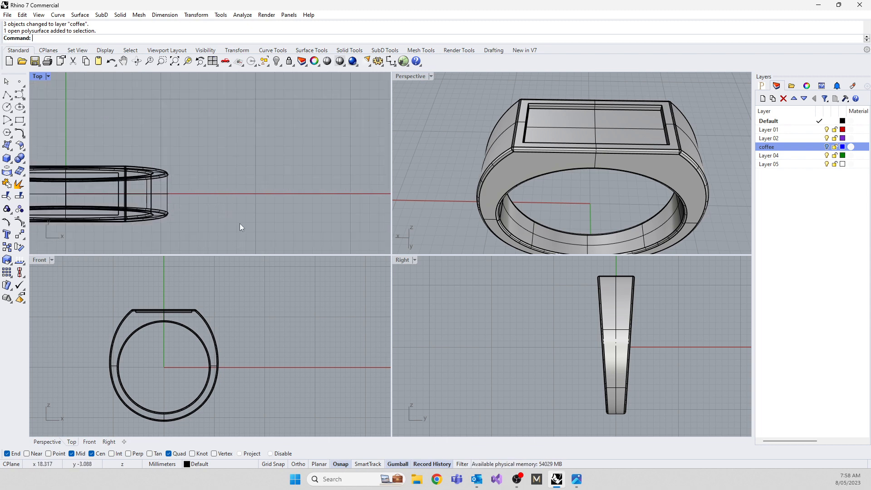
# Start the Heightfield command and open scale.jpg from the Desktop folder as its source bitmap.
pyautogui.write('Heightfield')
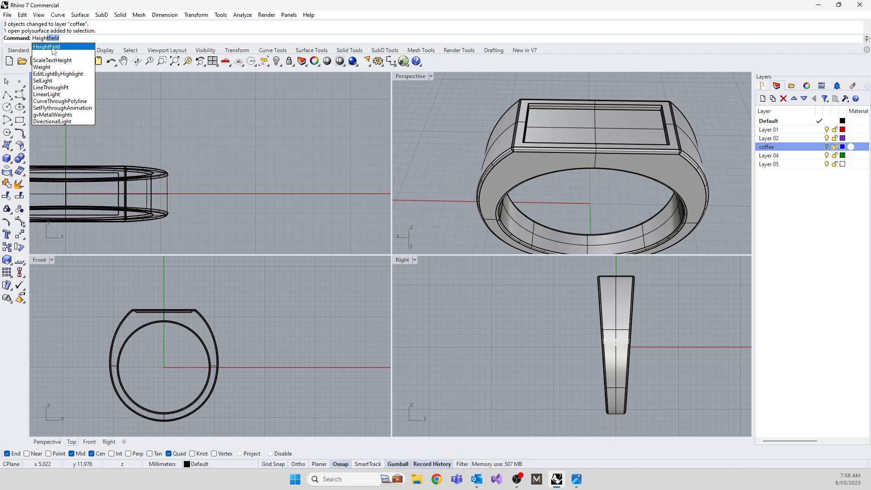
pyautogui.click(52, 47)
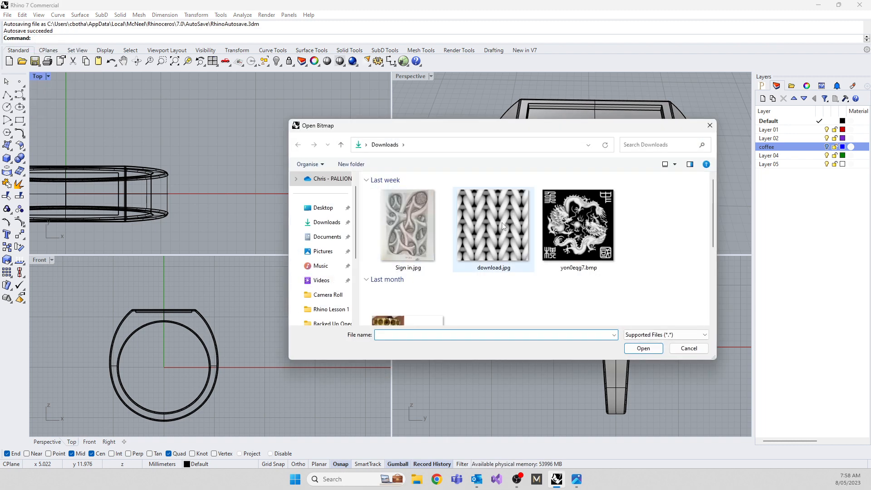
pyautogui.scroll(-3, 502, 223)
pyautogui.scroll(3, 502, 223)
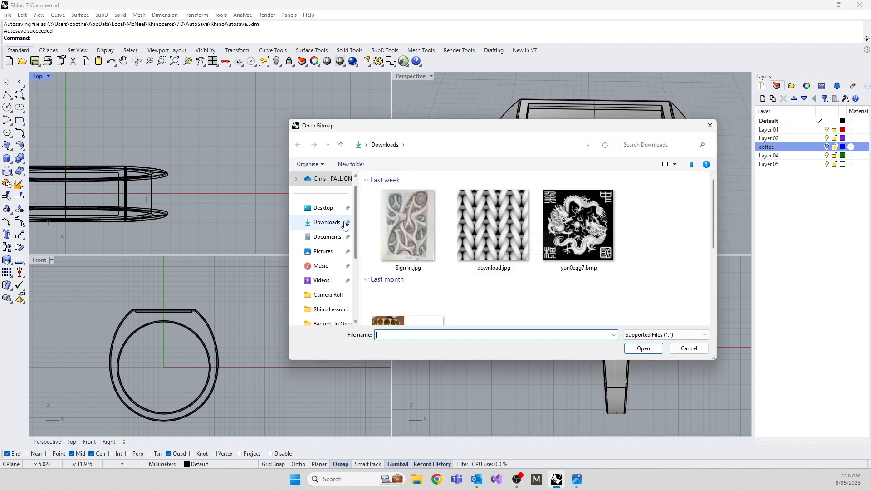
pyautogui.click(323, 207)
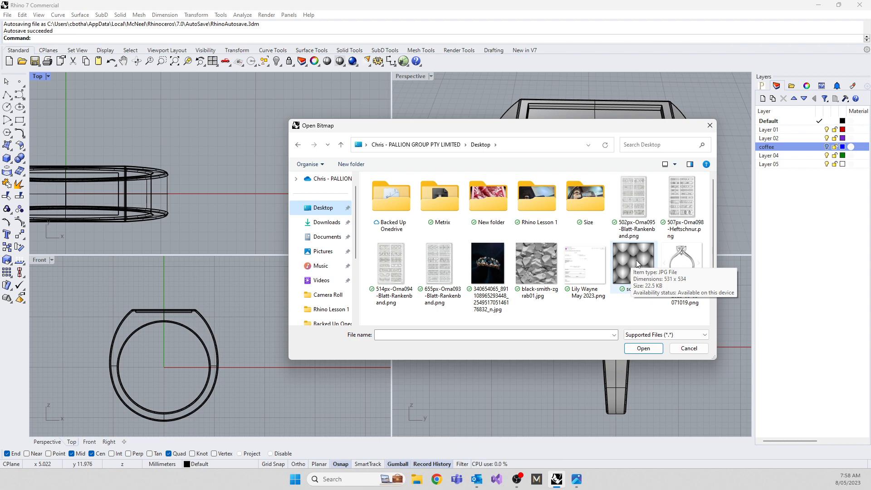
pyautogui.keyDown('ctrl'); pyautogui.scroll(2, 638, 264); pyautogui.keyUp('ctrl')
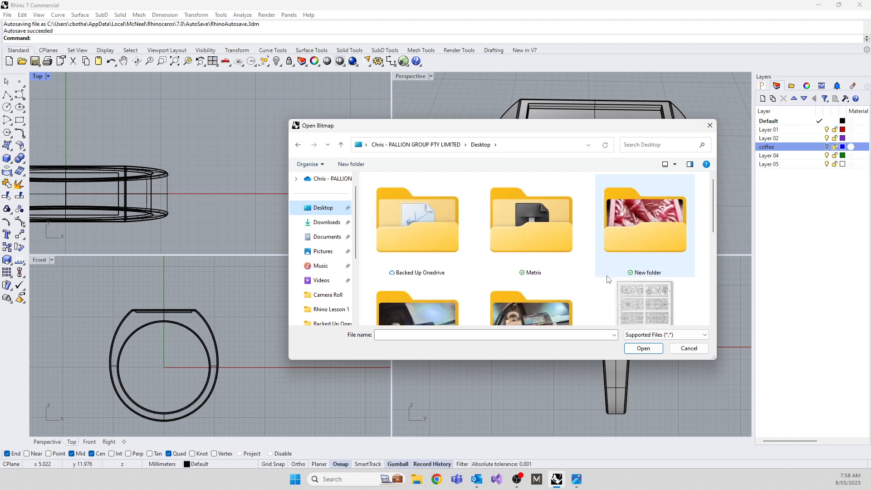
pyautogui.scroll(-5, 597, 268)
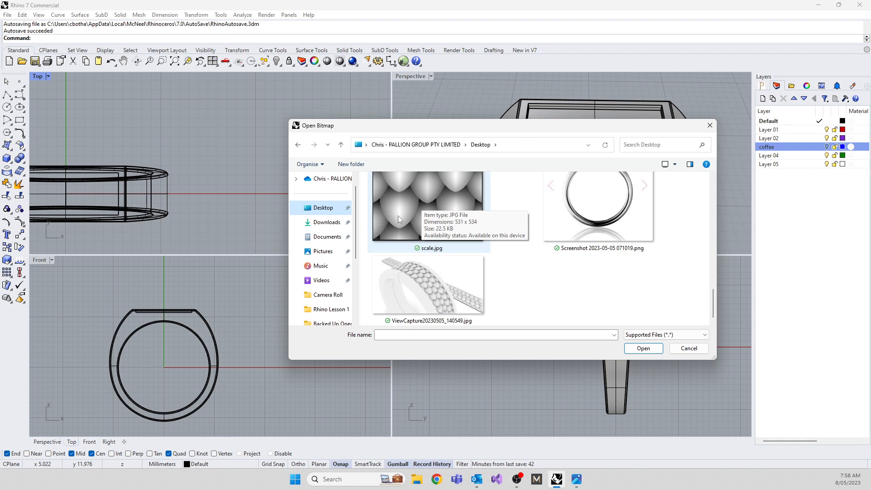
pyautogui.doubleClick(421, 213)
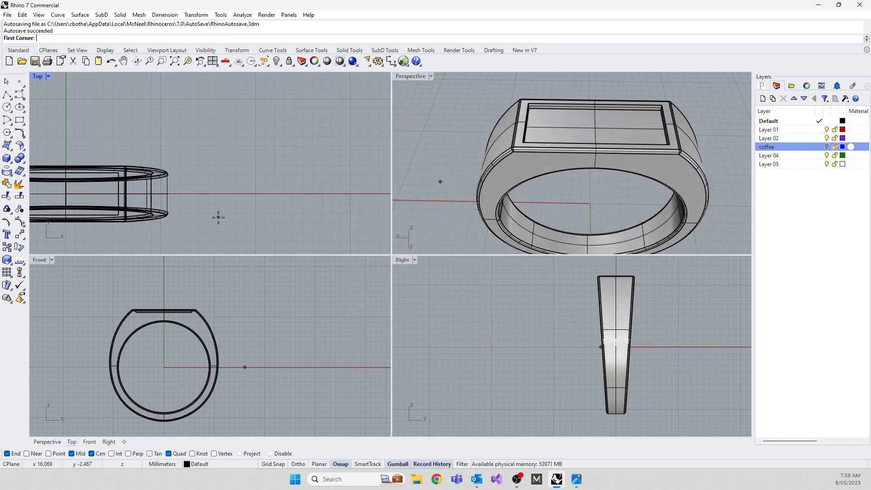
# With Grid Snap on, place the square heightfield beside the ring in Top view as a textured, vertex-coloured mesh with 800 x 800 samples and 0.7 mm height.
pyautogui.scroll(-4, 290, 187)
pyautogui.scroll(4, 152, 193)
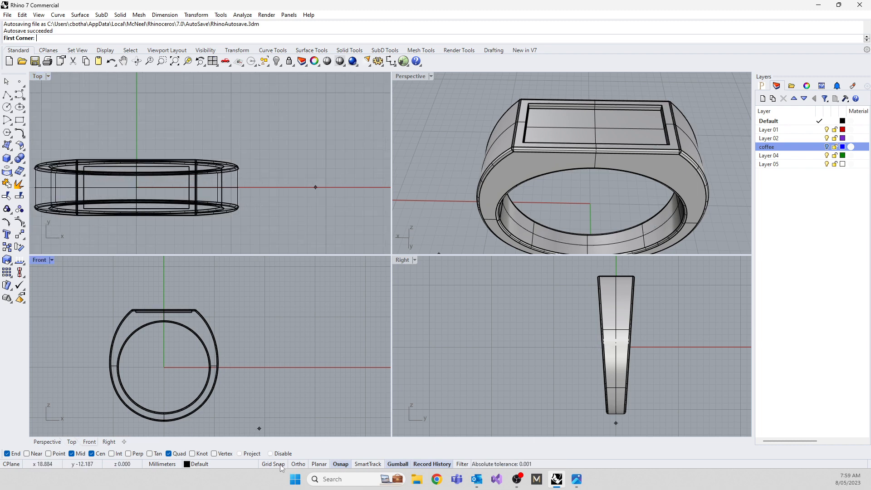
pyautogui.click(273, 463)
pyautogui.click(261, 198)
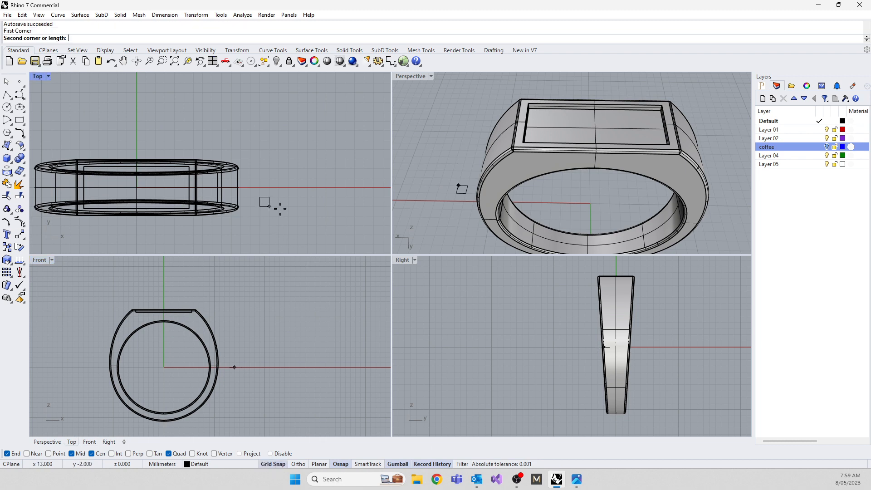
pyautogui.click(298, 207)
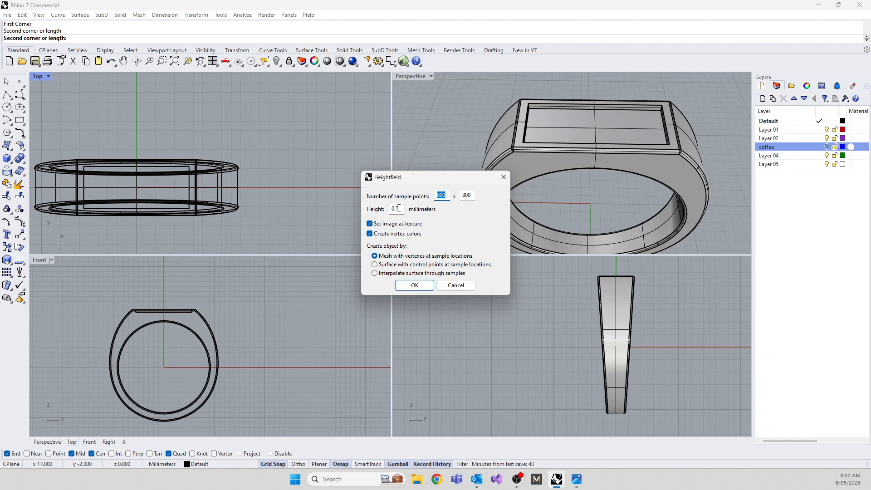
pyautogui.click(417, 286)
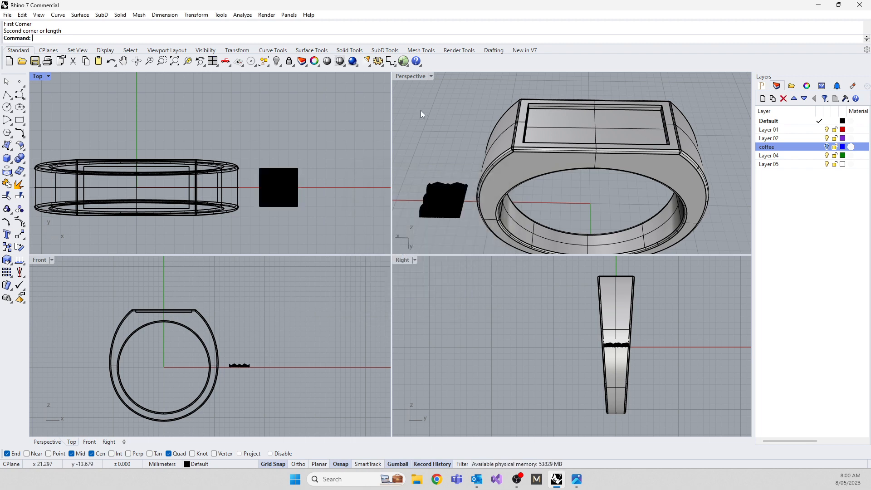
# Set the Perspective viewport to Rendered display and examine the scale mesh's relief from above and from the side.
pyautogui.click(431, 76)
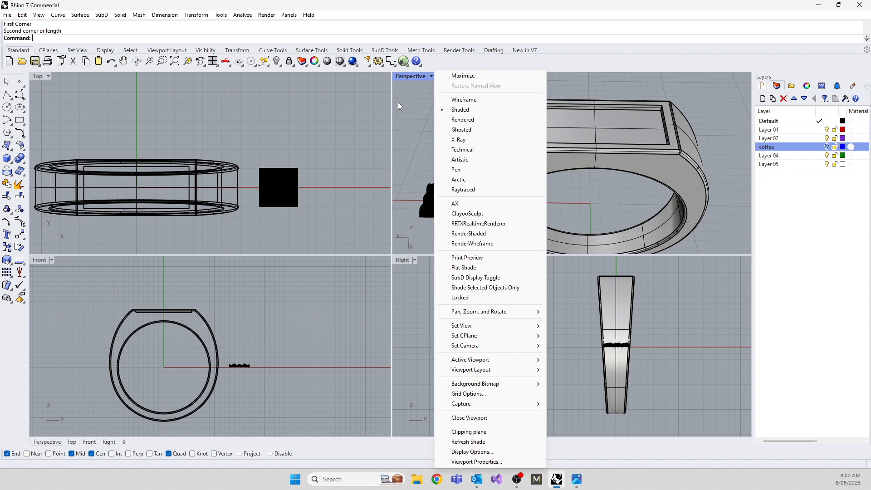
pyautogui.click(462, 119)
pyautogui.scroll(5, 425, 204)
pyautogui.moveTo(425, 204); pyautogui.dragTo(457, 179, button='right')
pyautogui.scroll(-6, 513, 171)
pyautogui.moveTo(453, 217); pyautogui.dragTo(635, 229, button='right')
pyautogui.scroll(-7, 540, 185)
pyautogui.scroll(15, 591, 223)
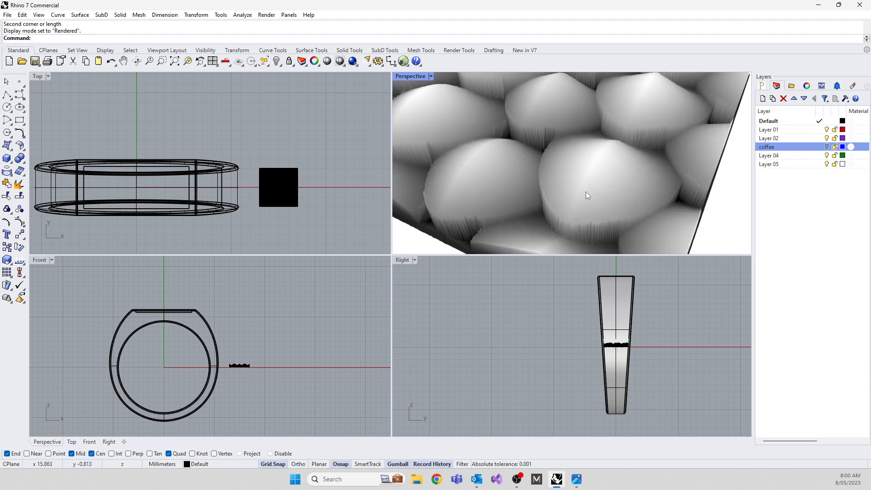
pyautogui.scroll(-10, 586, 191)
pyautogui.moveTo(586, 192)
pyautogui.mouseDown(button='right')
pyautogui.moveTo(501, 147)
pyautogui.moveTo(585, 196)
pyautogui.mouseUp(button='right')
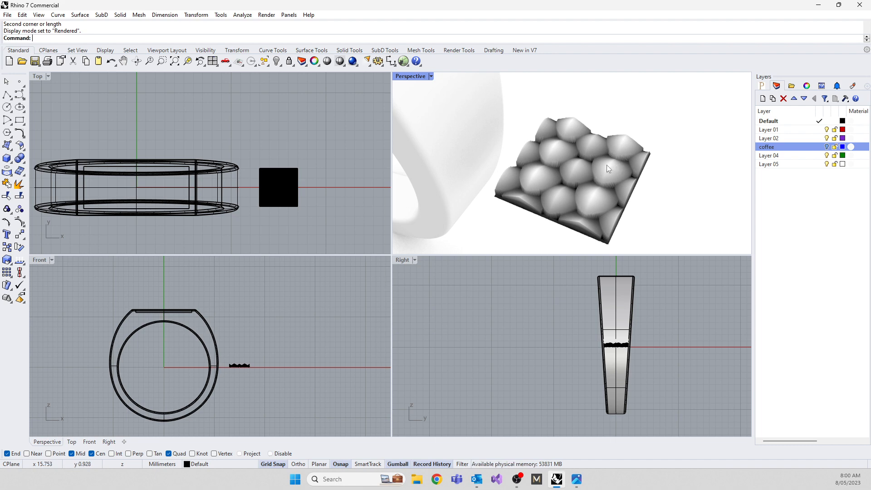
pyautogui.scroll(4, 608, 168)
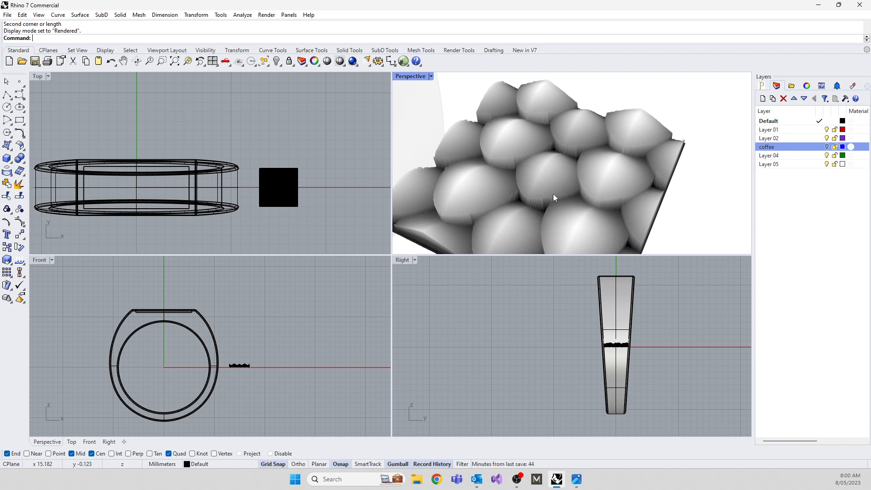
pyautogui.scroll(-5, 554, 178)
pyautogui.moveTo(553, 178); pyautogui.dragTo(481, 134, button='right')
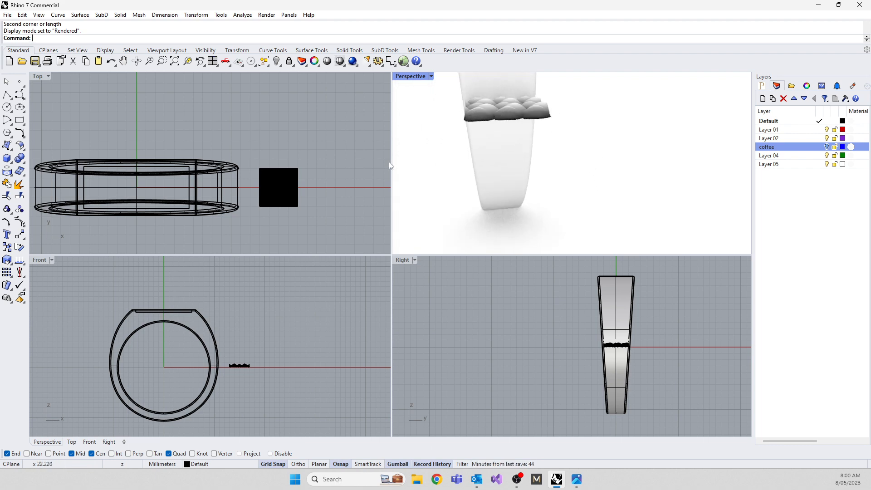
# Set the Top viewport to Rendered display and move the scale mesh onto the left end of the recess in the ring's flat top.
pyautogui.click(45, 76)
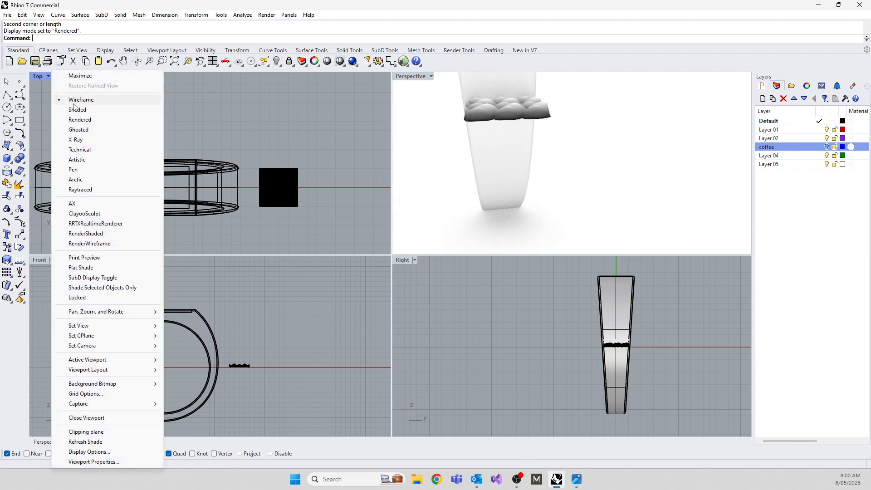
pyautogui.click(79, 119)
pyautogui.click(284, 190)
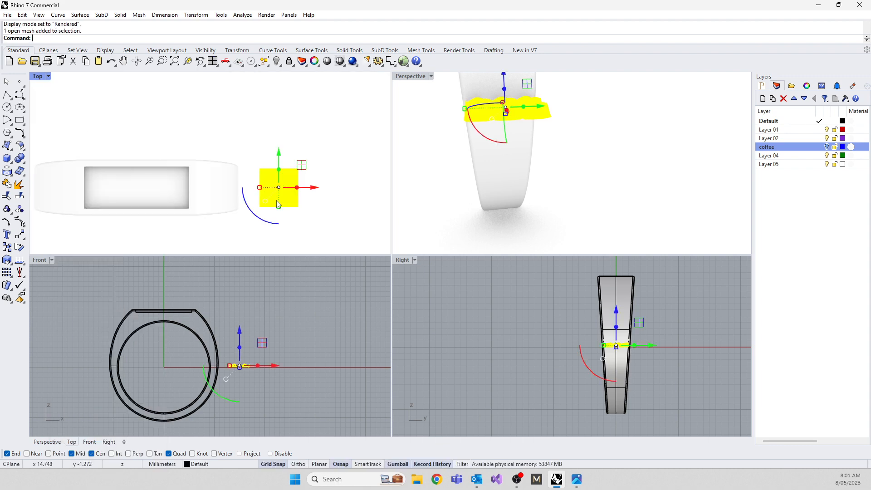
pyautogui.moveTo(259, 217); pyautogui.dragTo(124, 200)
pyautogui.click(241, 238)
pyautogui.click(276, 195)
pyautogui.moveTo(143, 327); pyautogui.dragTo(139, 274)
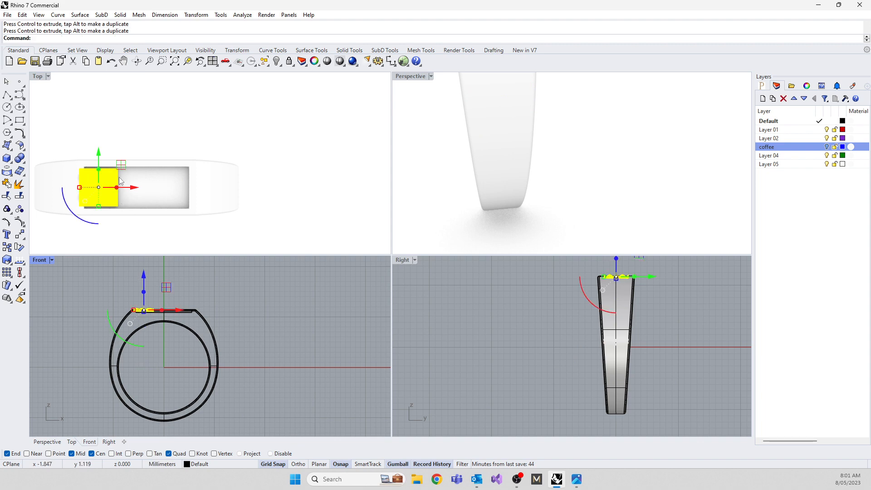
# Enlarge the scale mesh in Top view until it extends slightly past the recess's width, and shift it inward to just overlap the recess's left end.
pyautogui.scroll(2, 106, 181)
pyautogui.scroll(2, 106, 181)
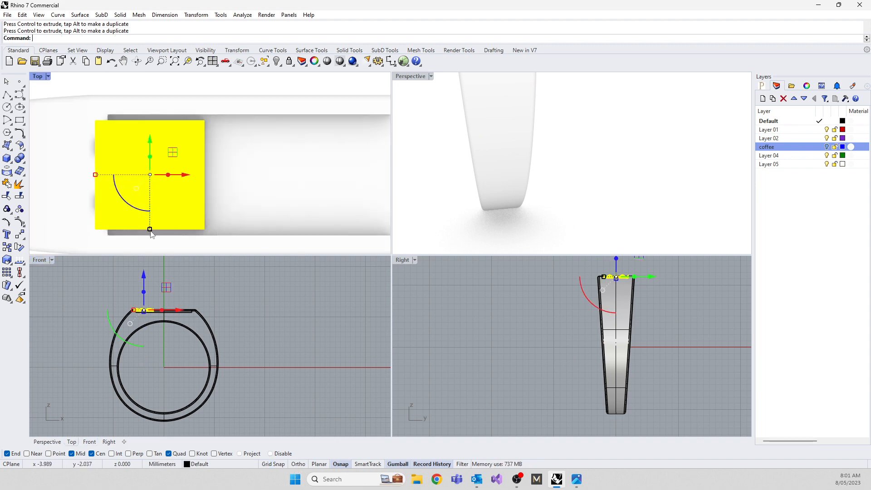
pyautogui.moveTo(151, 233); pyautogui.dragTo(150, 241)
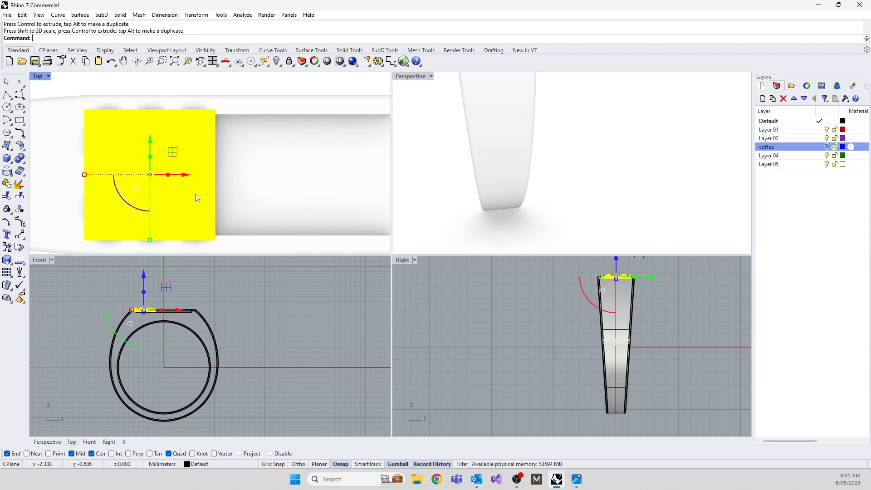
pyautogui.moveTo(187, 178); pyautogui.dragTo(206, 178)
# Lower the scale mesh into the recess in Front view until its peaks meet the ring's flat top, and check the fit.
pyautogui.scroll(1, 141, 325)
pyautogui.scroll(5, 141, 325)
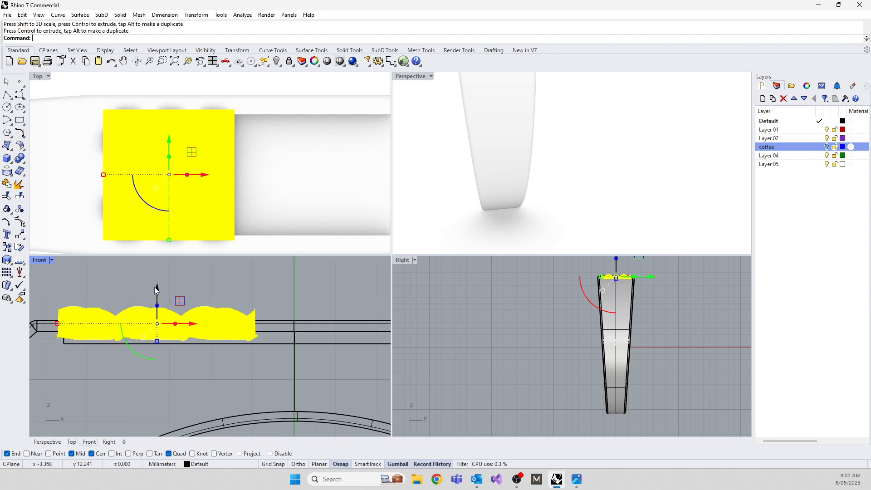
pyautogui.moveTo(157, 290); pyautogui.dragTo(159, 304)
pyautogui.scroll(-8, 491, 180)
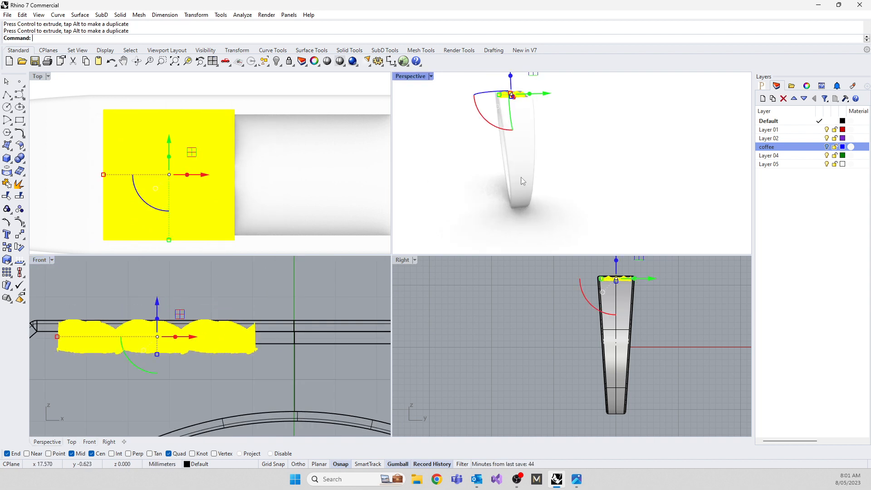
pyautogui.click(431, 187)
pyautogui.moveTo(440, 154); pyautogui.dragTo(569, 213, button='right')
pyautogui.scroll(10, 581, 177)
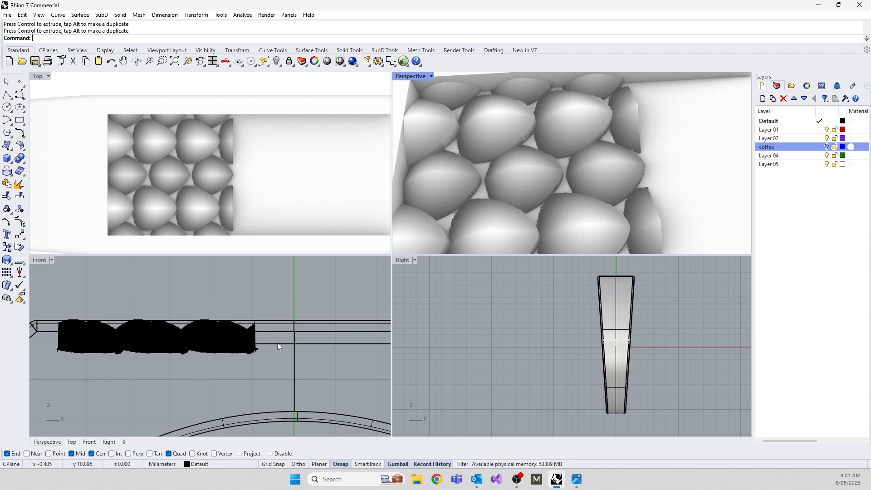
# Reduce the scale mesh's height in Front view and raise it to fit between the recess floor and the ring's flat top.
pyautogui.click(236, 347)
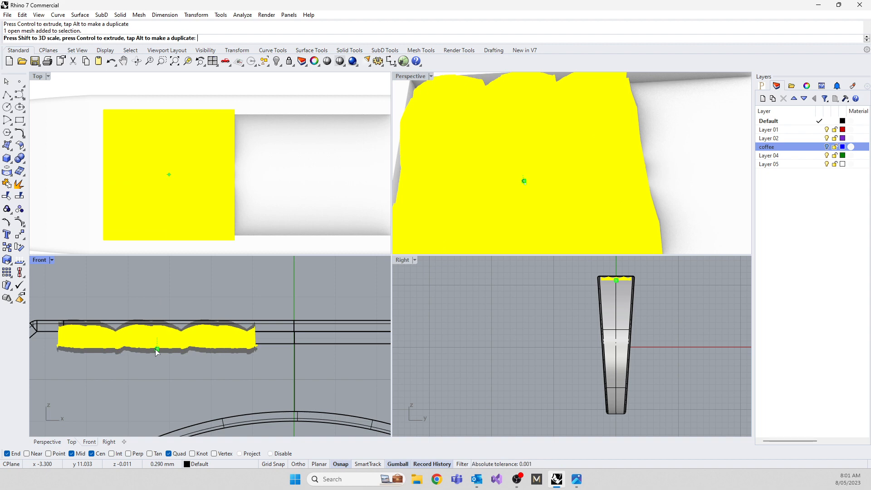
pyautogui.scroll(2, 152, 342)
pyautogui.moveTo(163, 309); pyautogui.dragTo(159, 292)
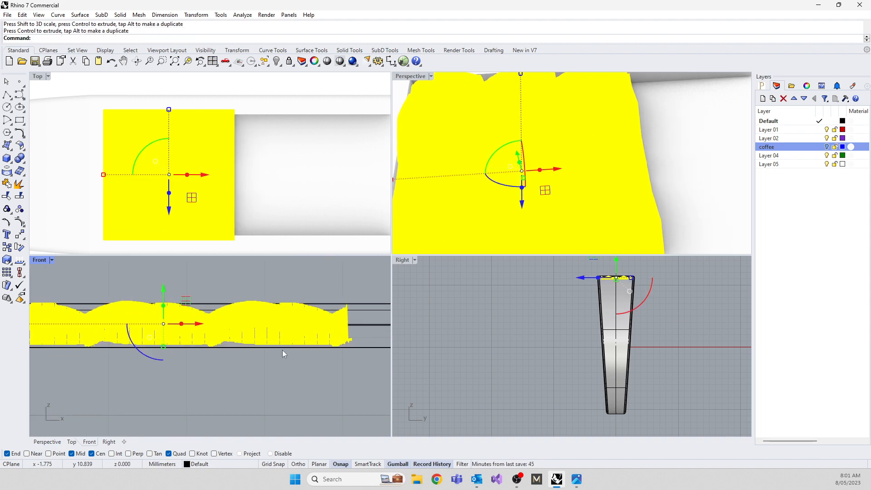
# Copy the scale mesh straight along the recess in Top view by about 5 mm, placing the duplicate end to end with the original.
pyautogui.click(345, 281)
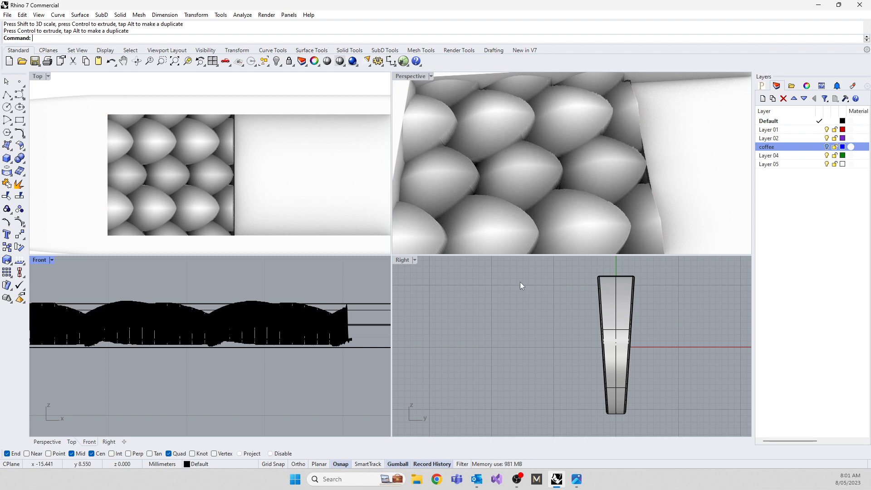
pyautogui.scroll(-10, 541, 138)
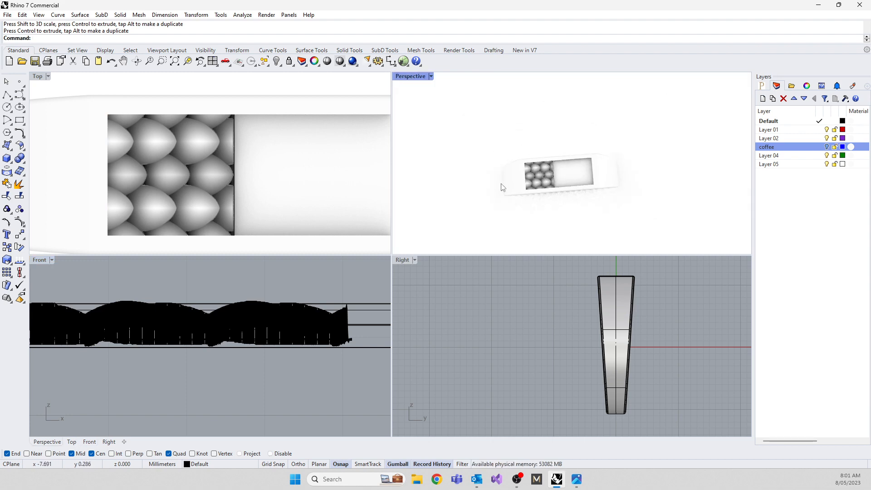
pyautogui.click(167, 156)
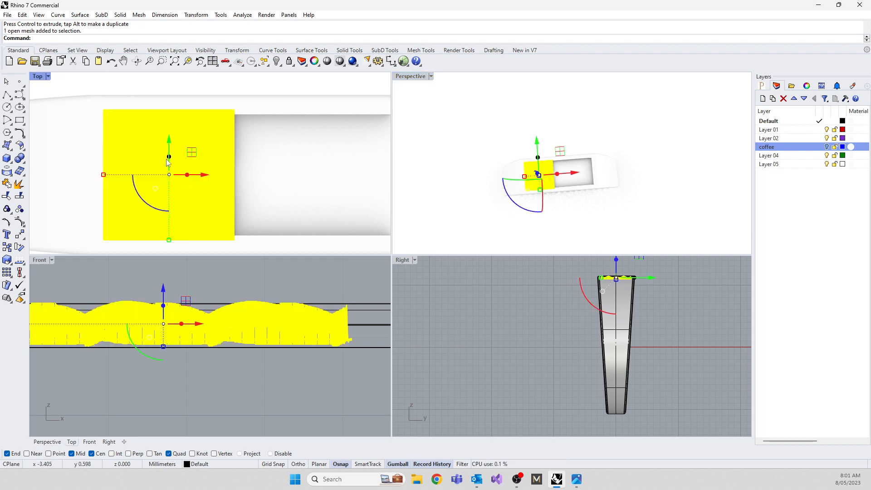
pyautogui.write('Copy')
pyautogui.press('Return')
pyautogui.scroll(-5, 256, 158)
pyautogui.scroll(3, 192, 88)
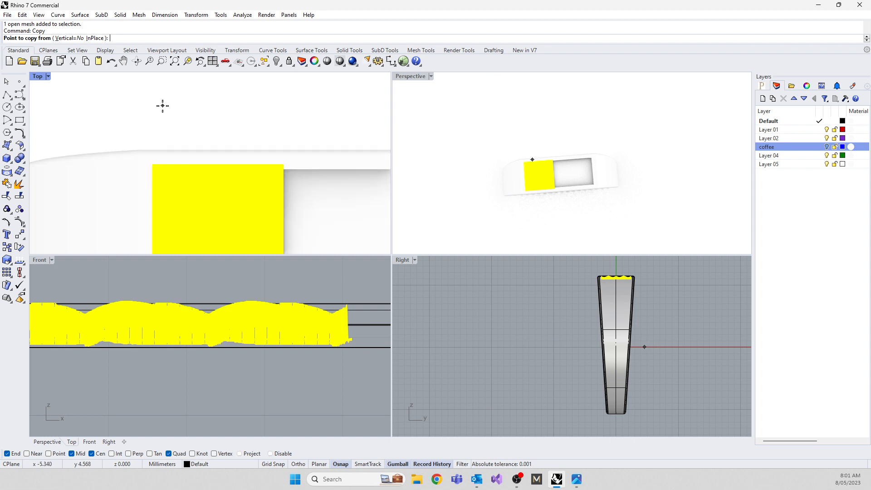
pyautogui.click(161, 106)
pyautogui.press('shift')
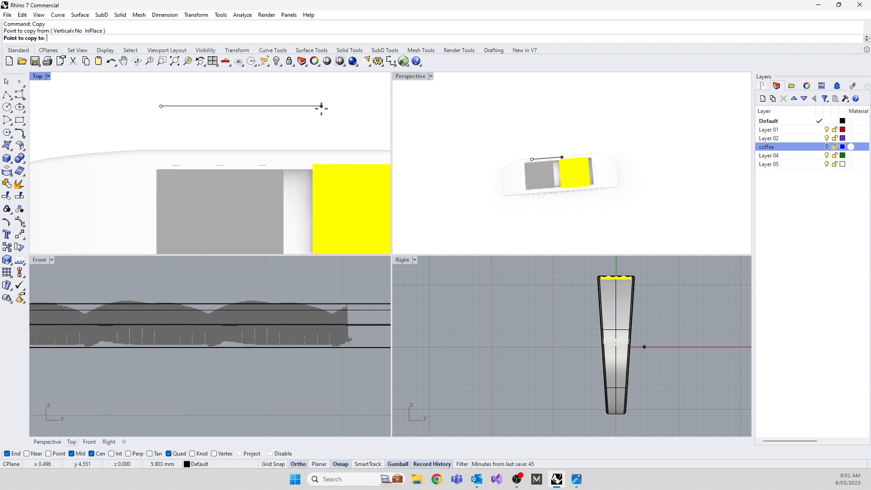
pyautogui.keyDown('shift'); pyautogui.click(296, 119); pyautogui.keyUp('shift')
pyautogui.press('Return')
pyautogui.scroll(-6, 216, 119)
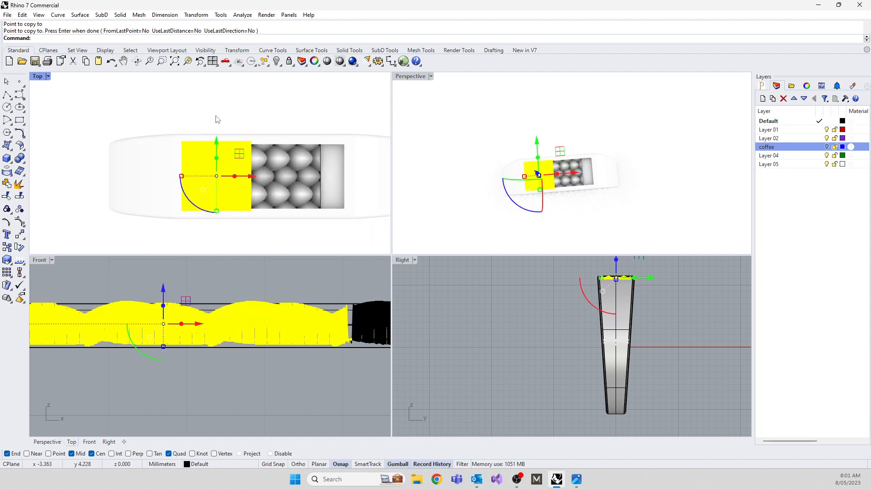
# Nudge the copied scale mesh along the recess in Top view until its edge closes up against the original mesh.
pyautogui.click(216, 119)
pyautogui.scroll(12, 254, 156)
pyautogui.click(262, 166)
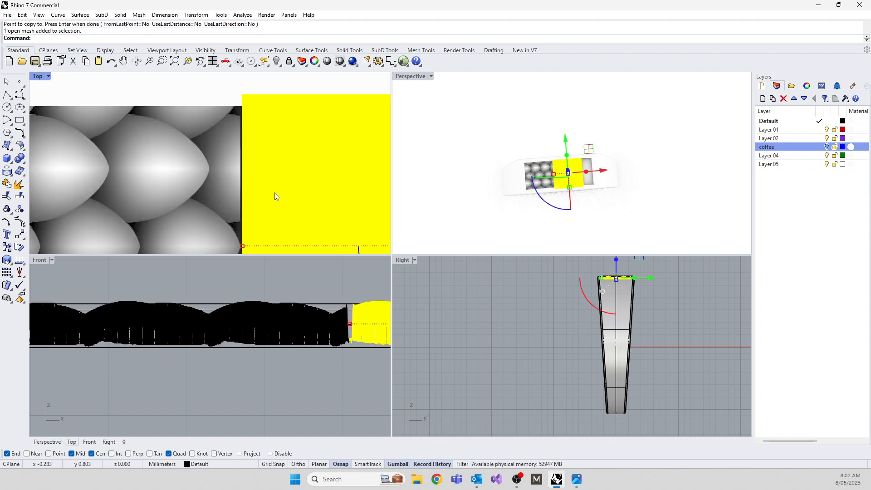
pyautogui.scroll(-2, 266, 170)
pyautogui.moveTo(267, 161); pyautogui.dragTo(201, 113, button='right')
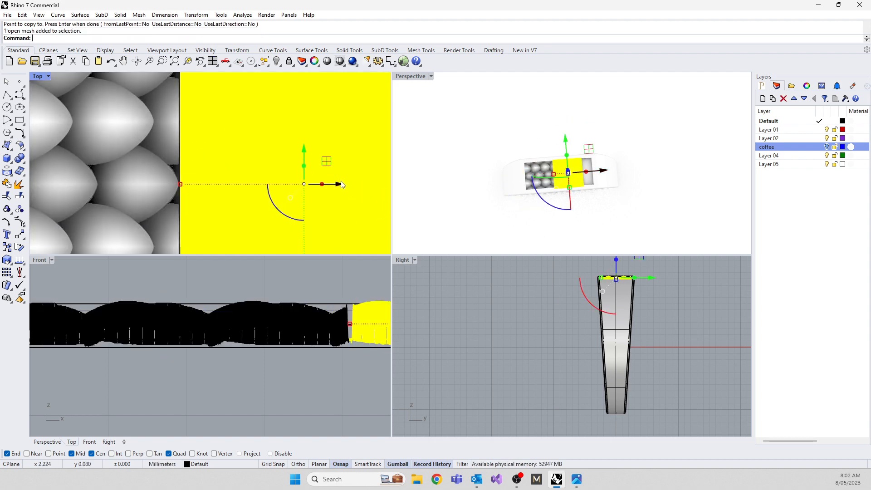
pyautogui.moveTo(340, 185); pyautogui.dragTo(338, 186)
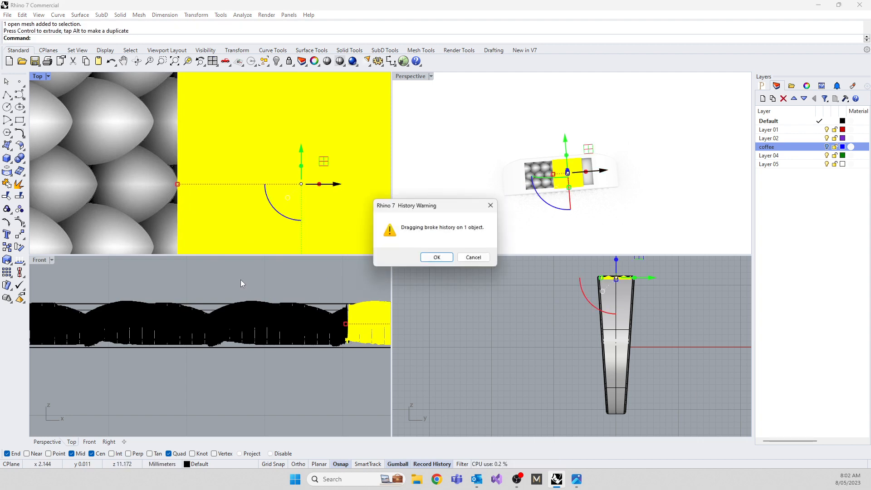
pyautogui.click(436, 257)
pyautogui.click(323, 276)
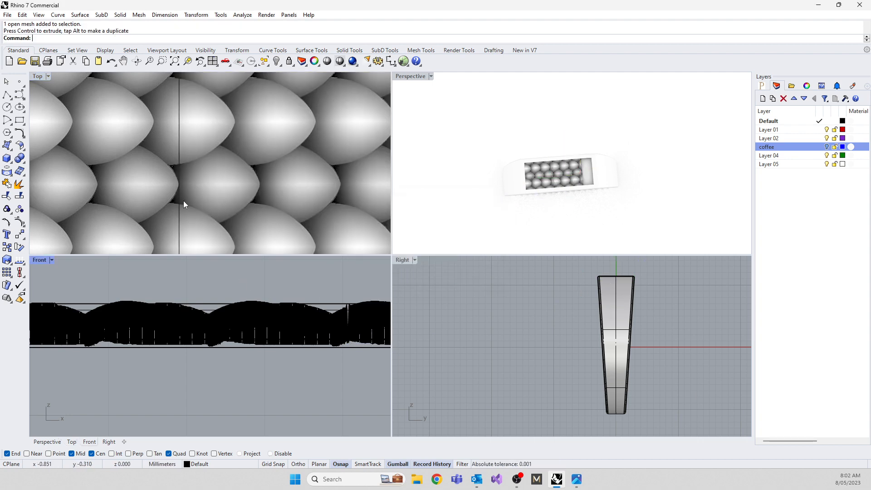
# Inspect the seam between the two scale meshes and shift the copy in Front view until its edge peak meets the original's.
pyautogui.scroll(8, 543, 182)
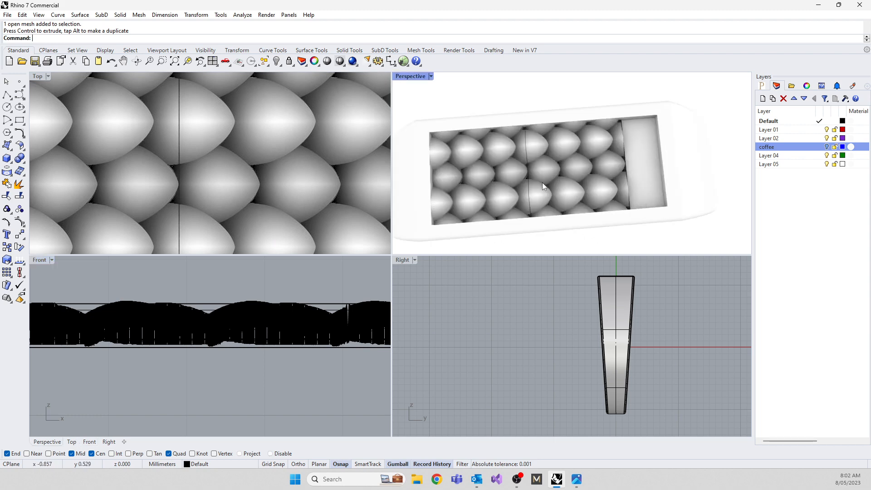
pyautogui.scroll(3, 567, 151)
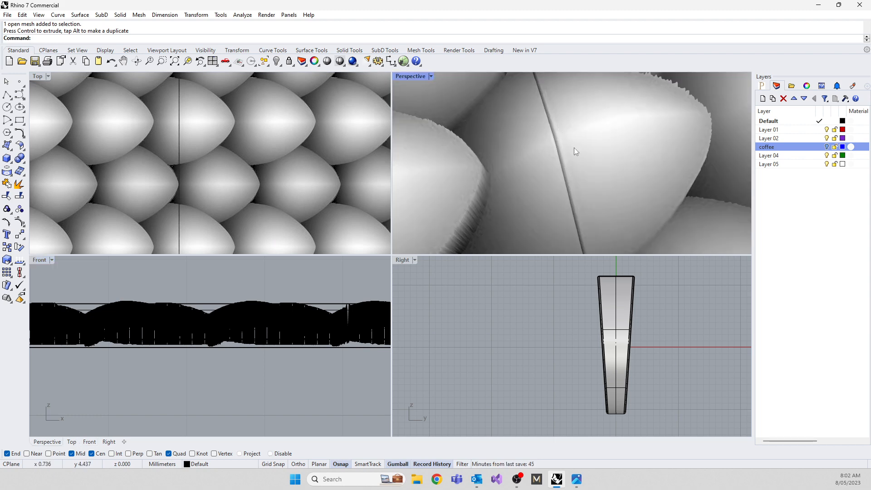
pyautogui.click(573, 148)
pyautogui.click(537, 167)
pyautogui.click(582, 149)
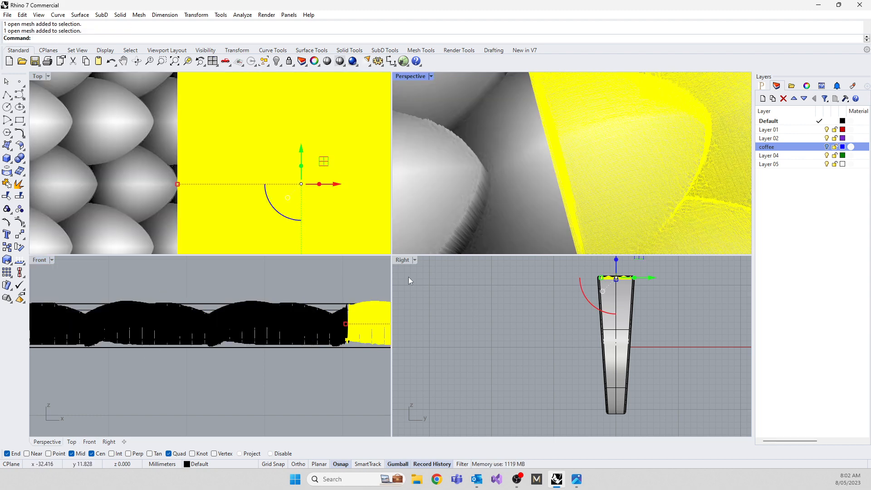
pyautogui.scroll(8, 348, 307)
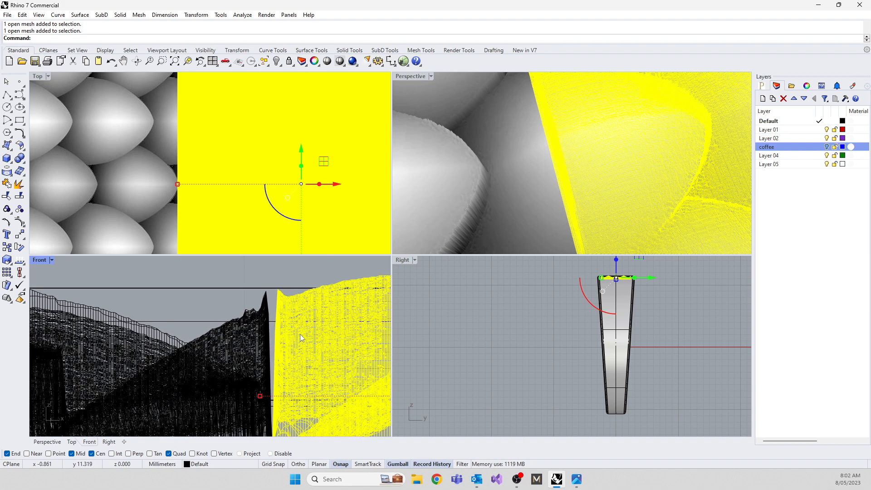
pyautogui.scroll(-8, 250, 331)
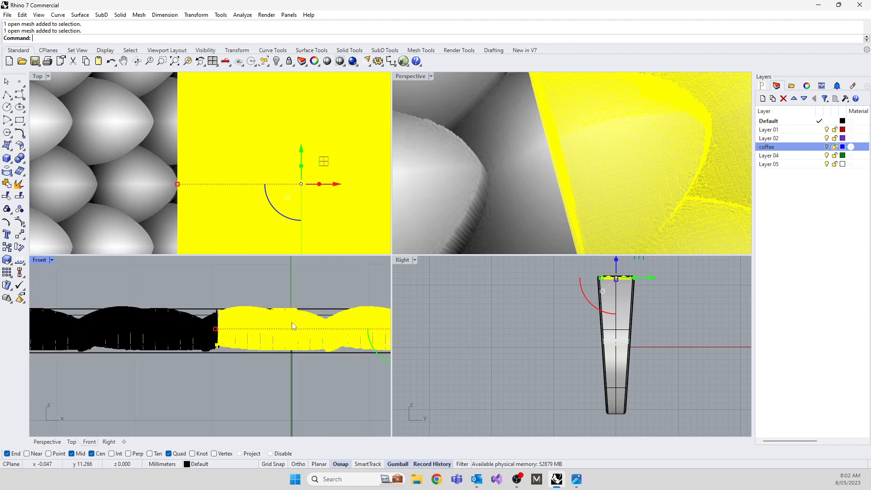
pyautogui.moveTo(389, 333); pyautogui.dragTo(389, 334)
pyautogui.scroll(5, 273, 326)
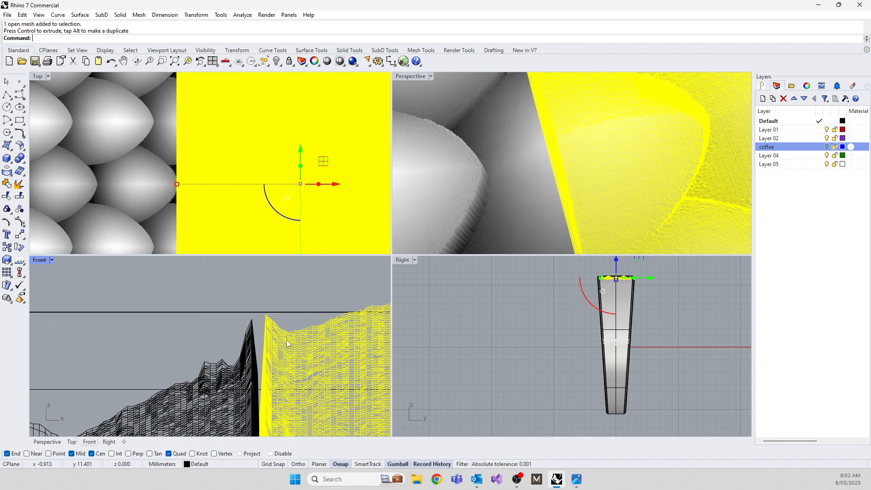
pyautogui.moveTo(303, 368); pyautogui.dragTo(291, 366)
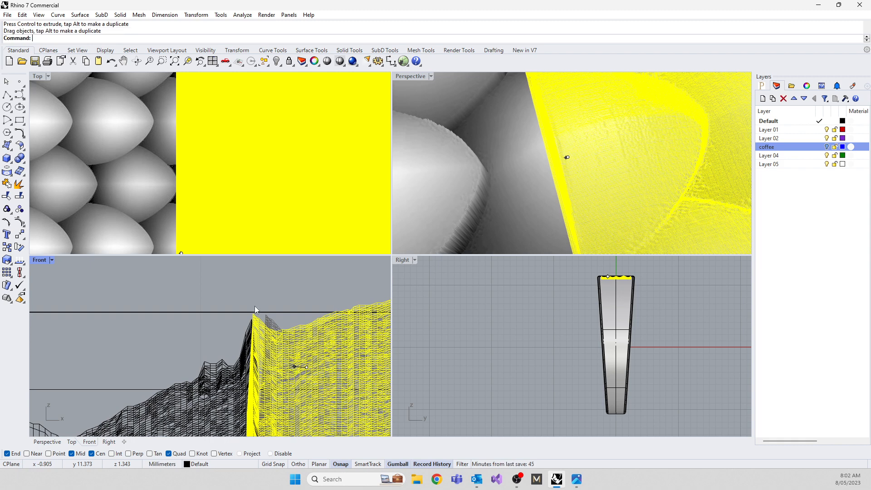
pyautogui.click(254, 306)
pyautogui.scroll(-10, 520, 151)
pyautogui.scroll(8, 487, 144)
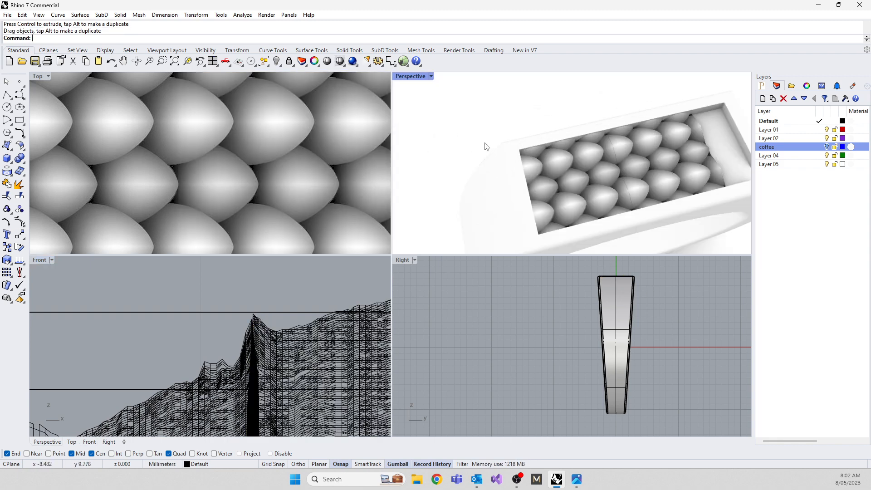
# Join the original scale mesh and its copy into one mesh, accepting the break in history.
pyautogui.click(587, 151)
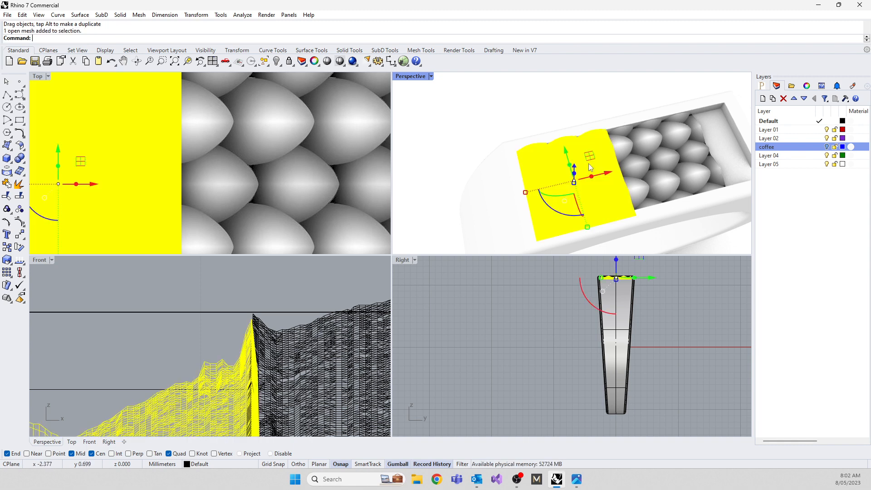
pyautogui.keyDown('shift'); pyautogui.click(649, 161); pyautogui.keyUp('shift')
pyautogui.write('jo')
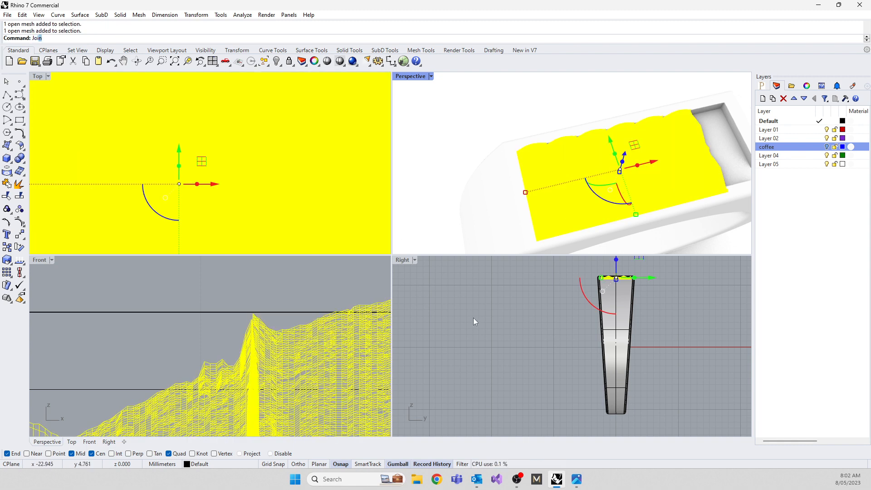
pyautogui.press('Return')
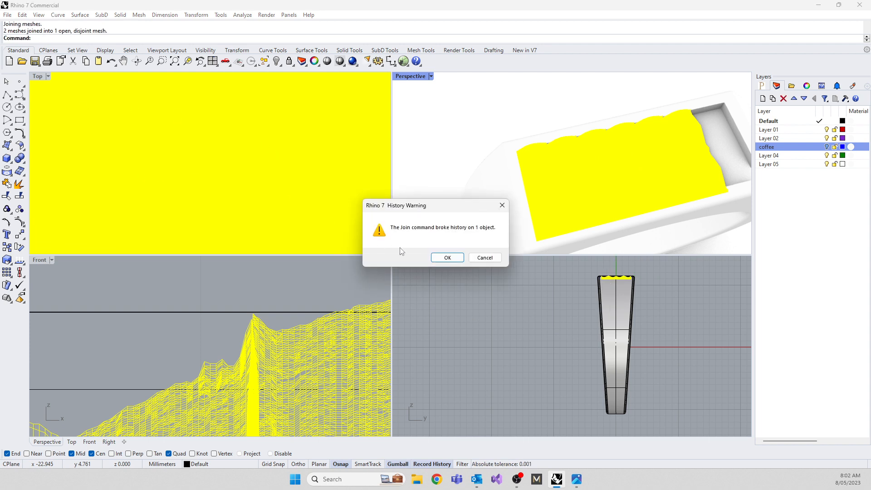
pyautogui.click(448, 257)
# Stretch the joined scale mesh lengthwise and shift it to fill the recess end to end, and check the fit around the ring.
pyautogui.moveTo(524, 194); pyautogui.dragTo(611, 181)
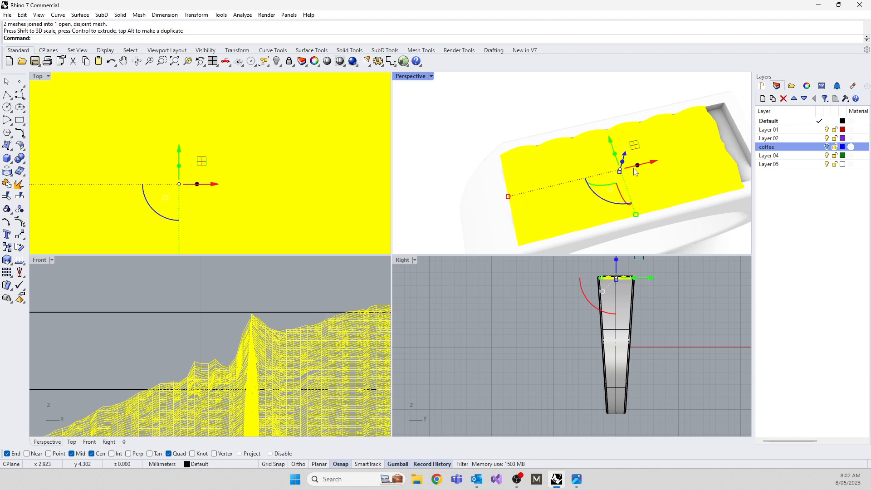
pyautogui.moveTo(651, 161); pyautogui.dragTo(675, 156)
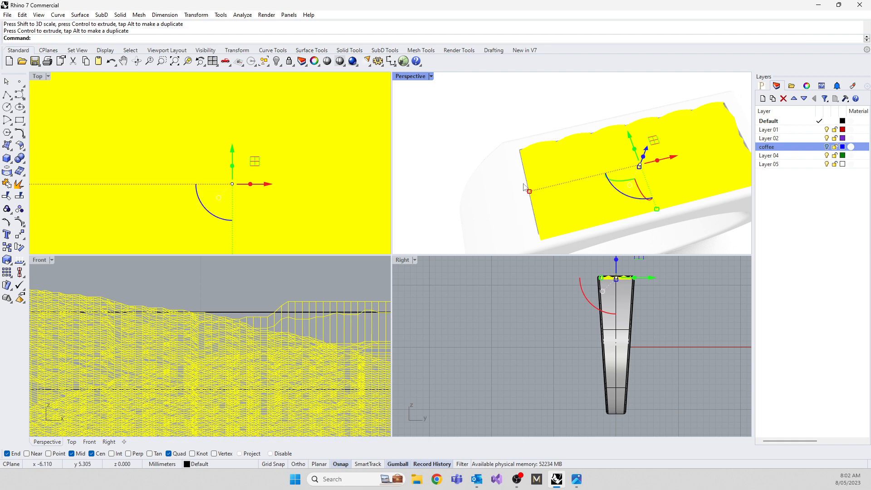
pyautogui.moveTo(528, 190); pyautogui.dragTo(525, 191)
pyautogui.press('Escape')
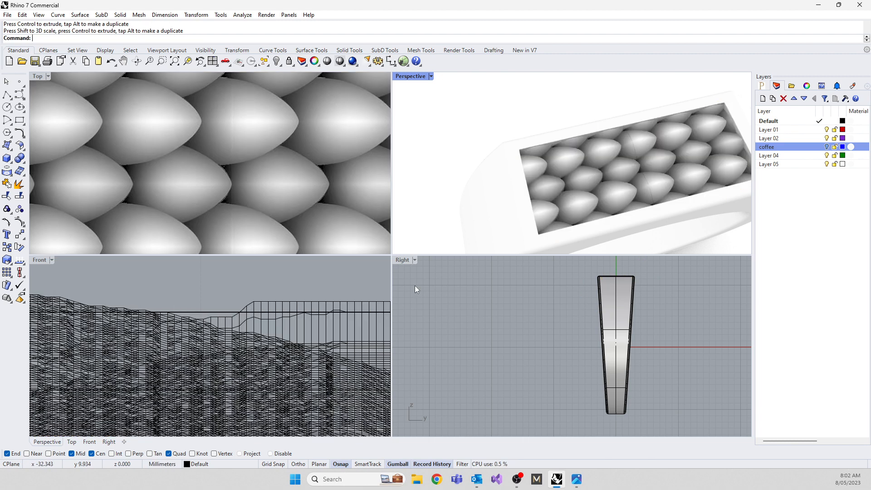
pyautogui.moveTo(449, 231); pyautogui.dragTo(545, 176, button='right')
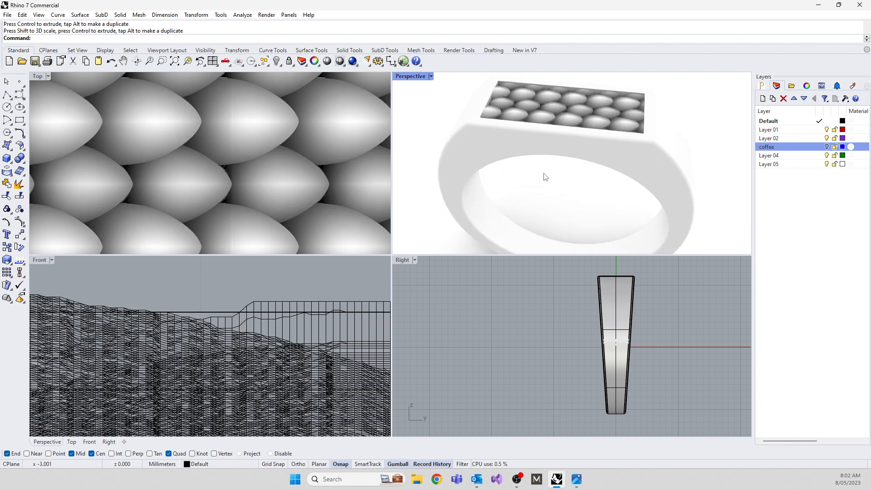
pyautogui.scroll(3, 564, 111)
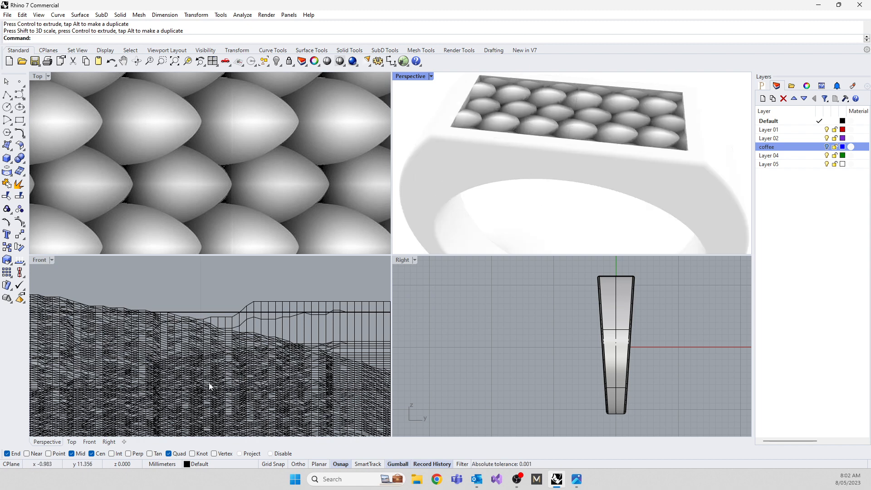
pyautogui.scroll(-2, 186, 329)
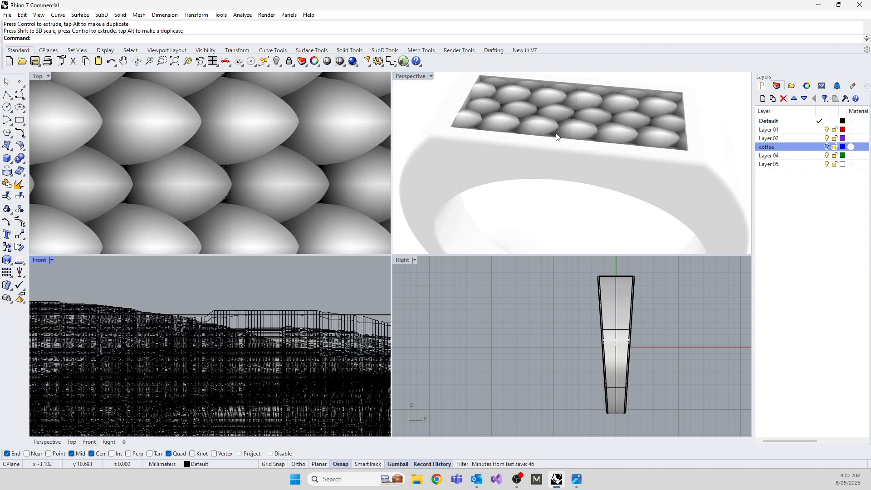
pyautogui.moveTo(556, 136); pyautogui.dragTo(563, 165, button='right')
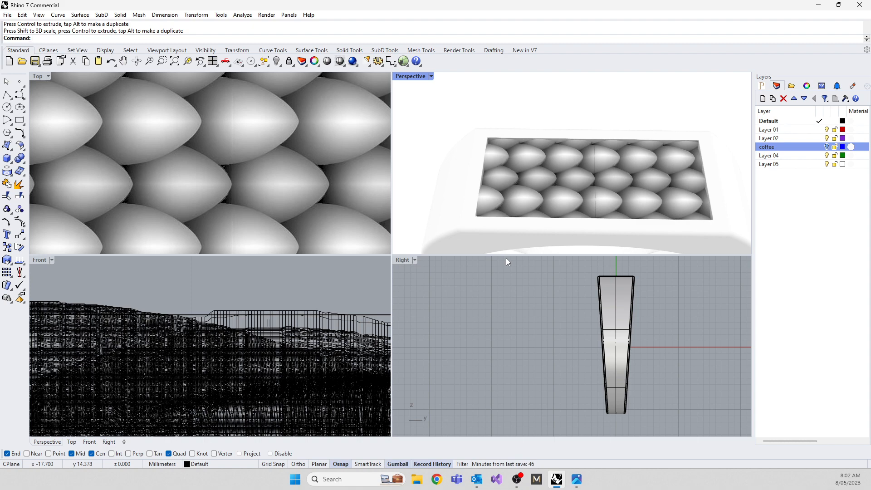
# Compress the joined scale mesh lengthwise in Perspective view to about half the recess's length.
pyautogui.click(520, 181)
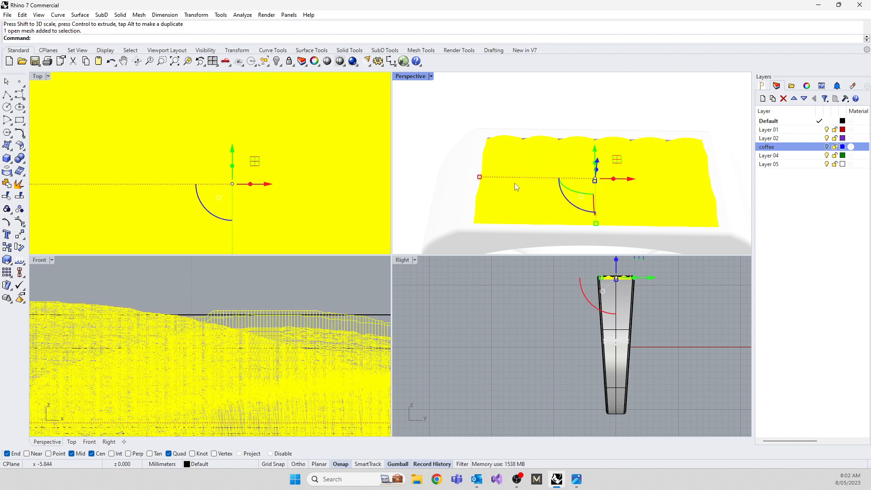
pyautogui.scroll(-2, 528, 186)
pyautogui.moveTo(503, 179); pyautogui.dragTo(394, 177)
pyautogui.hotkey('ctrl', 'z')
pyautogui.hotkey('ctrl', 'z')
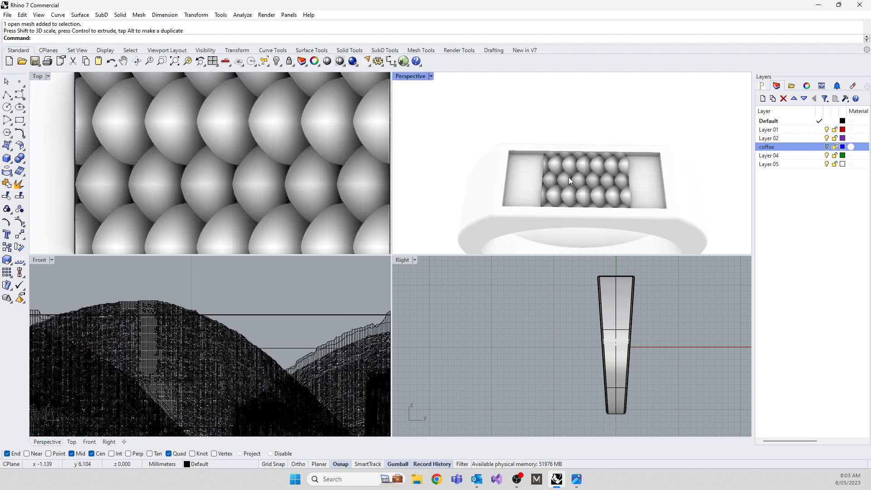
pyautogui.scroll(-4, 570, 181)
# Try stretching the compressed scale mesh lengthwise well past both ends of the ring's flat top, and undo that stretch.
pyautogui.click(614, 160)
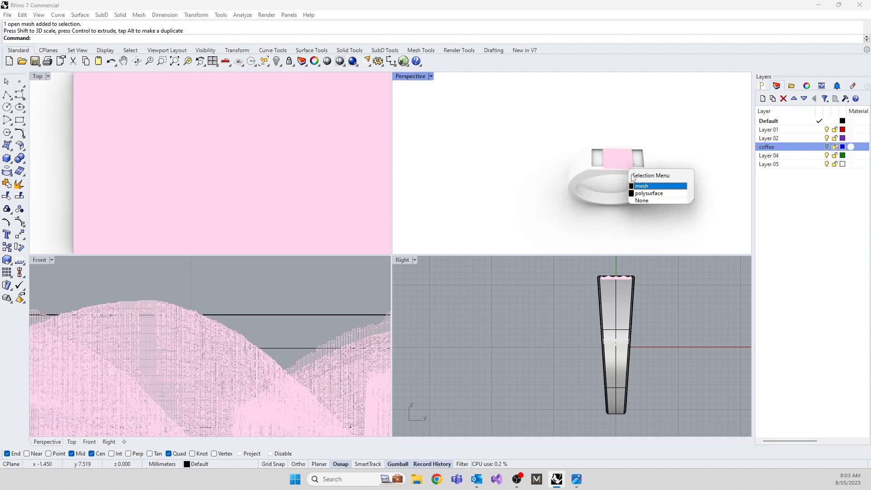
pyautogui.click(640, 186)
pyautogui.scroll(3, 615, 162)
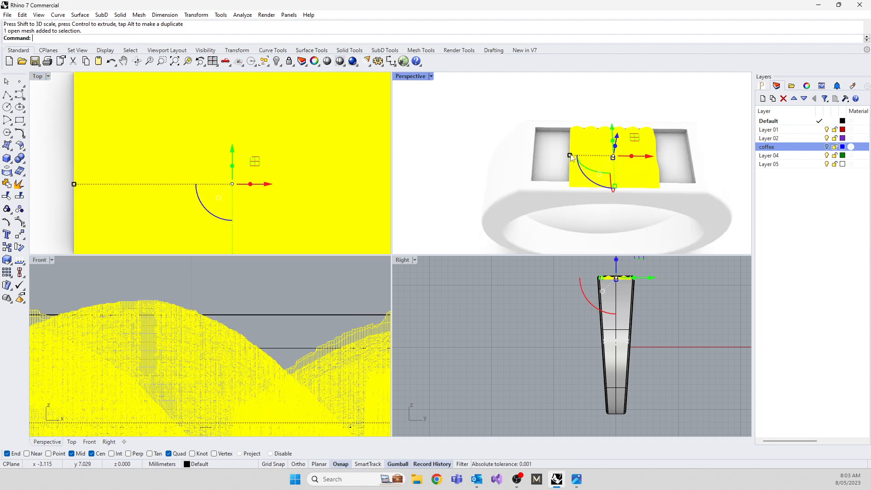
pyautogui.moveTo(570, 156); pyautogui.dragTo(433, 171)
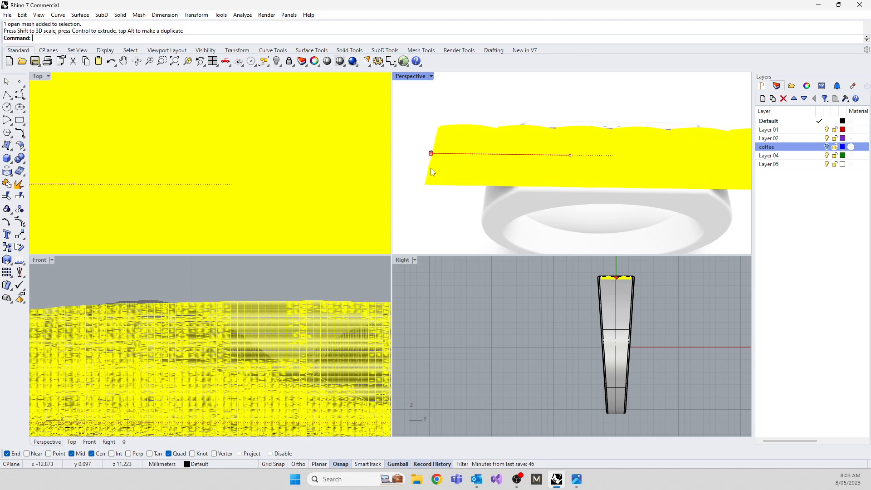
pyautogui.click(436, 214)
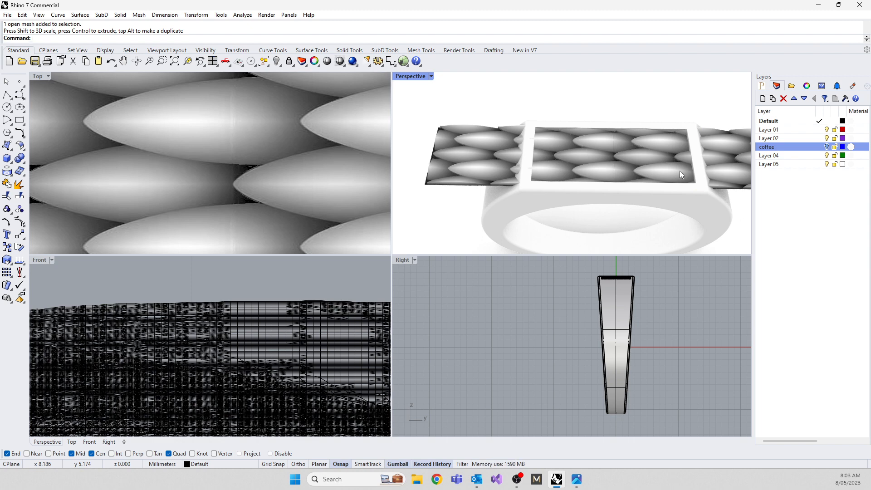
pyautogui.hotkey('ctrl', 'z')
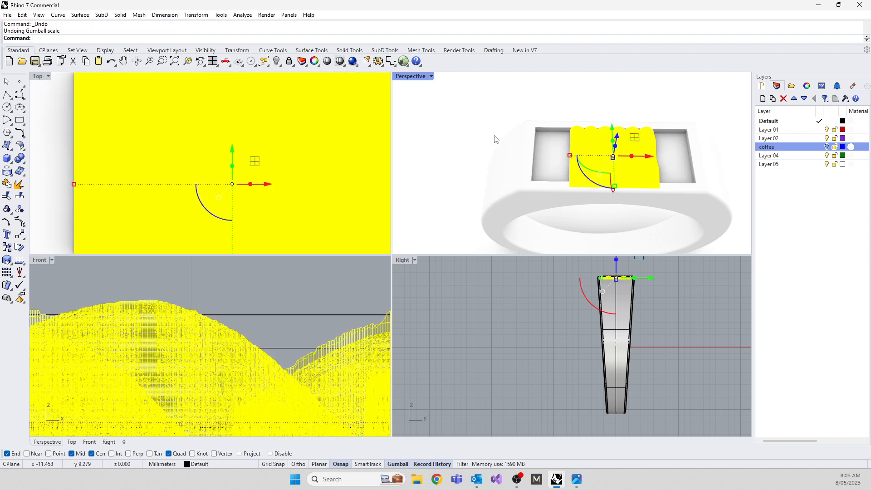
# Undo the lengthwise compression of the joined scale mesh and examine how the scales fill the recess from above and in perspective.
pyautogui.hotkey('ctrl', 'z')
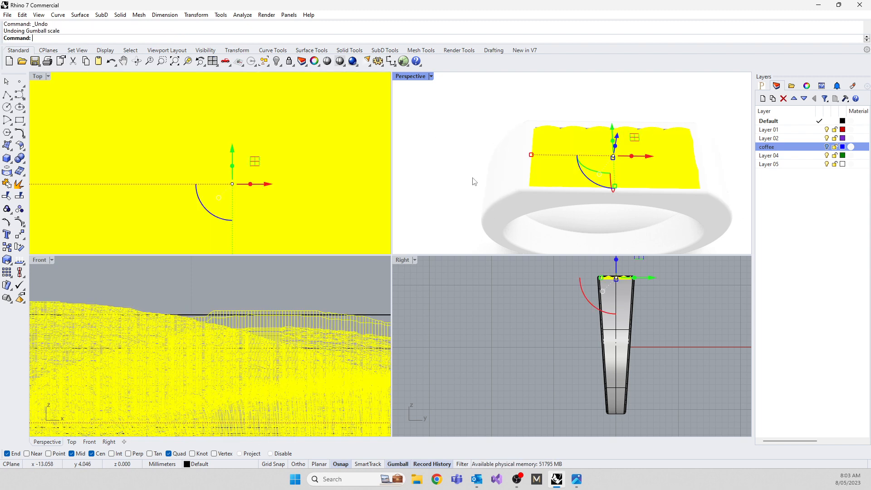
pyautogui.click(450, 188)
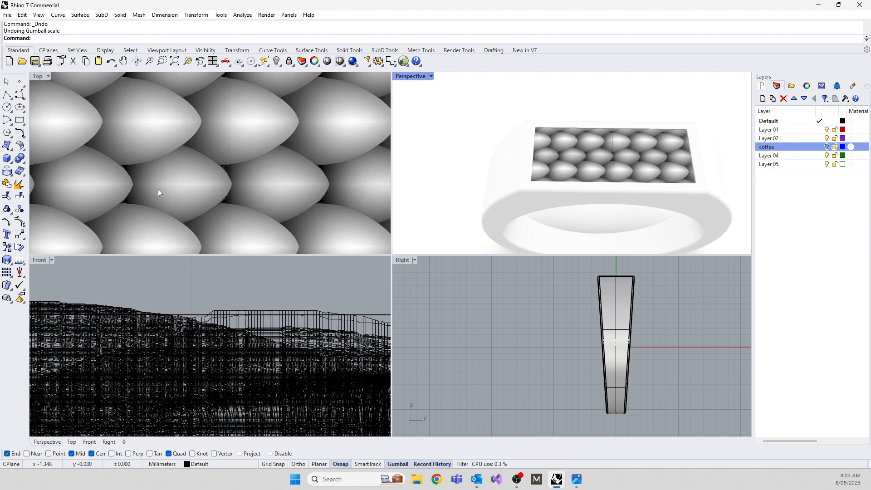
pyautogui.scroll(-4, 173, 181)
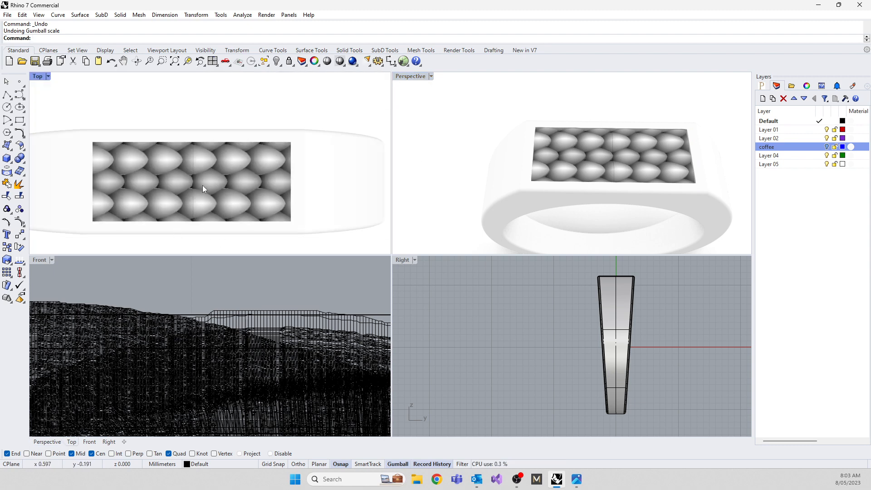
pyautogui.scroll(8, 621, 148)
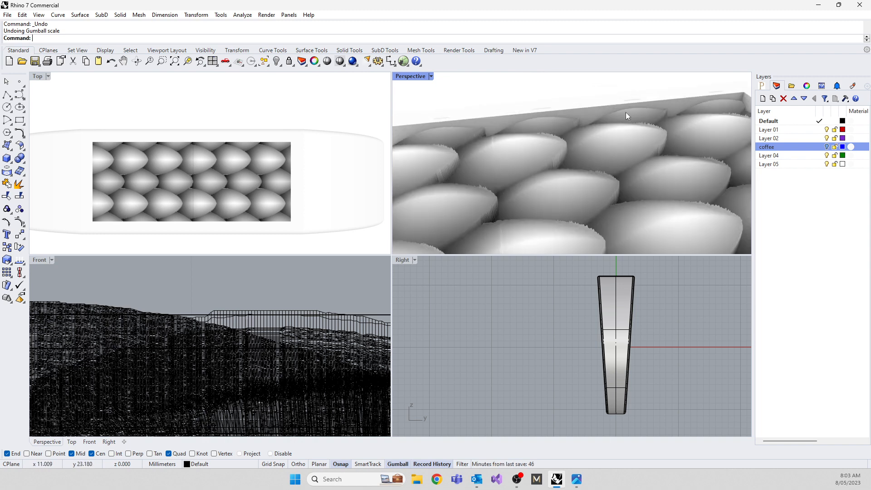
pyautogui.click(542, 185)
pyautogui.click(493, 359)
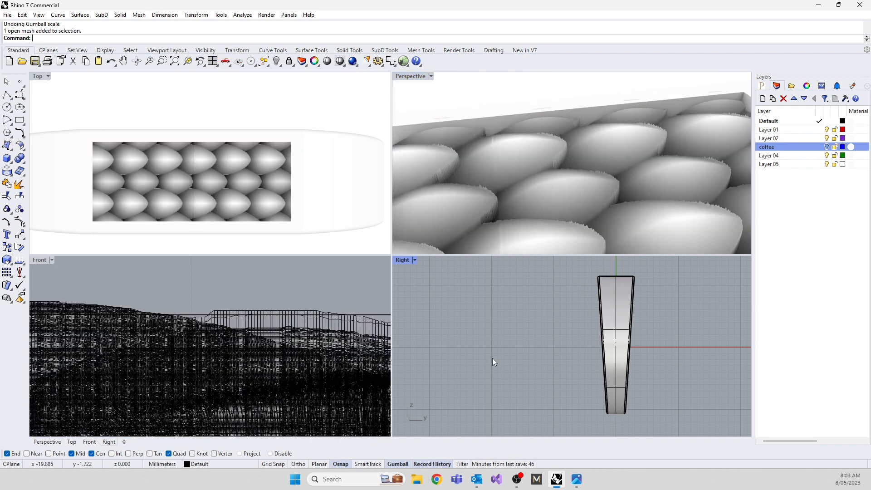
pyautogui.scroll(-5, 642, 149)
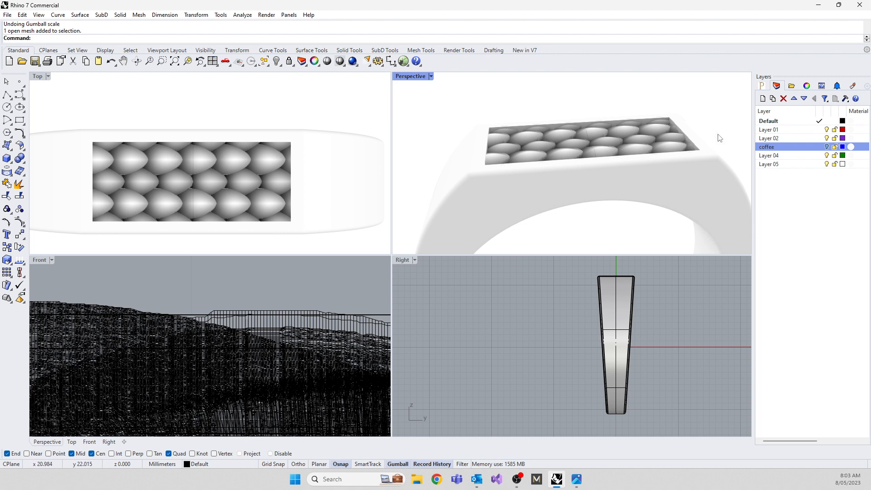
pyautogui.scroll(2, 687, 146)
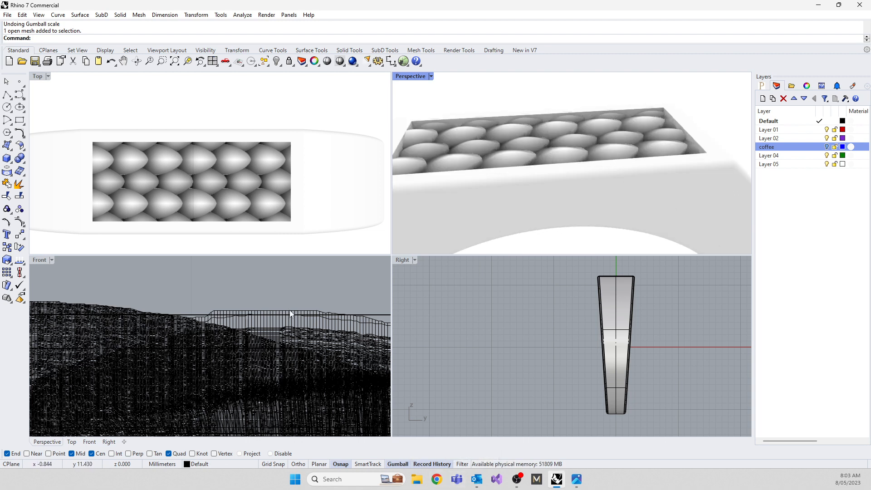
pyautogui.scroll(-3, 520, 142)
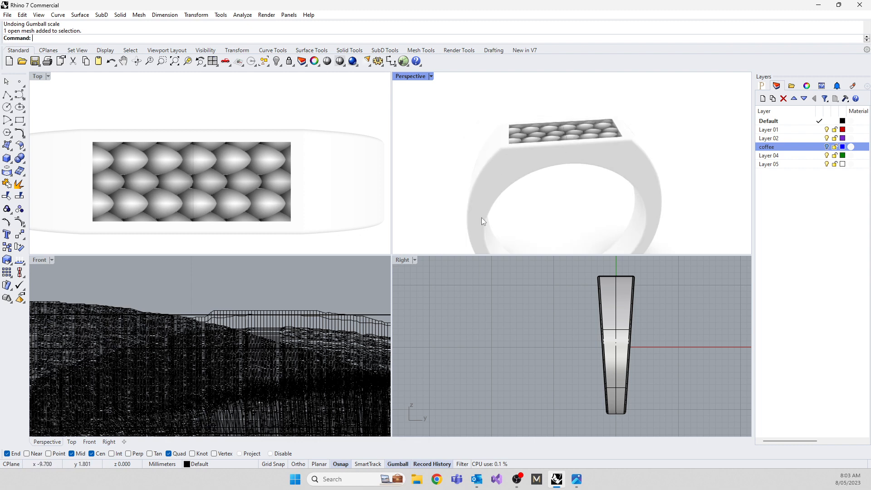
# Delete the joined scale mesh from the recess and set the Top view to Shaded display.
pyautogui.click(181, 191)
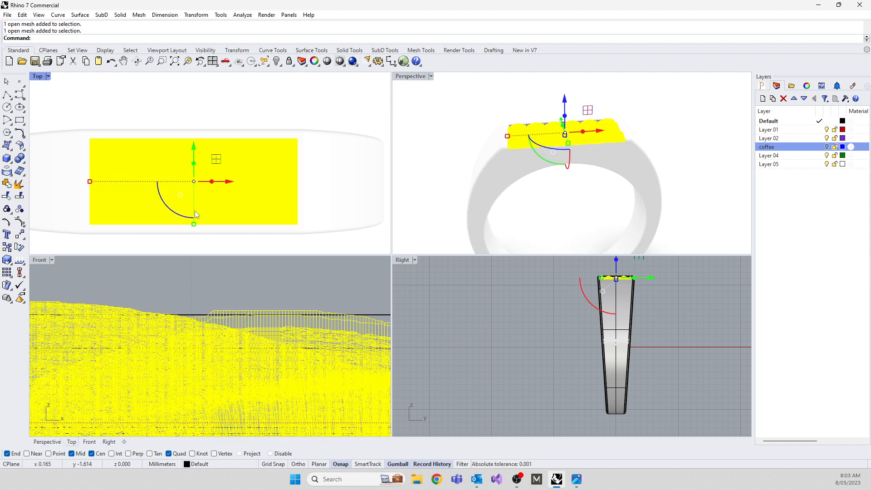
pyautogui.press('Delete')
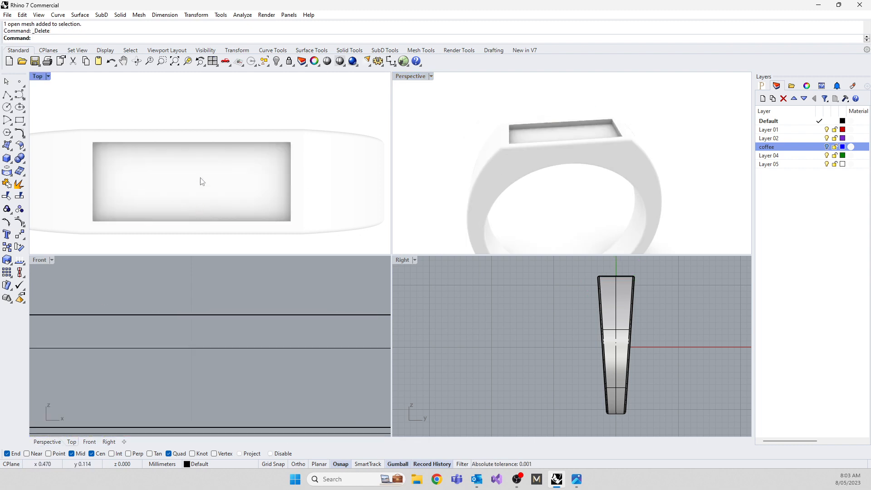
pyautogui.click(36, 78)
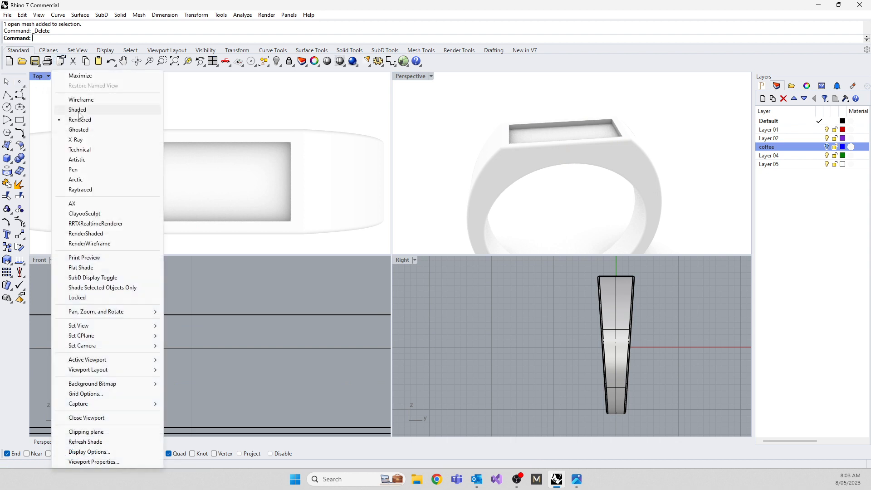
pyautogui.click(73, 109)
# Create a Heightfield mesh from scale.jpg, about 6 mm square, above the ring in Top view, with 800 x 800 sample points and 0.7 mm height.
pyautogui.scroll(-3, 175, 156)
pyautogui.moveTo(175, 161); pyautogui.dragTo(190, 218, button='right')
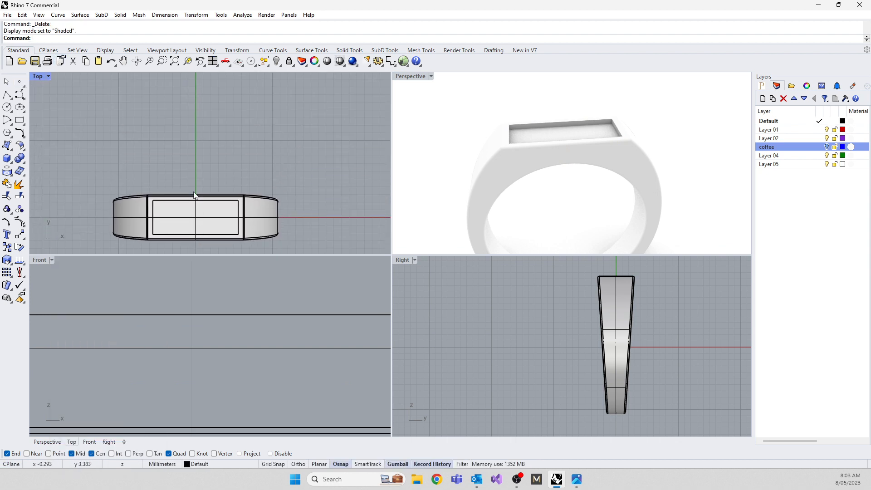
pyautogui.moveTo(211, 172); pyautogui.dragTo(200, 188, button='right')
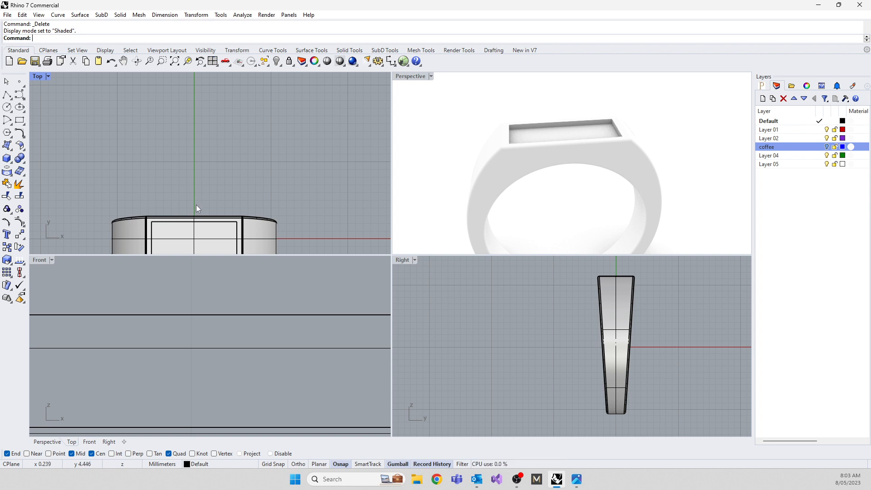
pyautogui.moveTo(114, 203); pyautogui.dragTo(128, 209, button='right')
pyautogui.write('Heightfield')
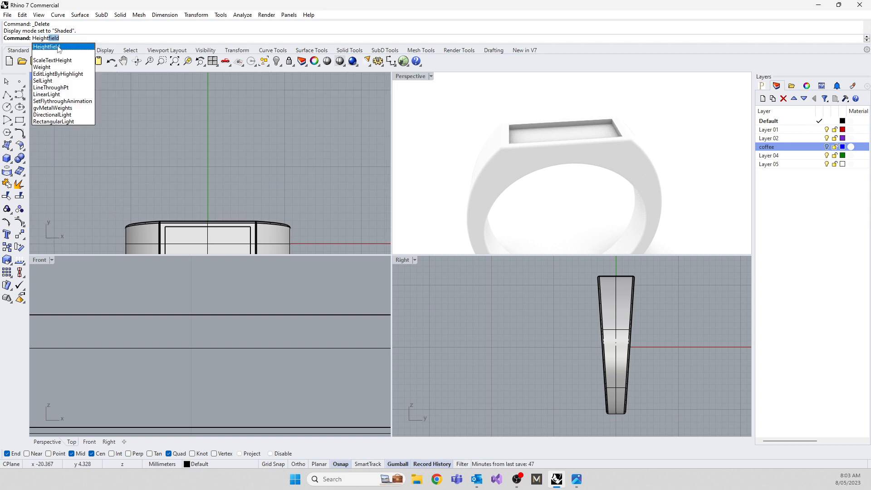
pyautogui.press('Return')
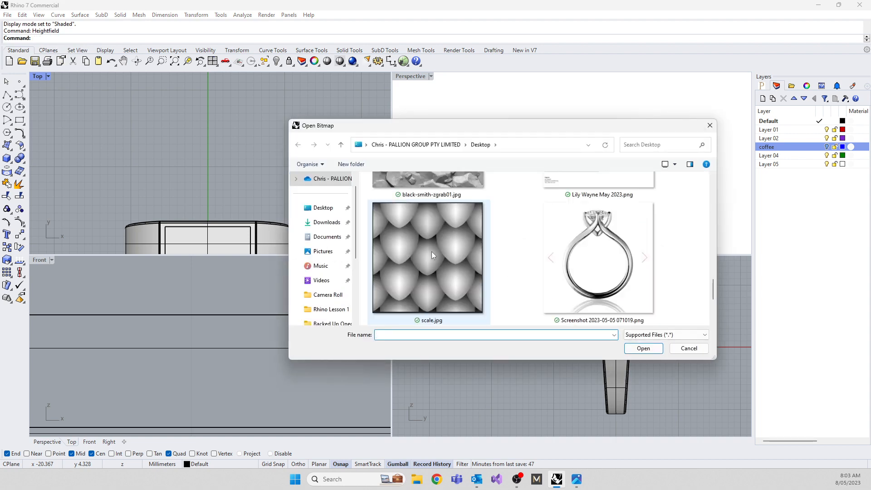
pyautogui.doubleClick(432, 251)
pyautogui.click(187, 106)
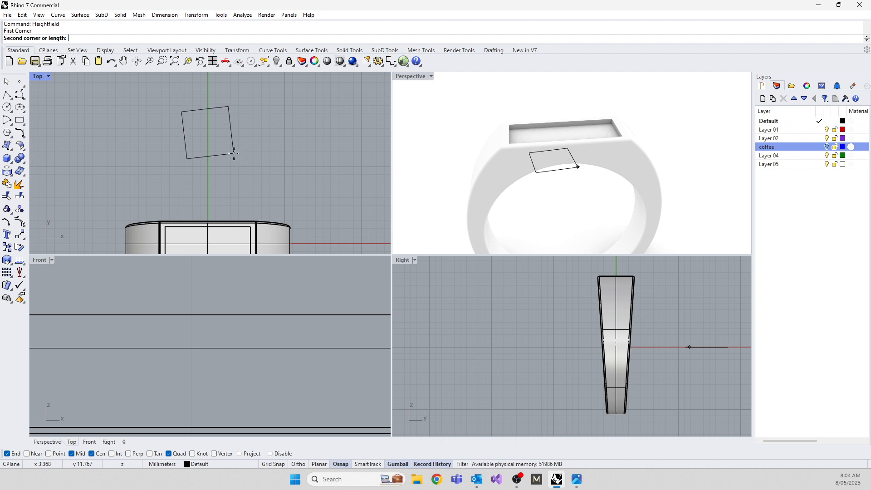
pyautogui.keyDown('shift'); pyautogui.click(234, 155); pyautogui.keyUp('shift')
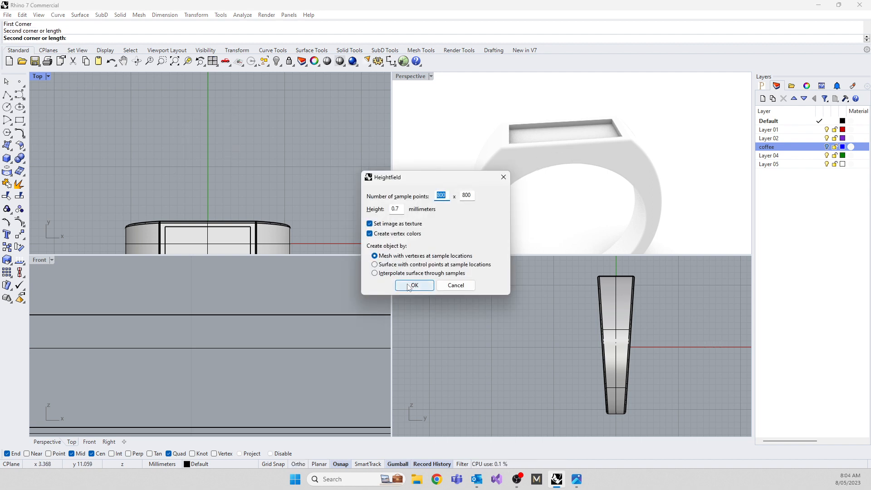
pyautogui.click(407, 285)
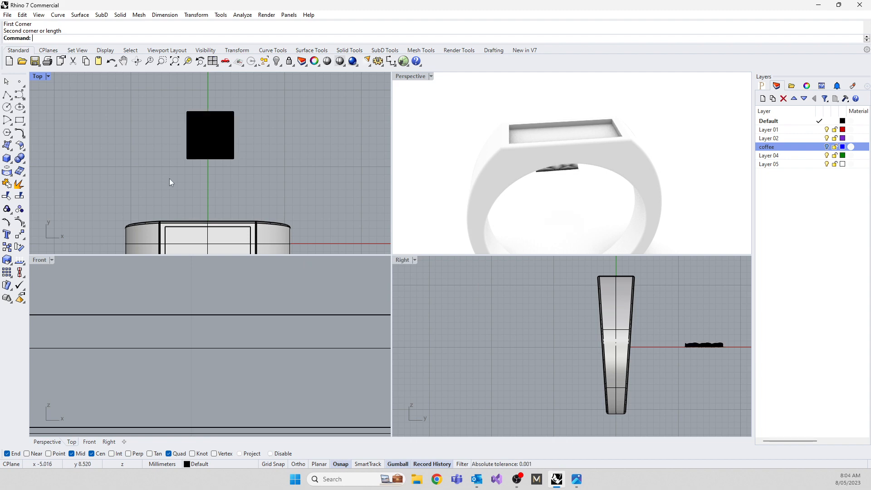
# Examine the side and lower borders of the new scale mesh in Rendered display, and return the Top view to Shaded.
pyautogui.click(48, 76)
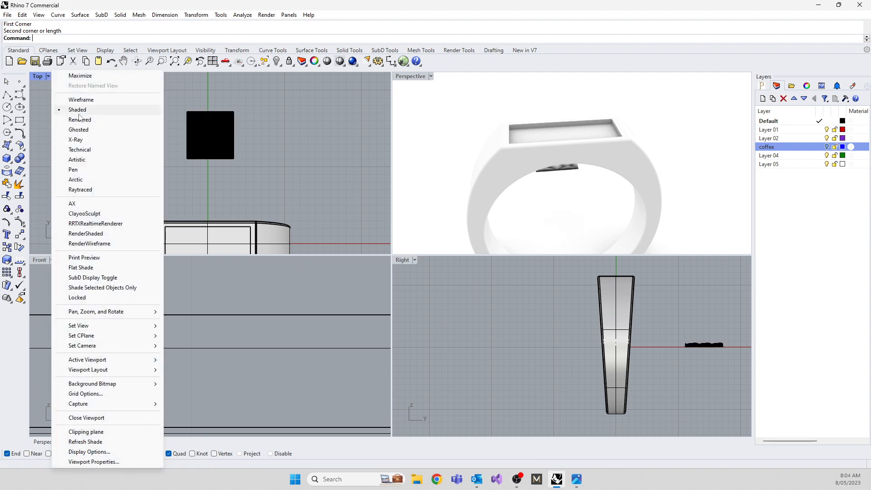
pyautogui.click(80, 119)
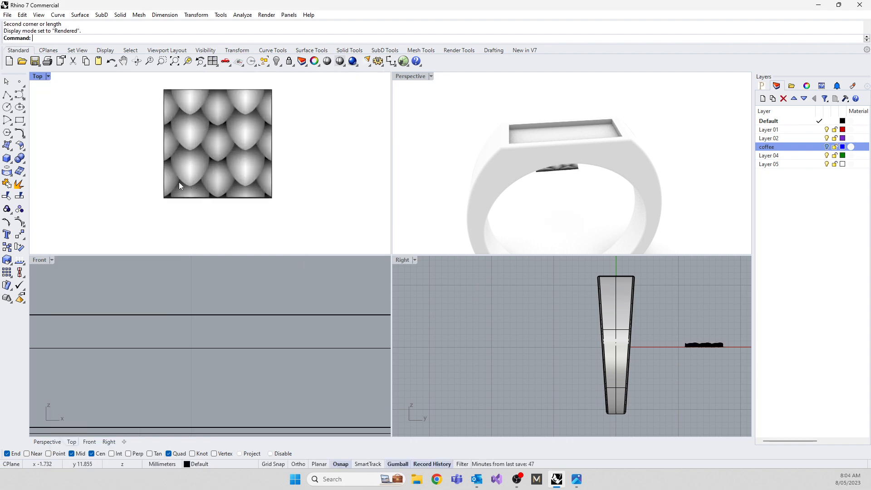
pyautogui.scroll(6, 179, 181)
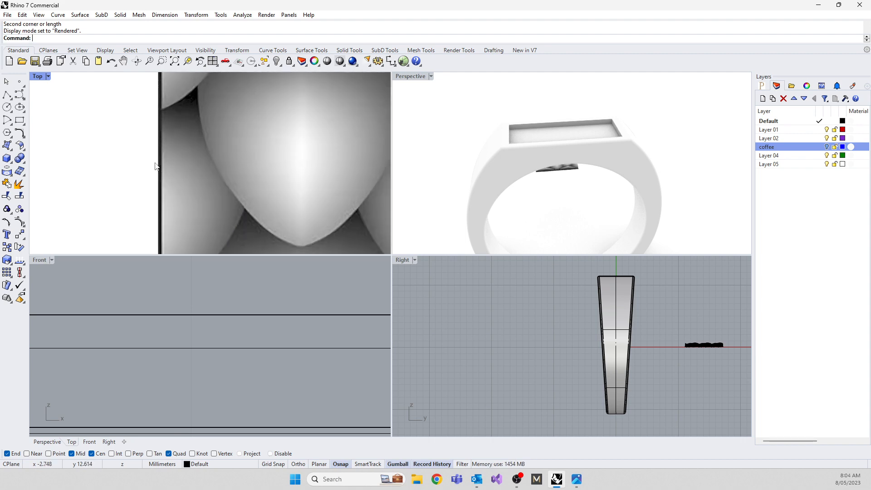
pyautogui.scroll(4, 174, 176)
pyautogui.scroll(-6, 164, 170)
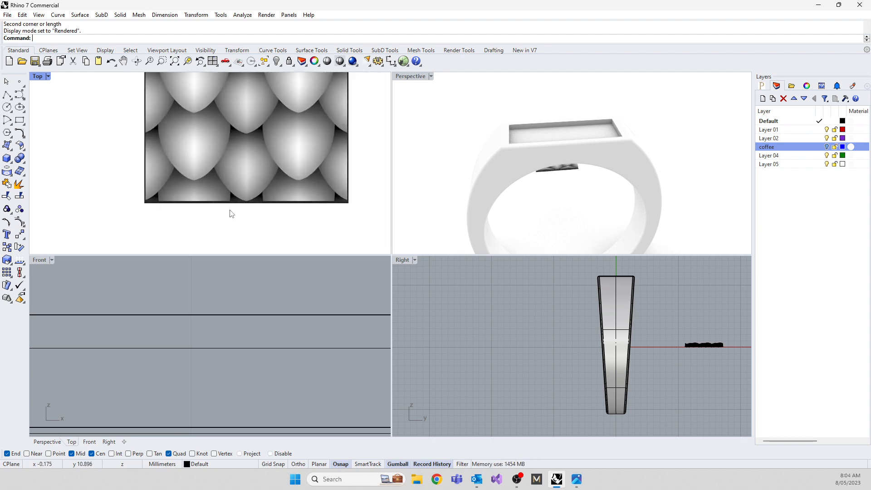
pyautogui.scroll(5, 179, 194)
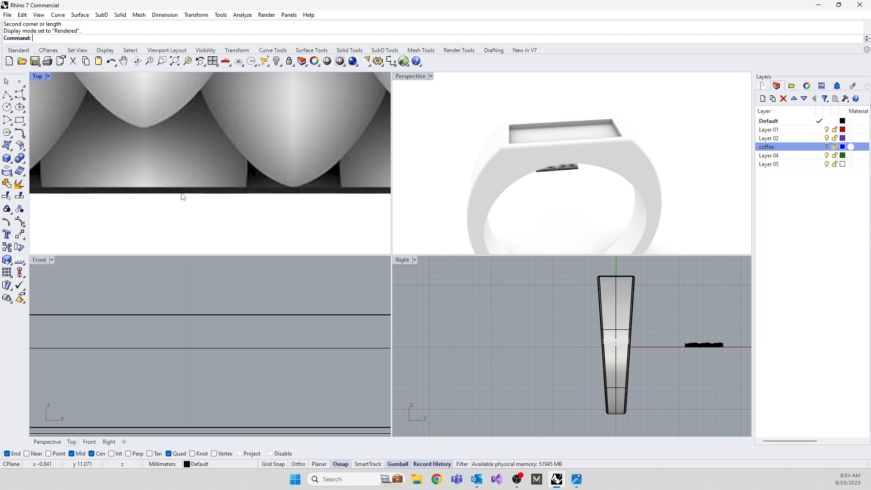
pyautogui.scroll(-6, 181, 196)
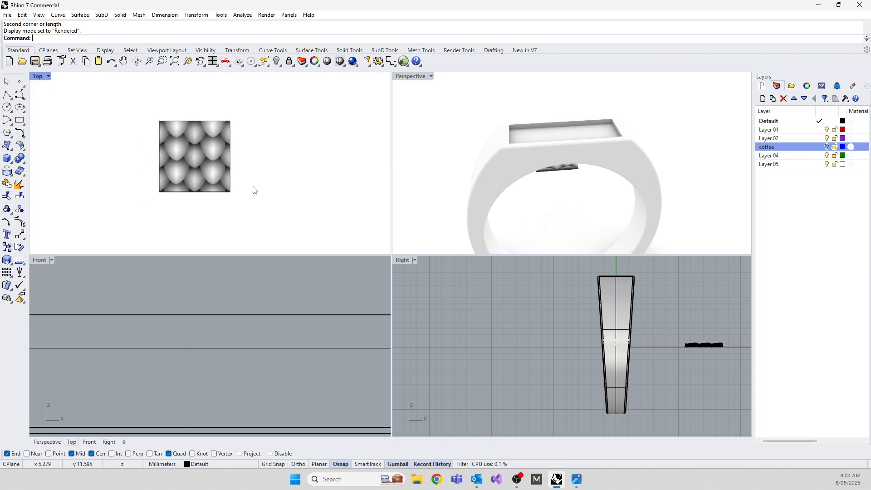
pyautogui.click(48, 76)
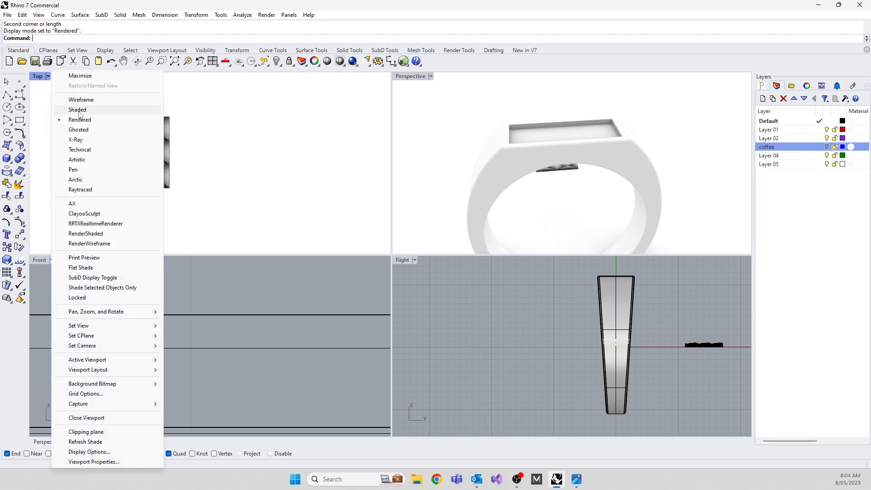
pyautogui.click(77, 110)
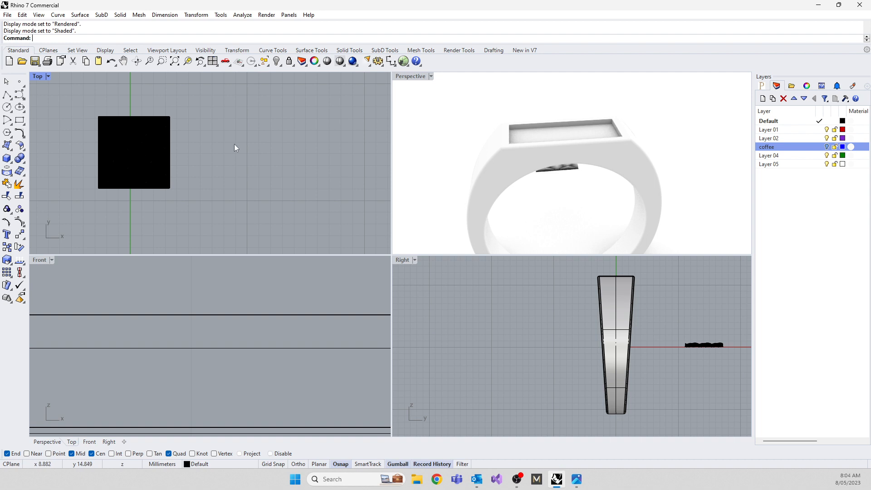
# Draw a square of about 5 mm beside the scale mesh in Top view and centre it inside the mesh's outline.
pyautogui.click(20, 121)
pyautogui.click(206, 127)
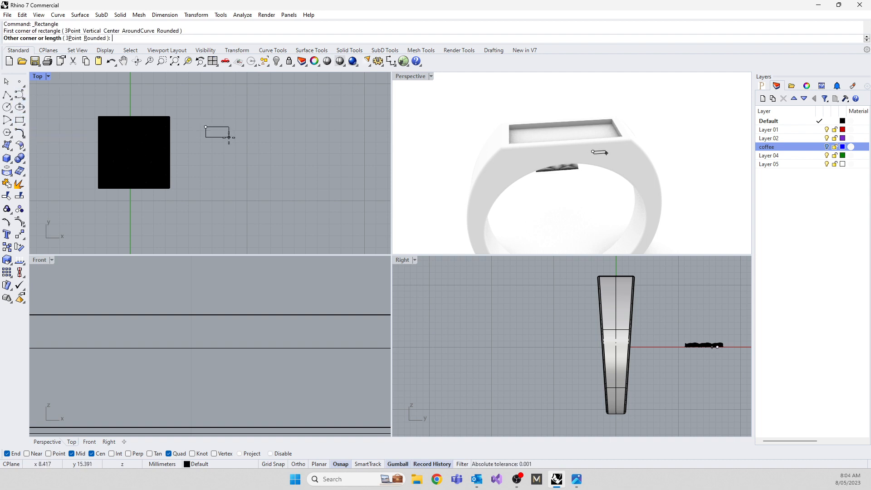
pyautogui.press('shift')
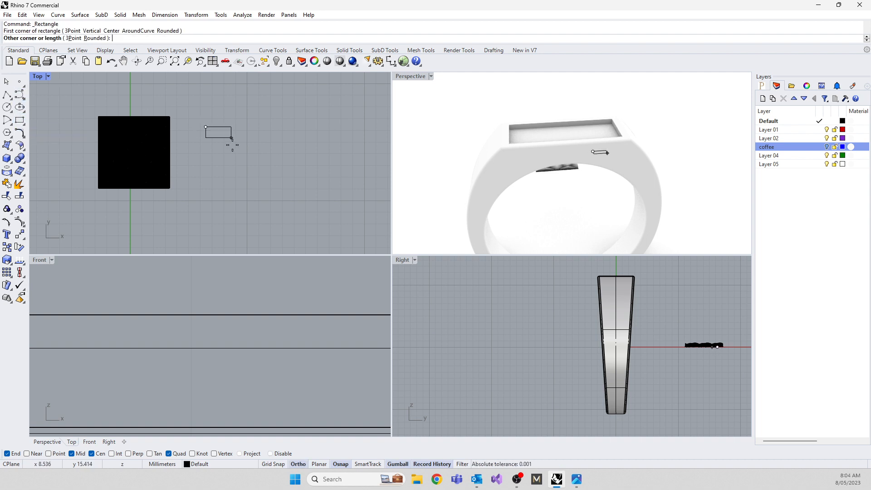
pyautogui.click(262, 183)
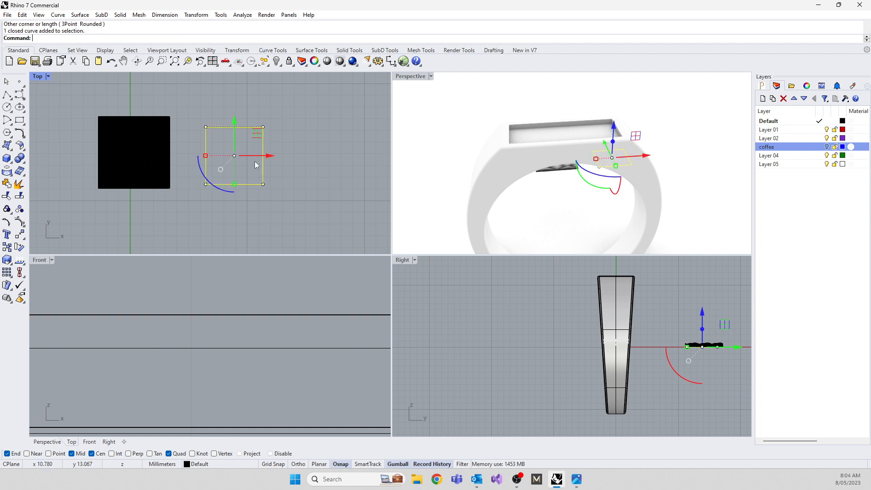
pyautogui.moveTo(262, 132); pyautogui.dragTo(157, 129)
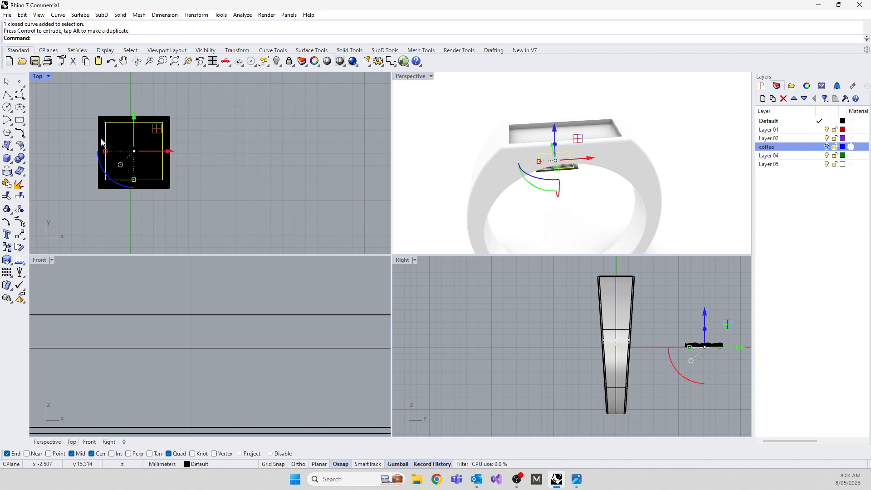
# Check the square's edge against the mesh and lower the square slightly below the scale mesh in Right view.
pyautogui.scroll(10, 143, 150)
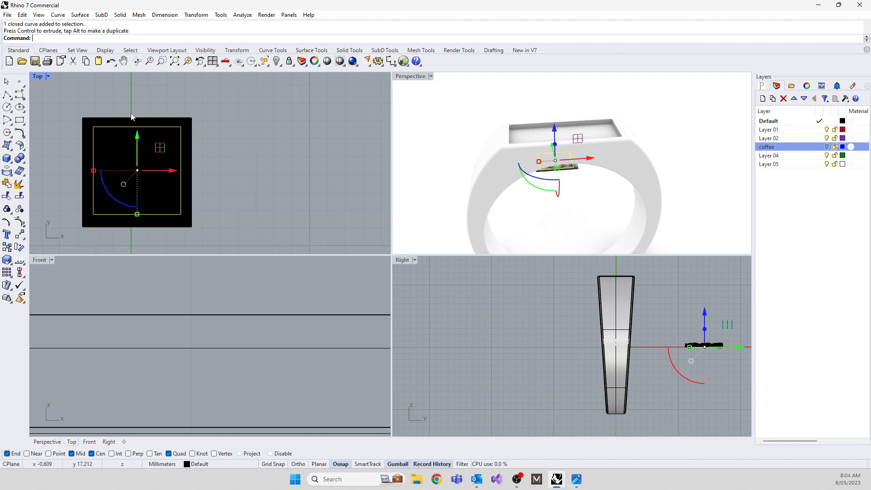
pyautogui.scroll(5, 189, 127)
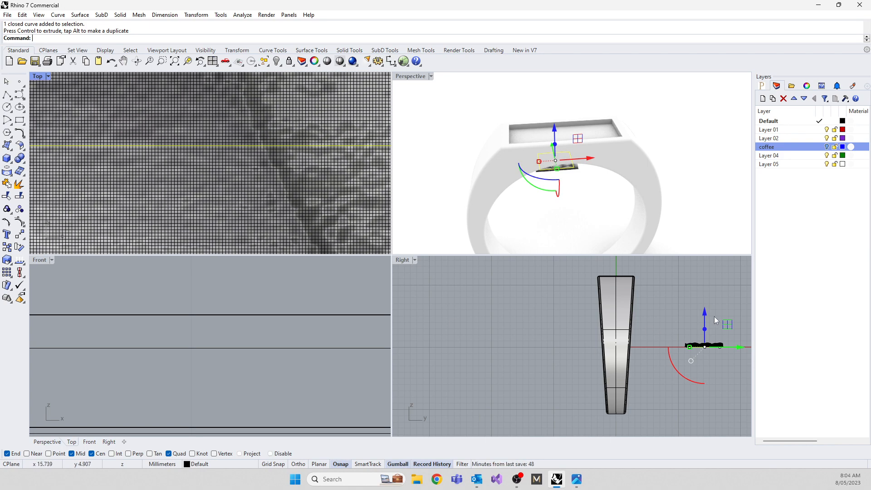
pyautogui.moveTo(704, 312); pyautogui.dragTo(703, 316)
pyautogui.scroll(-12, 229, 171)
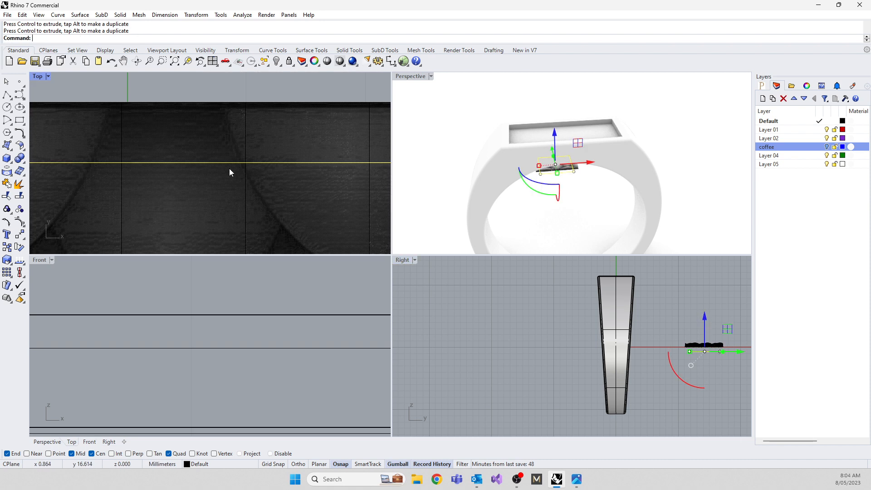
# Split the scale mesh with the square using MeshSplit and delete the outer border piece.
pyautogui.click(208, 134)
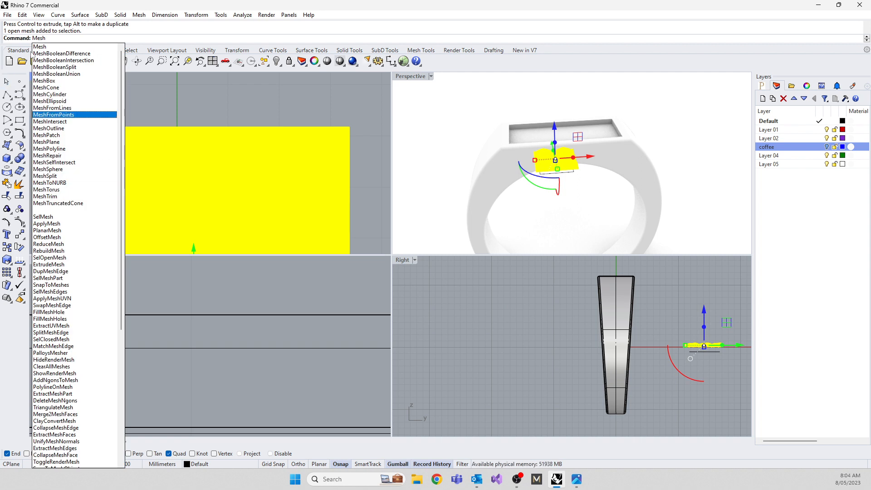
pyautogui.click(44, 176)
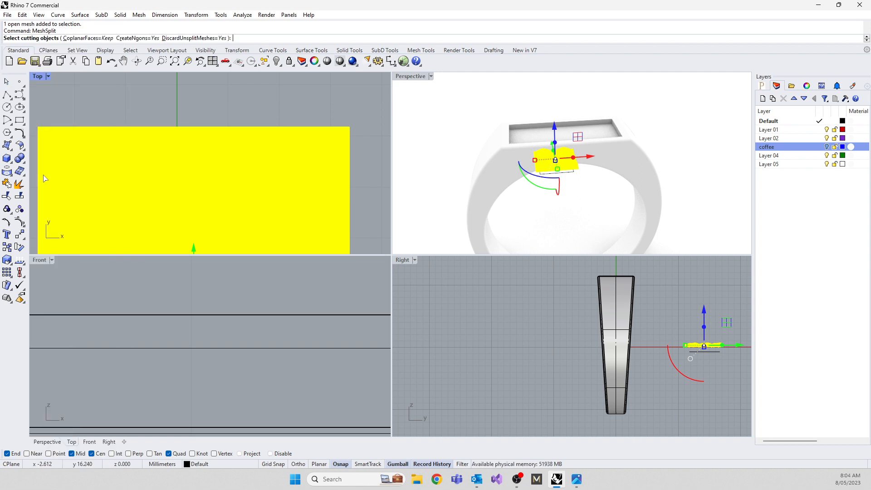
pyautogui.scroll(-8, 150, 109)
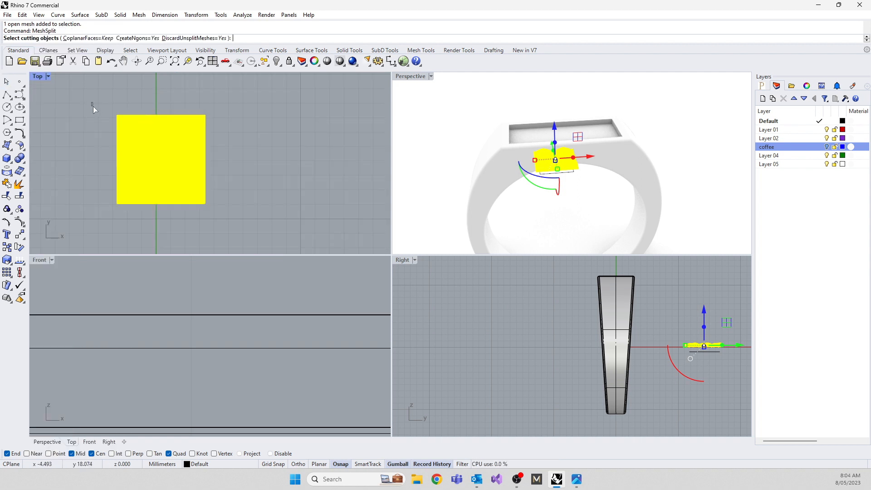
pyautogui.moveTo(91, 103); pyautogui.dragTo(228, 225)
pyautogui.press('Return')
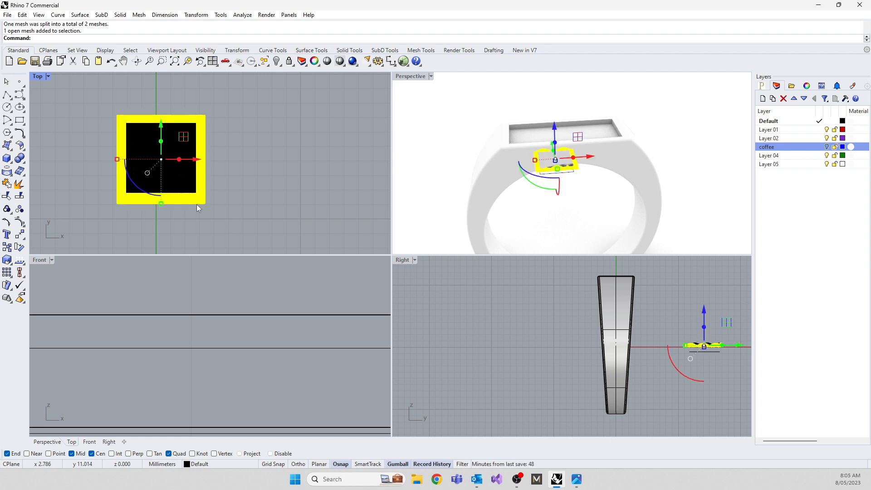
pyautogui.press('Delete')
# Set the Top view to Rendered display and examine the trimmed scale mesh along its upper edge.
pyautogui.click(47, 77)
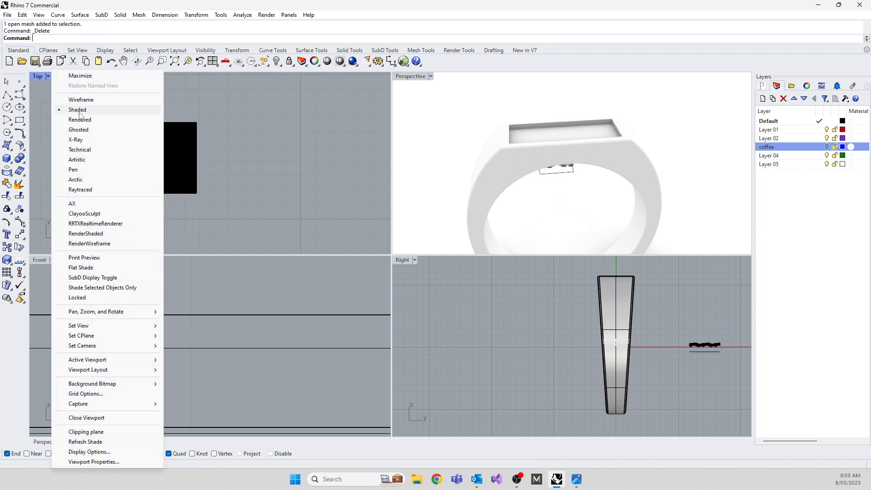
pyautogui.click(81, 120)
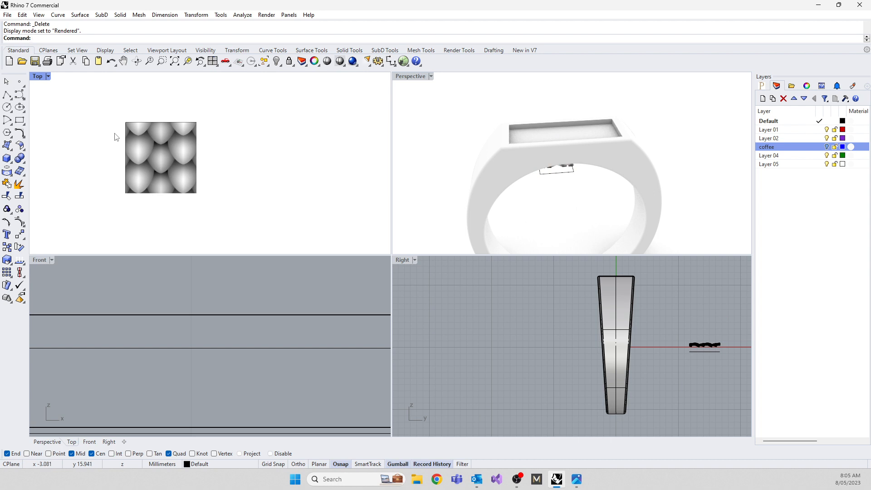
pyautogui.scroll(6, 144, 107)
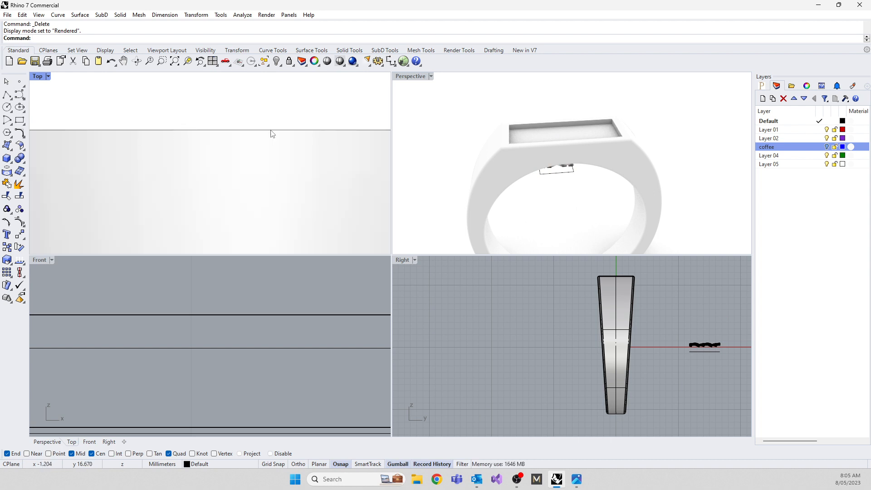
pyautogui.scroll(-4, 208, 149)
pyautogui.click(186, 146)
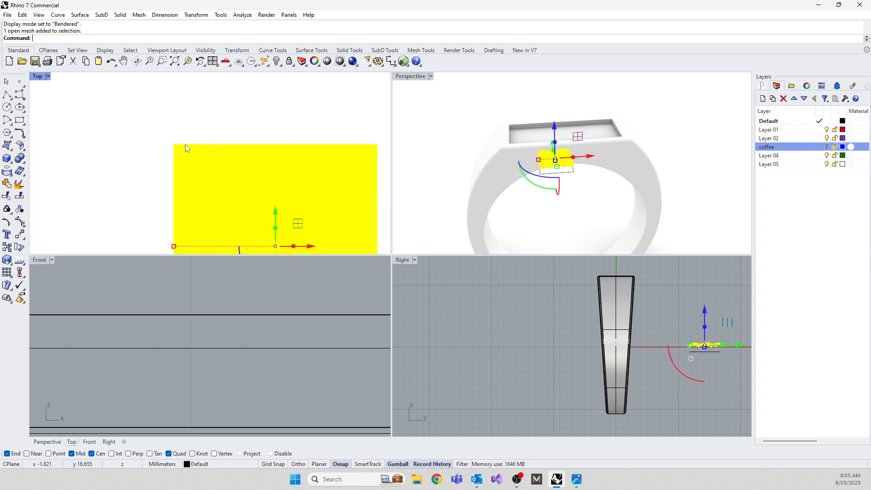
pyautogui.click(185, 141)
pyautogui.click(195, 145)
pyautogui.click(521, 302)
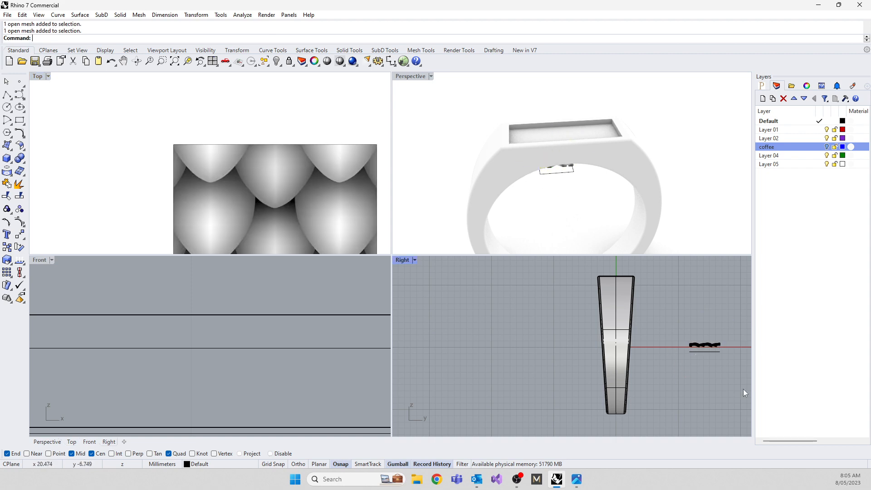
# Delete the leftover cutting square below the scale mesh and maximize the Top view.
pyautogui.click(704, 352)
pyautogui.press('Delete')
pyautogui.scroll(-3, 209, 149)
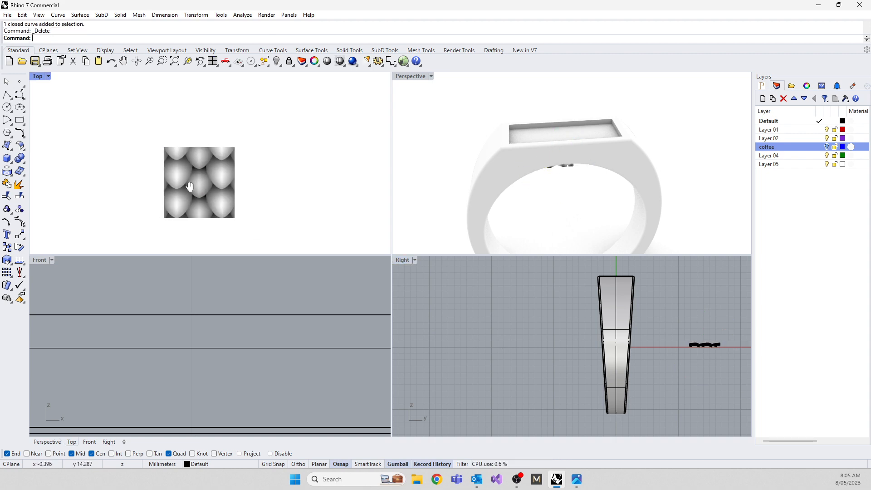
pyautogui.moveTo(190, 186); pyautogui.dragTo(182, 184, button='right')
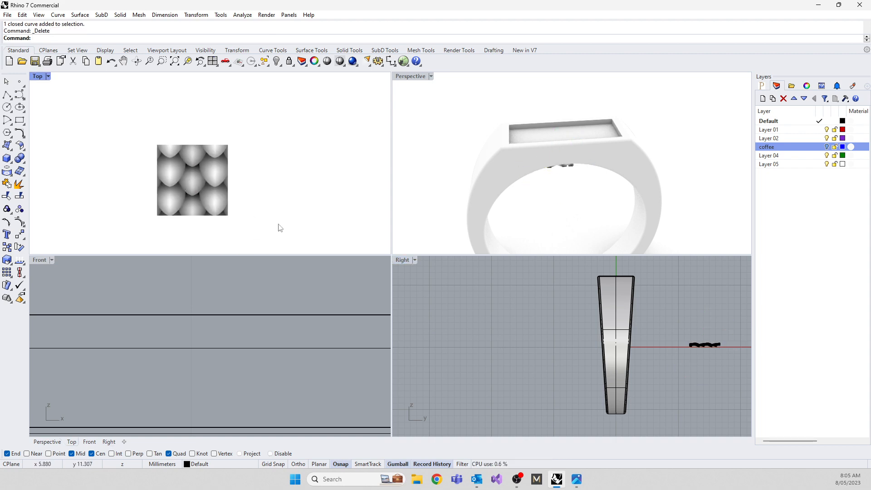
pyautogui.doubleClick(37, 77)
pyautogui.click(307, 238)
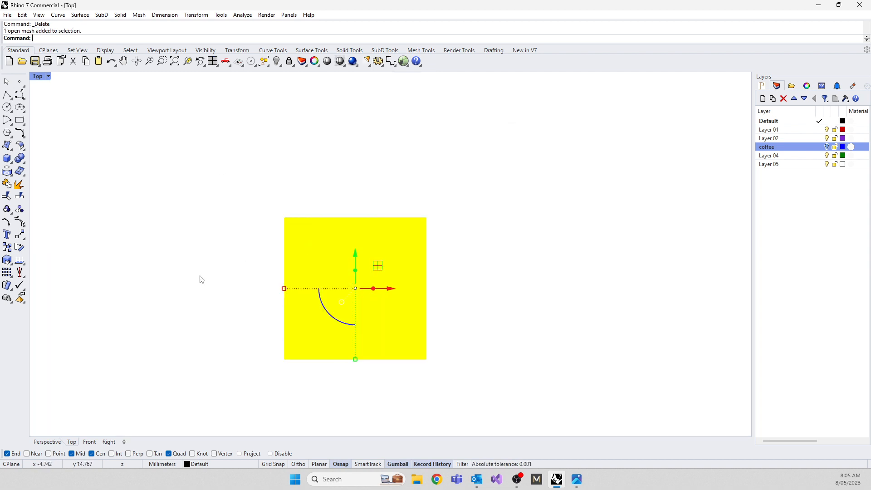
pyautogui.write('array')
pyautogui.press('Return')
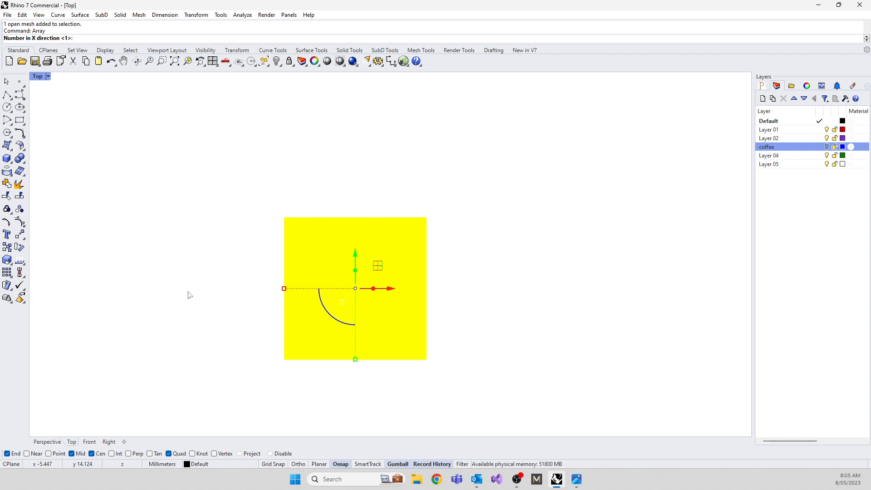
pyautogui.press('Escape')
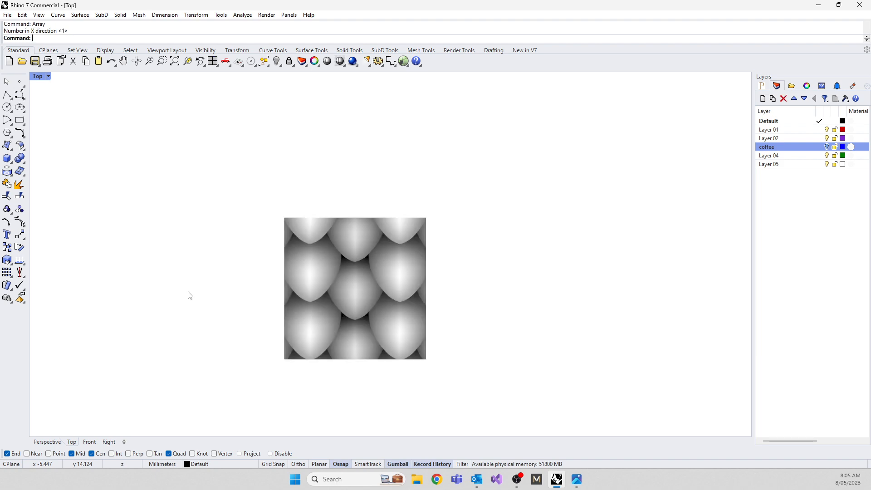
# Enable Vertex snapping and copy the scale mesh from its upper-left corner vertex to its upper-right corner so the tiles meet edge to edge.
pyautogui.click(287, 256)
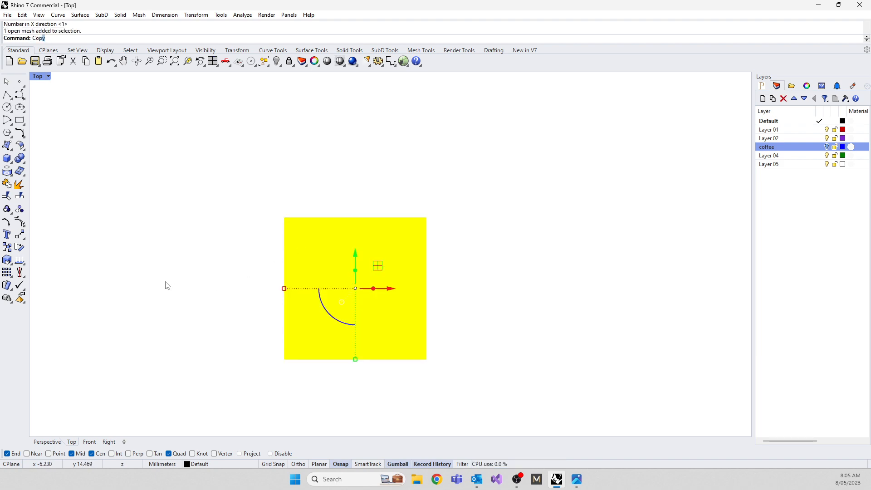
pyautogui.write('Copy')
pyautogui.press('Return')
pyautogui.scroll(5, 318, 191)
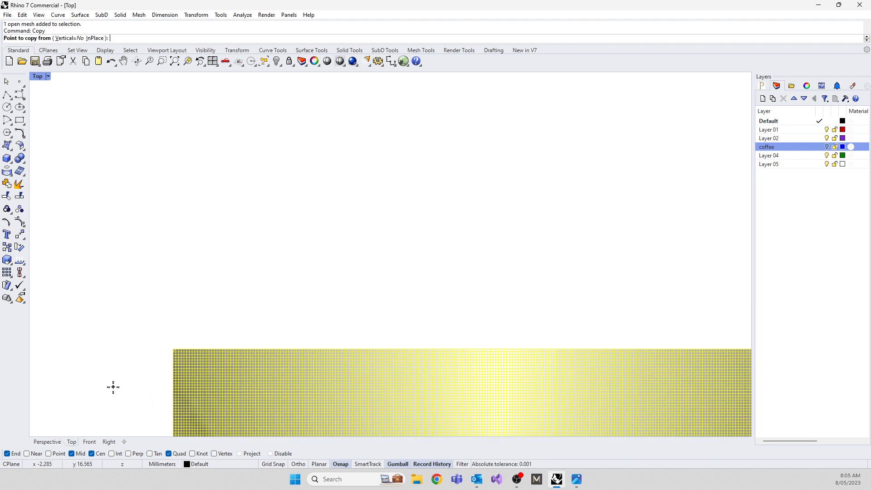
pyautogui.scroll(4, 161, 342)
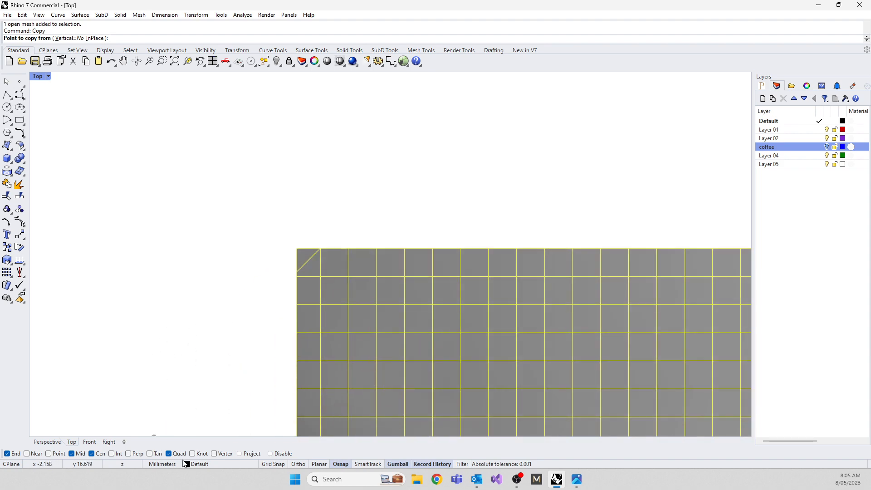
pyautogui.click(214, 453)
pyautogui.click(293, 246)
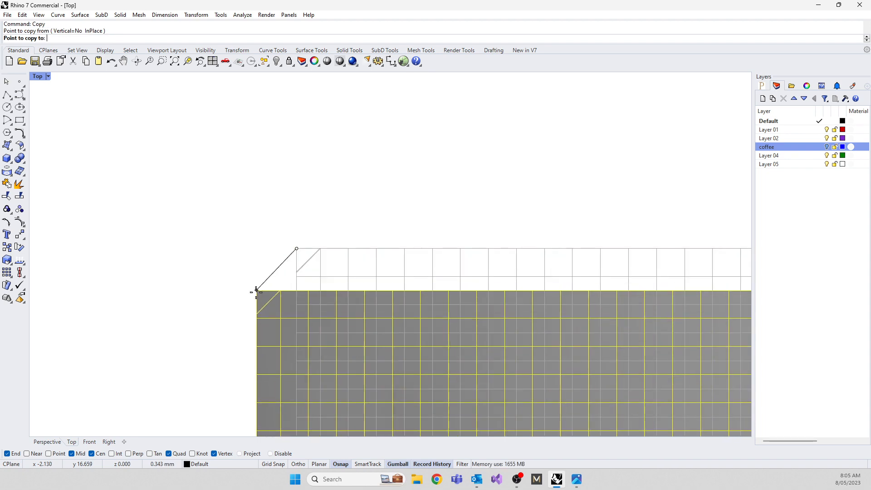
pyautogui.scroll(-5, 255, 288)
pyautogui.moveTo(562, 272); pyautogui.dragTo(210, 245, button='right')
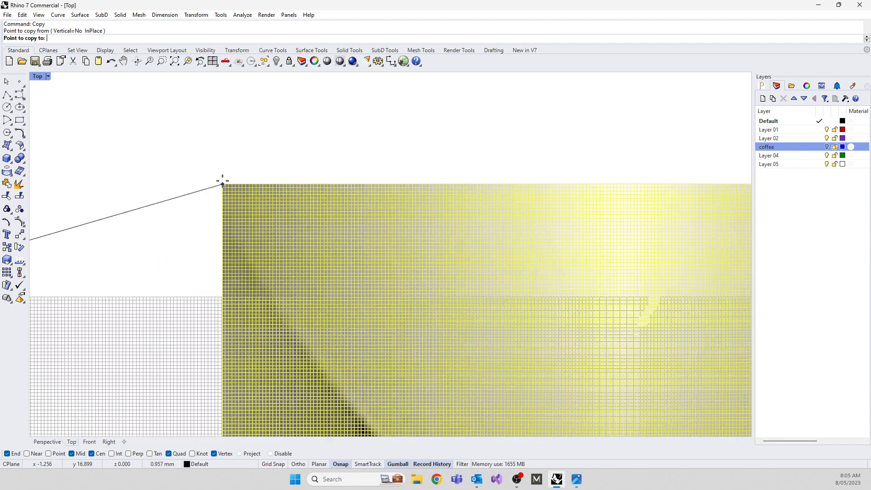
pyautogui.scroll(-8, 231, 186)
pyautogui.scroll(8, 301, 297)
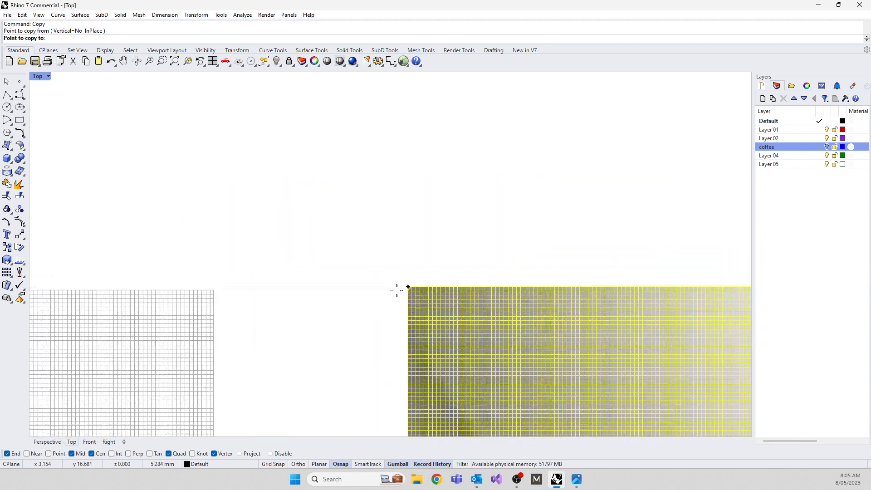
pyautogui.scroll(3, 220, 300)
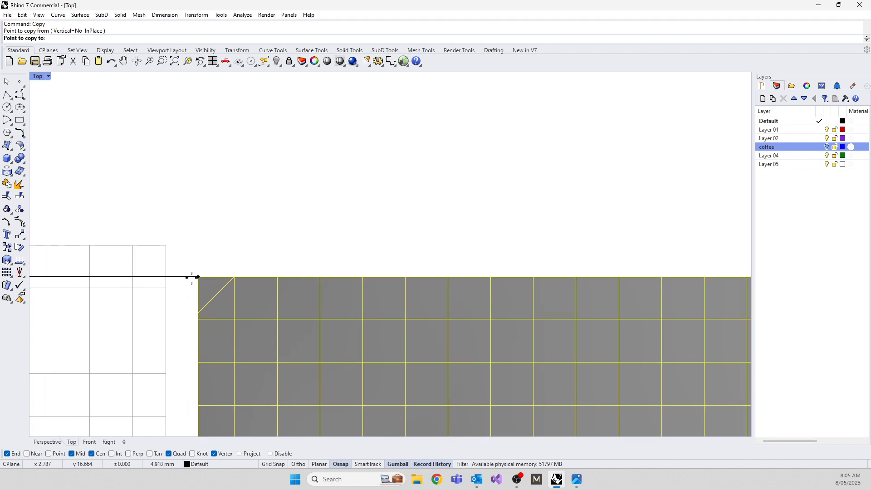
pyautogui.click(164, 247)
# Place a second copy of the scale mesh against the first copy's right edge, snapped corner to corner, and end the Copy command.
pyautogui.scroll(-10, 167, 272)
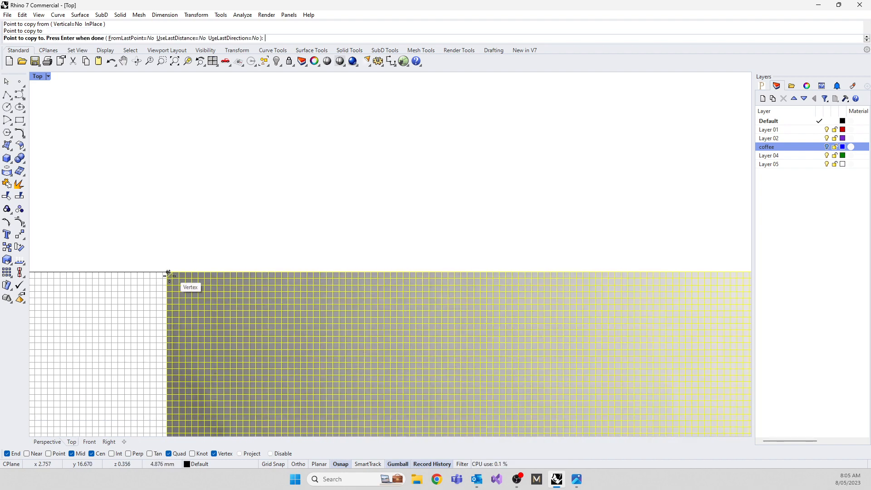
pyautogui.scroll(-6, 93, 293)
pyautogui.scroll(20, 255, 292)
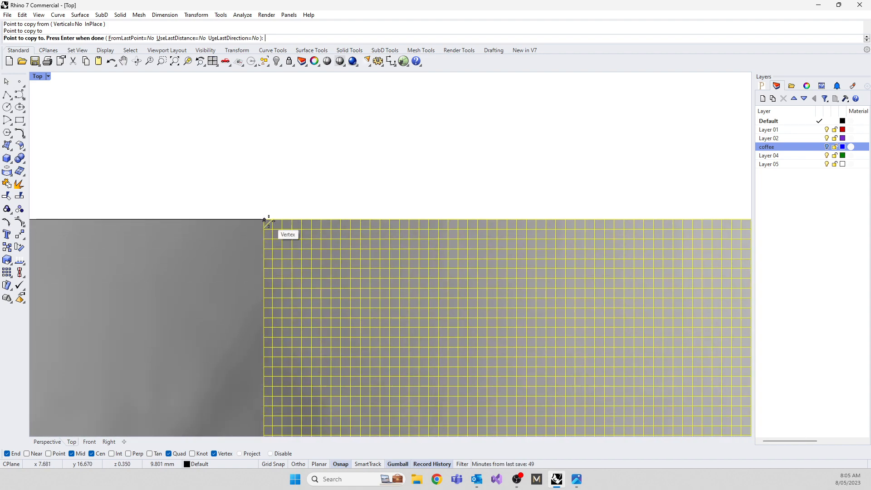
pyautogui.click(265, 220)
pyautogui.rightClick(352, 169)
pyautogui.scroll(-20, 391, 177)
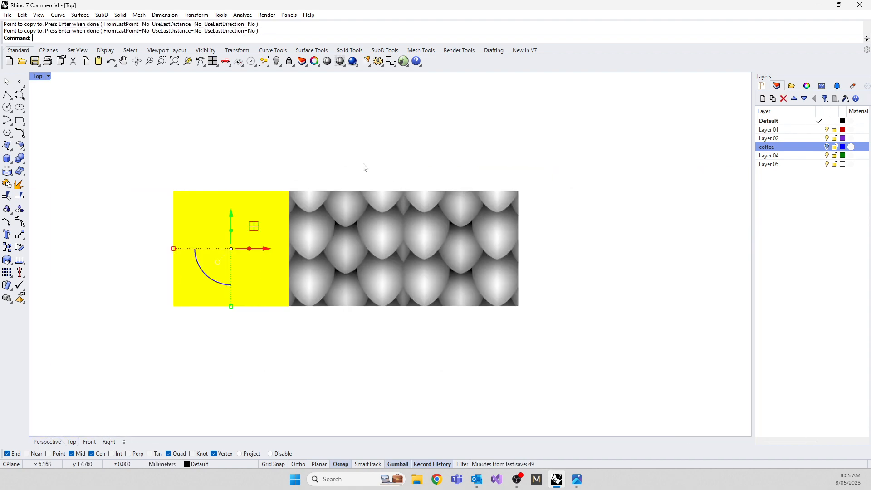
# Check the three scale tiles individually and delete the two copies, keeping only the original mesh.
pyautogui.click(358, 160)
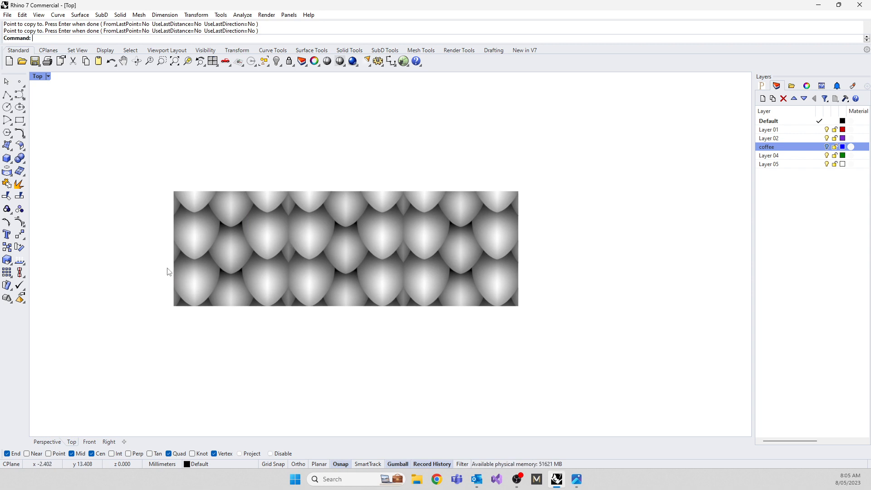
pyautogui.click(241, 255)
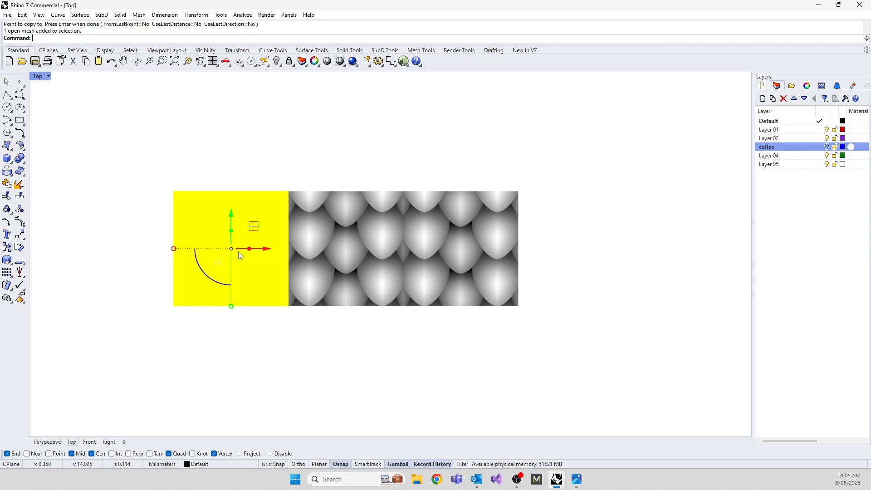
pyautogui.click(383, 253)
pyautogui.click(449, 253)
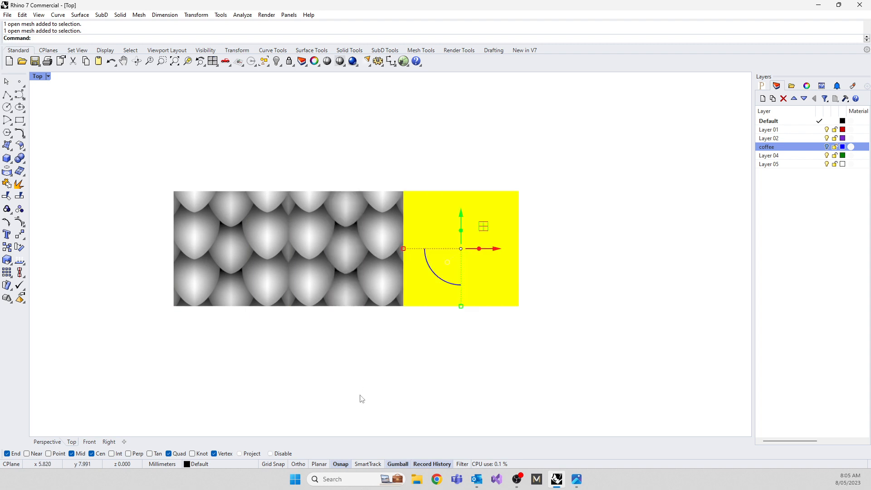
pyautogui.click(334, 354)
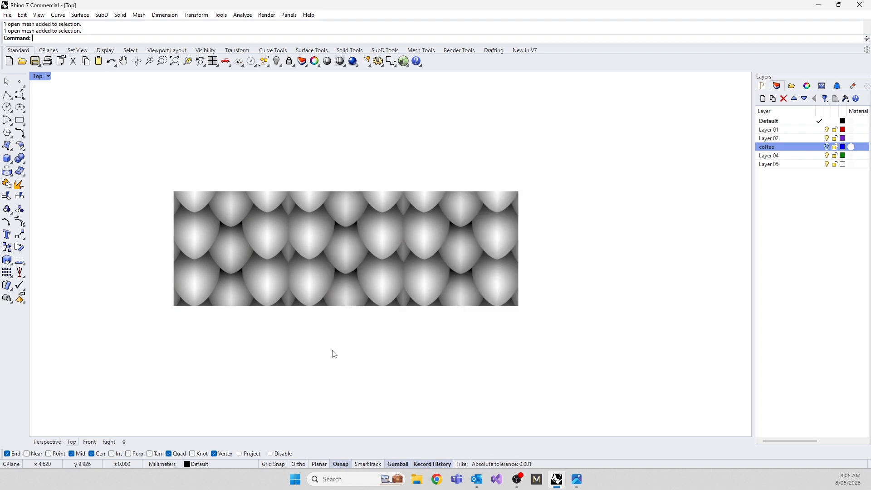
pyautogui.moveTo(499, 335); pyautogui.dragTo(335, 237)
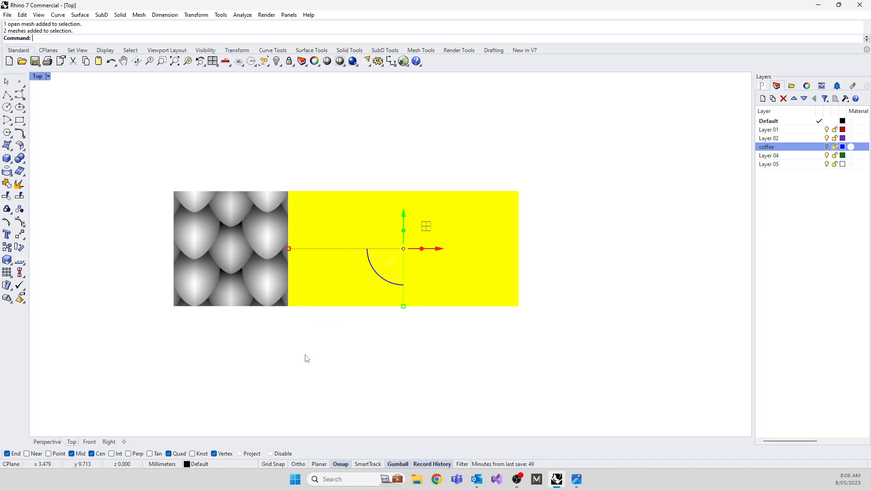
pyautogui.press('Delete')
pyautogui.moveTo(251, 239); pyautogui.dragTo(316, 306, button='right')
pyautogui.scroll(5, 317, 305)
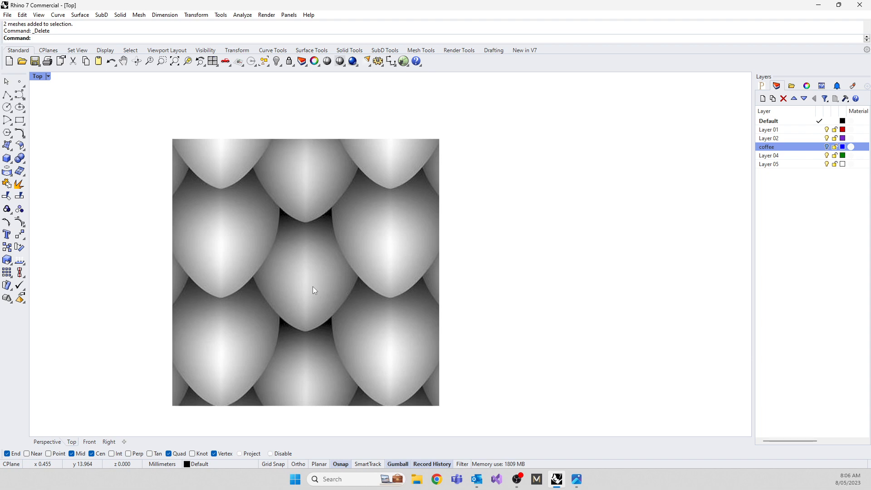
pyautogui.click(313, 287)
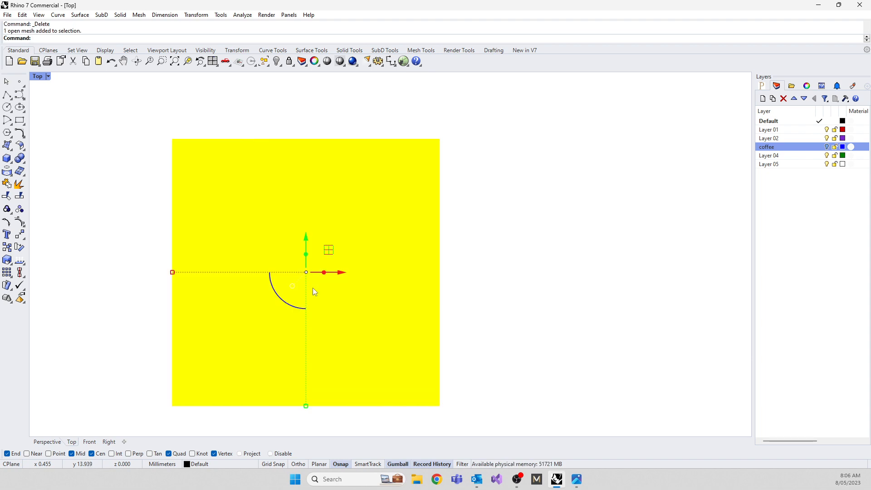
pyautogui.write('Arc')
pyautogui.write('ay')
pyautogui.press('Return')
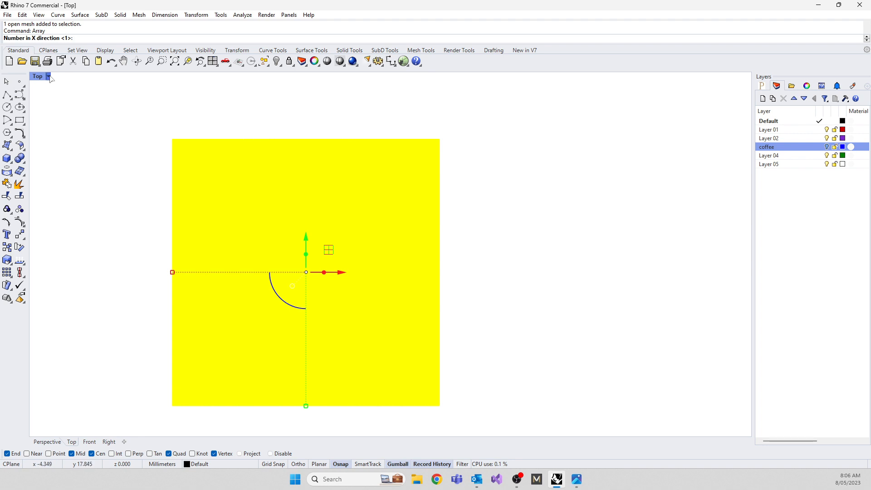
pyautogui.press('Escape')
pyautogui.press('Escape')
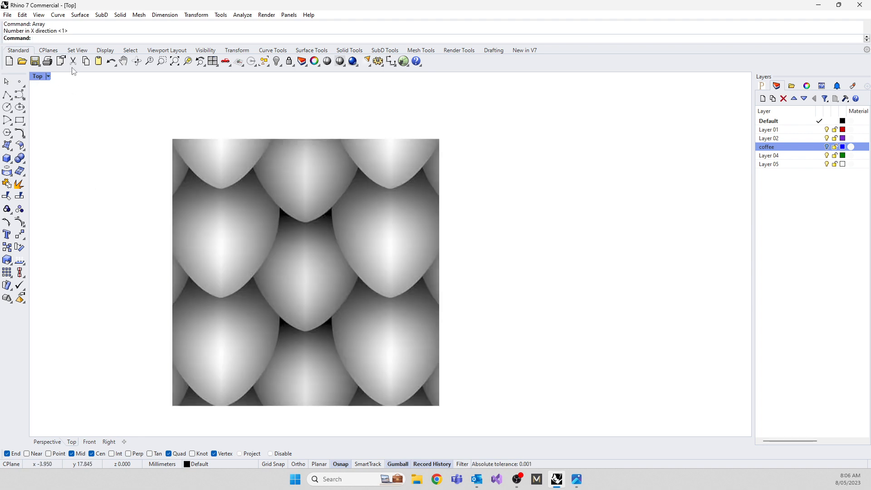
# Return the maximized Top view to Shaded display with the whole scale mesh in view.
pyautogui.click(40, 75)
pyautogui.click(76, 110)
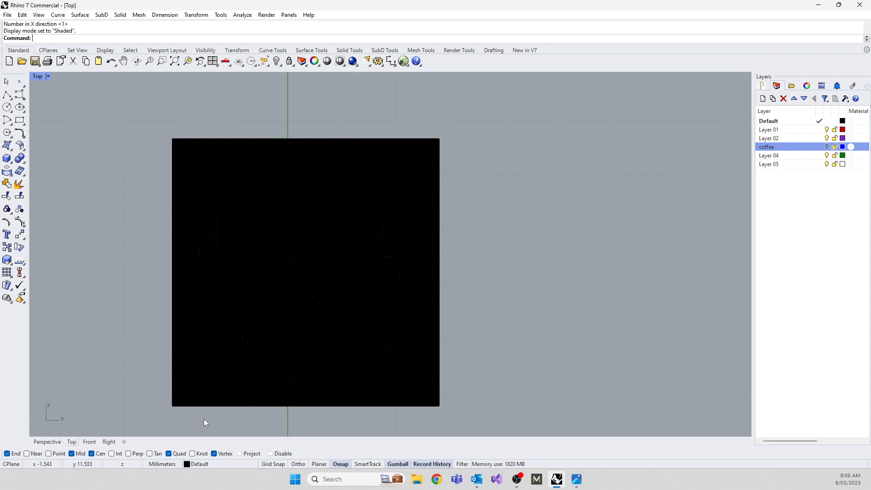
pyautogui.scroll(-2, 72, 380)
pyautogui.moveTo(72, 380); pyautogui.dragTo(67, 299, button='right')
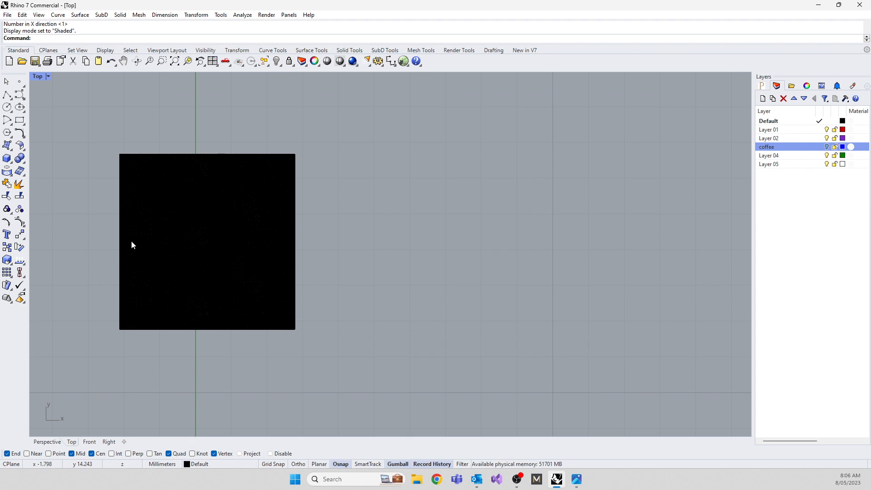
# Move the scale mesh into the open area beside the ring, clear of the ring body.
pyautogui.scroll(-5, 366, 224)
pyautogui.moveTo(301, 239); pyautogui.dragTo(155, 171, button='right')
pyautogui.click(153, 168)
pyautogui.moveTo(151, 168); pyautogui.dragTo(453, 276)
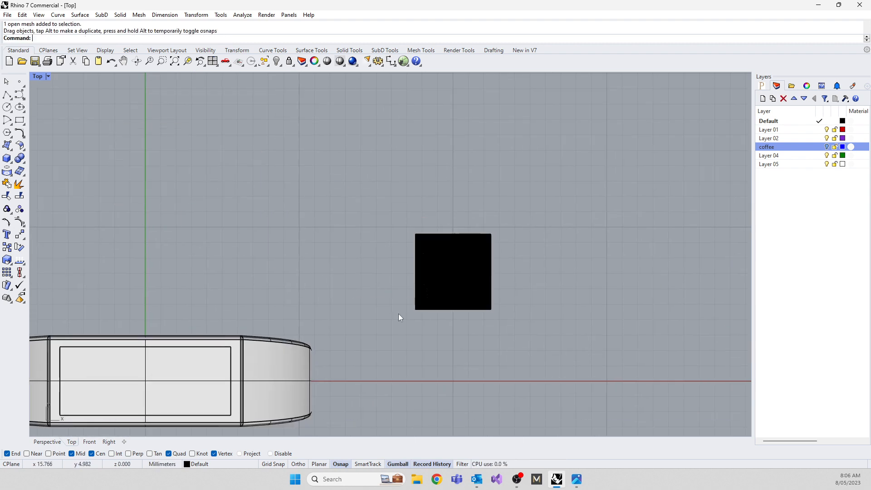
pyautogui.moveTo(398, 314); pyautogui.dragTo(291, 288, button='right')
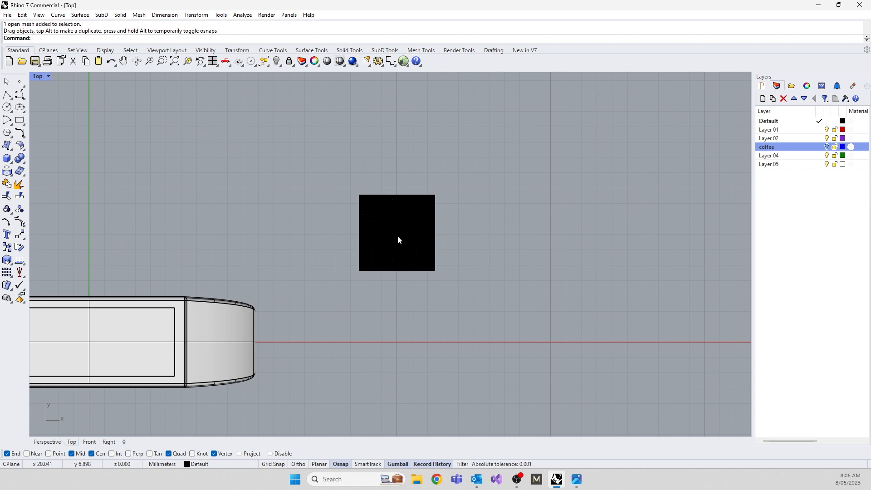
# Start a rectangular Array of the scale mesh with 5 in X, 5 in Y and 1 in Z.
pyautogui.click(379, 263)
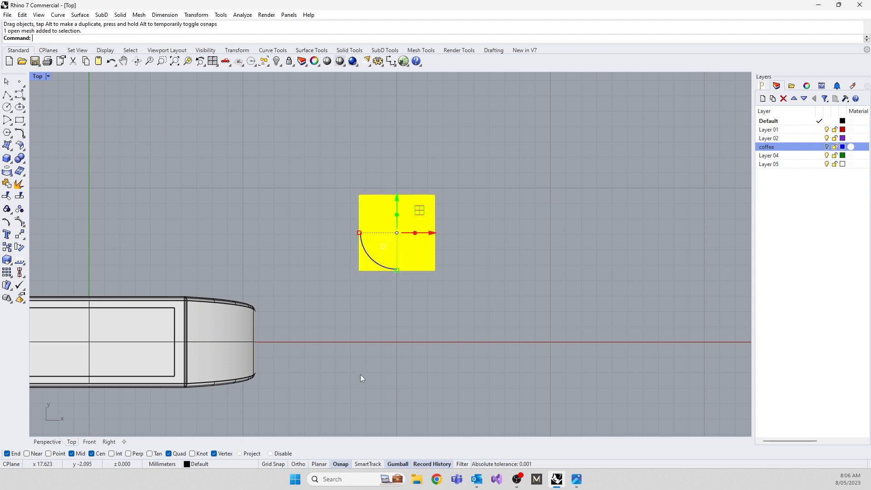
pyautogui.write('arra')
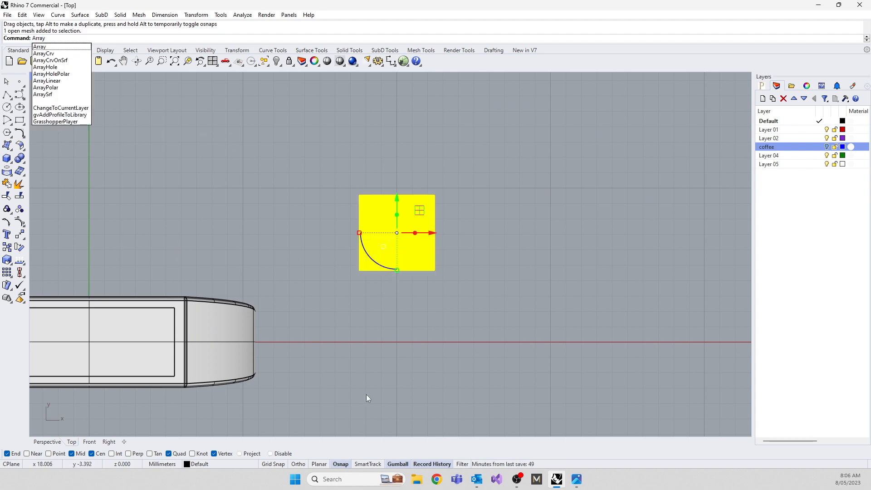
pyautogui.click(39, 48)
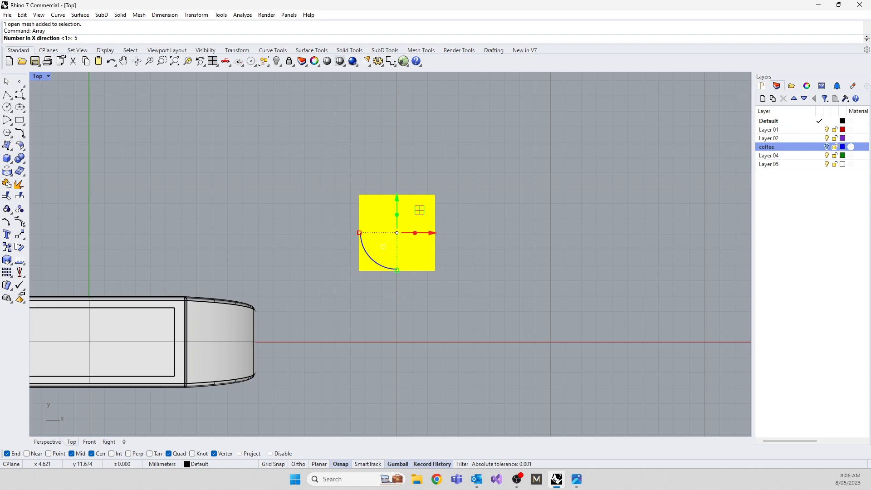
pyautogui.press('Return')
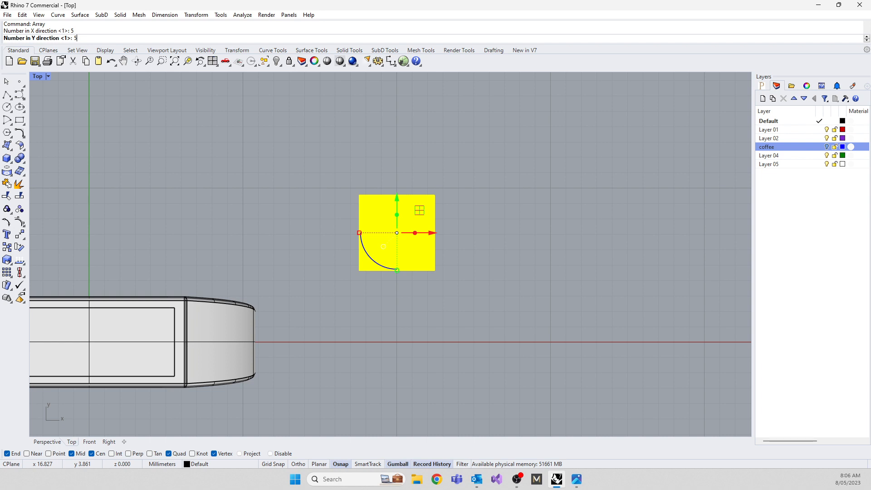
pyautogui.press('Return')
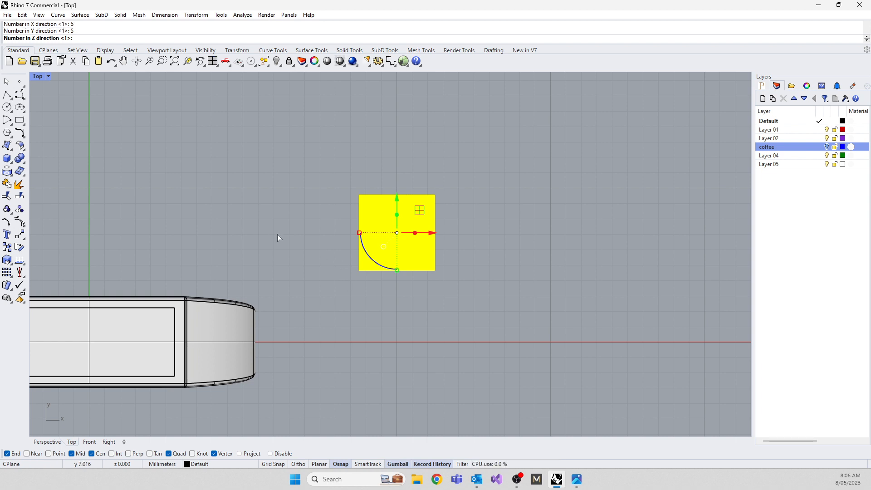
pyautogui.press('Return')
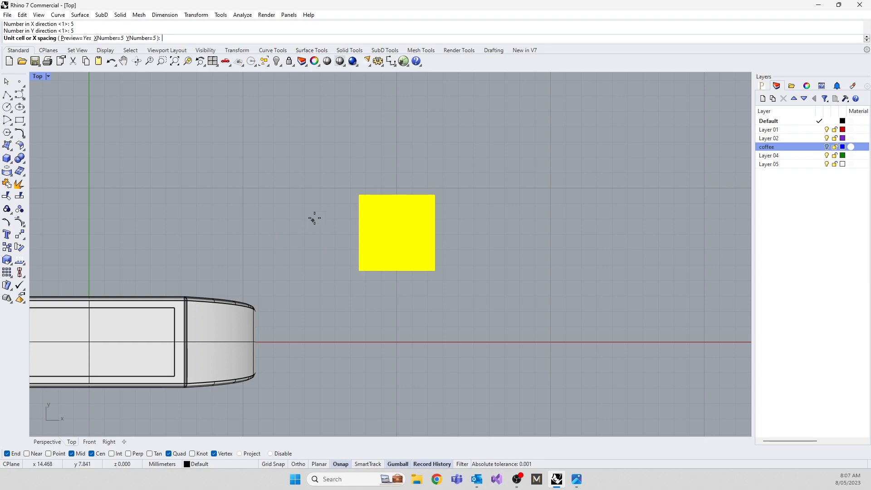
# Define the array's unit cell from the mesh's upper-left corner vertex to its lower-right corner vertex and accept the array.
pyautogui.scroll(10, 365, 198)
pyautogui.scroll(5, 243, 281)
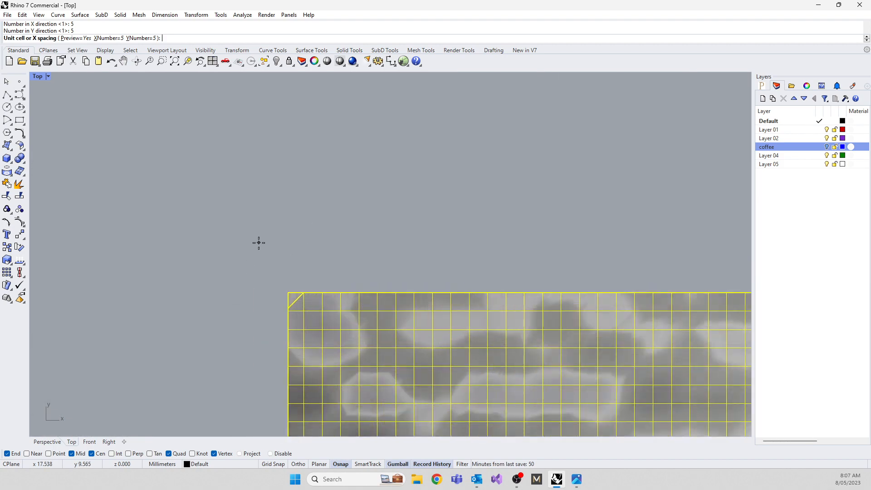
pyautogui.click(357, 353)
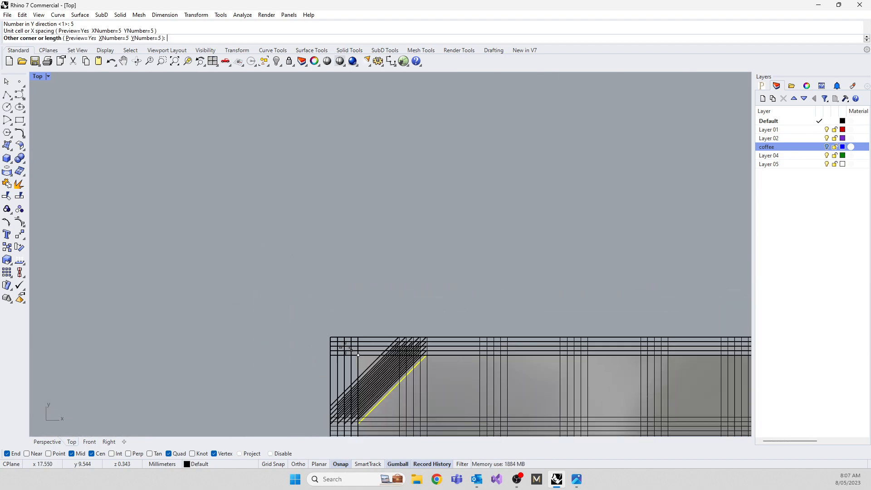
pyautogui.scroll(-15, 266, 249)
pyautogui.scroll(15, 194, 185)
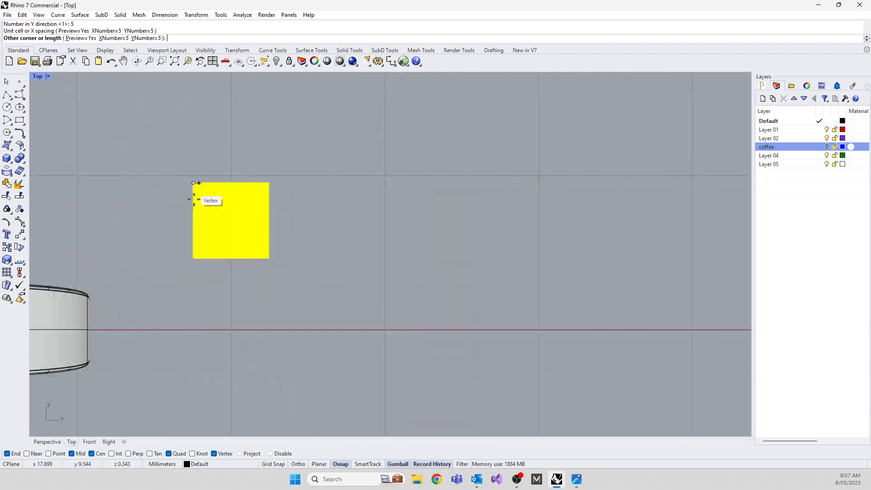
pyautogui.scroll(6, 270, 244)
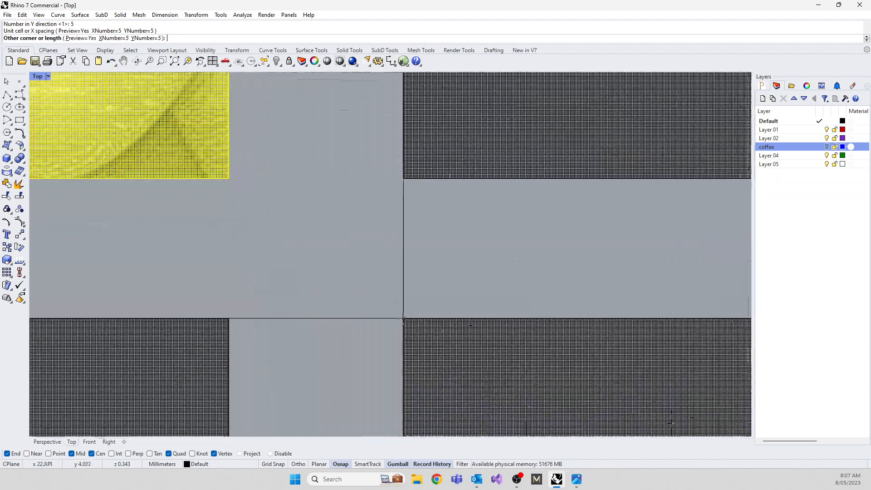
pyautogui.scroll(10, 358, 280)
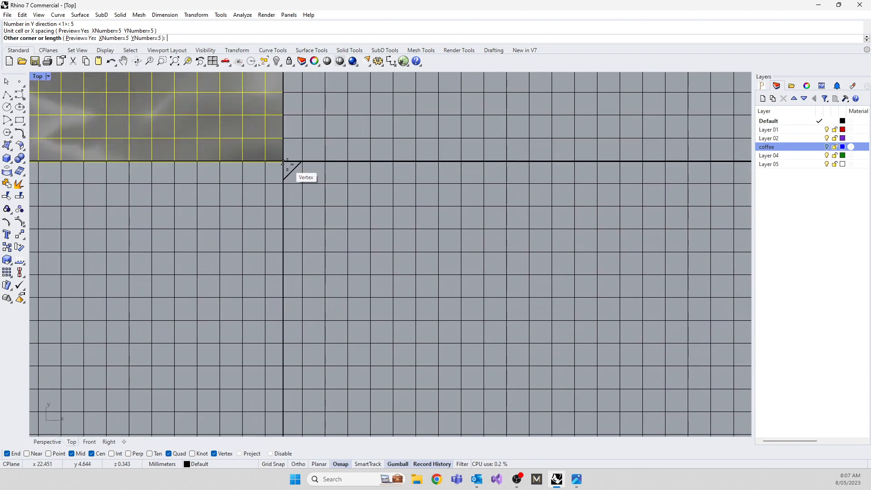
pyautogui.click(284, 159)
pyautogui.scroll(-8, 348, 195)
pyautogui.scroll(-10, 348, 195)
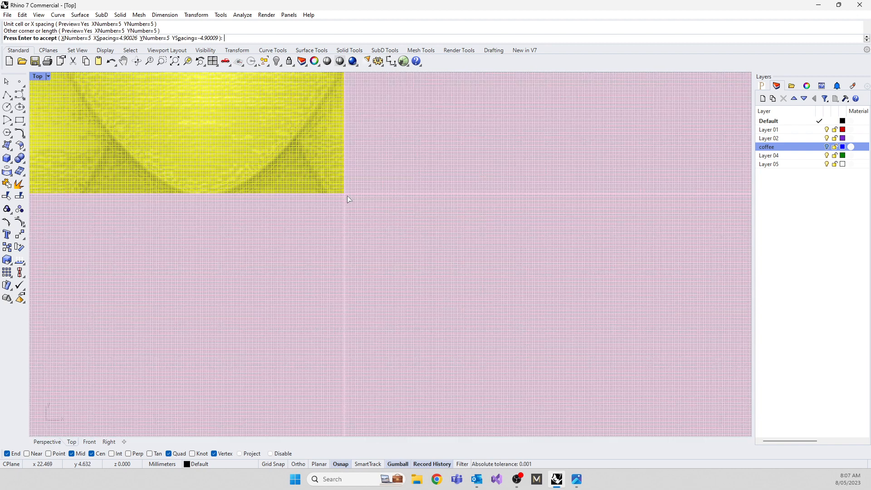
pyautogui.press('Return')
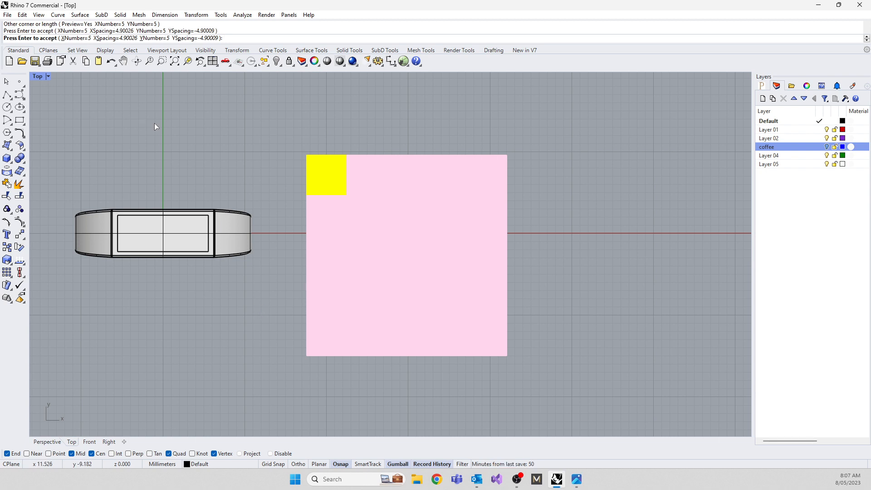
# Set the Top view to Rendered display and inspect the seams between the arrayed scale tiles.
pyautogui.click(40, 77)
pyautogui.click(81, 120)
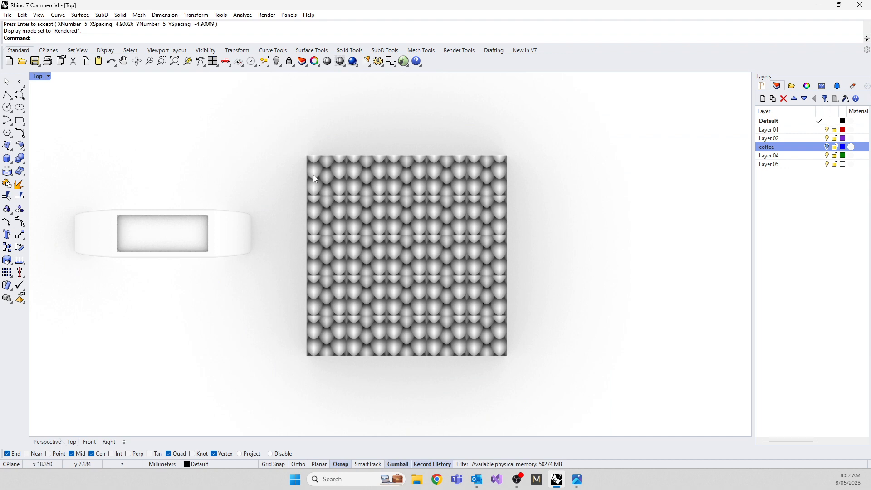
pyautogui.scroll(8, 314, 199)
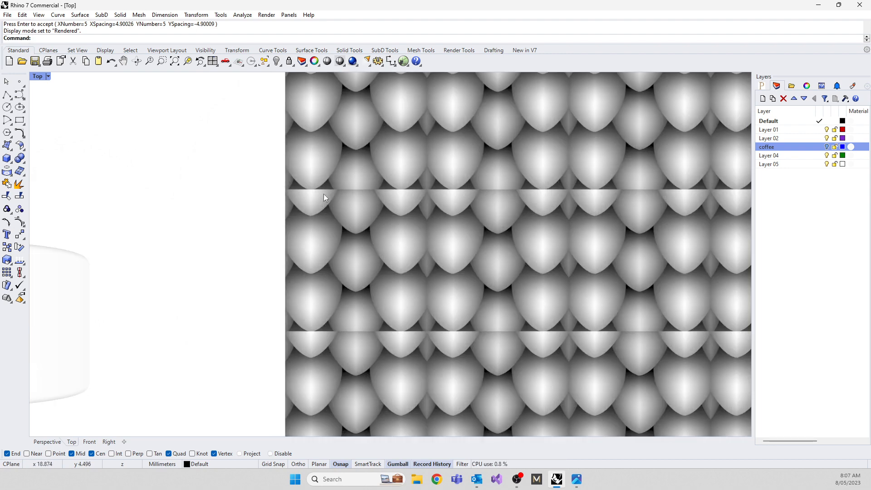
pyautogui.scroll(-8, 263, 275)
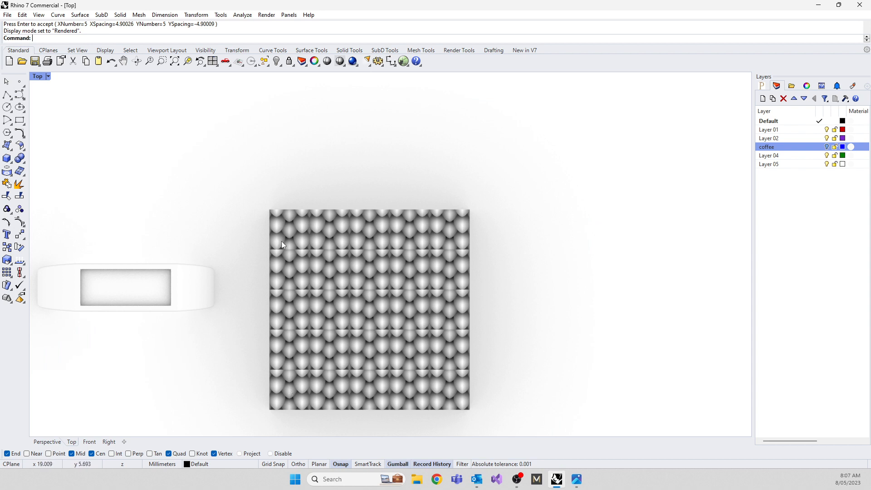
# Delete the whole grid of scale meshes, including the original tile, leaving only the ring.
pyautogui.scroll(-4, 297, 193)
pyautogui.moveTo(269, 166); pyautogui.dragTo(411, 349)
pyautogui.press('Delete')
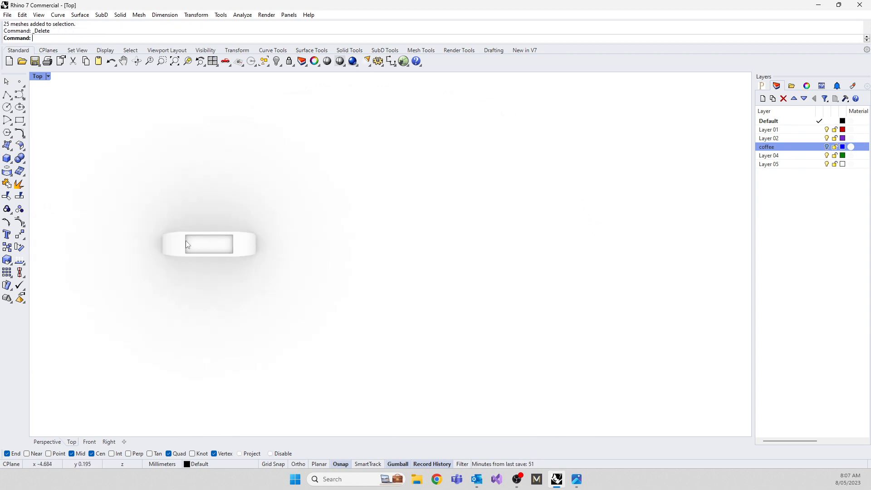
# Array the ring in a 5 by 5 by 1 grid, spaced about 29.2 mm in X and 11.5 mm downward in Y.
pyautogui.click(186, 240)
pyautogui.write('array')
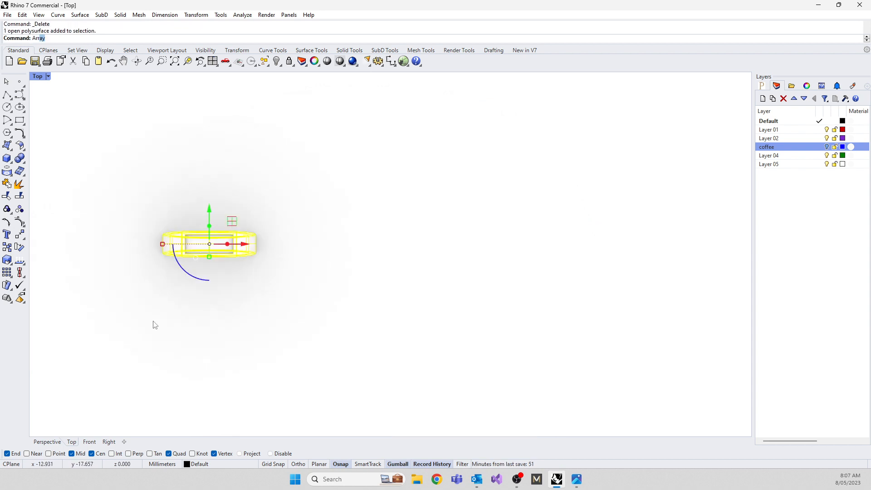
pyautogui.press('Return')
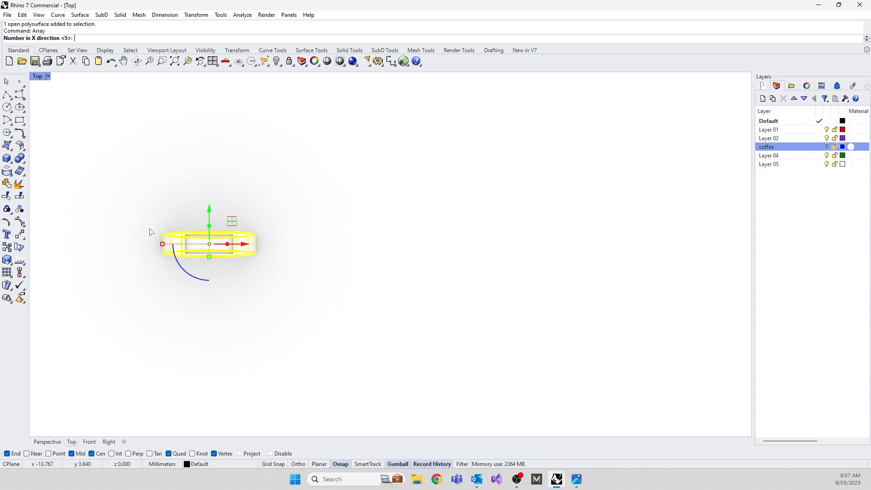
pyautogui.scroll(3, 150, 232)
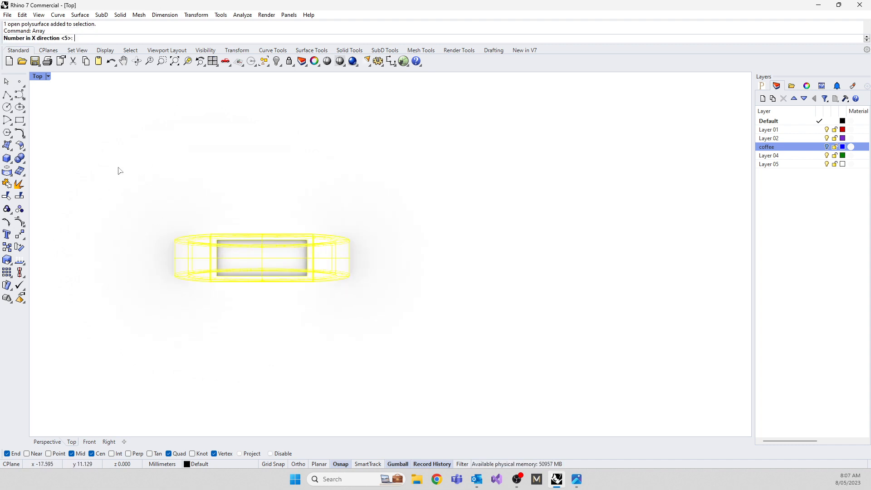
pyautogui.press('Return')
pyautogui.press('Return')
pyautogui.click(145, 194)
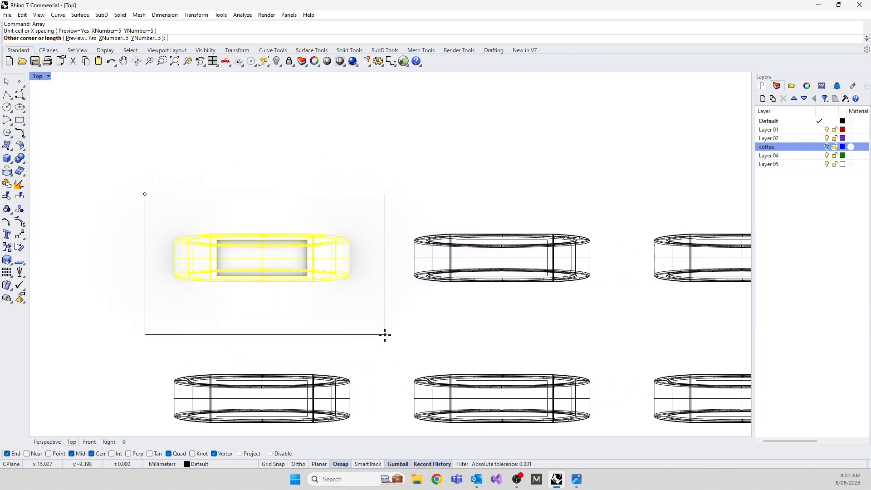
pyautogui.click(383, 301)
pyautogui.scroll(-5, 378, 175)
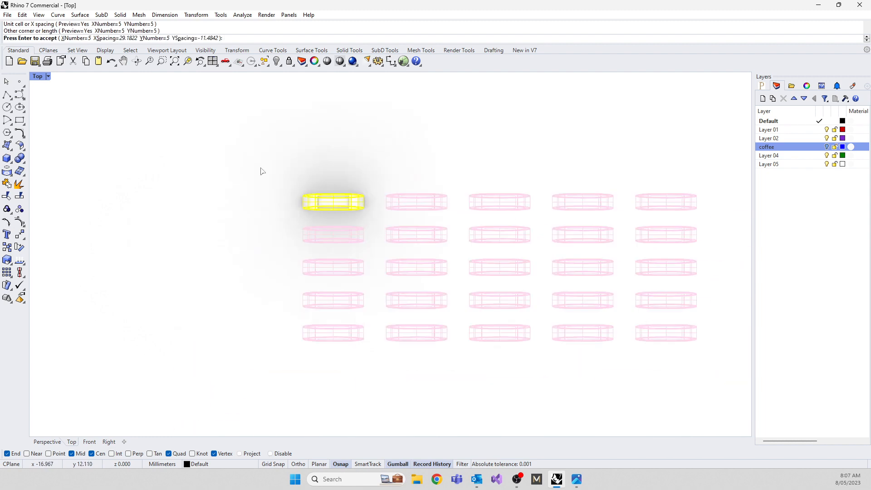
pyautogui.press('Return')
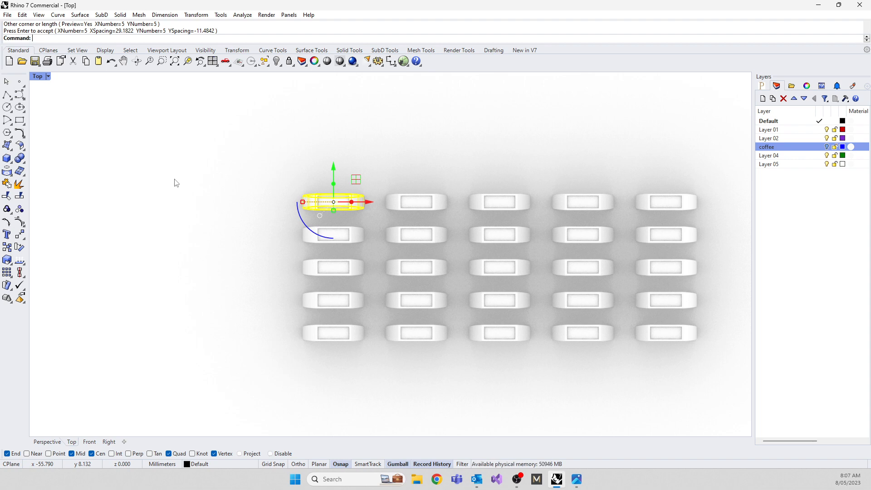
pyautogui.moveTo(225, 291); pyautogui.dragTo(131, 245, button='right')
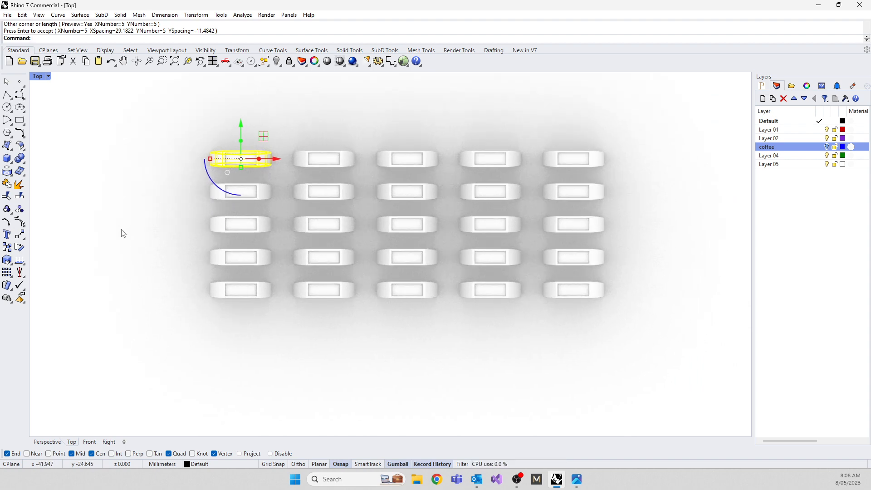
pyautogui.press('Escape')
pyautogui.moveTo(134, 323); pyautogui.dragTo(229, 235, button='right')
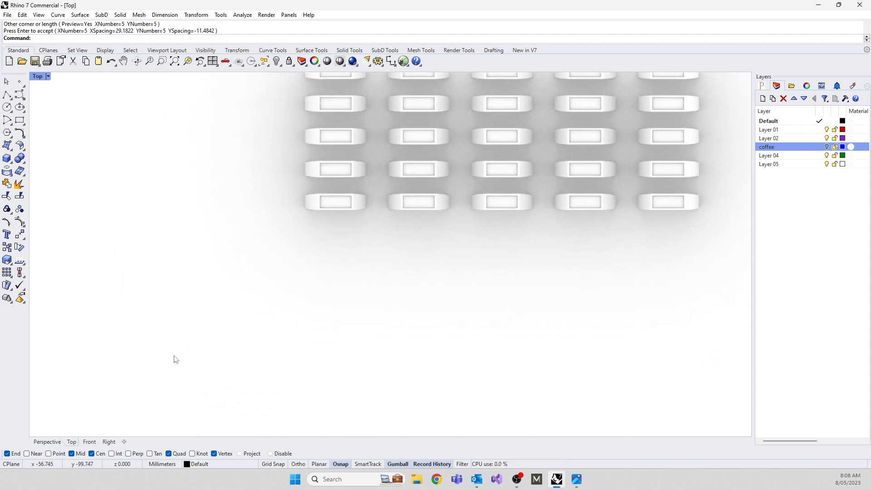
pyautogui.write('Heightfield')
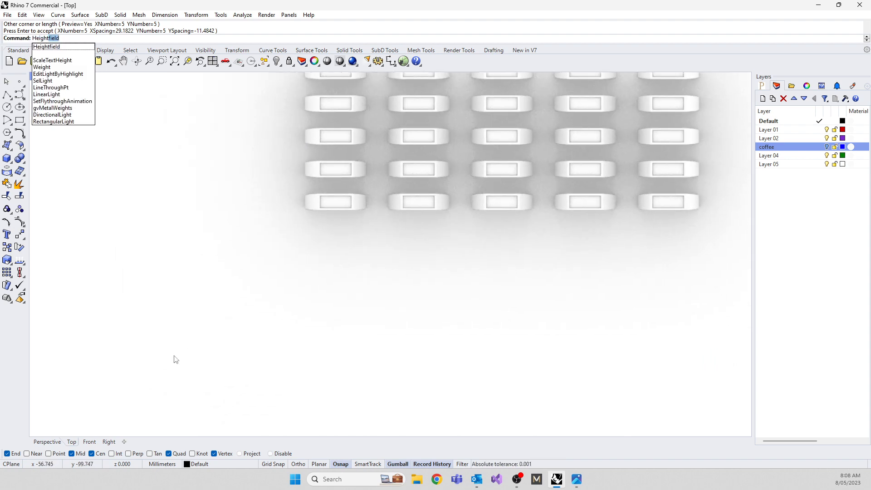
pyautogui.click(47, 48)
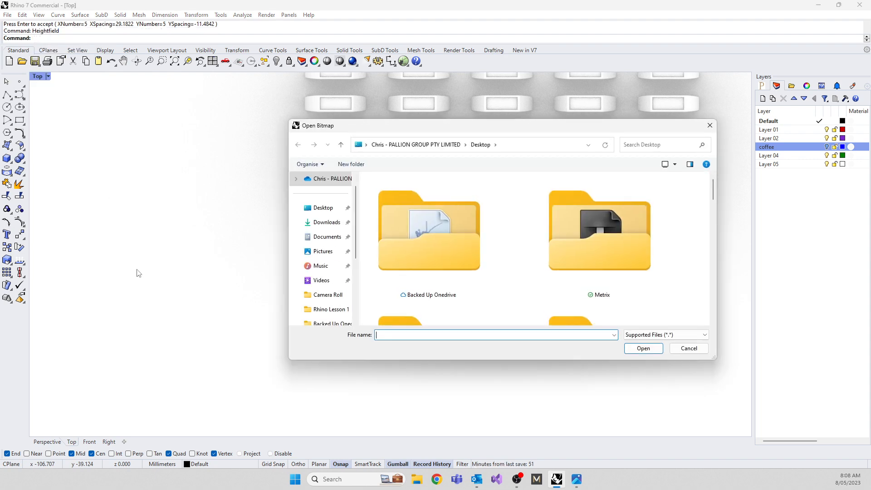
pyautogui.click(687, 349)
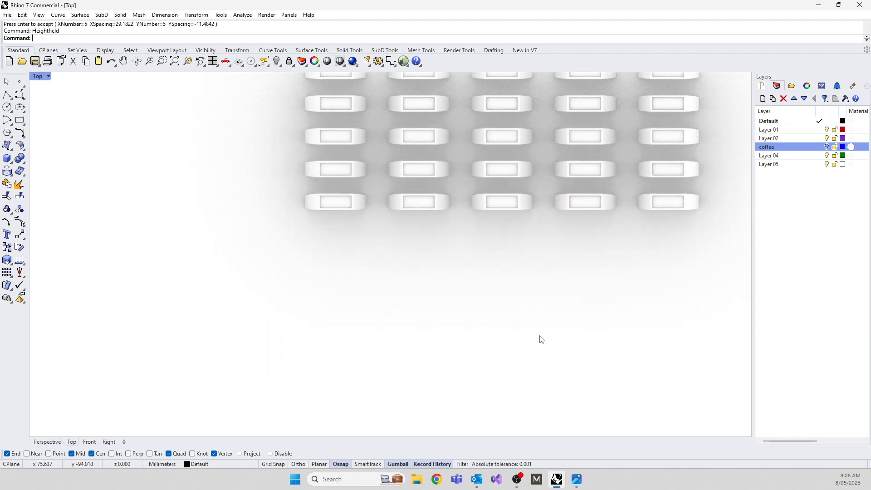
# Place scale.jpg from the Desktop as a Picture in the Top view below the ring array, and restore the four-viewport layout.
pyautogui.write('Pictu')
pyautogui.press('Return')
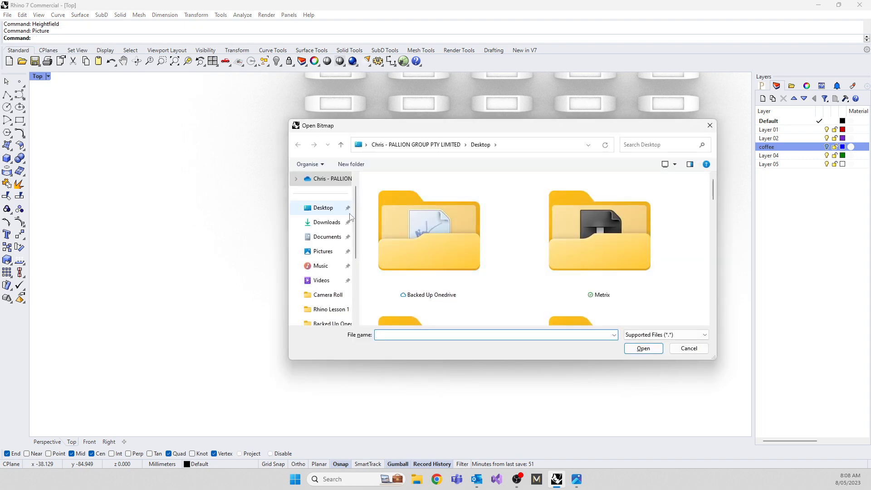
pyautogui.click(338, 214)
pyautogui.scroll(-6, 440, 250)
pyautogui.scroll(6, 451, 245)
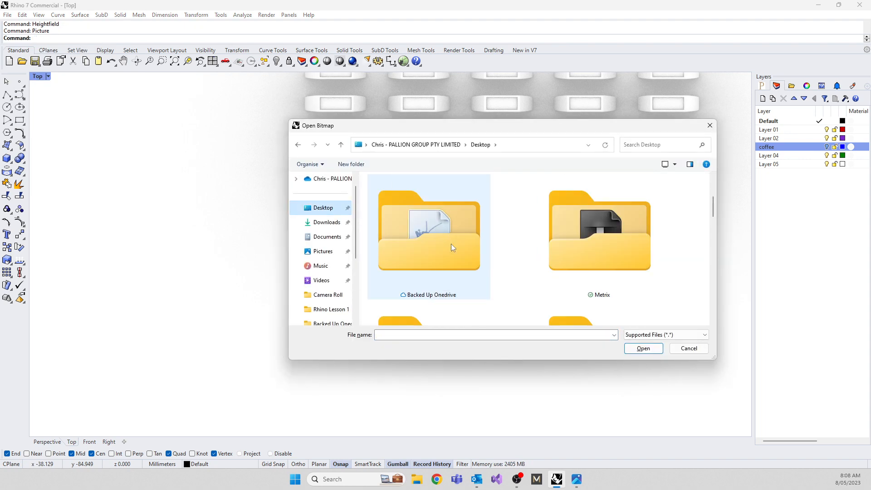
pyautogui.scroll(-5, 545, 251)
pyautogui.scroll(2, 449, 259)
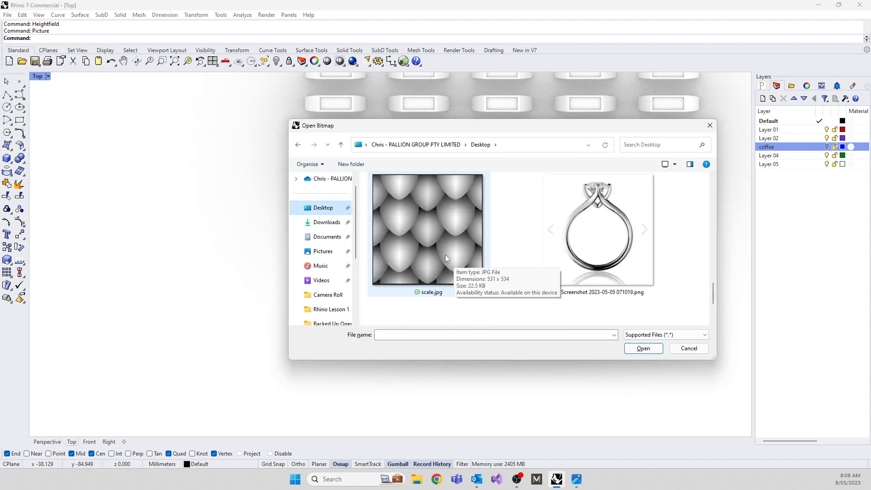
pyautogui.click(425, 230)
pyautogui.doubleClick(425, 230)
pyautogui.click(258, 268)
pyautogui.click(358, 367)
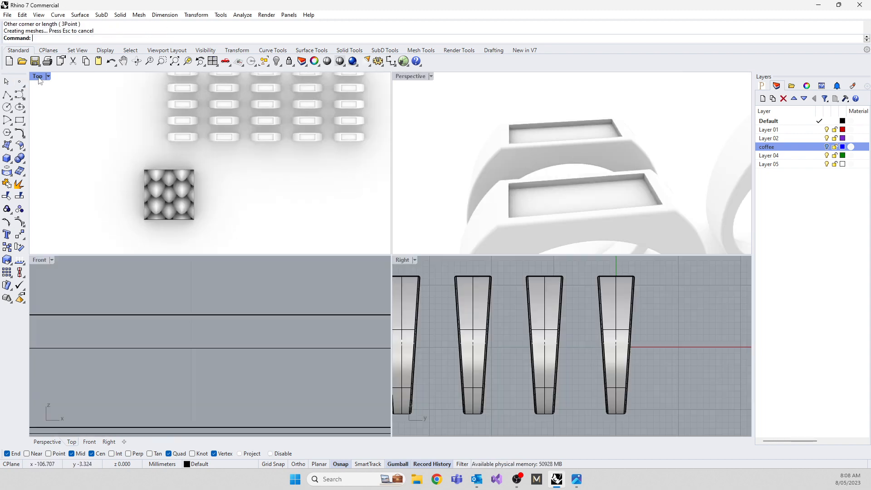
pyautogui.doubleClick(39, 76)
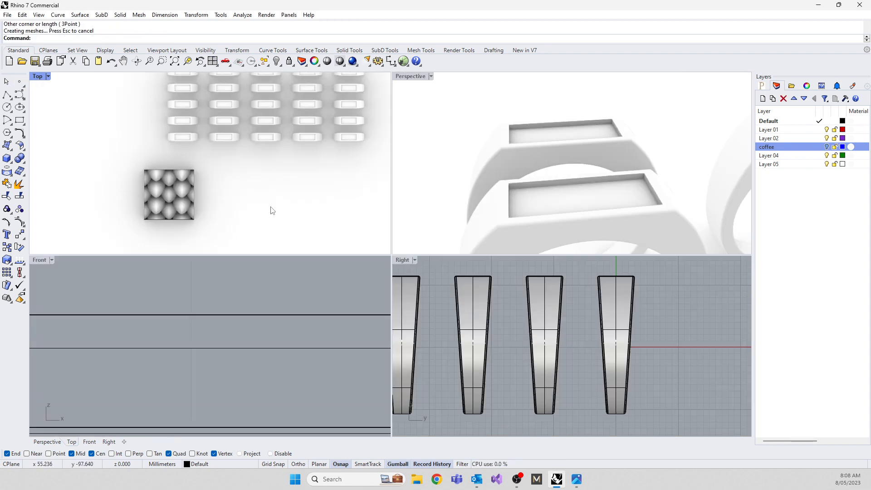
# Delete all the arrayed ring copies, keeping only the original ring and the scale picture.
pyautogui.moveTo(517, 223); pyautogui.dragTo(574, 159, button='right')
pyautogui.scroll(-8, 537, 142)
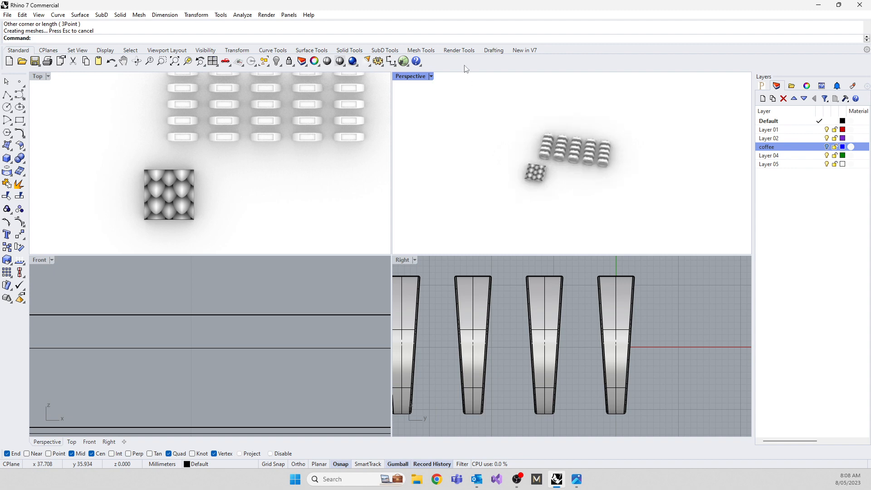
pyautogui.scroll(4, 568, 194)
pyautogui.moveTo(364, 164); pyautogui.dragTo(140, 94)
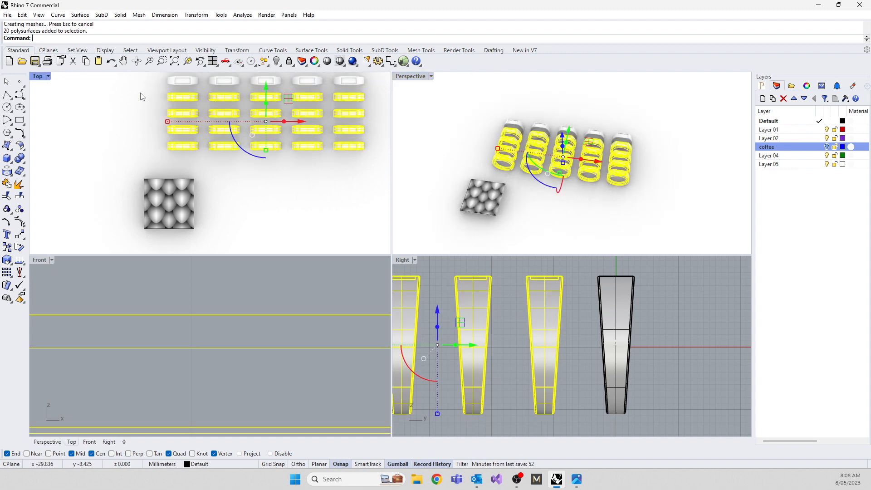
pyautogui.press('Delete')
pyautogui.moveTo(363, 115); pyautogui.dragTo(219, 78)
pyautogui.press('Delete')
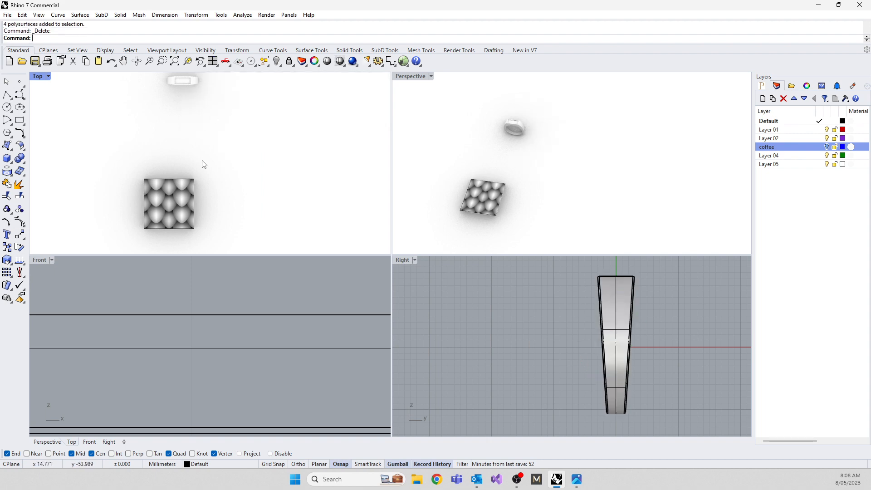
# Scale the scale picture down uniformly to roughly the recess width and move it over one end of the ring's recess.
pyautogui.moveTo(174, 199); pyautogui.dragTo(155, 98)
pyautogui.moveTo(155, 97); pyautogui.dragTo(209, 185, button='right')
pyautogui.scroll(10, 203, 201)
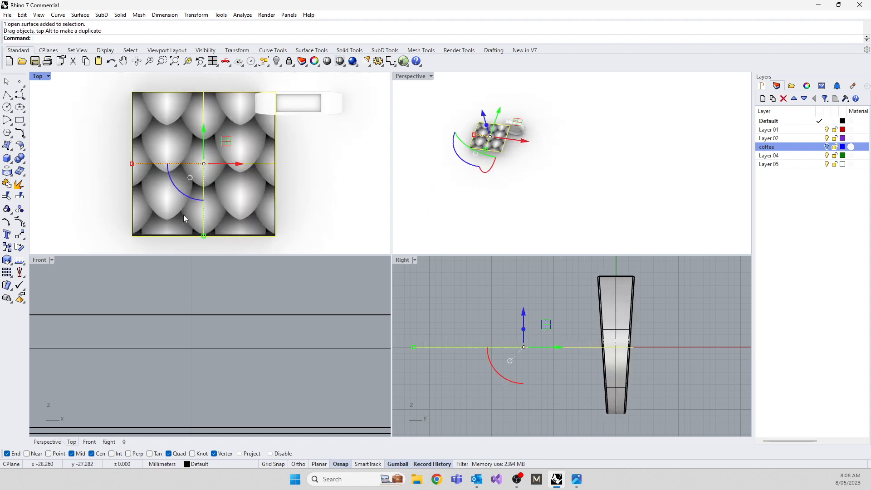
pyautogui.keyDown('shift'); pyautogui.moveTo(204, 238); pyautogui.dragTo(203, 174); pyautogui.keyUp('shift')
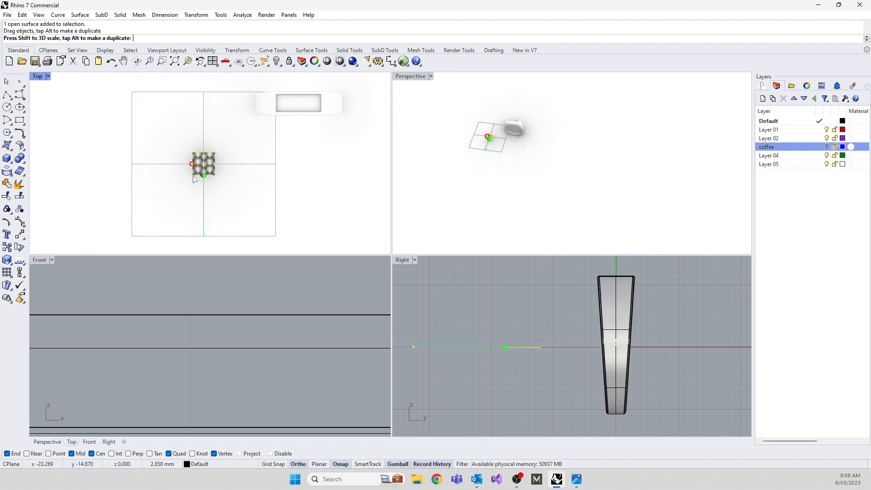
pyautogui.scroll(4, 249, 113)
pyautogui.moveTo(171, 248); pyautogui.dragTo(286, 128)
pyautogui.moveTo(287, 125); pyautogui.dragTo(216, 182, button='right')
pyautogui.moveTo(201, 130); pyautogui.dragTo(280, 121)
pyautogui.scroll(-8, 189, 371)
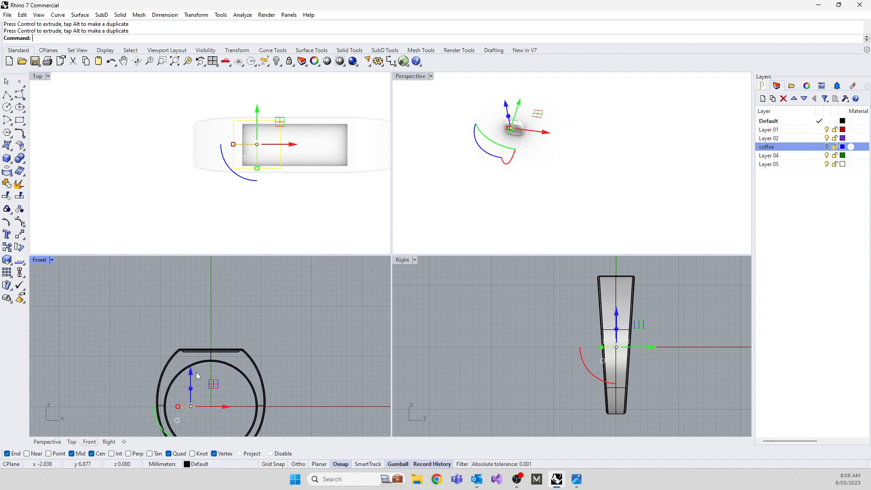
# Raise the scale picture to the ring's flat top in the Front view and shift it to sit just above the recess floor, against the end wall.
pyautogui.moveTo(196, 372); pyautogui.dragTo(182, 318)
pyautogui.scroll(8, 163, 326)
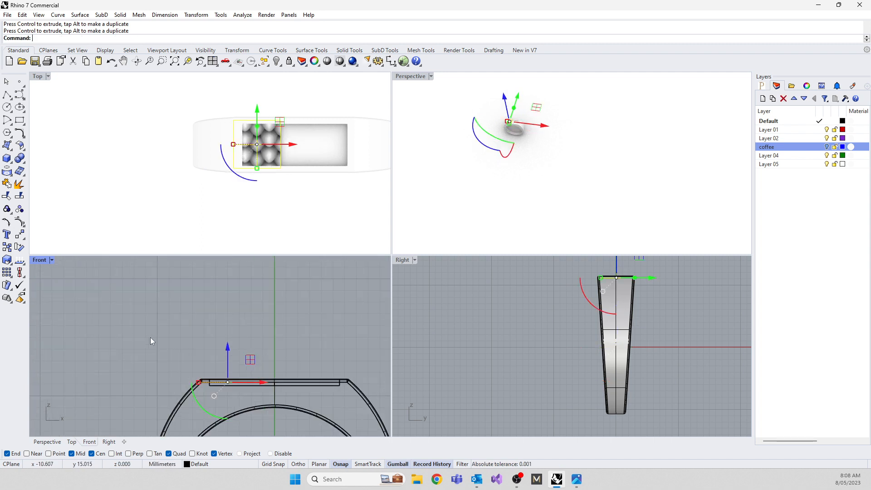
pyautogui.click(151, 337)
pyautogui.scroll(5, 198, 377)
pyautogui.click(195, 376)
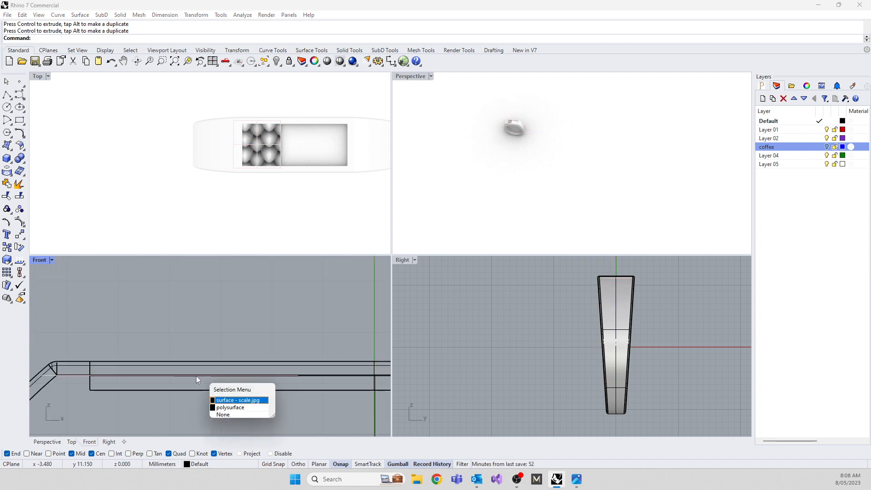
pyautogui.click(225, 400)
pyautogui.moveTo(193, 352); pyautogui.dragTo(217, 356)
pyautogui.click(173, 297)
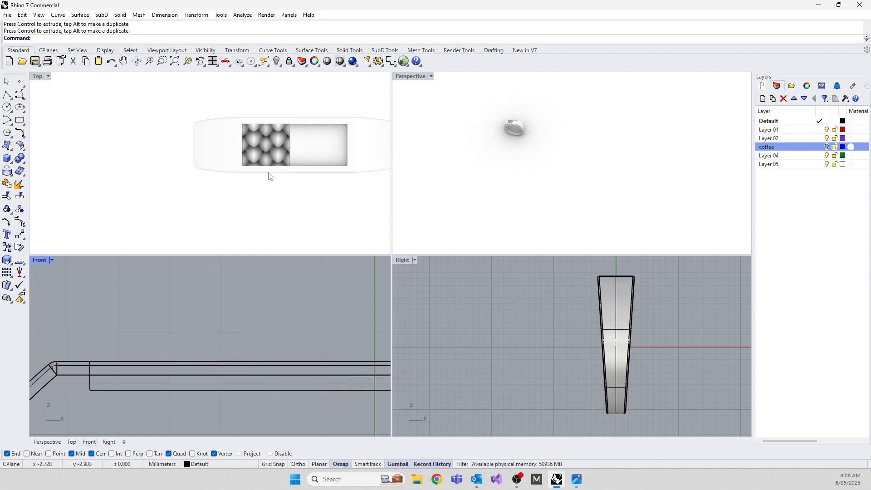
# Examine the scale pattern and border of the picture in the recess up close, and delete the picture.
pyautogui.scroll(5, 271, 142)
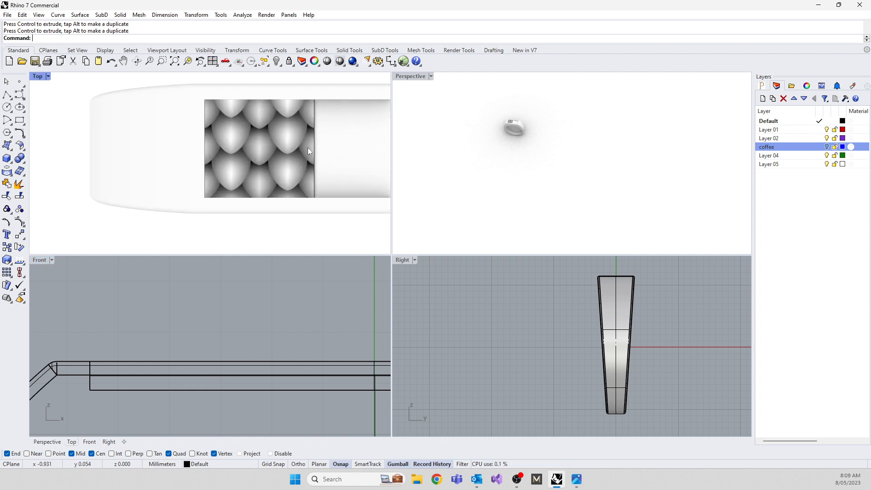
pyautogui.scroll(6, 307, 148)
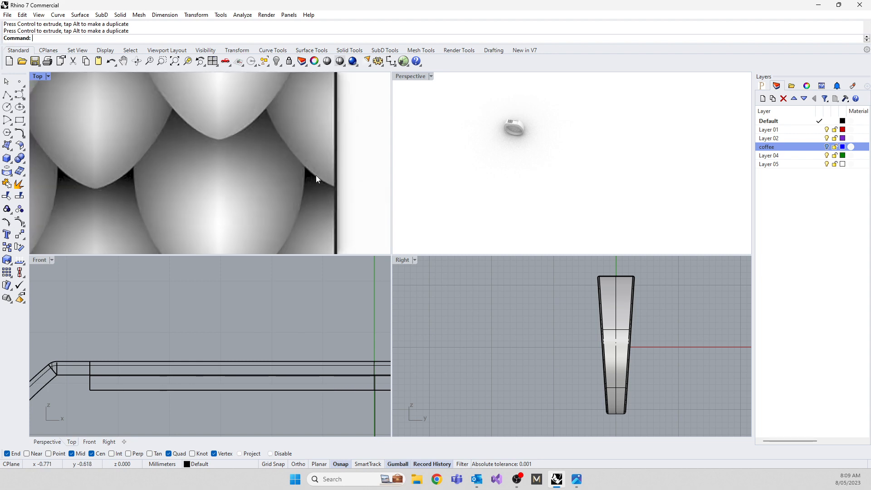
pyautogui.scroll(1, 316, 176)
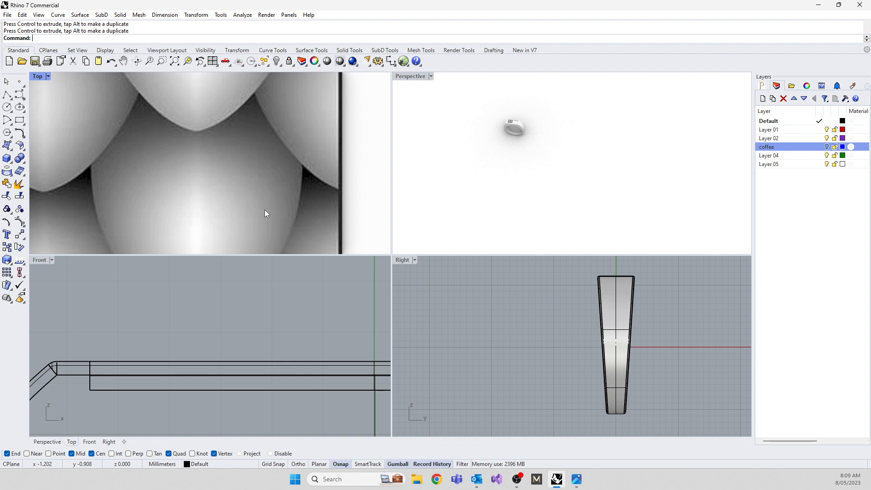
pyautogui.click(222, 160)
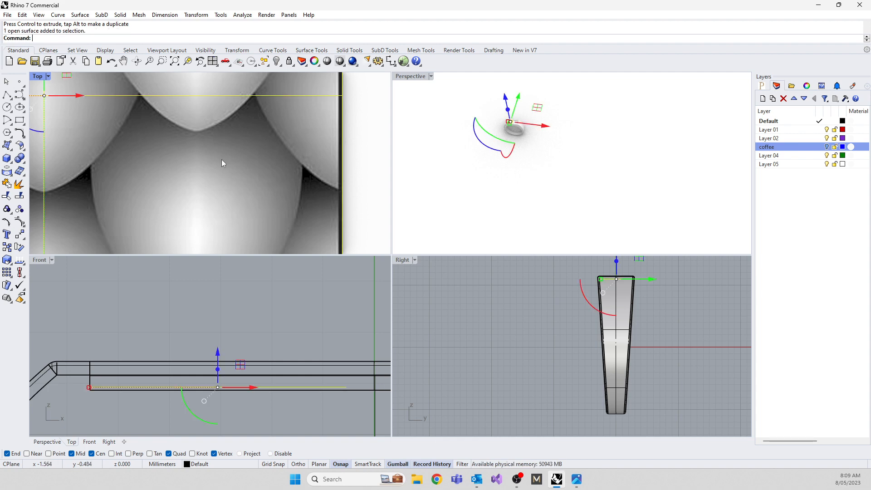
pyautogui.press('Delete')
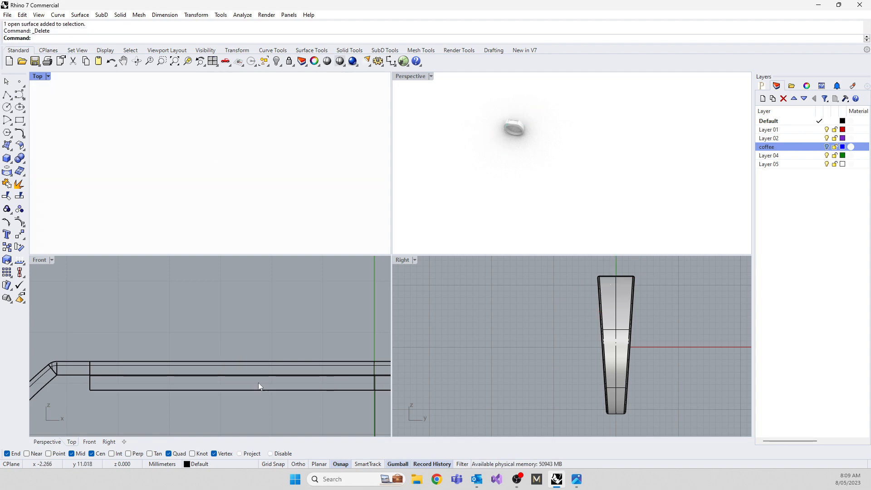
# Start the Heightfield command and open scale.jpg from the Desktop as its bitmap.
pyautogui.scroll(-4, 274, 314)
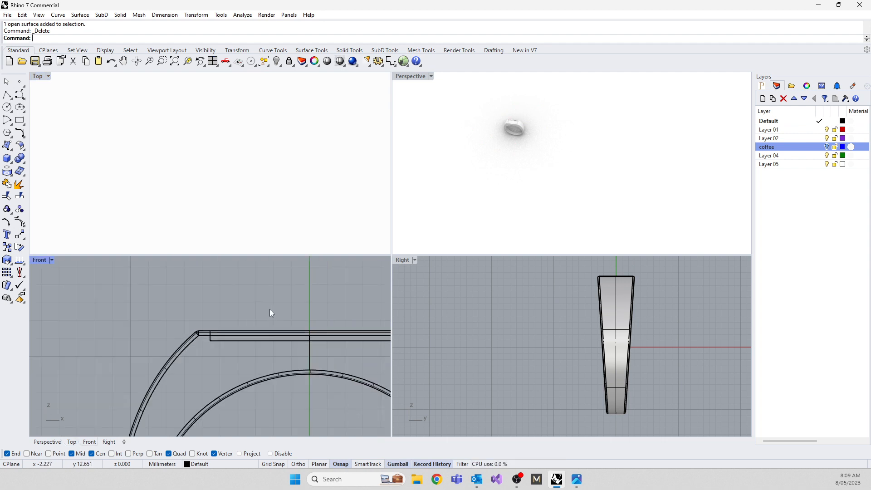
pyautogui.write('Heightfield')
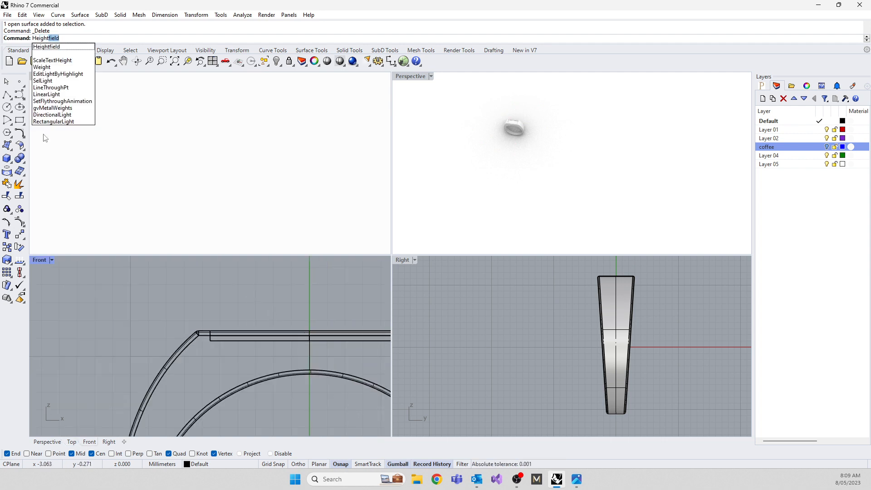
pyautogui.press('Return')
pyautogui.scroll(-5, 465, 271)
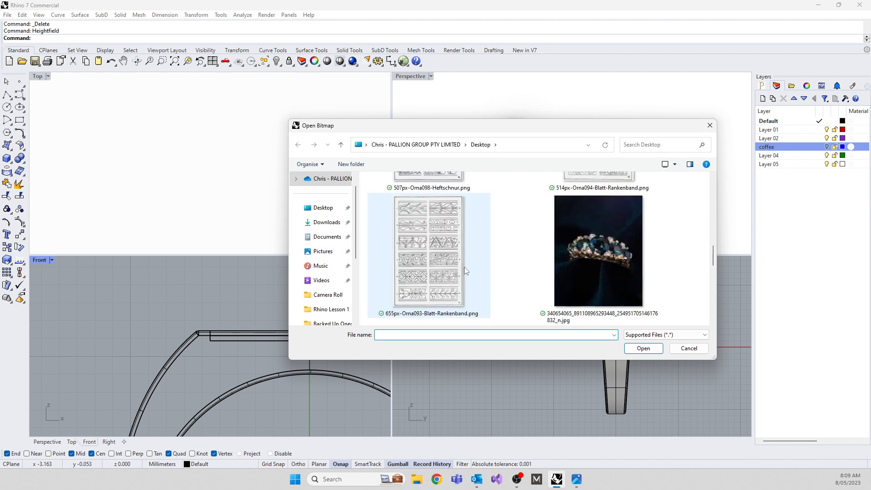
pyautogui.scroll(-3, 467, 272)
pyautogui.scroll(2, 413, 254)
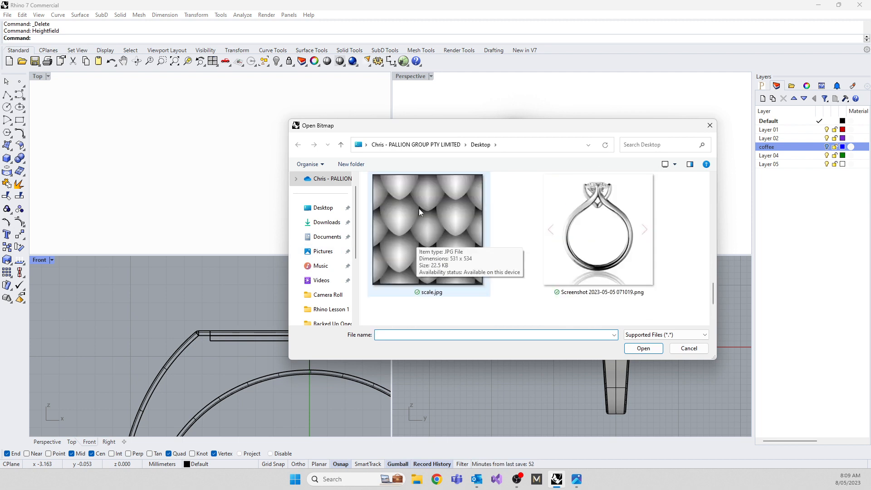
pyautogui.doubleClick(424, 225)
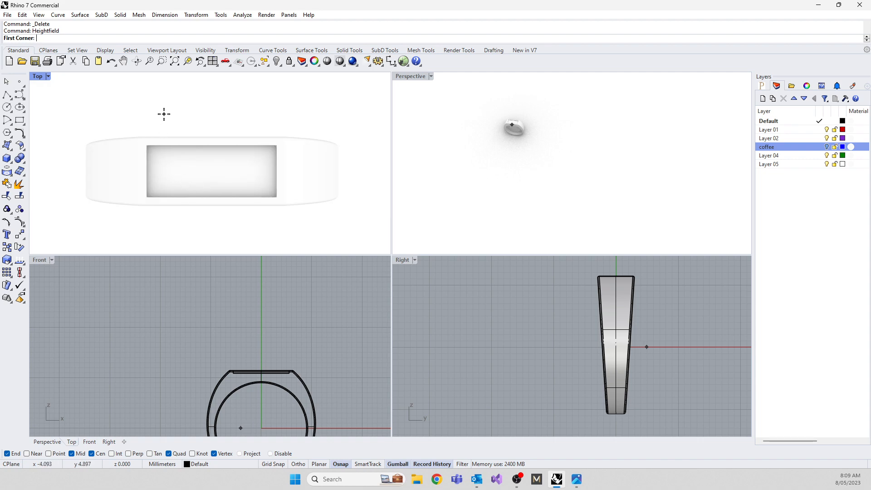
# Draw a small heightfield square just above the ring in the Top view and set the number of sample points to 200.
pyautogui.click(155, 85)
pyautogui.scroll(-3, 198, 119)
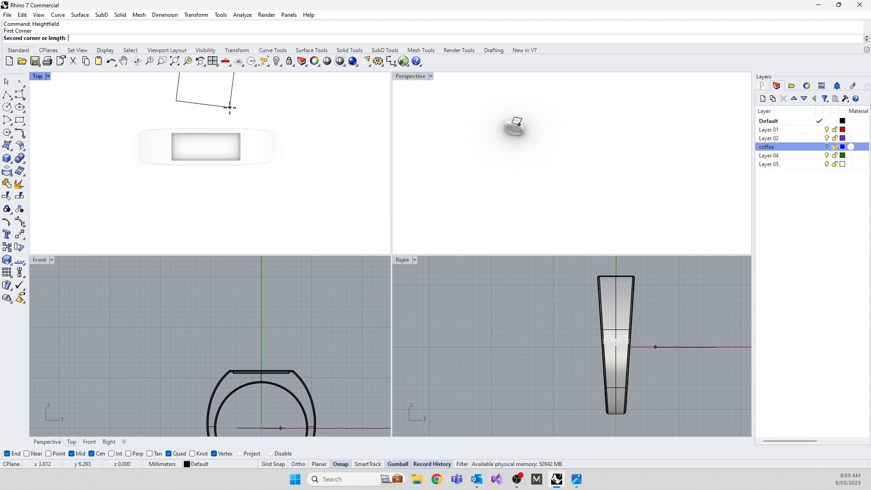
pyautogui.click(177, 117)
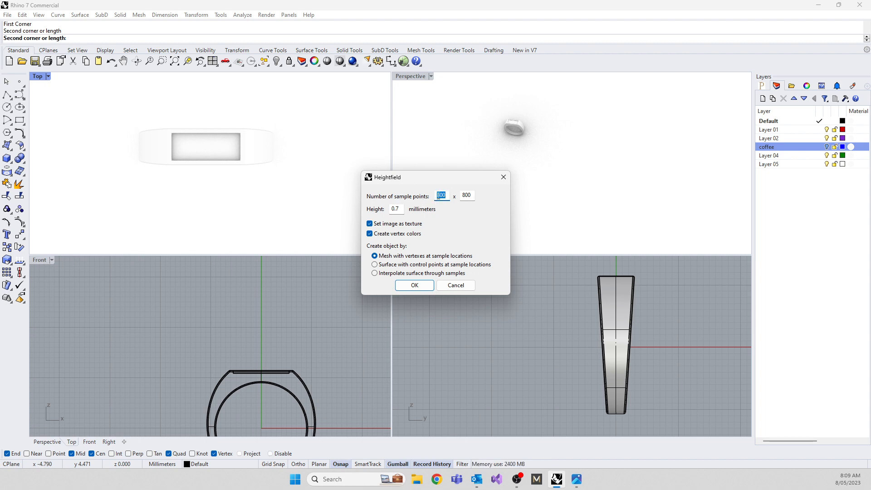
pyautogui.write('200')
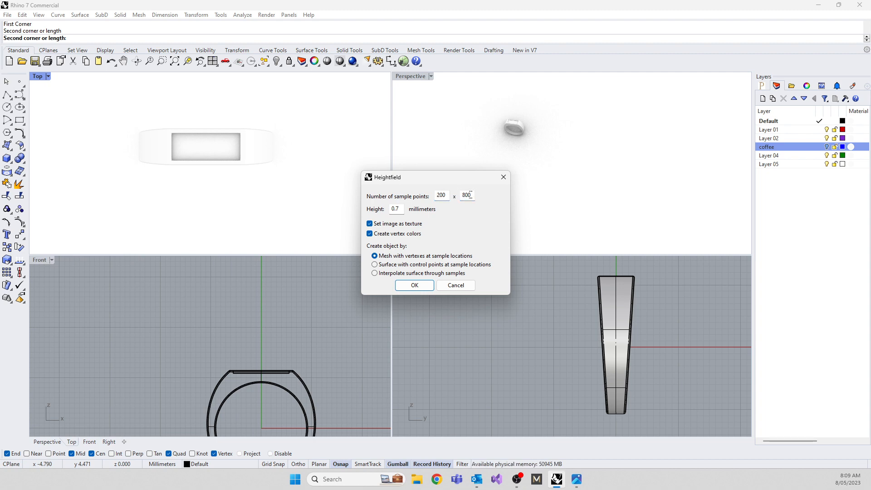
pyautogui.write('2')
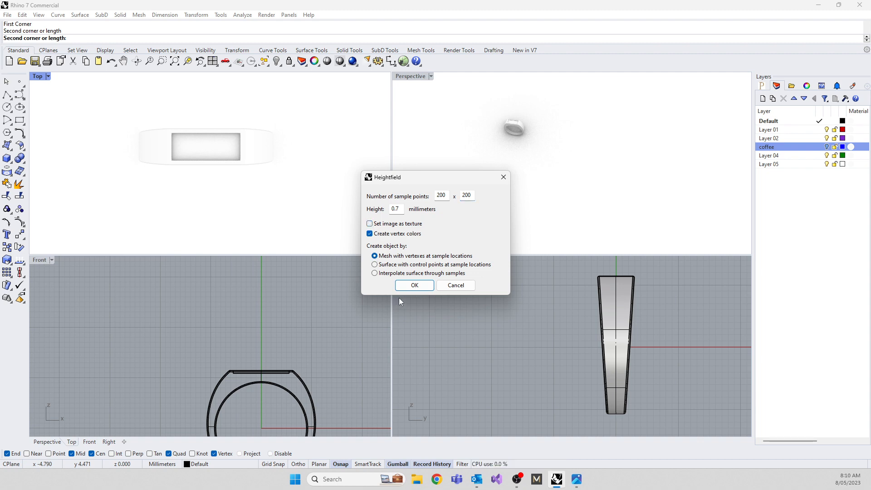
# Generate the scale heightfield as a mesh with vertexes at 200 x 200 sample locations and a height of 0.7 mm.
pyautogui.click(414, 285)
pyautogui.scroll(3, 184, 111)
pyautogui.scroll(4, 185, 111)
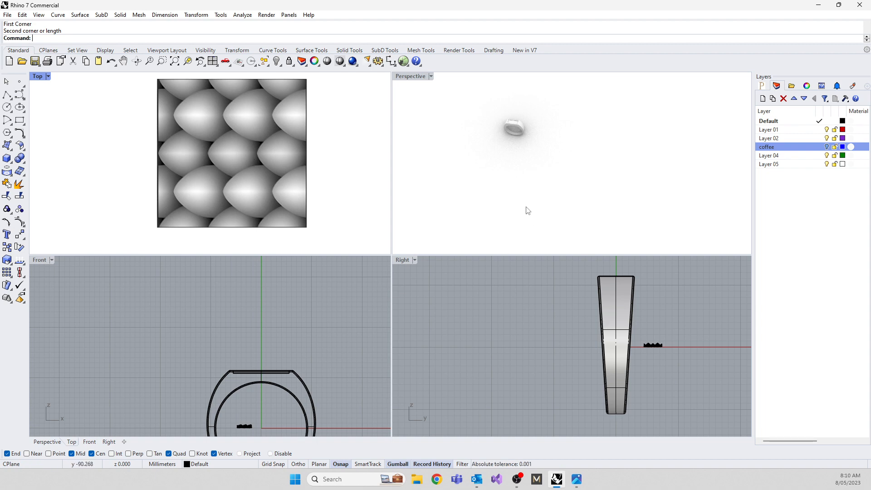
pyautogui.moveTo(528, 210)
pyautogui.mouseDown(button='right')
pyautogui.moveTo(603, 183)
pyautogui.moveTo(524, 200)
pyautogui.mouseUp(button='right')
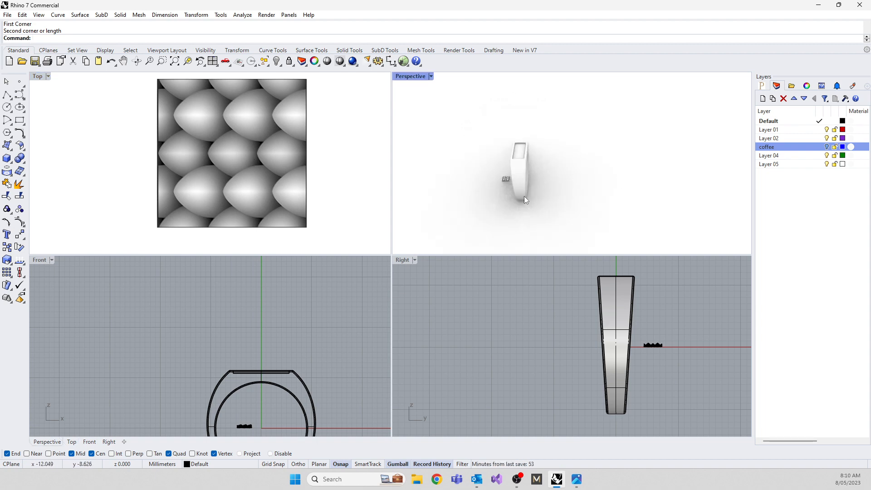
pyautogui.scroll(4, 524, 198)
pyautogui.scroll(8, 511, 154)
pyautogui.scroll(3, 529, 161)
pyautogui.scroll(-5, 530, 168)
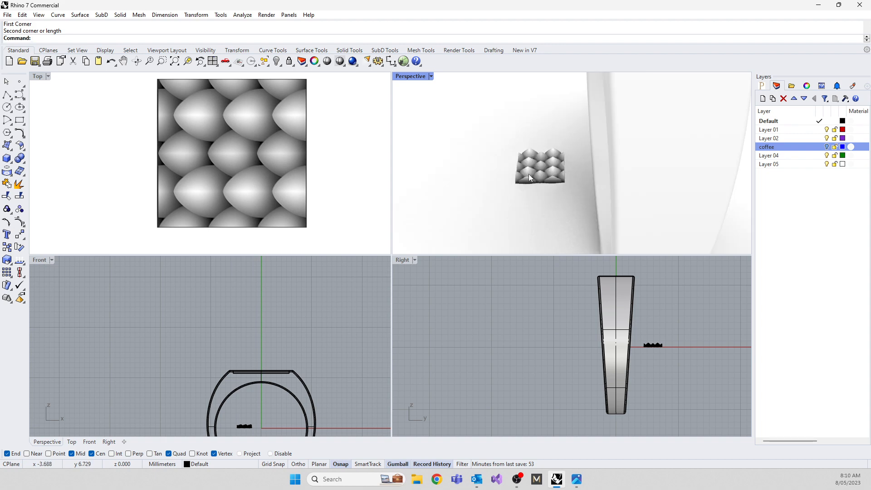
pyautogui.scroll(-5, 529, 173)
pyautogui.scroll(1, 585, 189)
pyautogui.scroll(4, 658, 192)
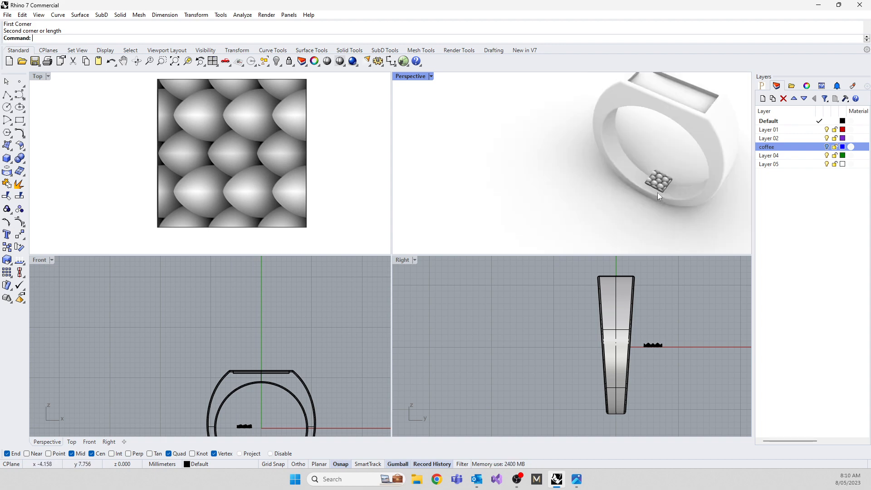
pyautogui.scroll(6, 674, 178)
pyautogui.scroll(-4, 633, 187)
# Flatten the scale mesh by scaling down its height in the Right view, and check the softened relief.
pyautogui.click(618, 181)
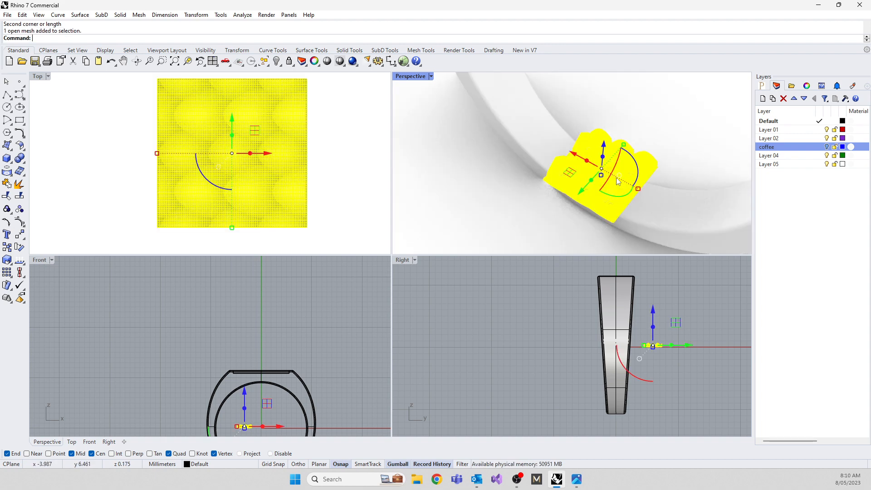
pyautogui.scroll(8, 654, 346)
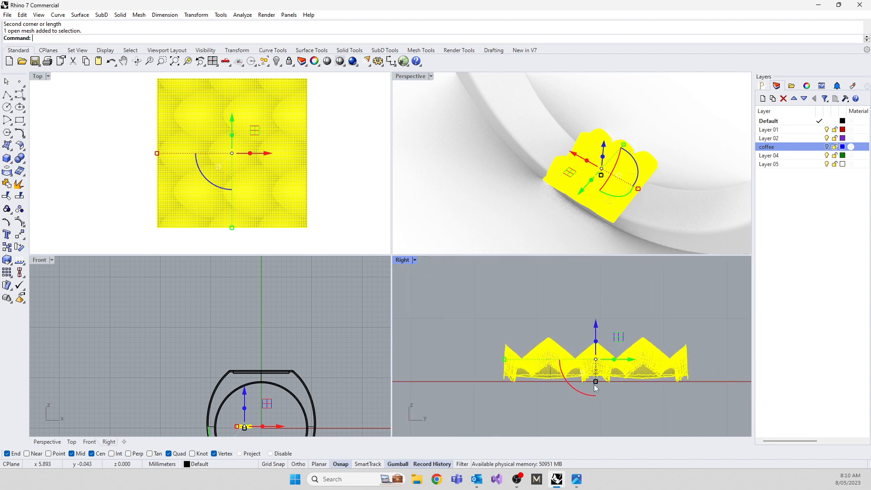
pyautogui.click(595, 386)
pyautogui.click(510, 204)
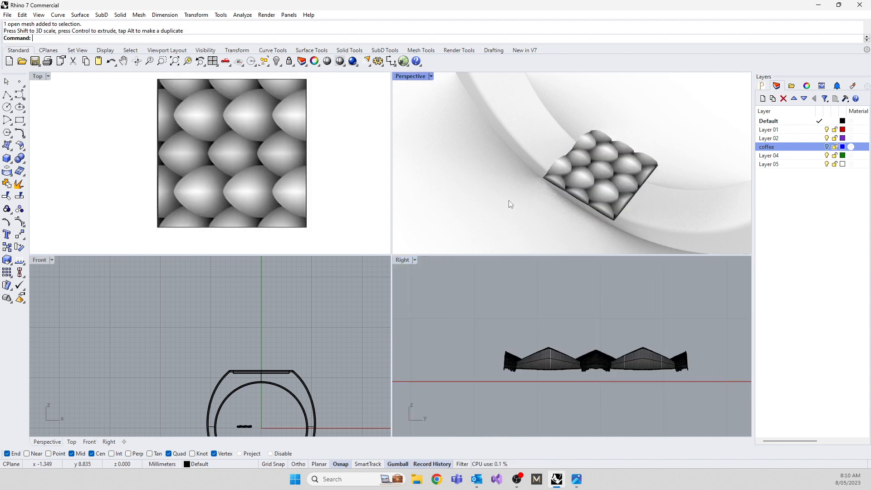
pyautogui.scroll(6, 615, 167)
pyautogui.scroll(-6, 614, 168)
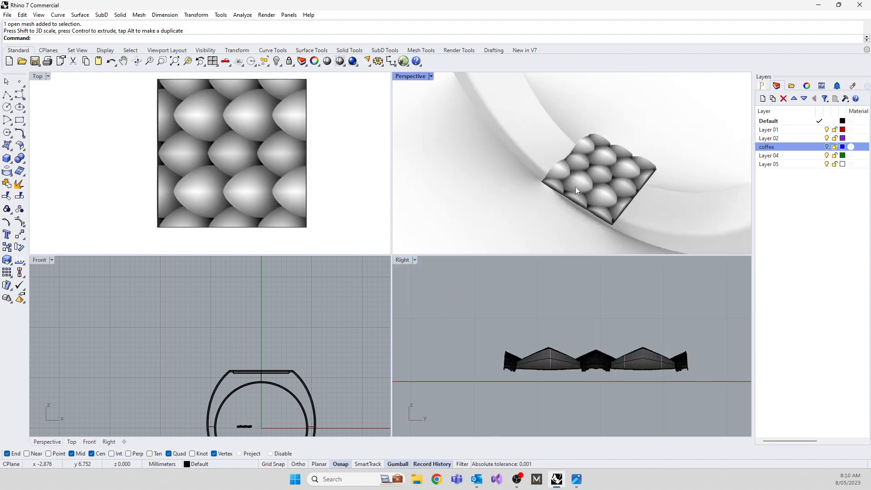
pyautogui.scroll(-2, 299, 369)
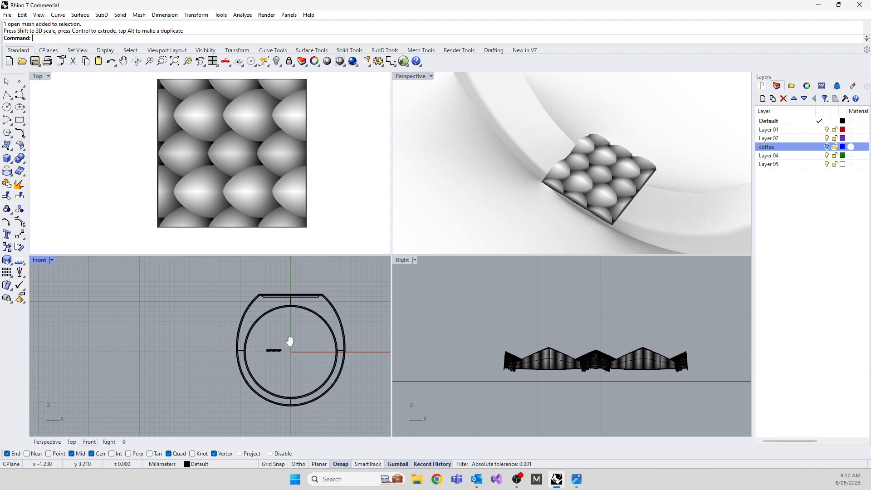
pyautogui.scroll(8, 304, 332)
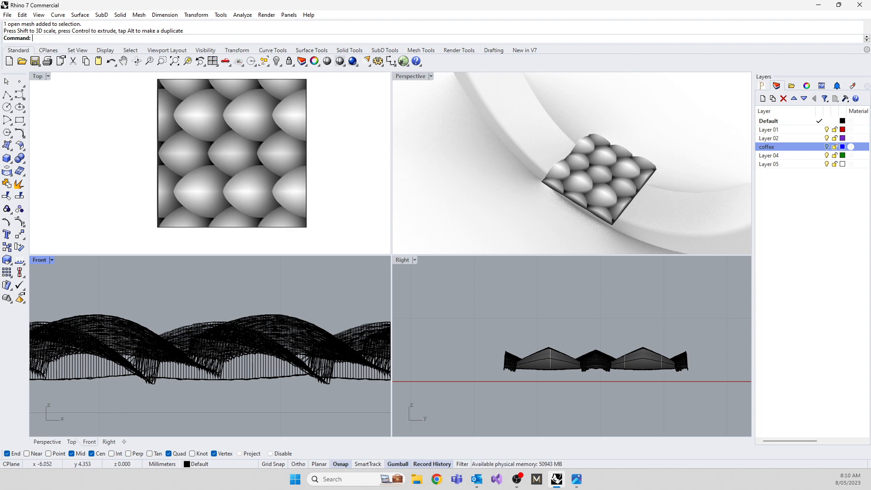
# Start the Heightfield command again and open the knit-pattern image download.jpg from Downloads as its bitmap.
pyautogui.scroll(-5, 244, 150)
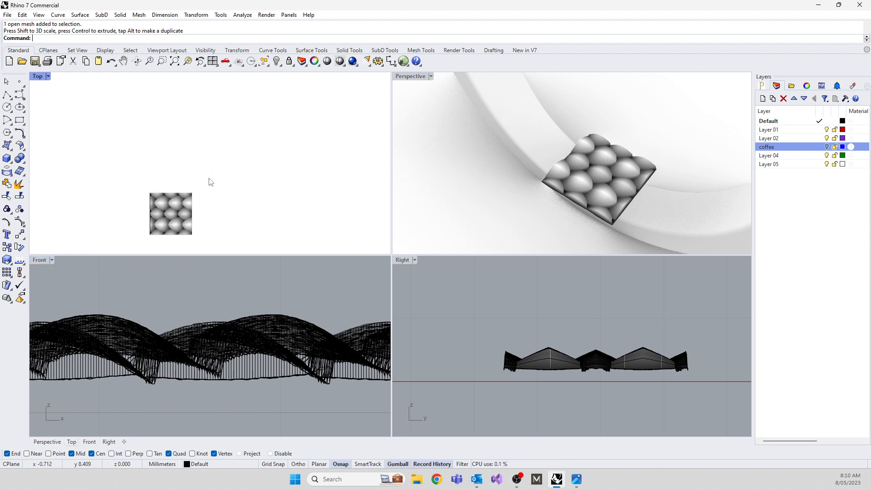
pyautogui.write('heightfield')
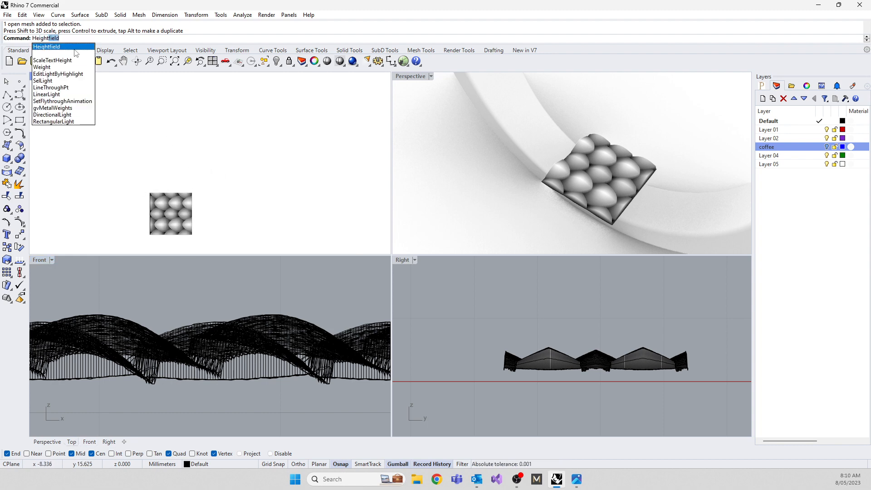
pyautogui.press('Return')
pyautogui.scroll(-10, 464, 265)
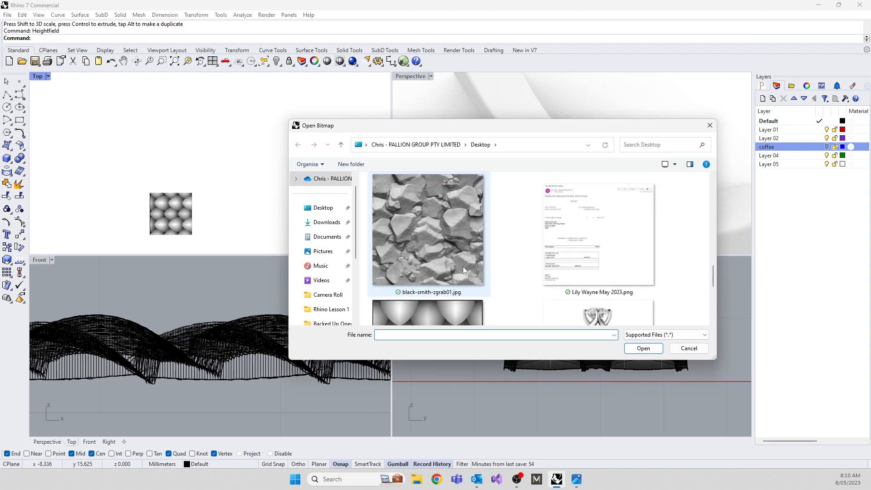
pyautogui.click(325, 222)
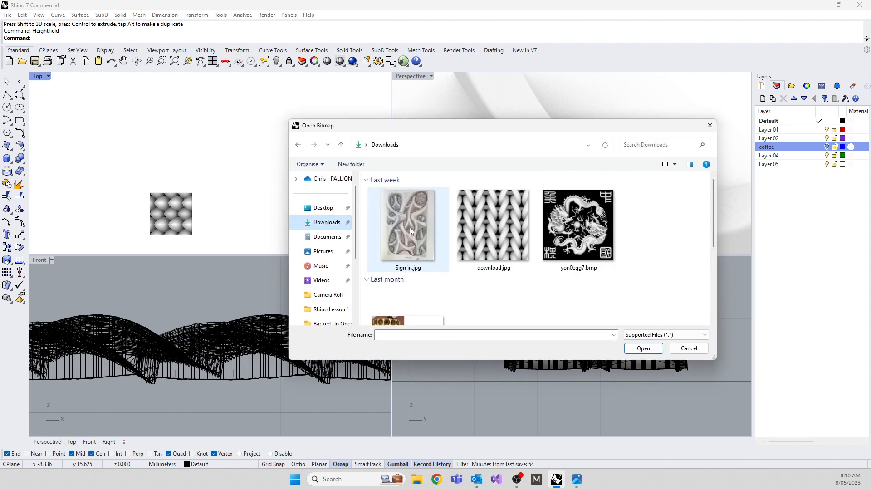
pyautogui.click(500, 236)
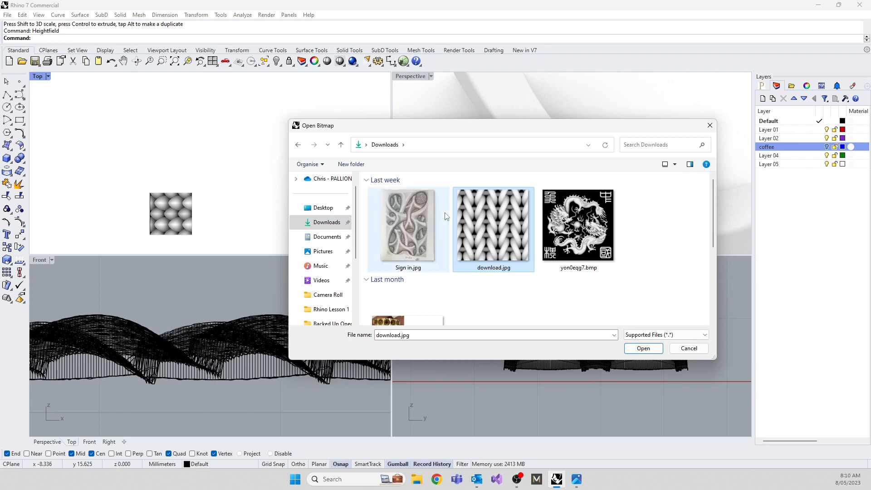
pyautogui.doubleClick(478, 214)
# Draw a square beside the scale mesh in the Top view and generate a 200 x 200 sample, 0.7 mm high heightfield mesh.
pyautogui.click(246, 193)
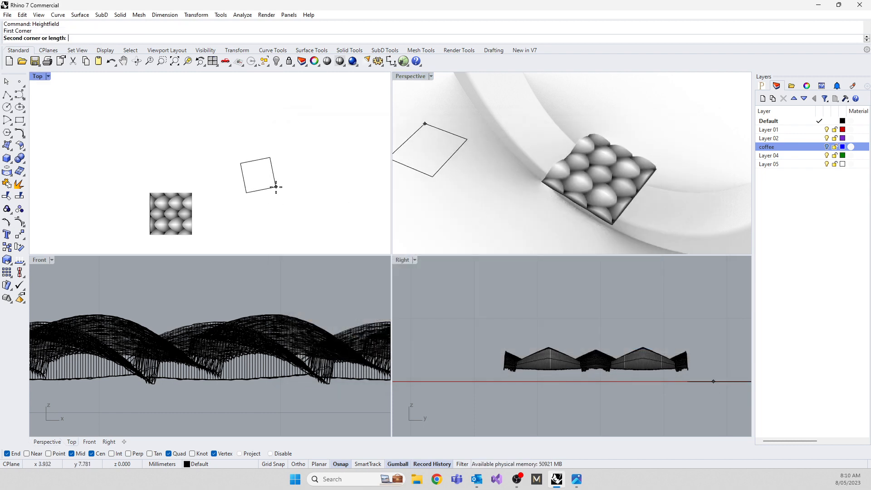
pyautogui.click(295, 188)
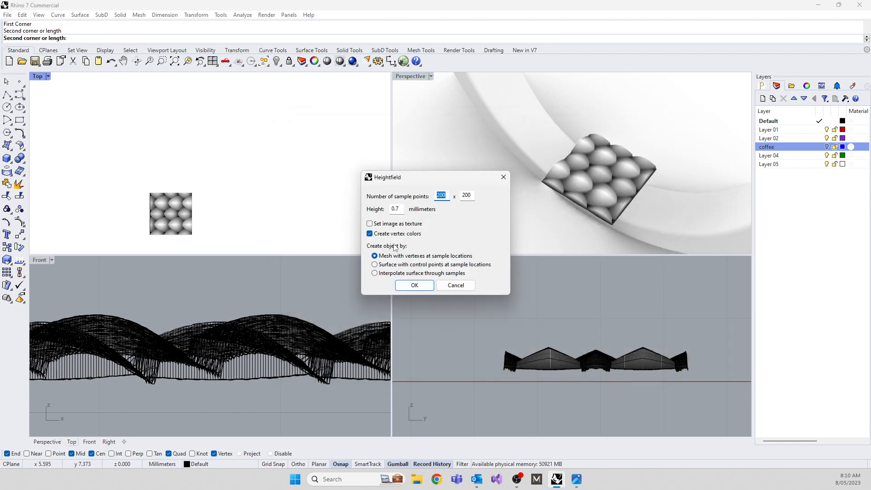
pyautogui.click(405, 286)
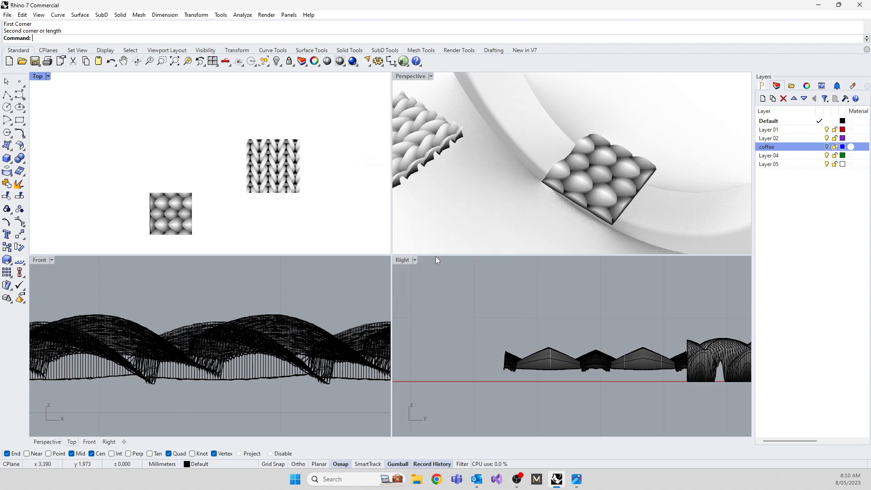
# Flatten the knit mesh by scaling down its height in the Right view.
pyautogui.scroll(-5, 499, 193)
pyautogui.scroll(8, 575, 159)
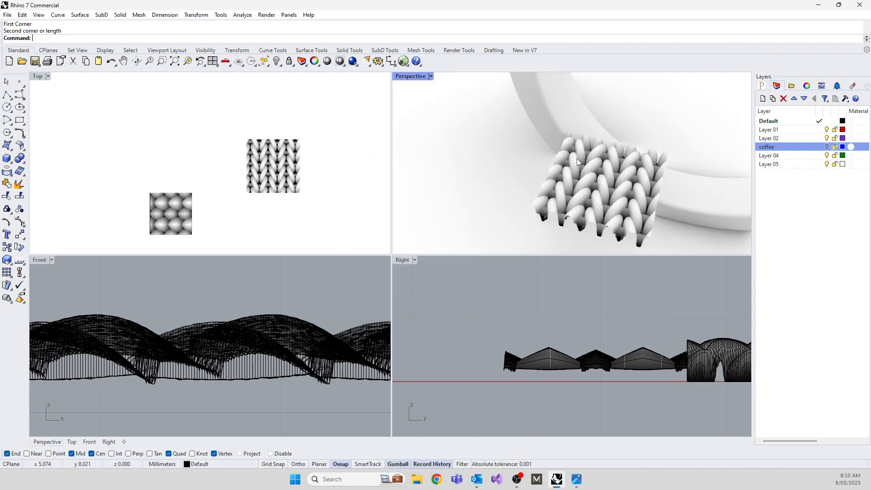
pyautogui.scroll(-3, 588, 196)
pyautogui.click(582, 194)
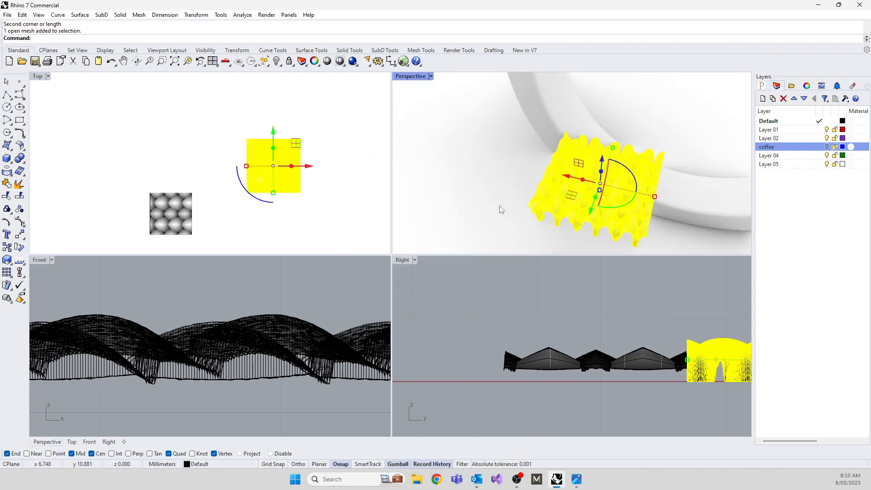
pyautogui.moveTo(563, 334); pyautogui.dragTo(476, 339, button='right')
pyautogui.moveTo(655, 335); pyautogui.dragTo(546, 340, button='right')
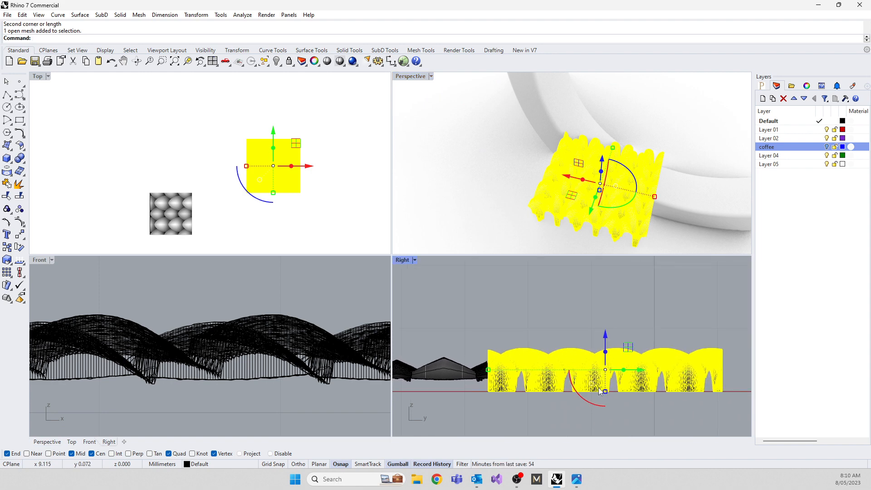
pyautogui.moveTo(606, 391); pyautogui.dragTo(604, 383)
pyautogui.click(538, 318)
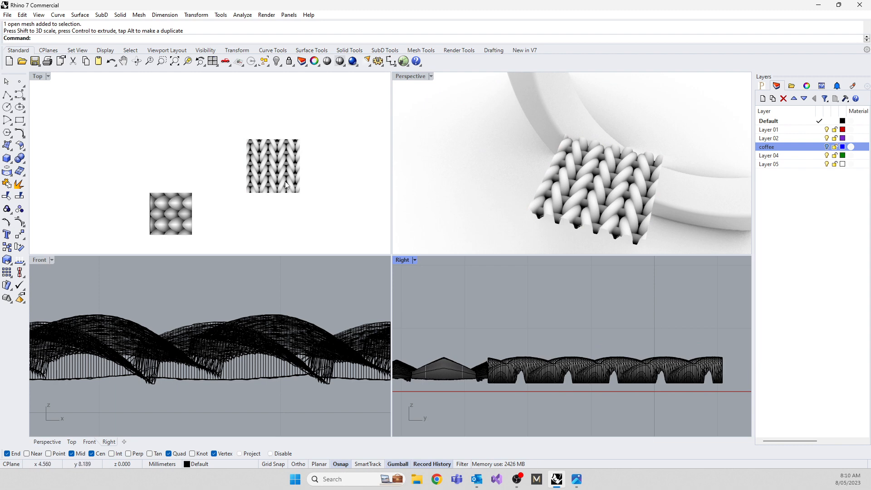
# Move the knit mesh in the Top view over one end of the ring's rectangular recess.
pyautogui.scroll(-5, 472, 187)
pyautogui.click(477, 192)
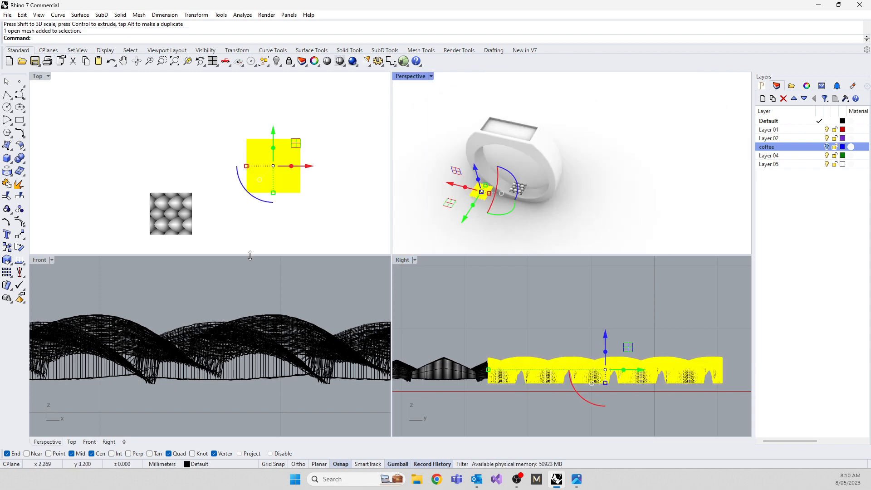
pyautogui.scroll(-10, 254, 208)
pyautogui.moveTo(280, 172); pyautogui.dragTo(250, 211)
pyautogui.scroll(-8, 218, 363)
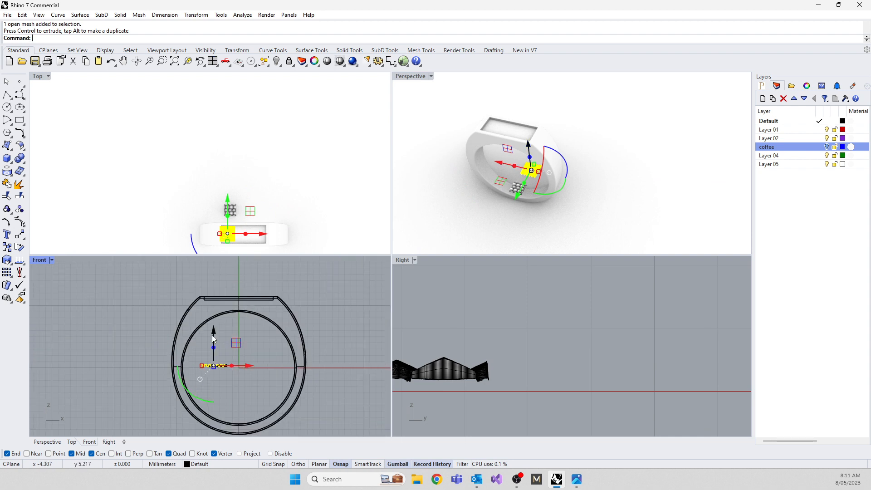
# Raise the knit mesh in the Front view to the ring's flat top so it sits inside the recess depth.
pyautogui.moveTo(212, 335); pyautogui.dragTo(213, 282)
pyautogui.moveTo(212, 312); pyautogui.dragTo(215, 337, button='right')
pyautogui.scroll(12, 214, 331)
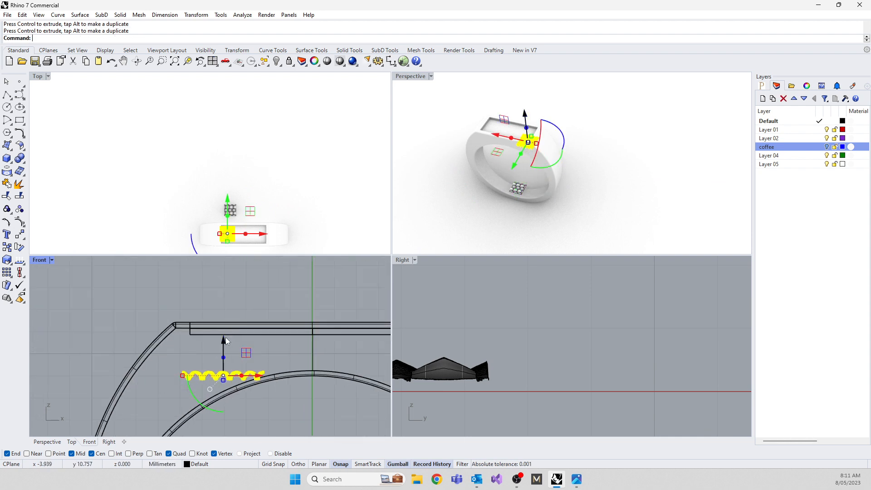
pyautogui.moveTo(225, 341); pyautogui.dragTo(217, 298)
pyautogui.scroll(10, 231, 339)
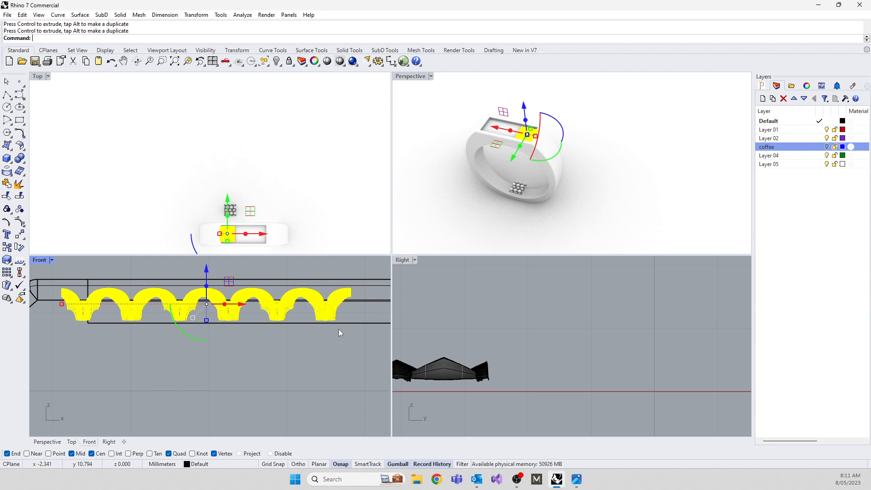
# Stretch the knit mesh's height slightly to fill the recess depth, and lower it so its bottom passes the recess floor.
pyautogui.scroll(-4, 198, 333)
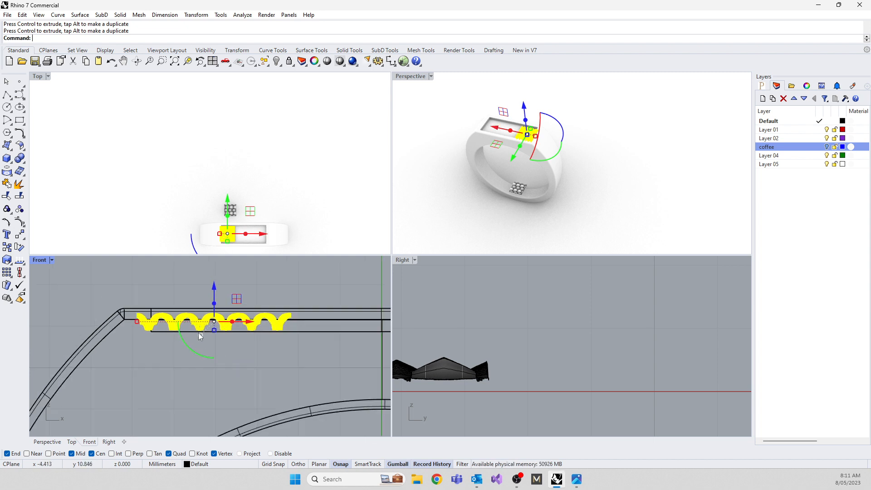
pyautogui.moveTo(214, 331); pyautogui.dragTo(214, 334)
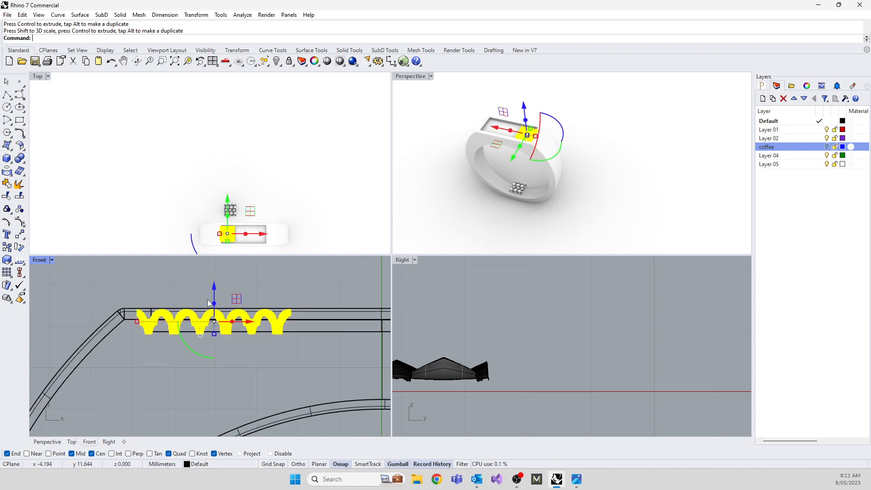
pyautogui.moveTo(214, 291); pyautogui.dragTo(214, 294)
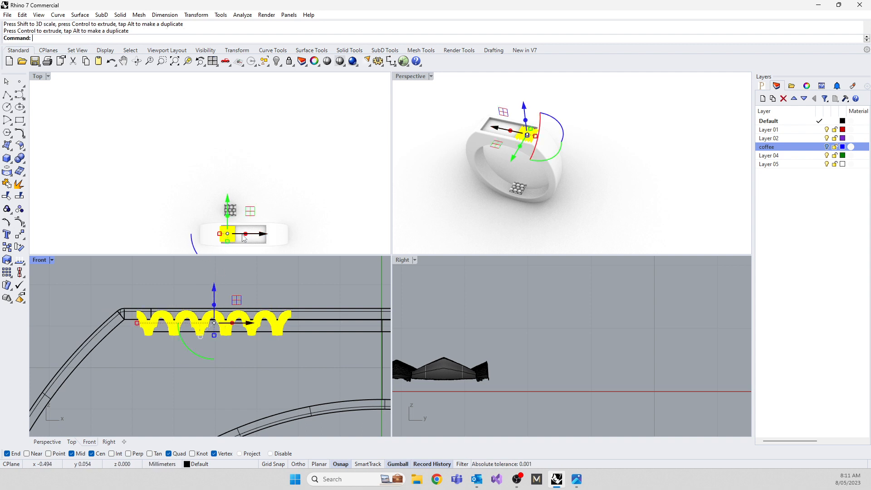
# Enlarge the knit mesh uniformly to span the recess's width, and centre it across the recess in the Top view.
pyautogui.scroll(14, 229, 263)
pyautogui.scroll(2, 216, 210)
pyautogui.moveTo(216, 210); pyautogui.dragTo(239, 150, button='right')
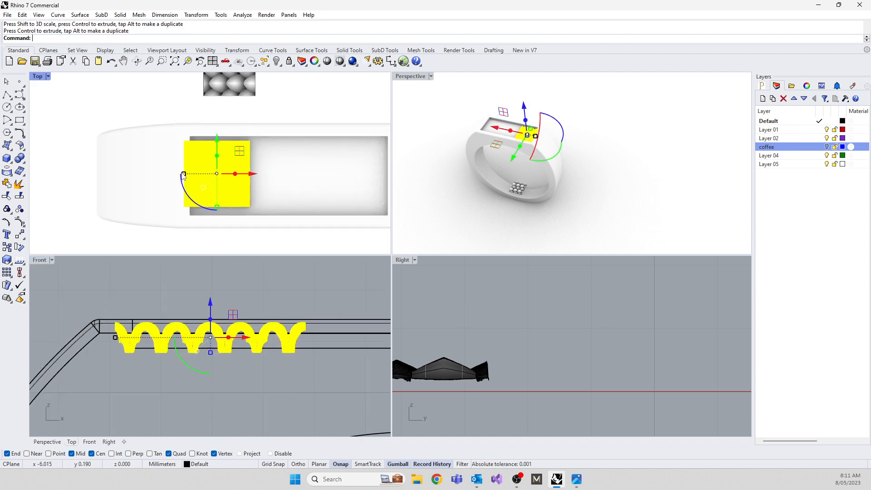
pyautogui.moveTo(184, 176); pyautogui.dragTo(175, 176)
pyautogui.moveTo(239, 151); pyautogui.dragTo(241, 155)
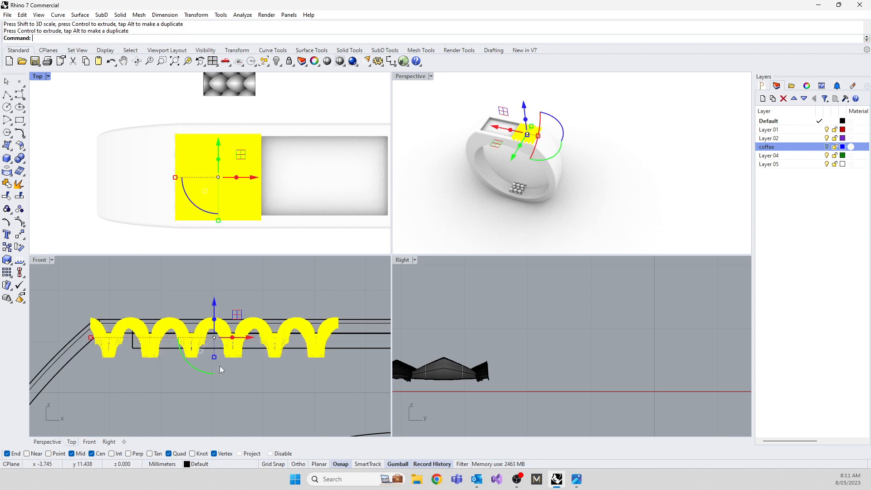
# Shift the knit mesh slightly along the recess, away from the end wall, so less of it pokes through the ring's top.
pyautogui.click(570, 184)
pyautogui.moveTo(615, 169); pyautogui.dragTo(439, 148, button='right')
pyautogui.scroll(-3, 561, 188)
pyautogui.scroll(-8, 524, 155)
pyautogui.scroll(18, 525, 159)
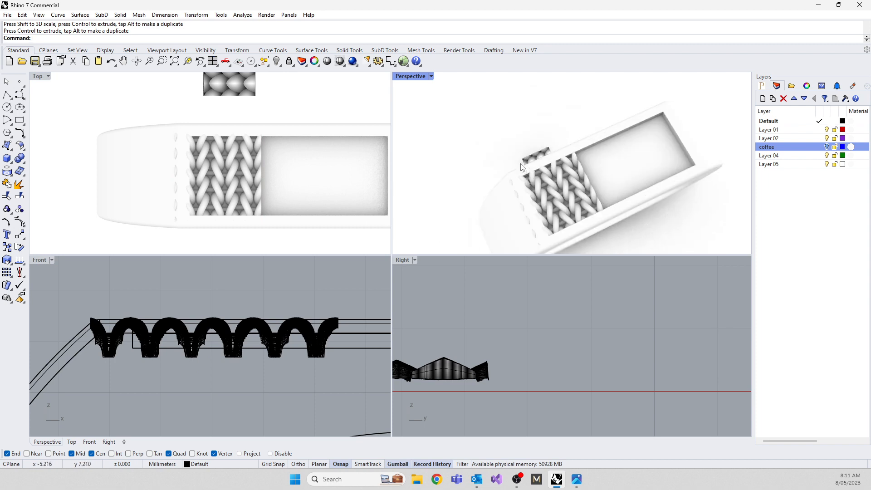
pyautogui.click(539, 206)
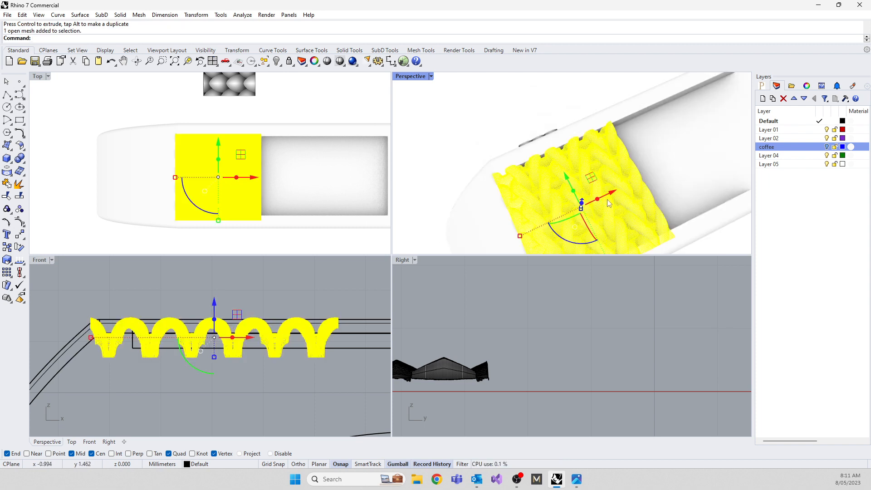
pyautogui.moveTo(584, 201); pyautogui.dragTo(622, 187)
pyautogui.click(468, 203)
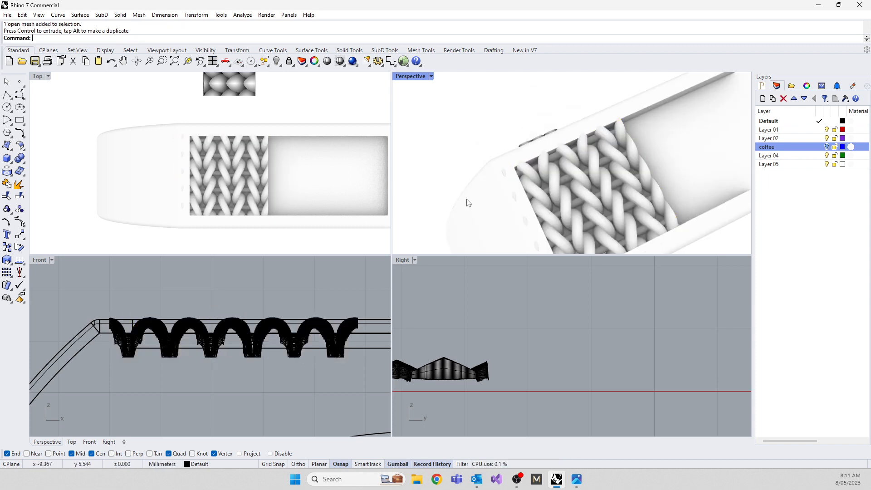
pyautogui.click(605, 187)
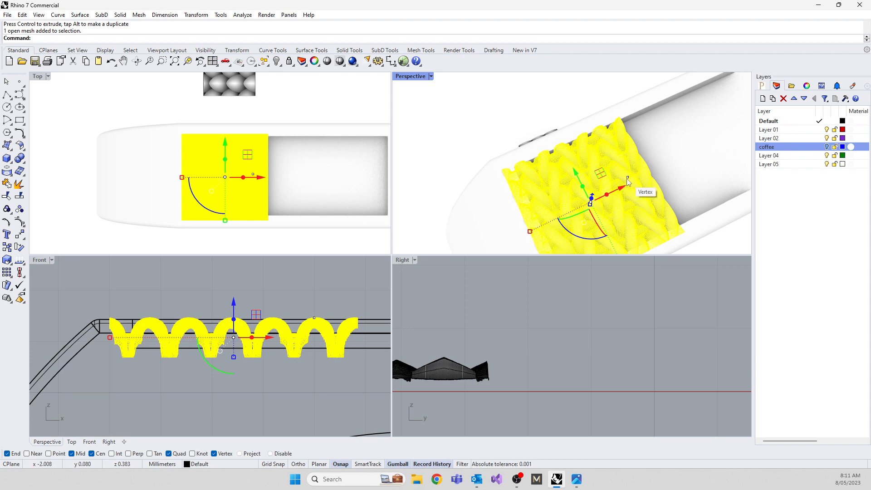
pyautogui.moveTo(627, 178); pyautogui.dragTo(630, 185)
pyautogui.hotkey('ctrl', 'z')
pyautogui.click(471, 135)
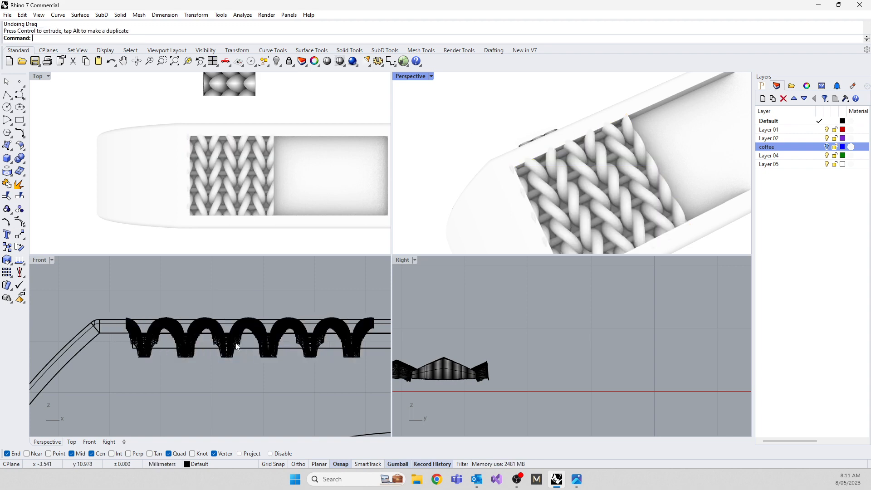
# Delete the leftover scale-pattern mesh lying beside the ring.
pyautogui.click(222, 326)
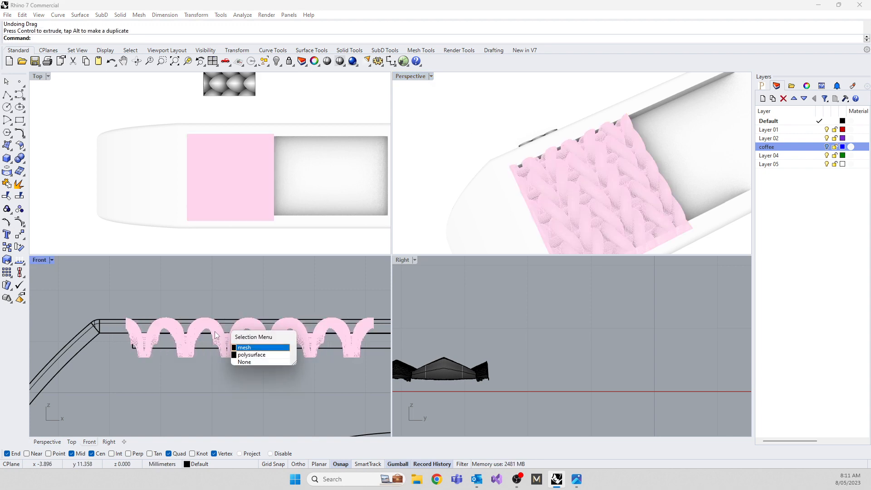
pyautogui.click(183, 359)
pyautogui.moveTo(433, 207); pyautogui.dragTo(613, 155, button='right')
pyautogui.click(635, 154)
pyautogui.press('Delete')
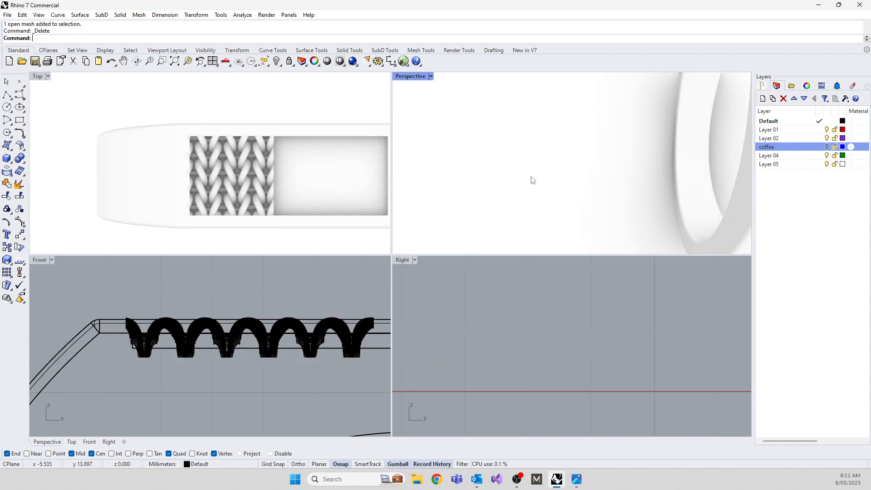
# Slightly adjust the knit mesh's height in the Front view and raise it about 0.04 mm to sit at the recess floor.
pyautogui.scroll(-5, 597, 179)
pyautogui.scroll(4, 556, 148)
pyautogui.click(514, 196)
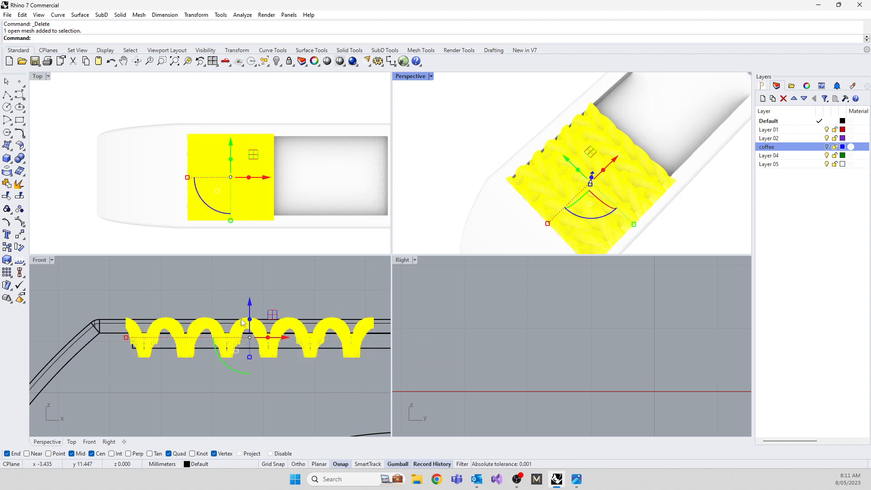
pyautogui.scroll(2, 242, 322)
pyautogui.moveTo(258, 367); pyautogui.dragTo(256, 367)
pyautogui.moveTo(257, 309); pyautogui.dragTo(257, 305)
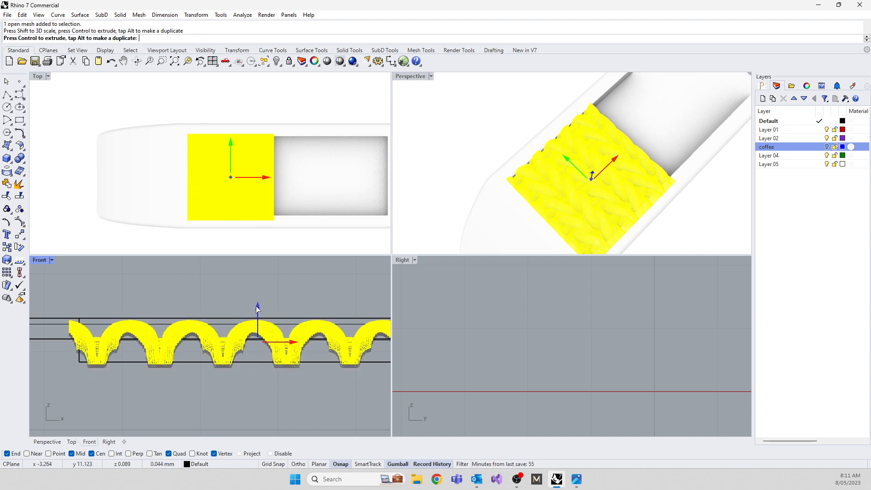
pyautogui.click(136, 300)
# Copy the knit mesh about 4.83 mm straight along the recess from its corner vertex, so the copy meets the original edge to edge.
pyautogui.scroll(-3, 260, 192)
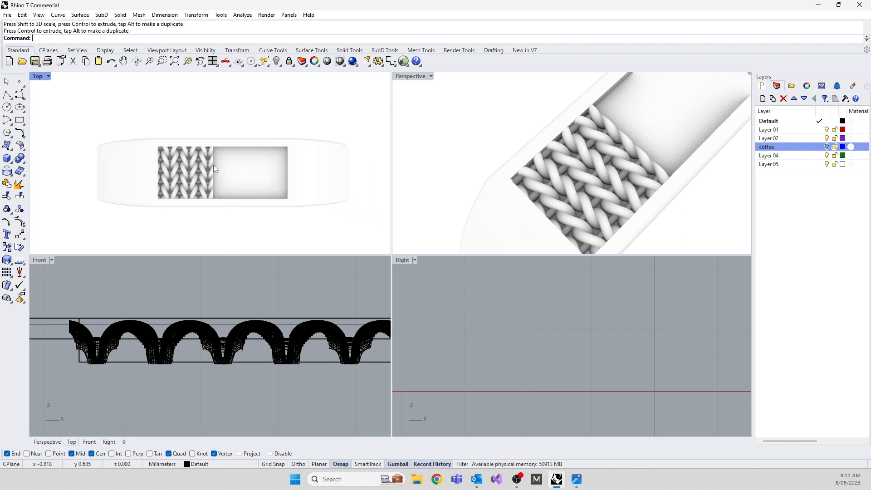
pyautogui.doubleClick(41, 77)
pyautogui.click(327, 260)
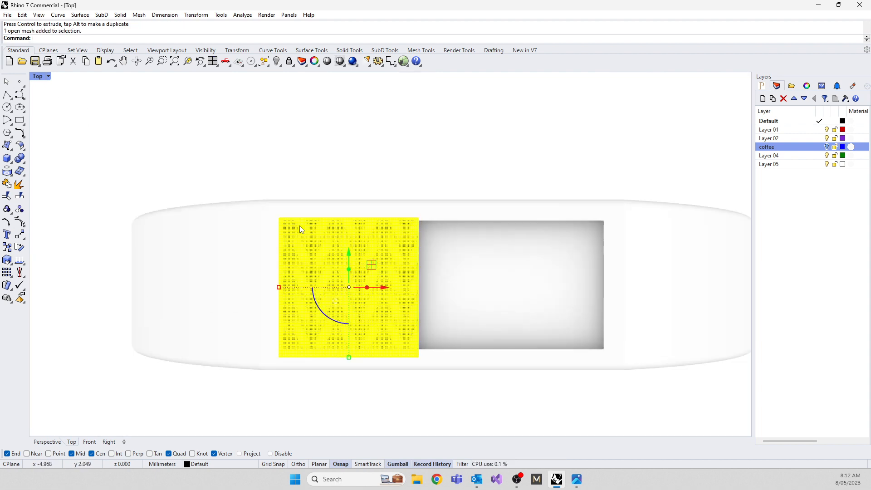
pyautogui.scroll(4, 256, 244)
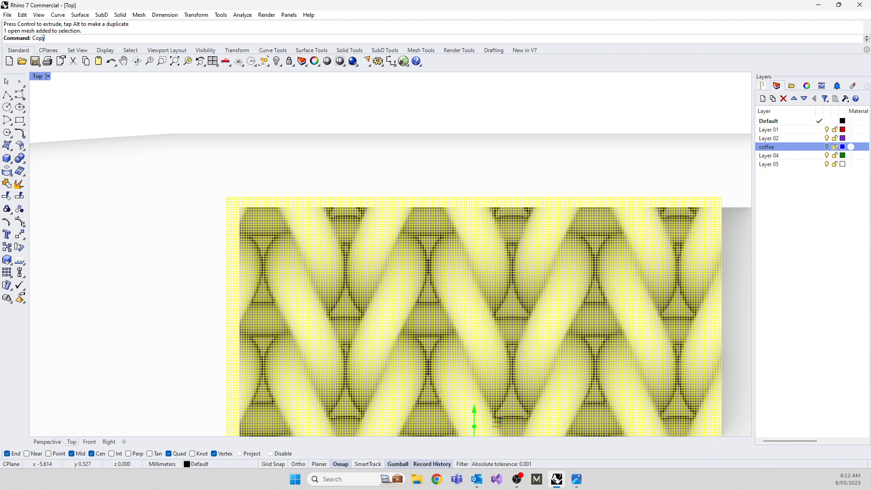
pyautogui.write('Cop')
pyautogui.press('Return')
pyautogui.scroll(8, 206, 188)
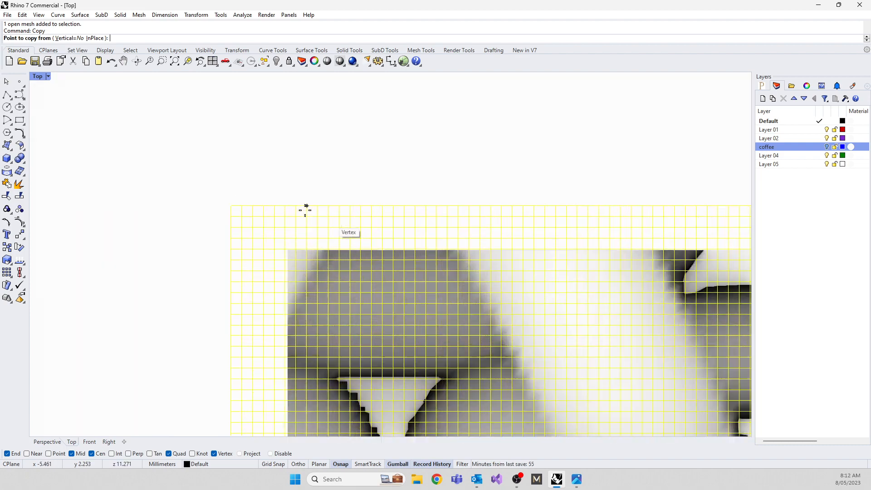
pyautogui.click(176, 205)
pyautogui.scroll(-10, 148, 233)
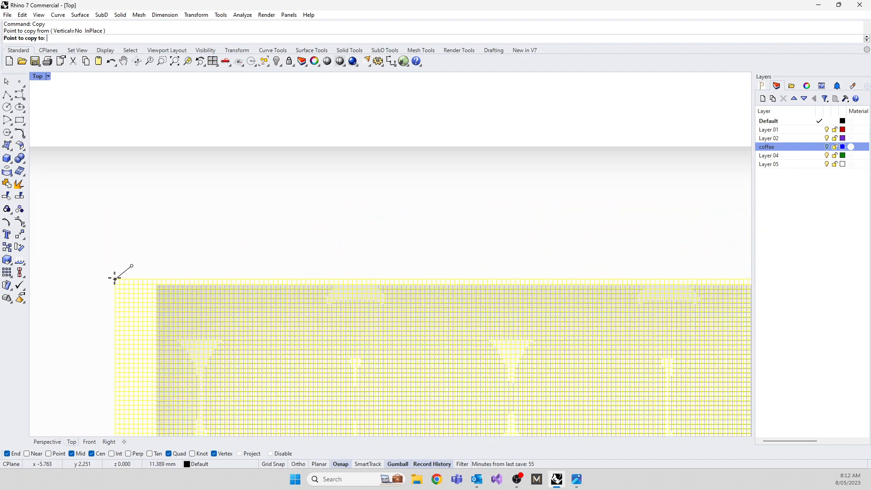
pyautogui.scroll(6, 337, 278)
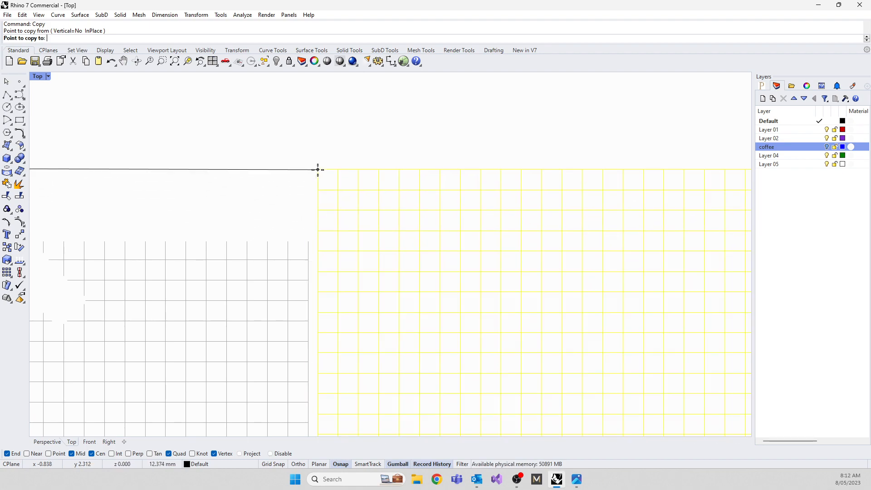
pyautogui.press('shift')
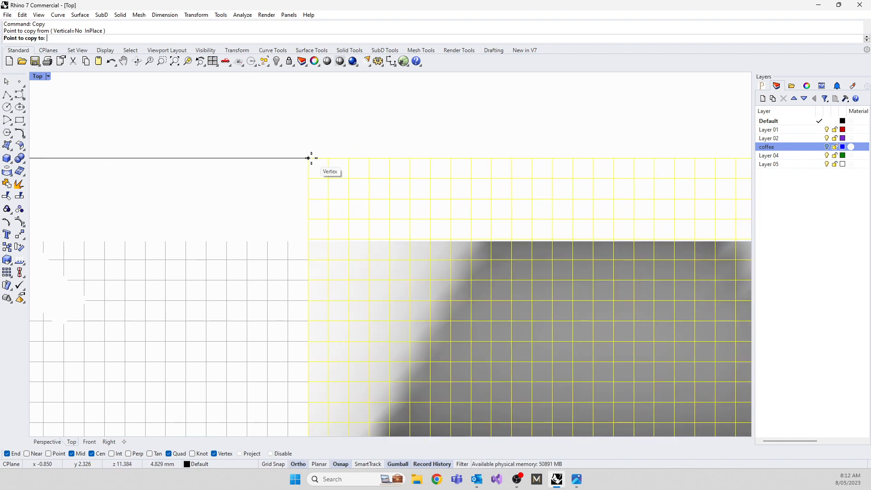
pyautogui.click(312, 158)
pyautogui.scroll(-5, 272, 194)
pyautogui.scroll(-3, 272, 193)
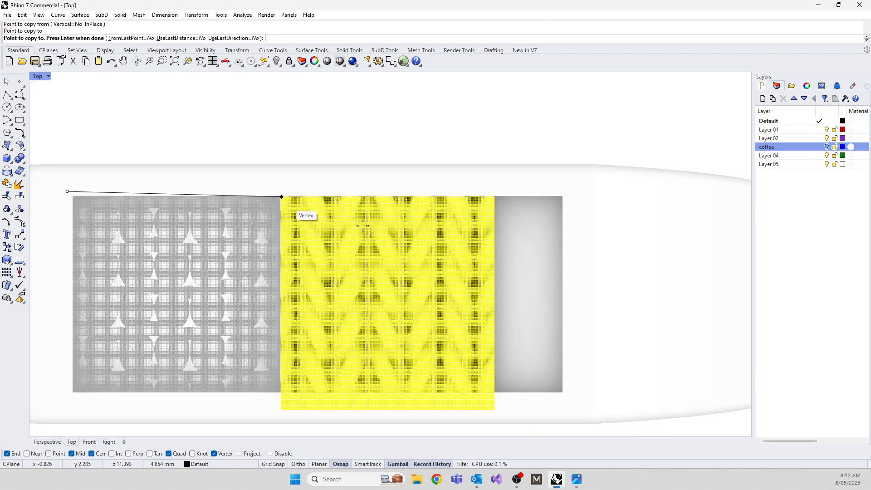
pyautogui.scroll(5, 499, 186)
pyautogui.scroll(3, 450, 198)
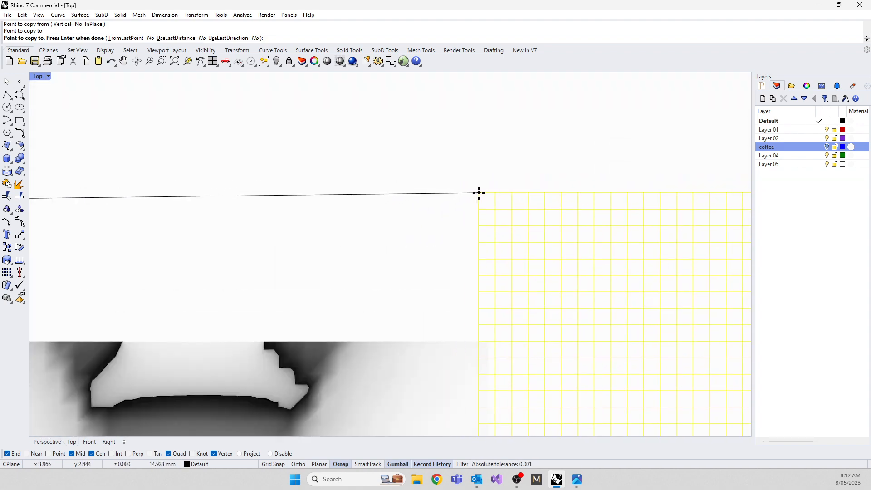
pyautogui.scroll(3, 517, 188)
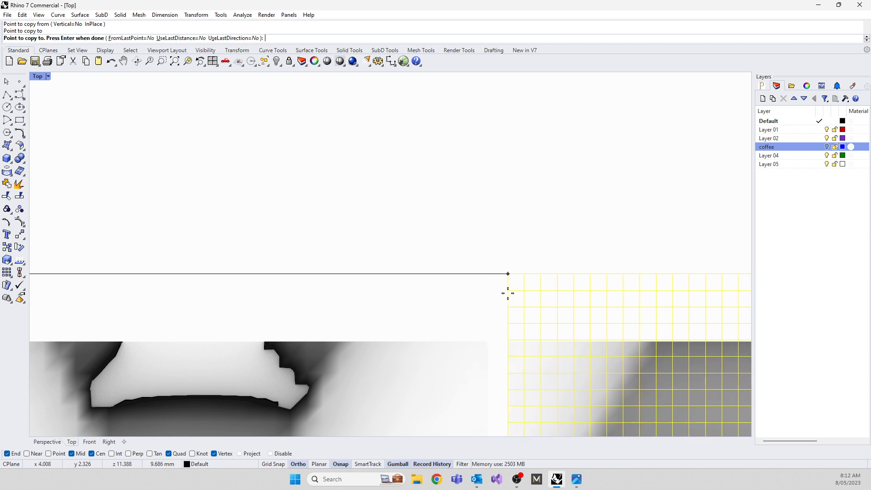
pyautogui.press('F8')
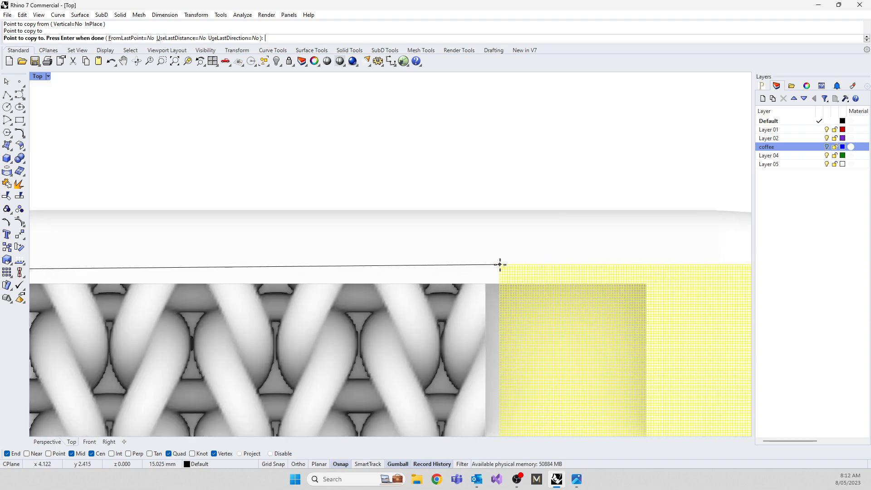
# Finish copying and join the two adjoining knit meshes into one mesh, accepting the broken history.
pyautogui.press('Return')
pyautogui.scroll(-3, 453, 170)
pyautogui.click(301, 278)
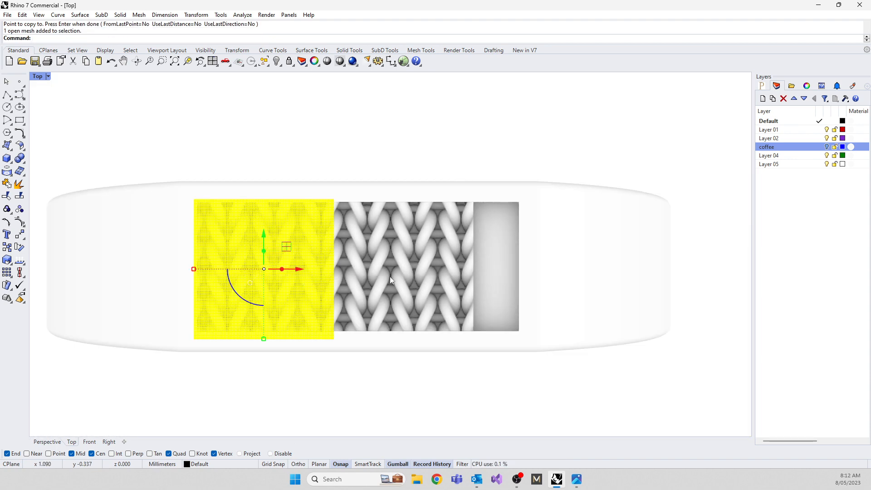
pyautogui.keyDown('shift'); pyautogui.click(390, 277); pyautogui.keyUp('shift')
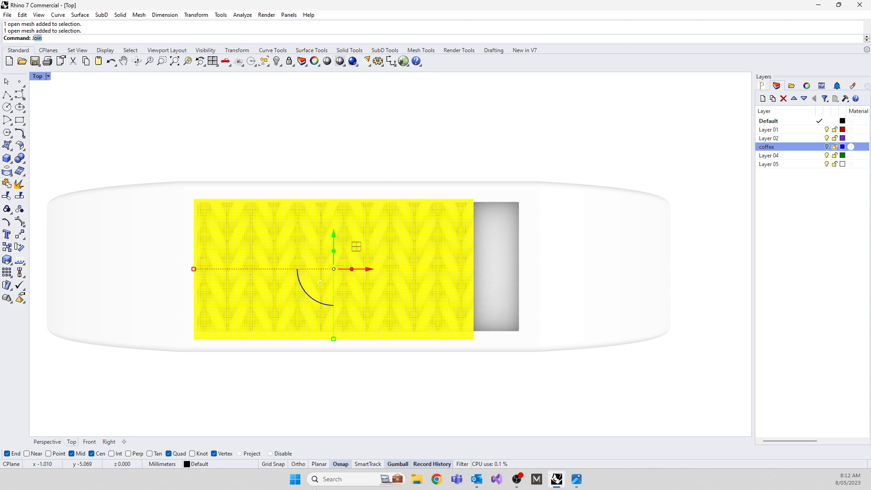
pyautogui.press('Return')
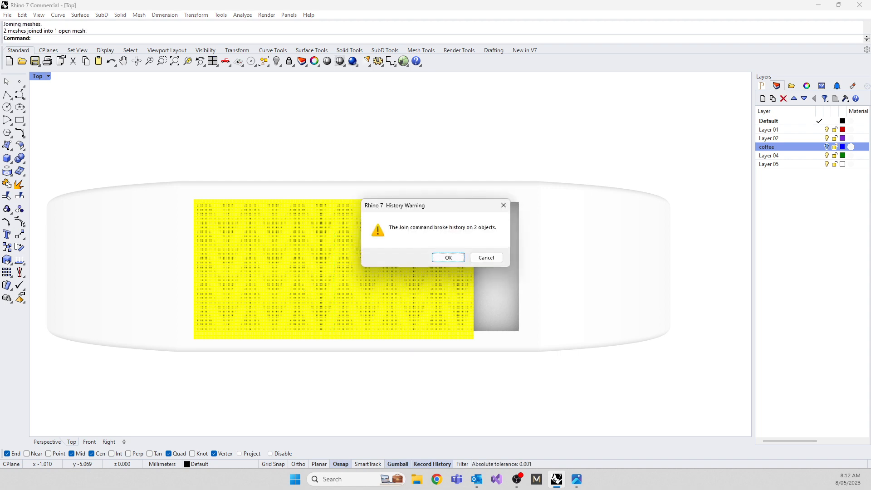
pyautogui.click(448, 258)
pyautogui.click(379, 150)
# Stretch the joined knit mesh lengthwise and shift it along the recess so it covers the full recess length.
pyautogui.click(338, 281)
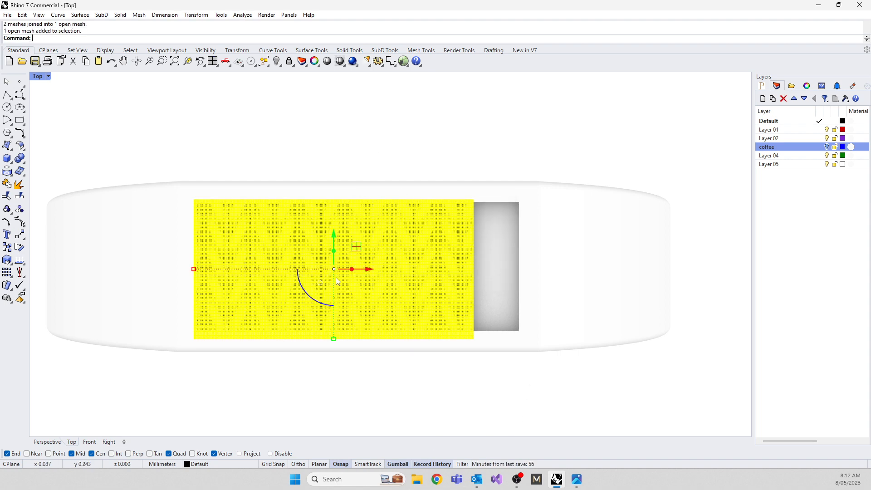
pyautogui.moveTo(193, 269); pyautogui.dragTo(172, 269)
pyautogui.moveTo(367, 267); pyautogui.dragTo(393, 270)
pyautogui.moveTo(199, 269); pyautogui.dragTo(192, 269)
pyautogui.click(176, 124)
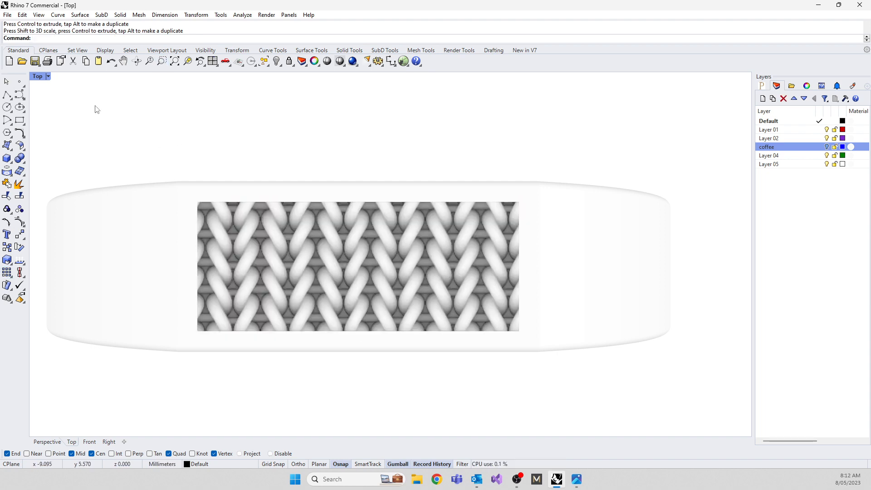
# Narrow the joined knit mesh slightly across the recess in the Top view and nudge it so it still covers both long sides.
pyautogui.doubleClick(39, 77)
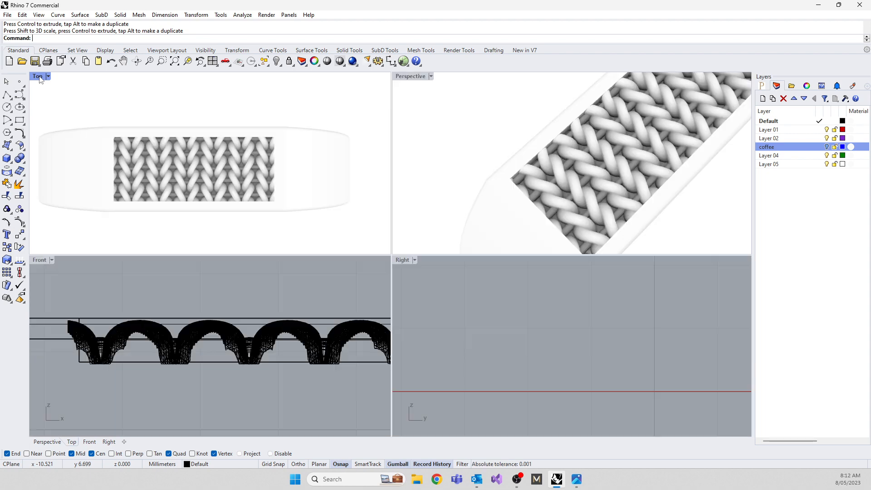
pyautogui.scroll(5, 554, 160)
pyautogui.scroll(-5, 534, 170)
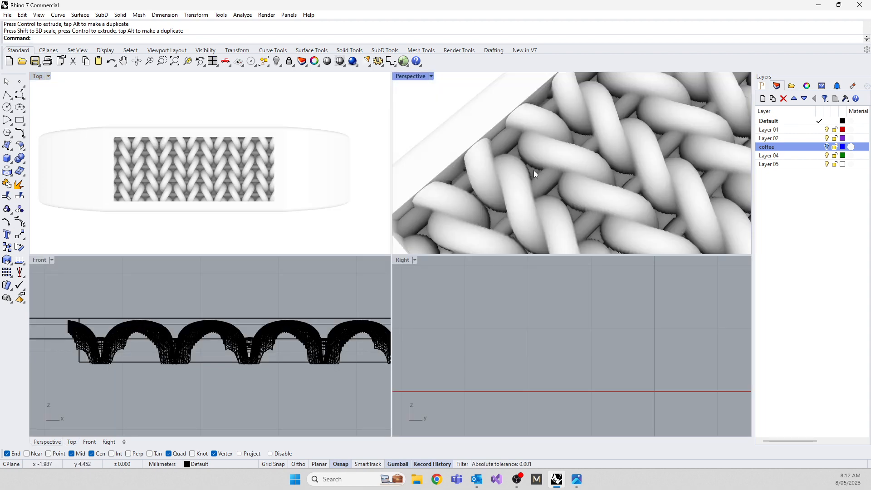
pyautogui.click(526, 169)
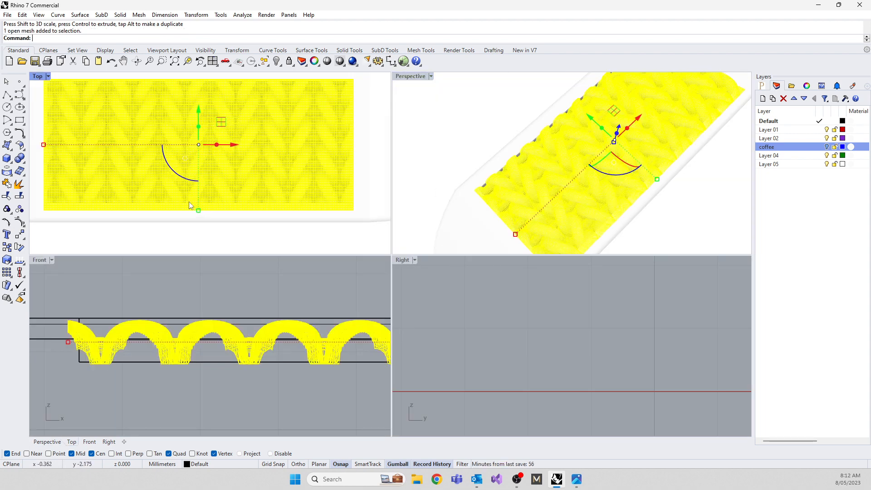
pyautogui.scroll(6, 197, 222)
pyautogui.moveTo(199, 212); pyautogui.dragTo(204, 199)
pyautogui.scroll(6, 225, 133)
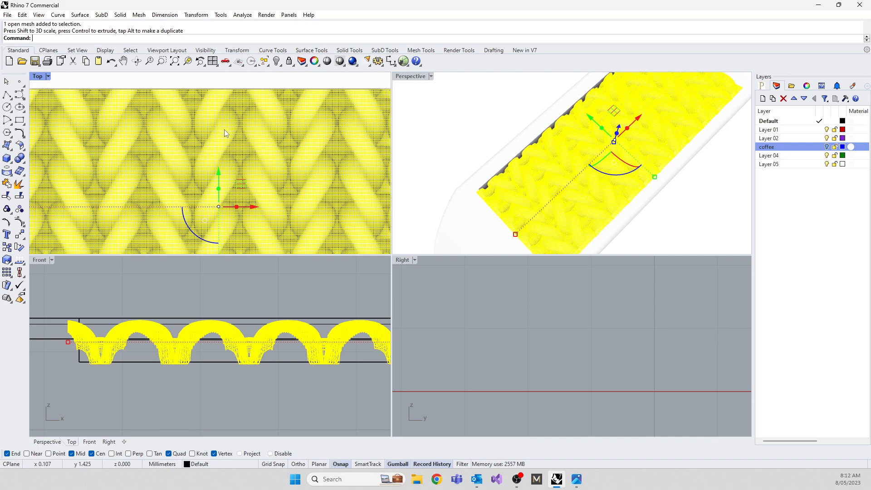
pyautogui.moveTo(218, 171); pyautogui.dragTo(218, 170)
pyautogui.click(449, 122)
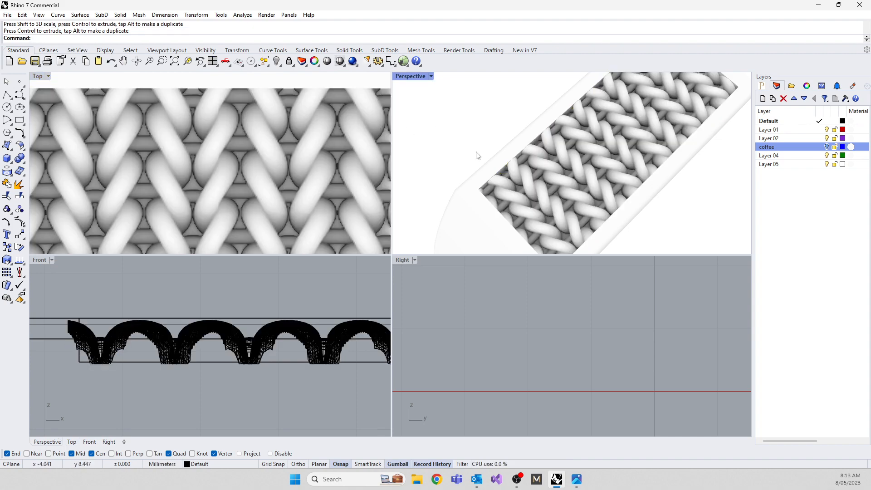
pyautogui.scroll(-5, 562, 184)
pyautogui.scroll(5, 557, 179)
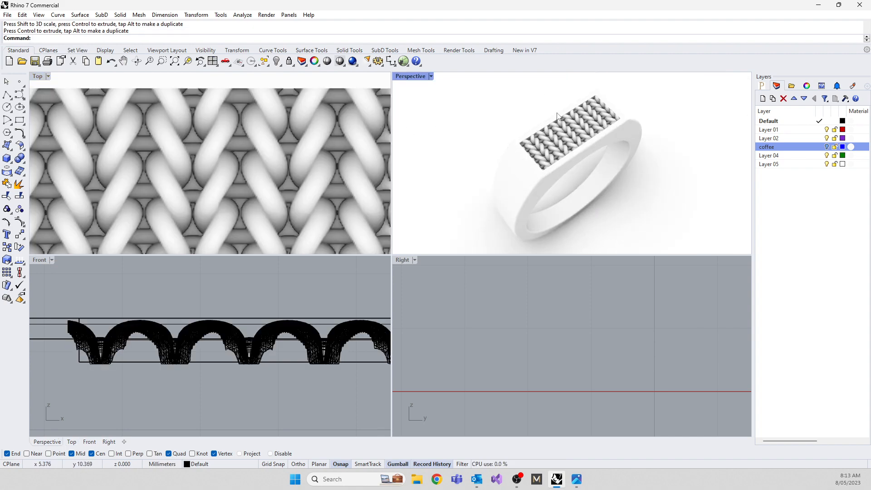
pyautogui.scroll(5, 557, 176)
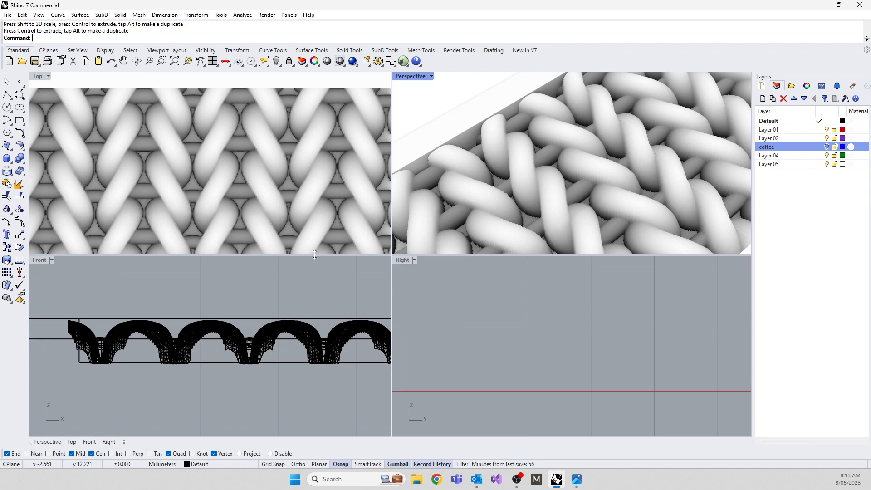
pyautogui.scroll(-5, 679, 141)
pyautogui.moveTo(679, 141); pyautogui.dragTo(626, 168, button='right')
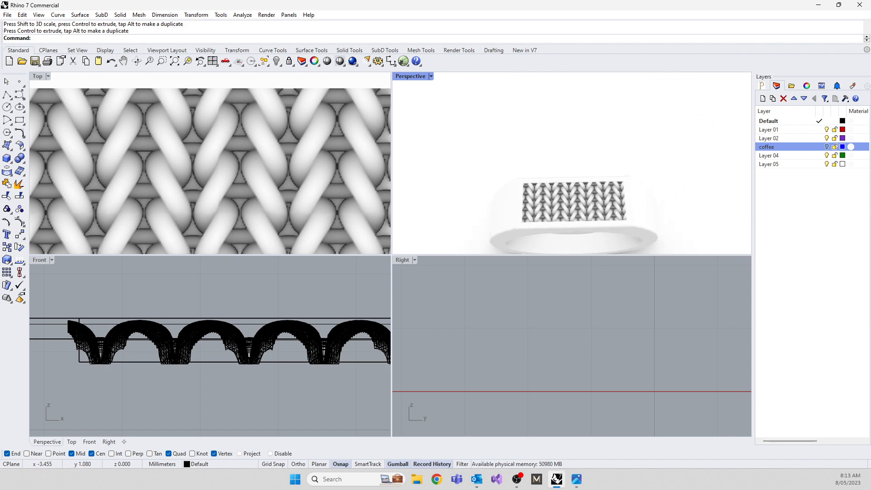
# Switch to Chrome, search Google for "z alpha brush" and open the ZBrush Alpha Library result from Pixologic.
pyautogui.click(436, 479)
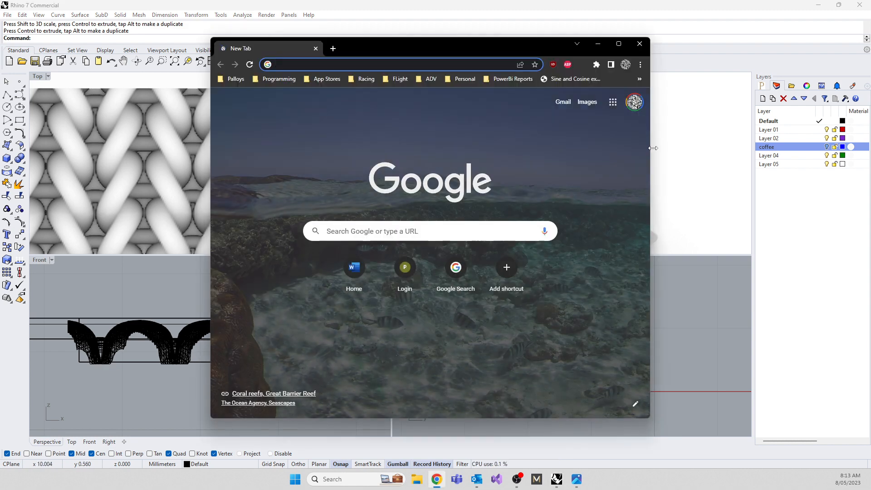
pyautogui.click(443, 60)
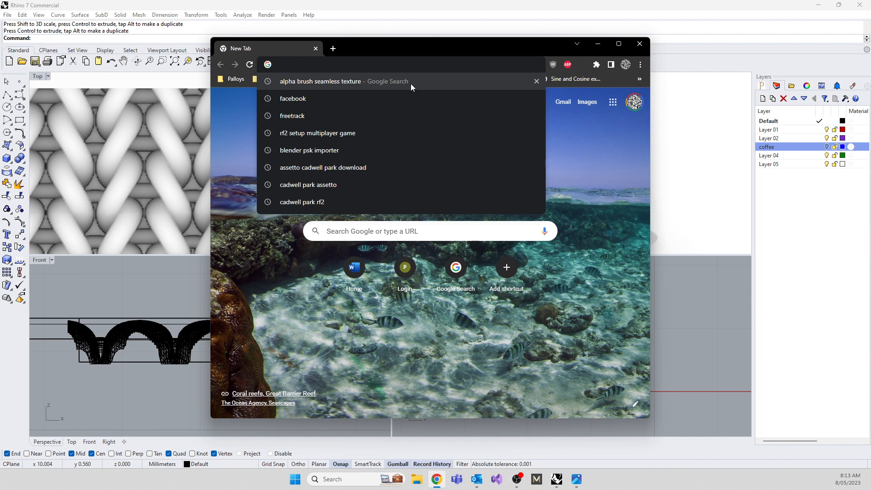
pyautogui.write('z a')
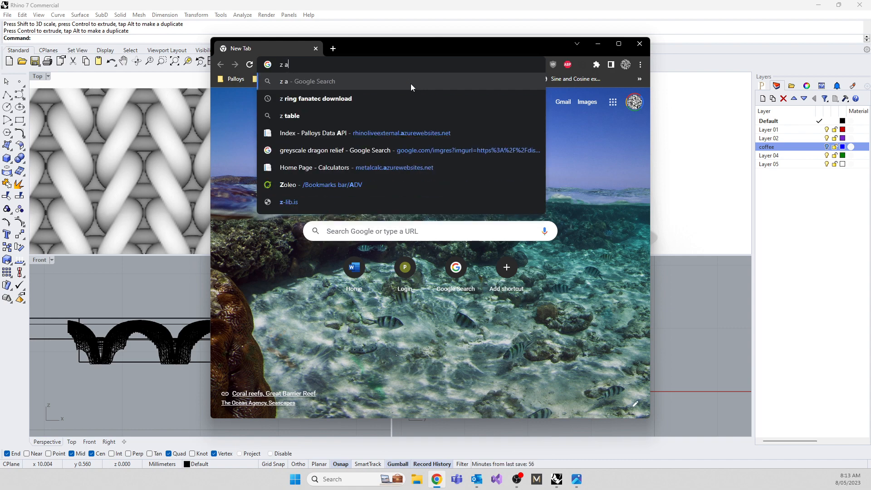
pyautogui.write('lpha brush')
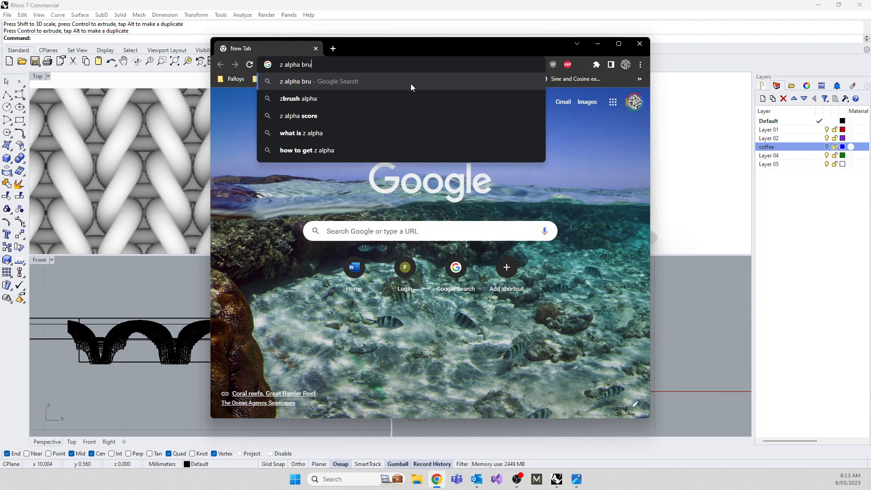
pyautogui.press('Return')
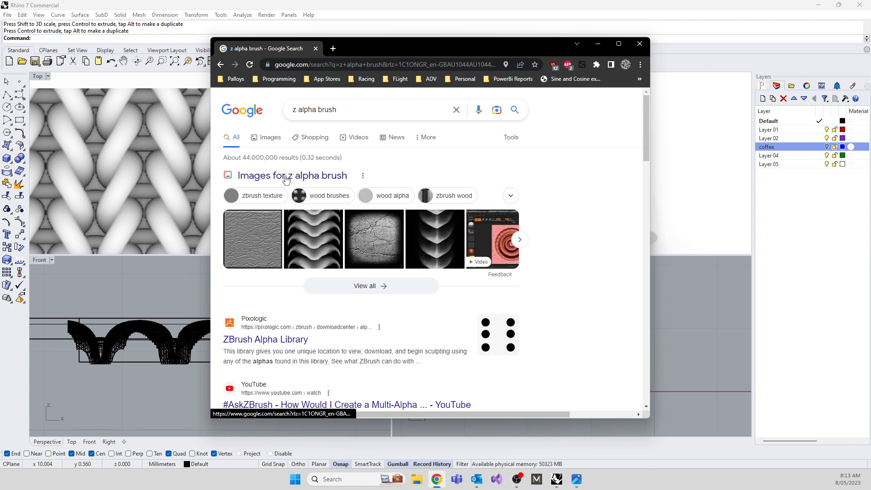
pyautogui.click(270, 341)
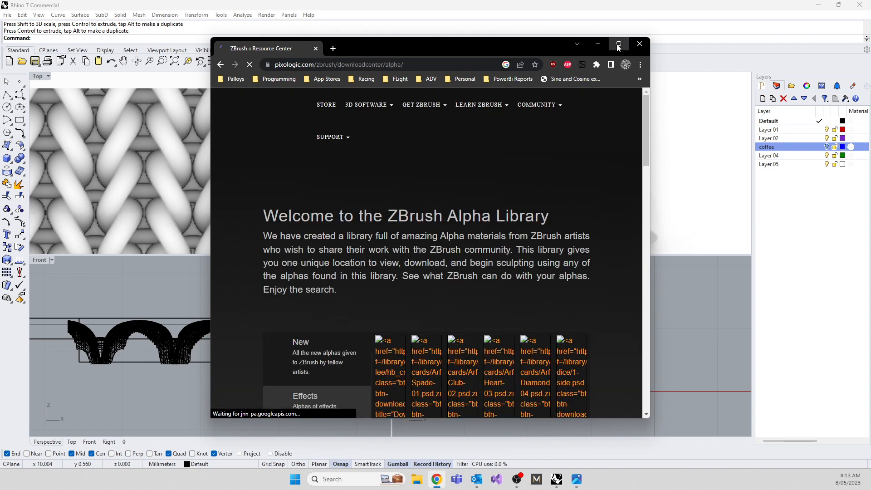
# Maximize the browser window, look through the ZBrush Alpha Library categories and open the Stencils alphas.
pyautogui.click(618, 44)
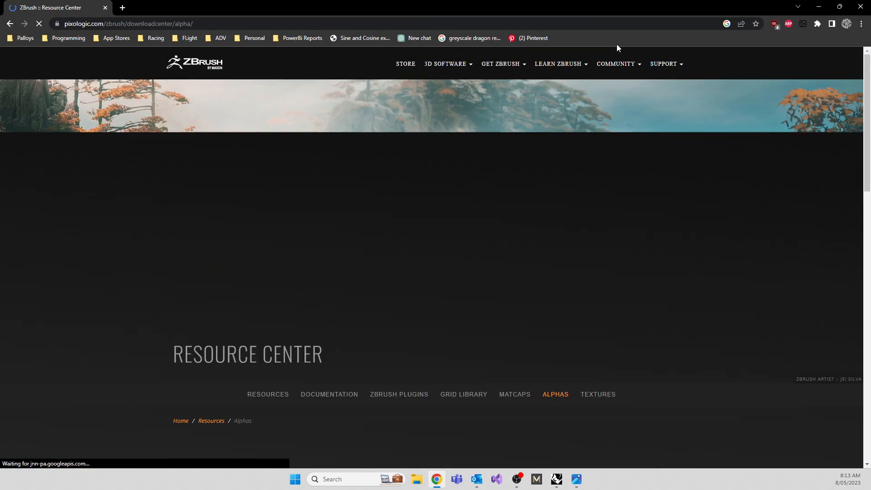
pyautogui.scroll(-4, 285, 317)
pyautogui.scroll(-2, 191, 288)
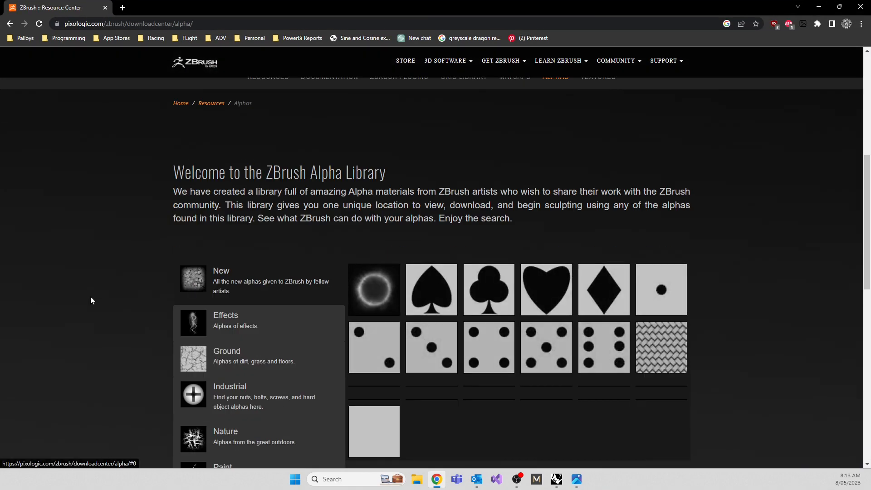
pyautogui.scroll(-3, 96, 285)
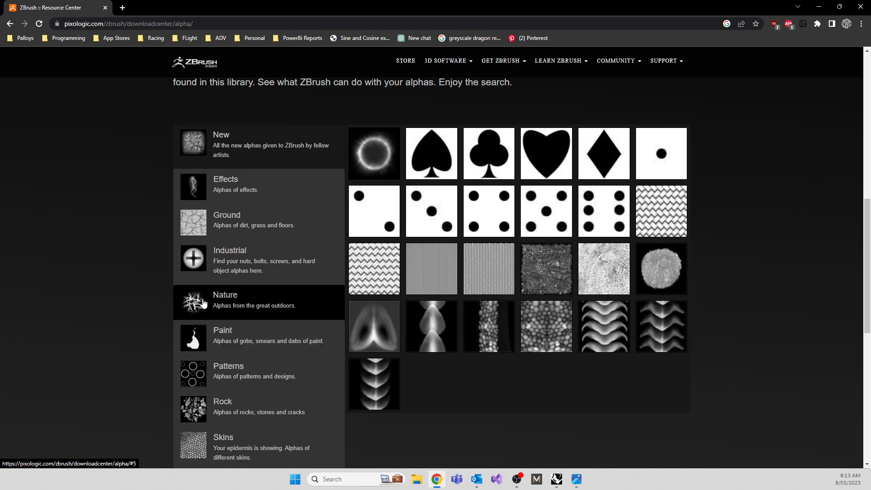
pyautogui.scroll(-2, 202, 302)
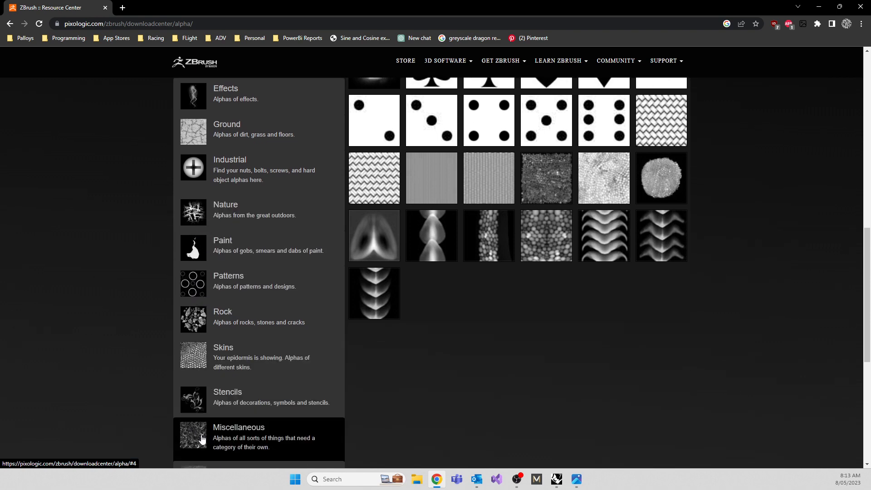
pyautogui.click(195, 396)
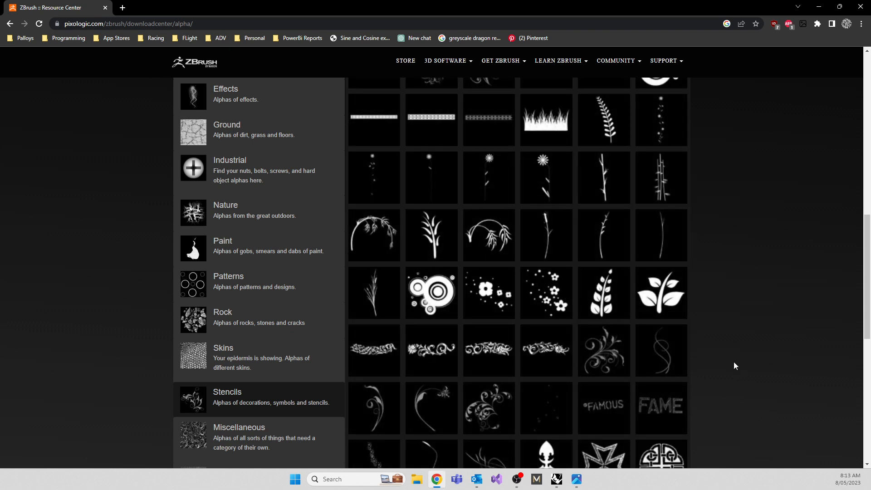
# Preview the Stencils 38 floral scroll alpha, close it and look through the remaining stencil thumbnails.
pyautogui.scroll(5, 499, 366)
pyautogui.scroll(-5, 481, 294)
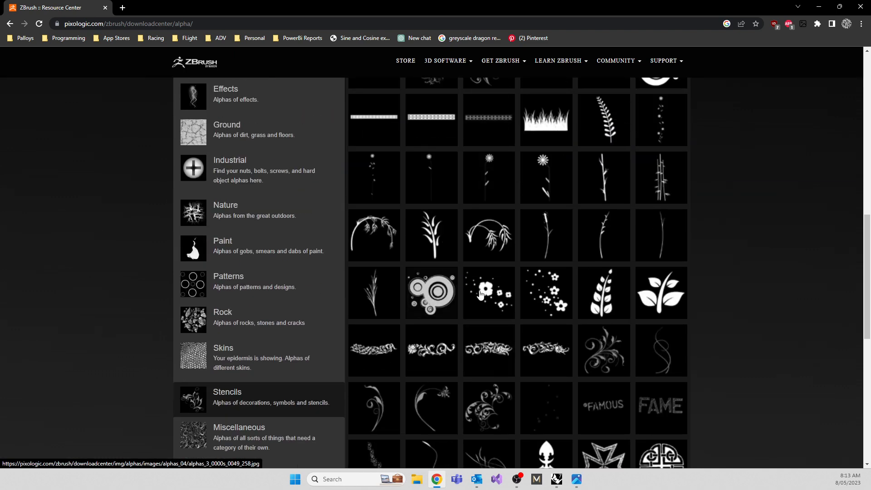
pyautogui.click(495, 353)
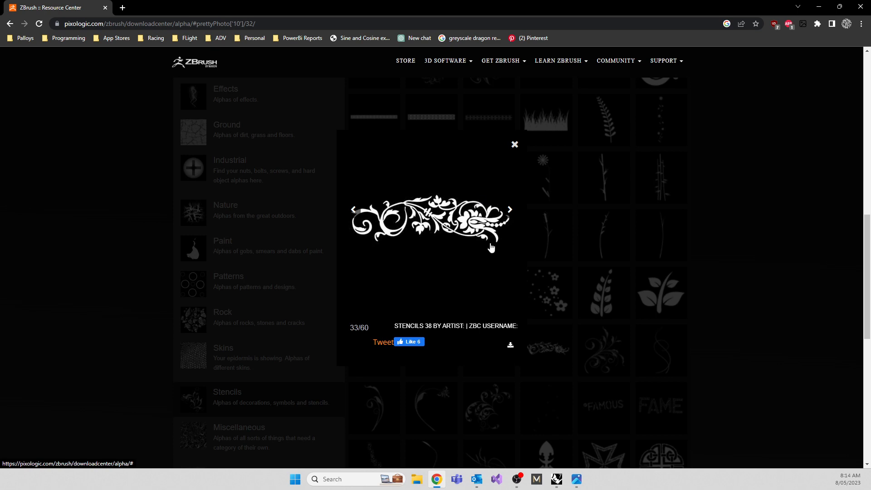
pyautogui.click(716, 232)
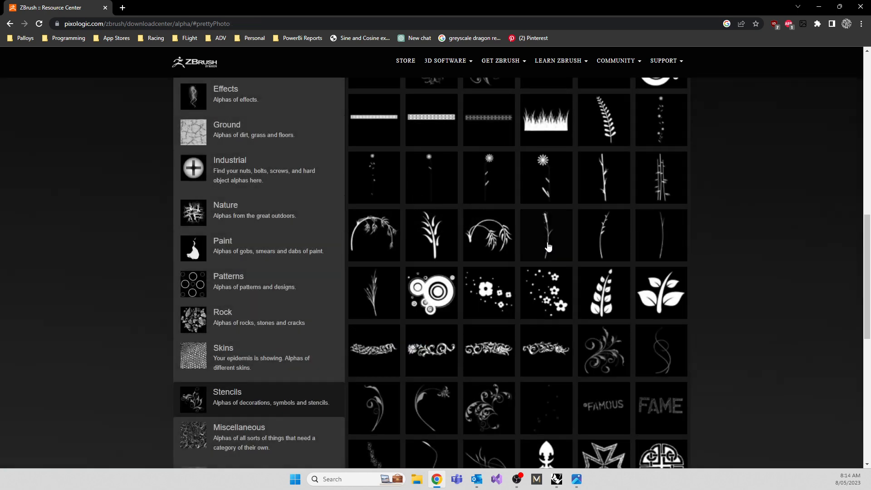
pyautogui.scroll(-3, 544, 253)
pyautogui.scroll(-2, 543, 254)
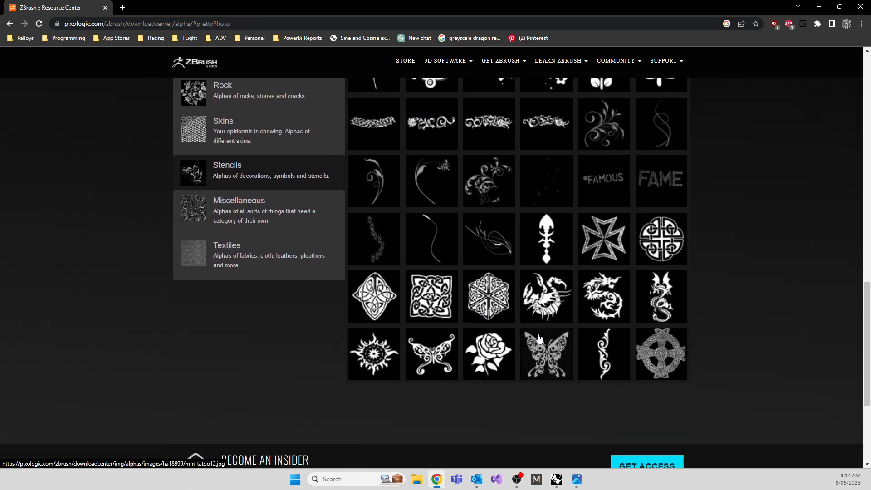
pyautogui.scroll(-3, 539, 337)
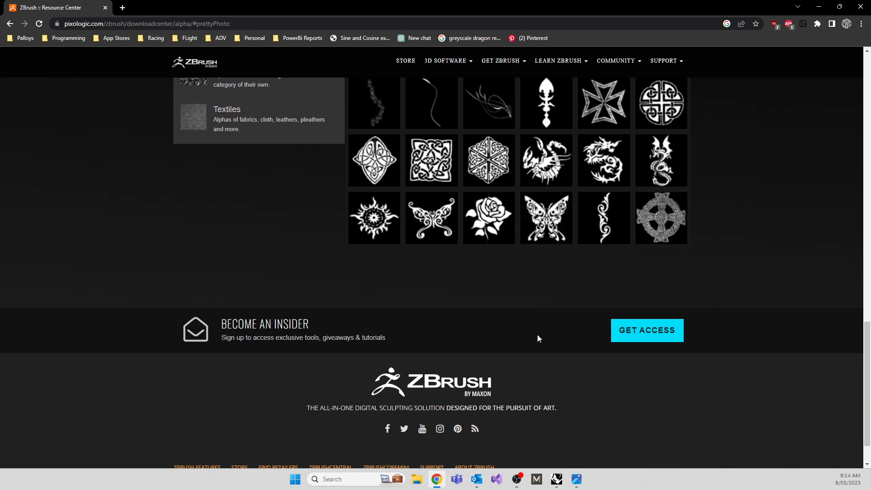
# Switch back to Rhino and examine the knit relief on the ring from an angle in the Perspective view.
pyautogui.click(819, 7)
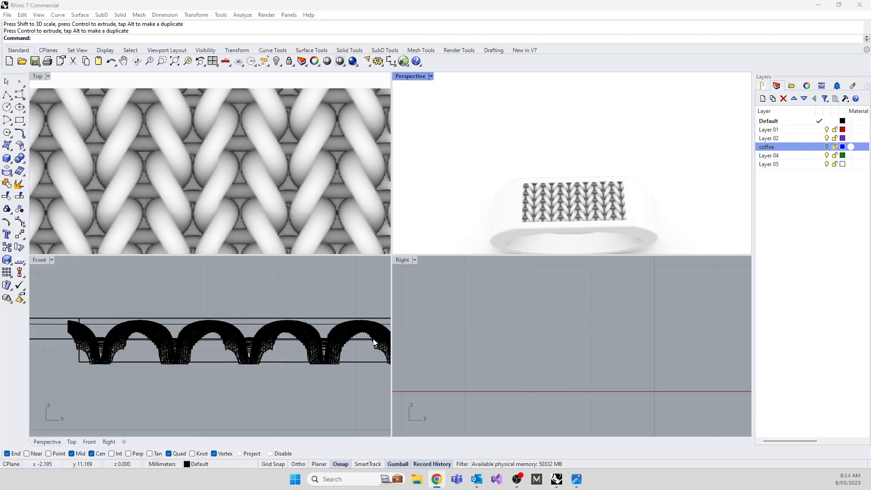
pyautogui.scroll(4, 546, 222)
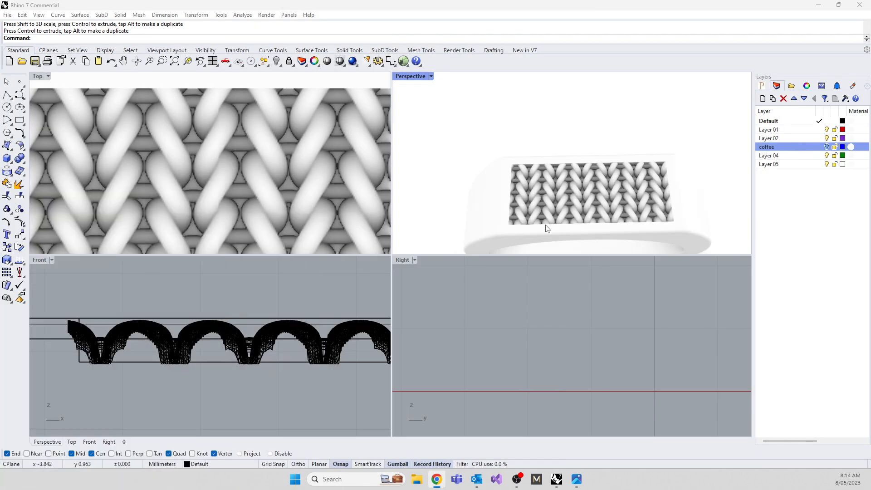
pyautogui.scroll(-5, 547, 228)
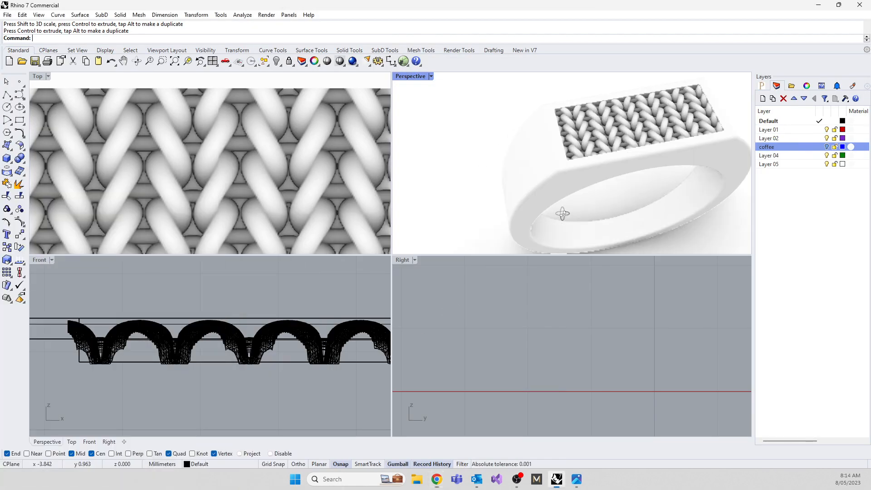